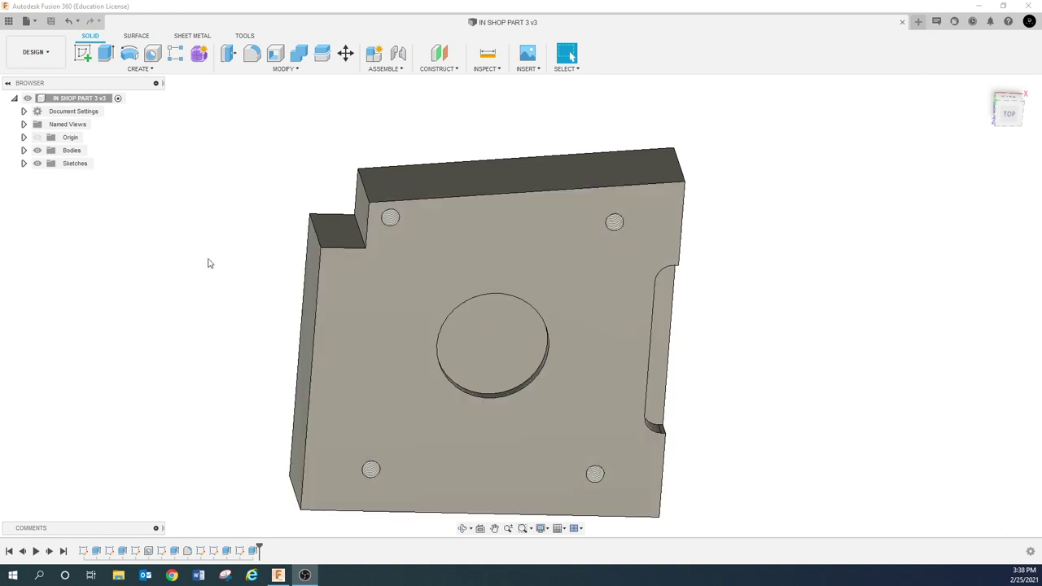
# Switch to the Manufacture workspace and create a new milling setup for the plate
pyautogui.click(54, 60)
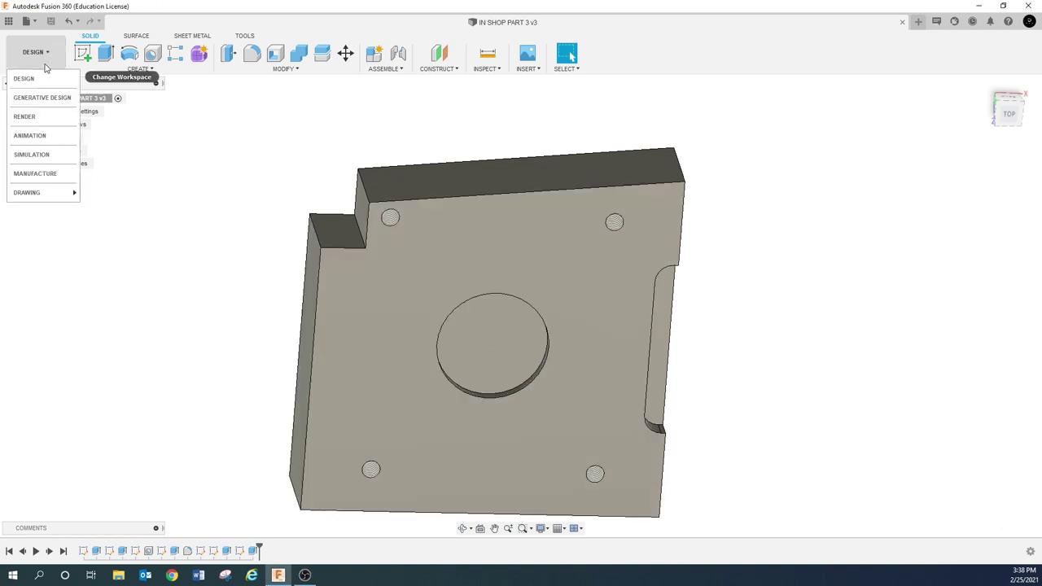
pyautogui.click(35, 175)
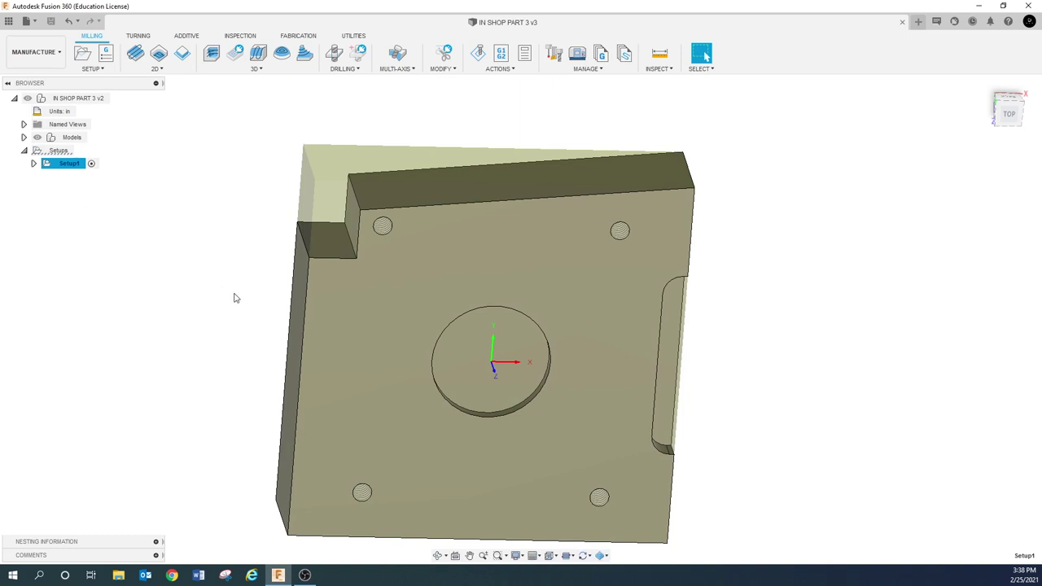
pyautogui.keyDown('shift'); pyautogui.moveTo(219, 226); pyautogui.dragTo(410, 258, button='middle'); pyautogui.keyUp('shift')
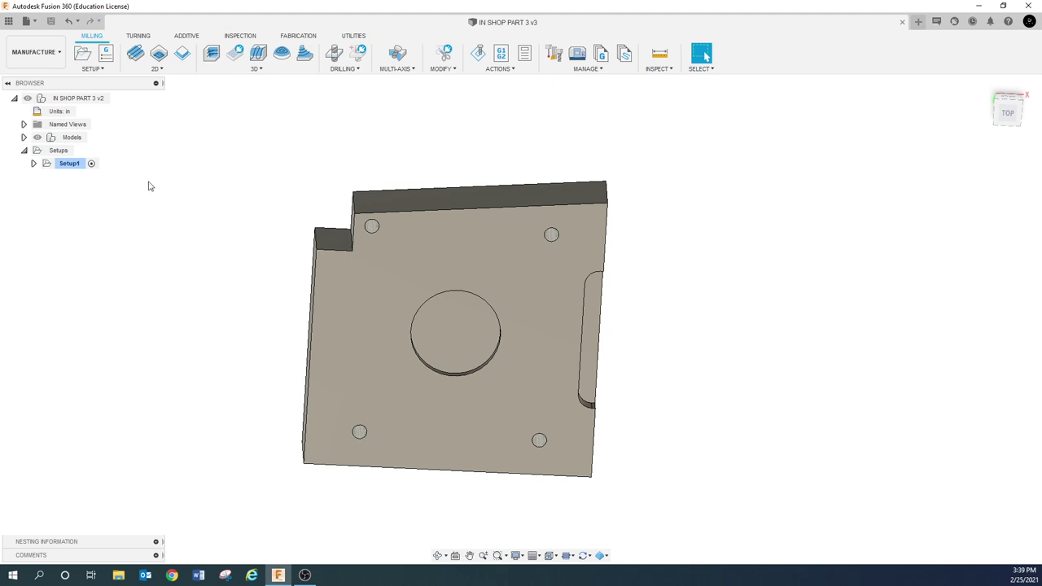
pyautogui.click(90, 69)
pyautogui.click(90, 84)
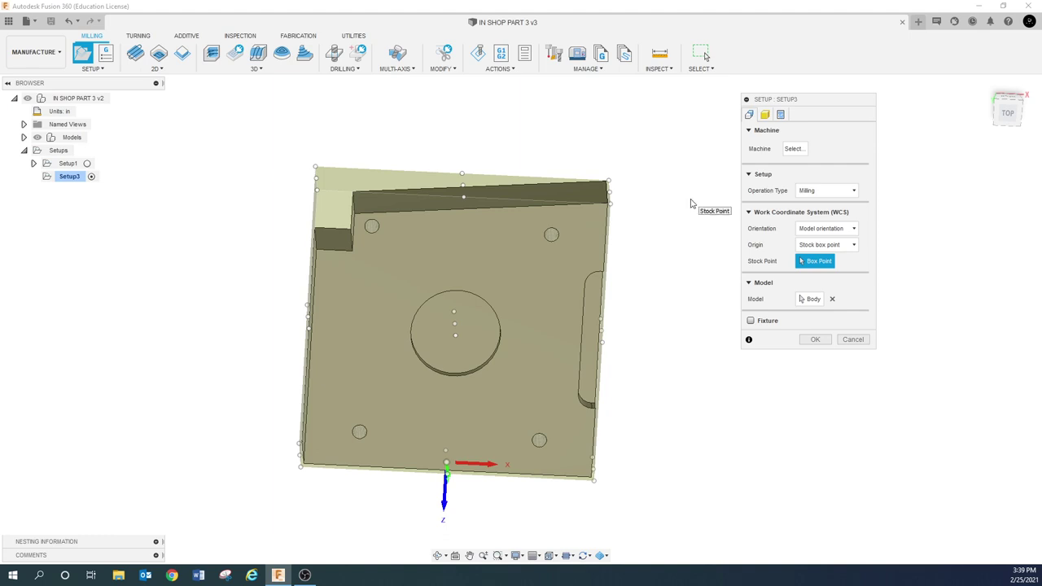
# Set the WCS orientation to Z axis/plane & X axis, using the corner notch's vertical edge for Z and its horizontal edge for X
pyautogui.click(847, 230)
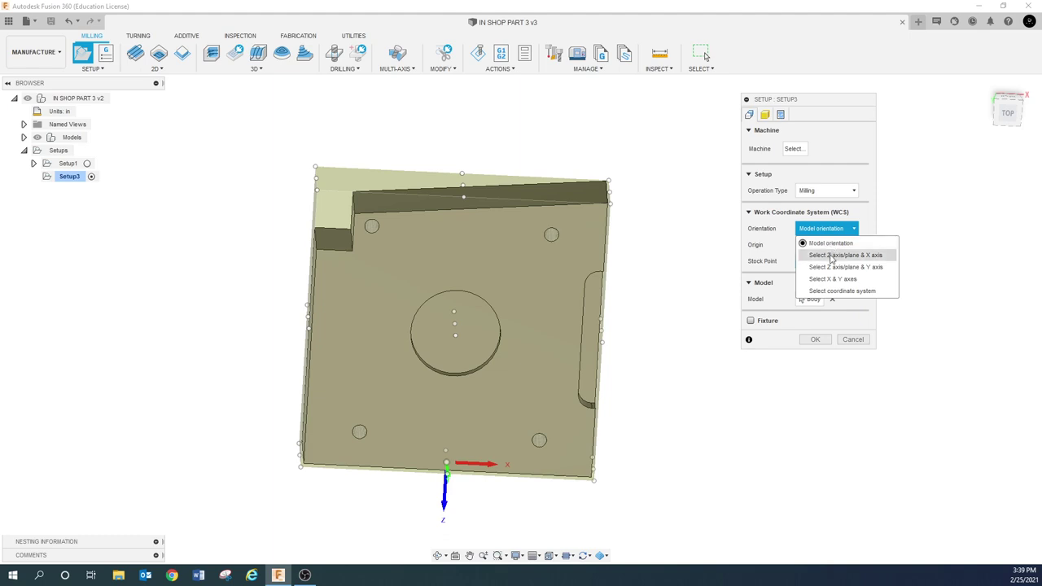
pyautogui.click(832, 256)
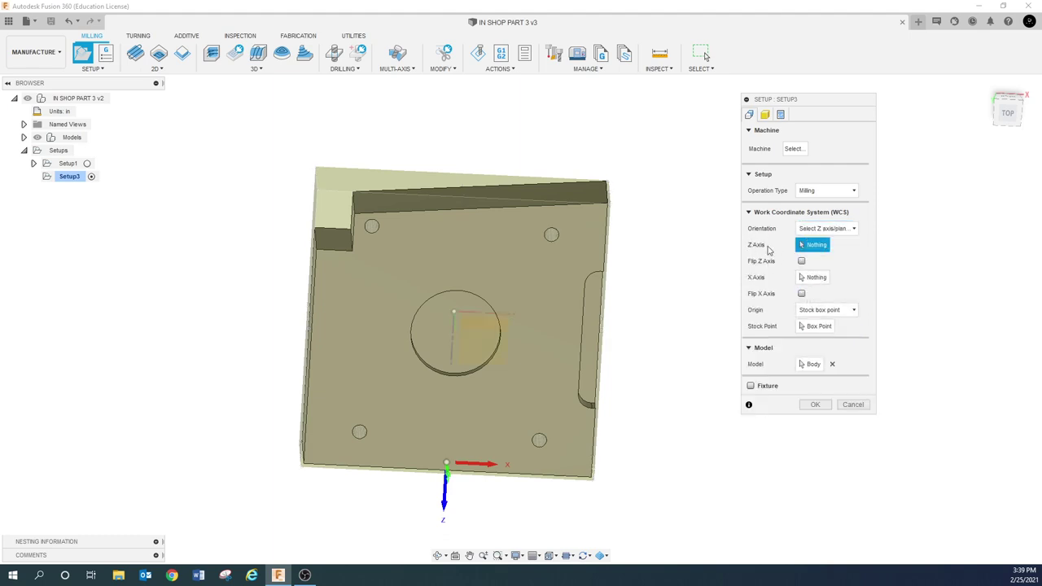
pyautogui.click(366, 255)
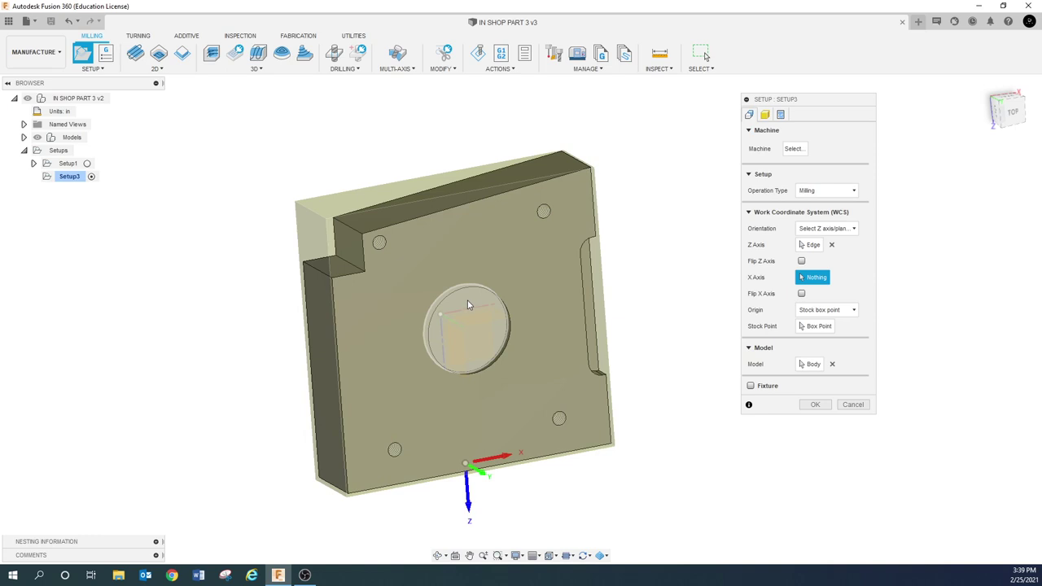
pyautogui.click(810, 244)
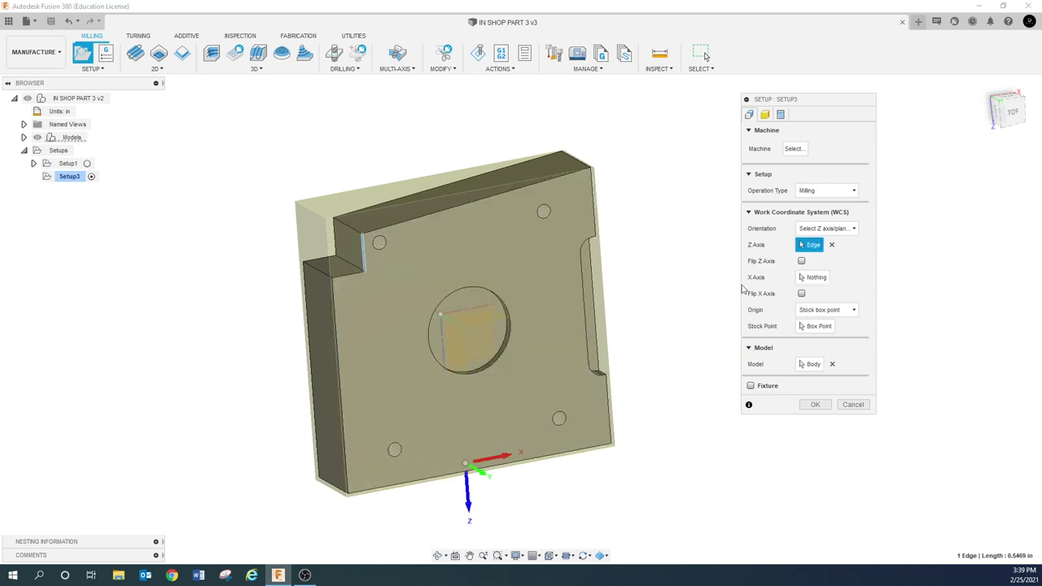
pyautogui.click(805, 278)
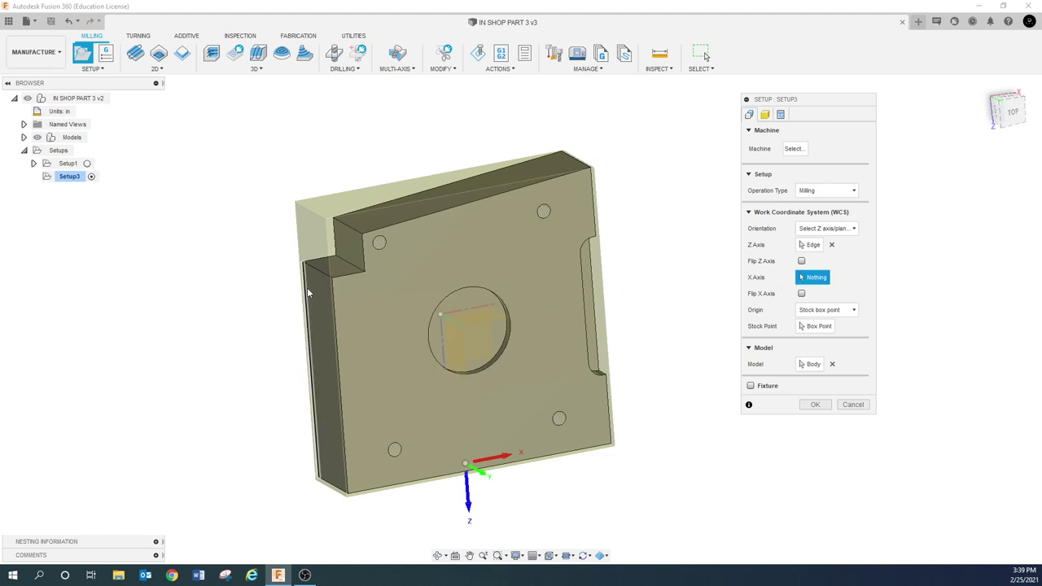
pyautogui.click(350, 278)
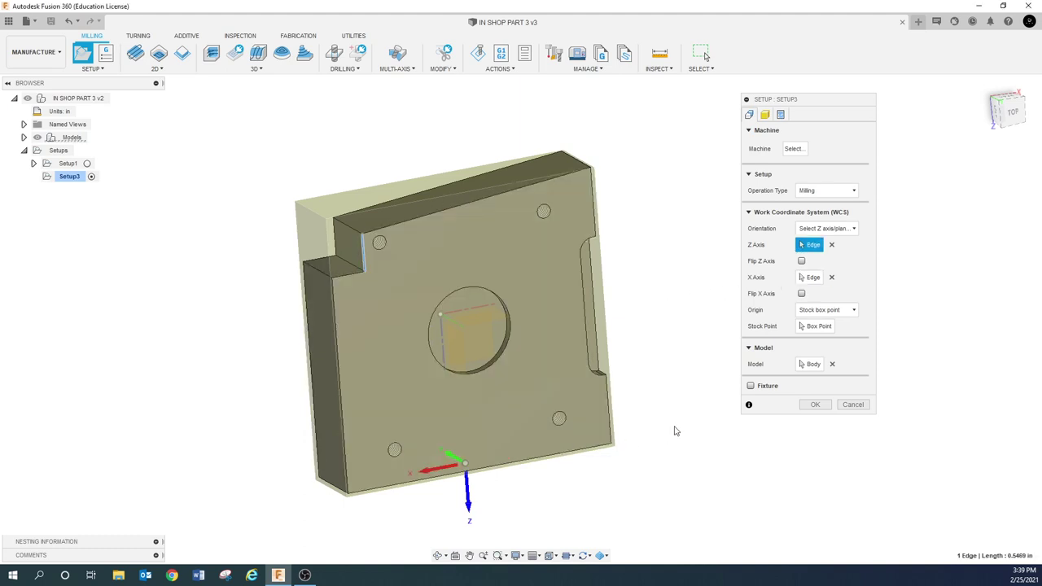
# Try several stock box points along the stock's upper face, including its midpoints and notch-side corners, as the WCS origin
pyautogui.click(811, 325)
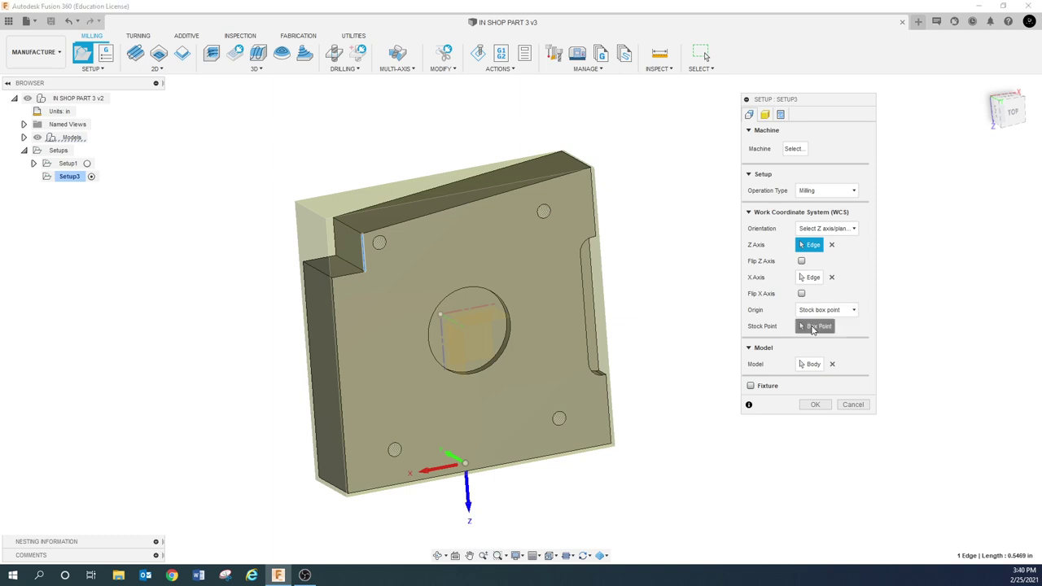
pyautogui.click(446, 184)
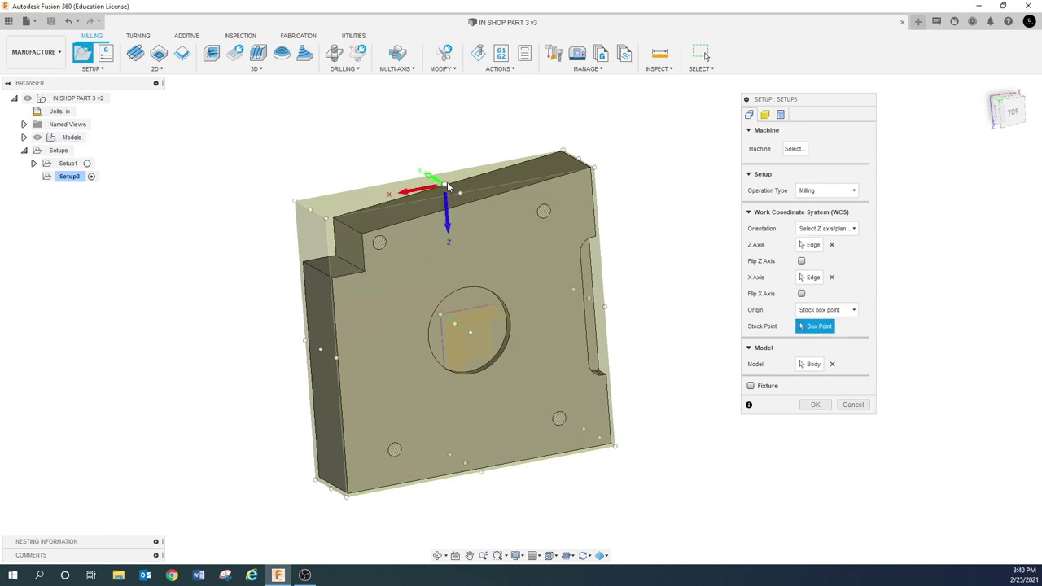
pyautogui.click(296, 202)
pyautogui.click(326, 221)
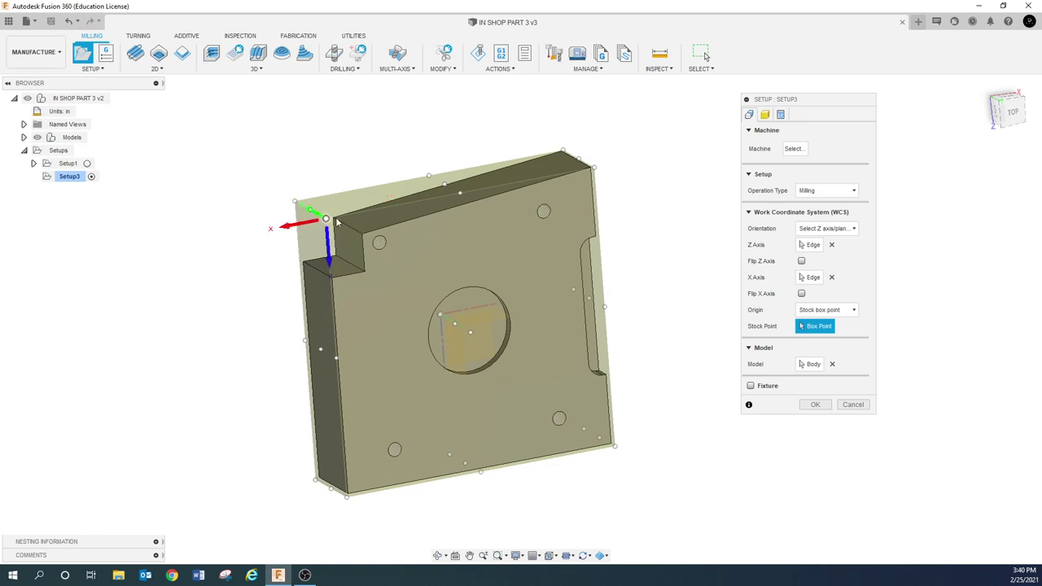
pyautogui.click(459, 193)
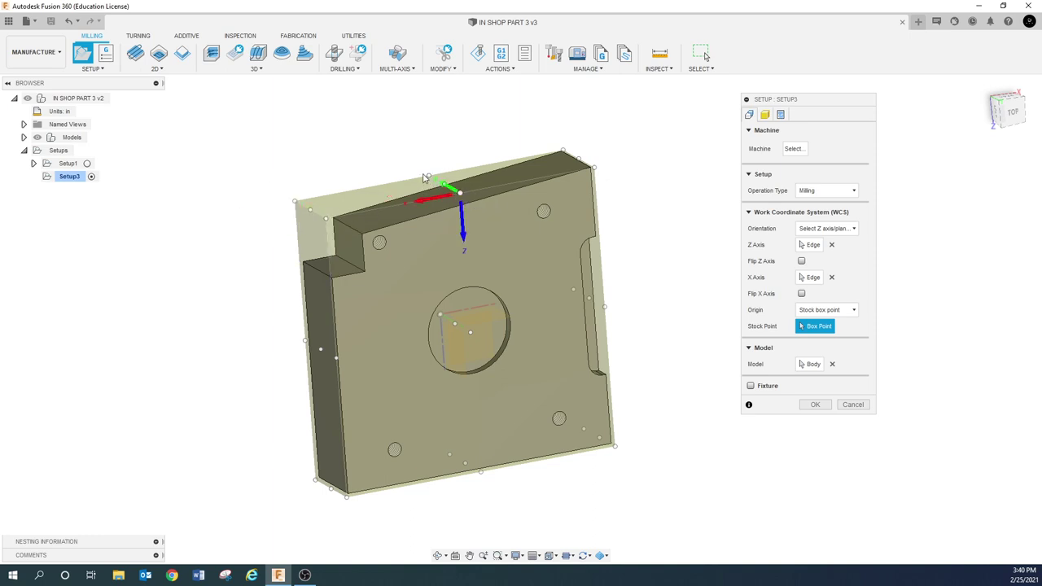
pyautogui.click(429, 176)
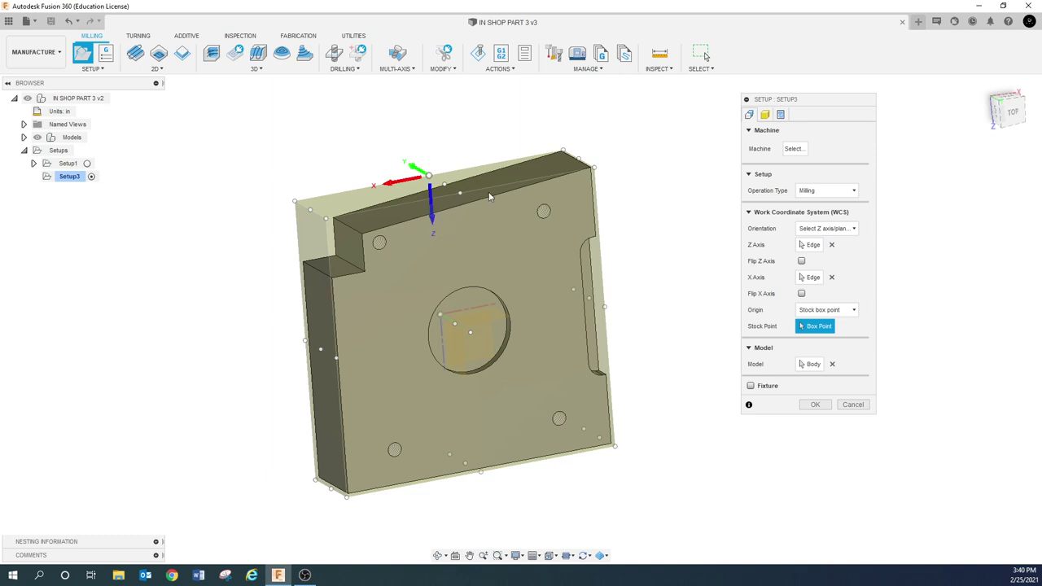
# Flip the Z axis and change the WCS orientation to Z axis/plane & Y axis with the Y axis flipped
pyautogui.click(431, 215)
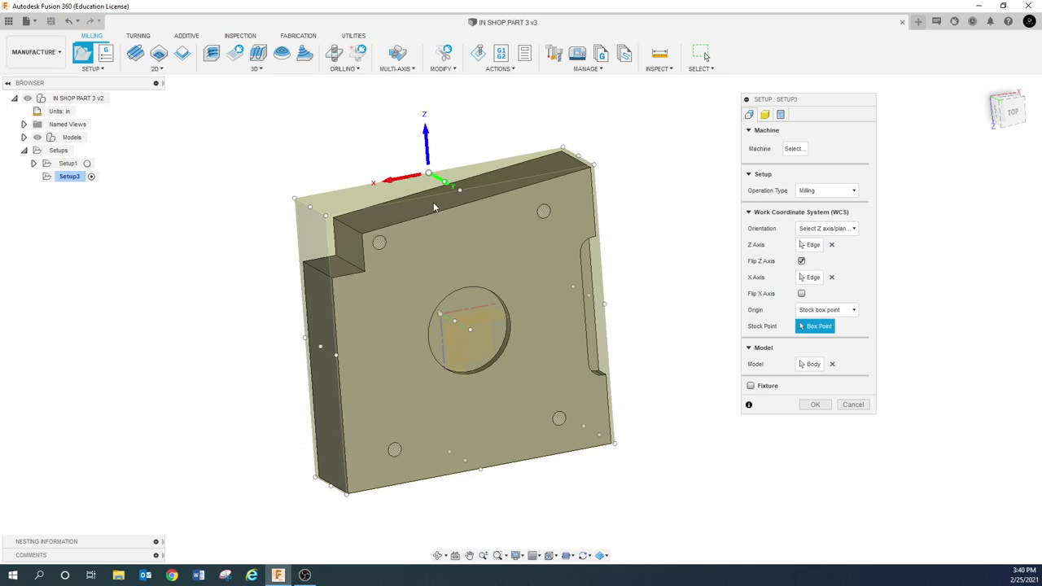
pyautogui.click(393, 185)
pyautogui.click(414, 166)
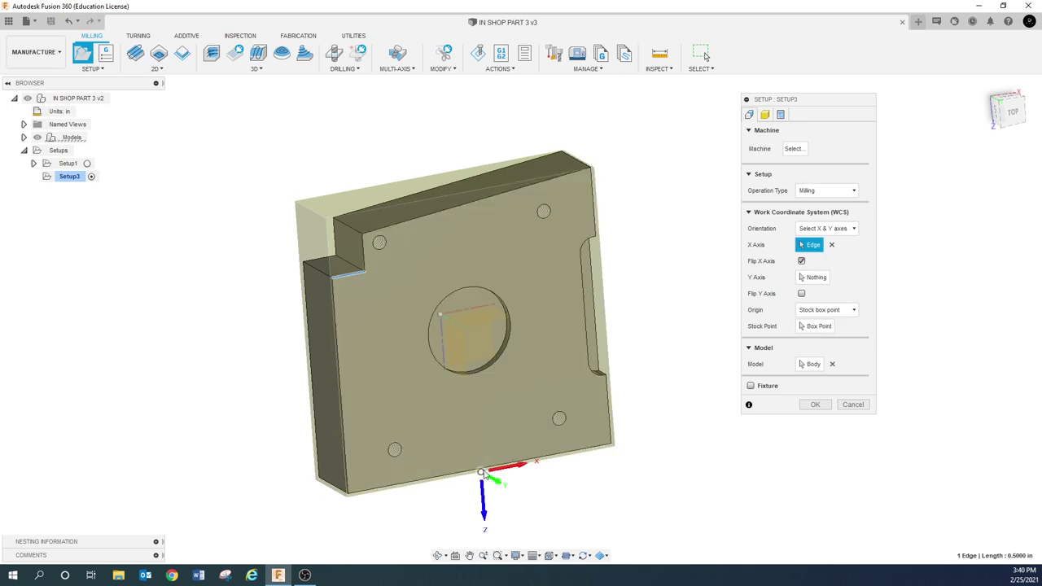
pyautogui.click(498, 484)
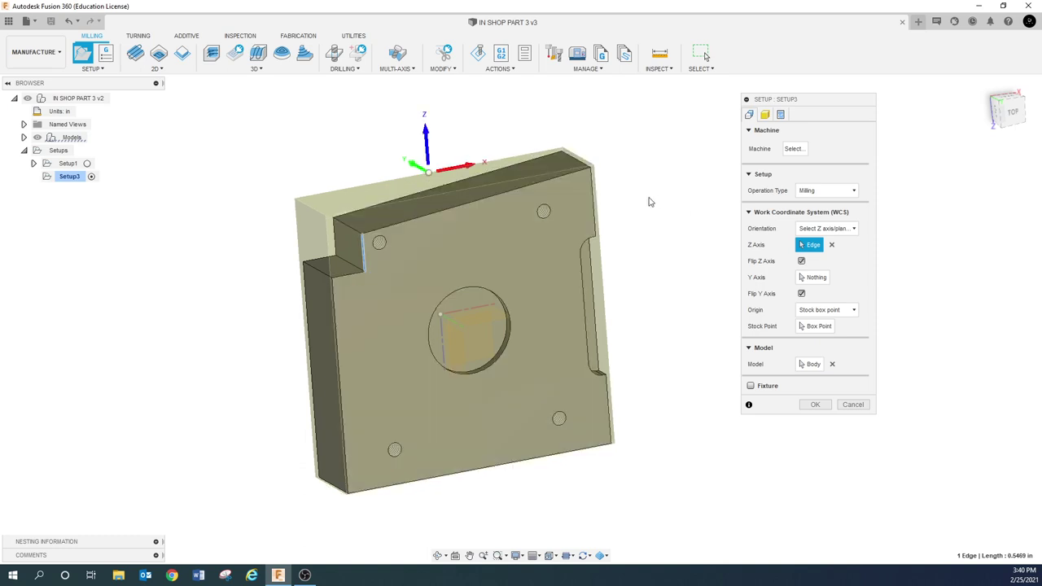
# Place the WCS origin on the stock box's upper rear corner at the high end of the slanted face
pyautogui.click(798, 327)
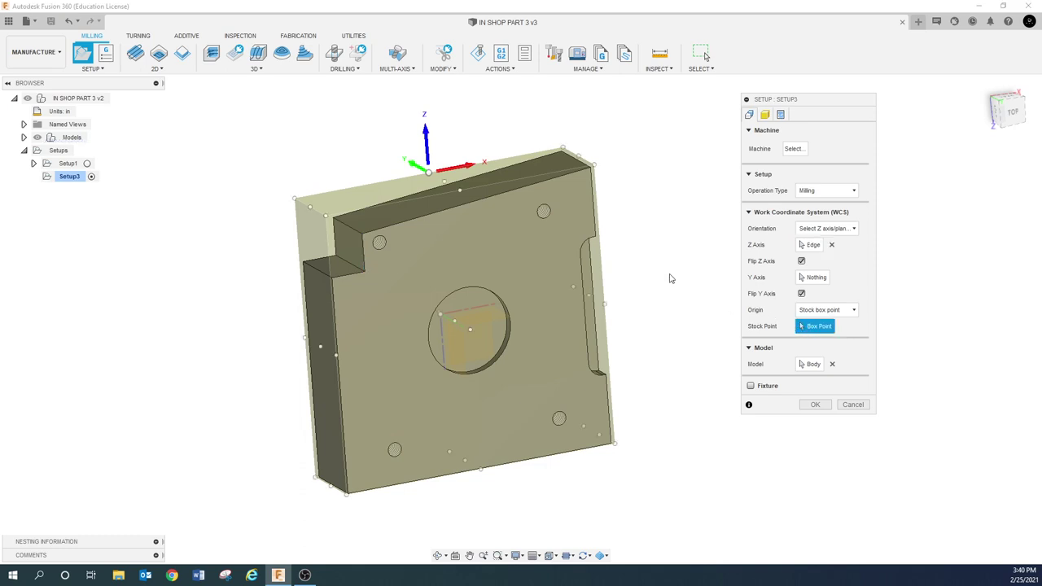
pyautogui.click(564, 151)
pyautogui.keyDown('shift'); pyautogui.moveTo(607, 184); pyautogui.dragTo(581, 228, button='middle'); pyautogui.keyUp('shift')
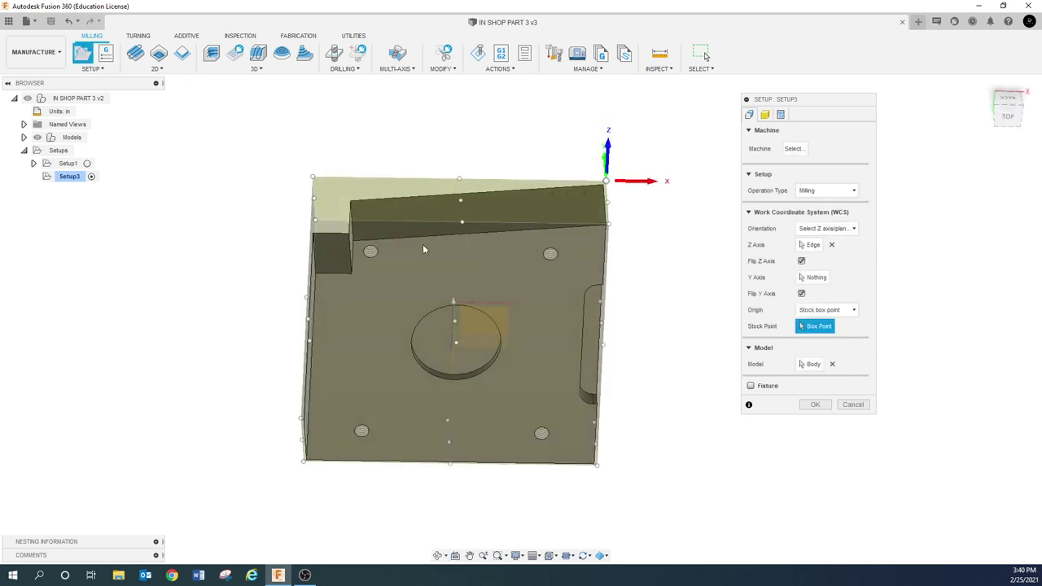
pyautogui.click(461, 200)
pyautogui.click(316, 220)
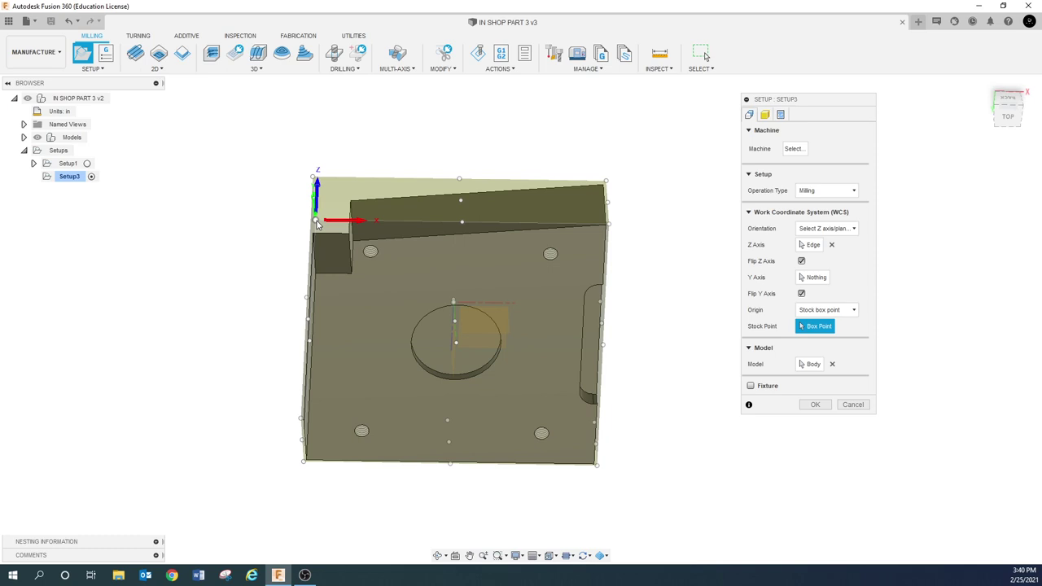
pyautogui.click(313, 177)
pyautogui.click(607, 180)
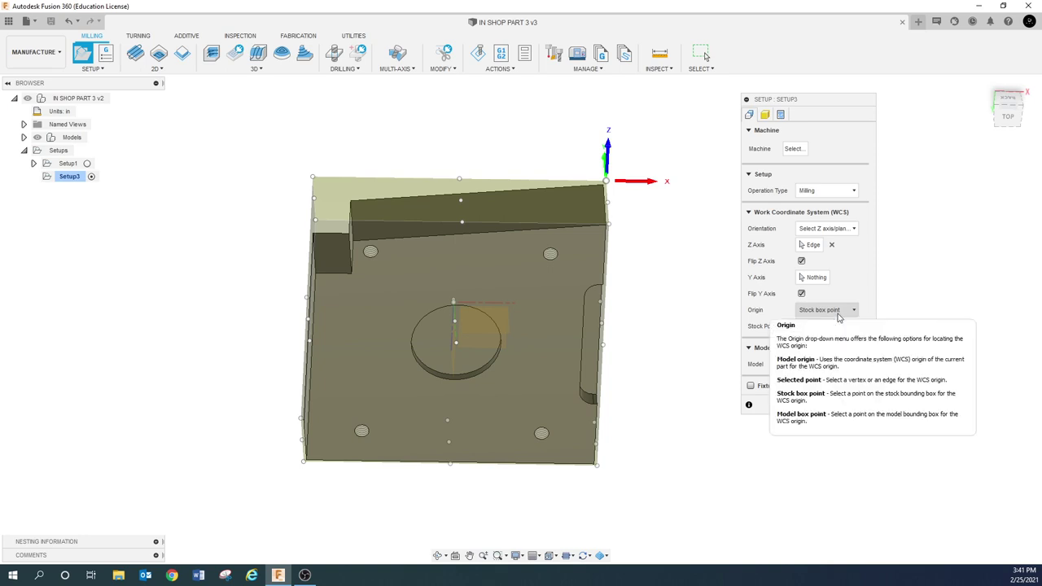
# Set the stock side offset and the stock top offset to 0
pyautogui.scroll(4, 606, 189)
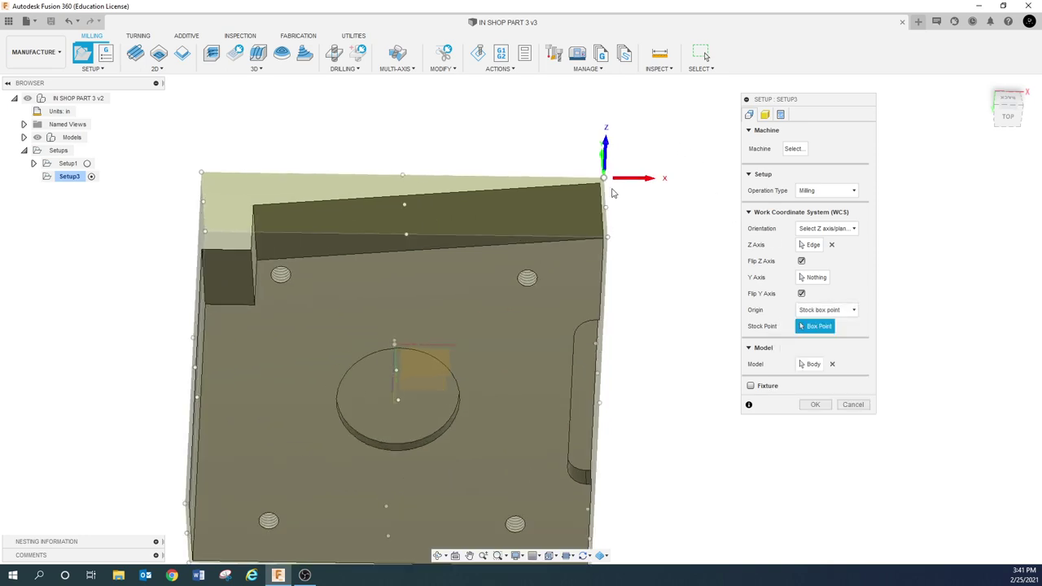
pyautogui.scroll(1, 607, 195)
pyautogui.moveTo(611, 241)
pyautogui.keyDown('shift'); pyautogui.mouseDown(button='middle')
pyautogui.moveTo(619, 235)
pyautogui.moveTo(609, 298)
pyautogui.moveTo(616, 248)
pyautogui.mouseUp(button='middle'); pyautogui.keyUp('shift')
pyautogui.click(764, 114)
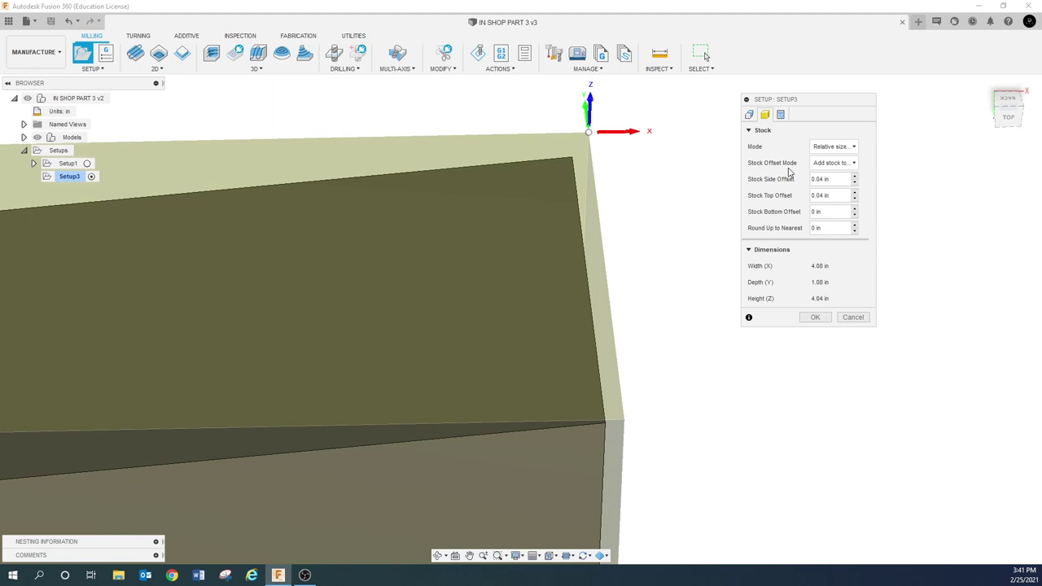
pyautogui.click(828, 180)
pyautogui.write('0')
pyautogui.click(831, 199)
pyautogui.write('0')
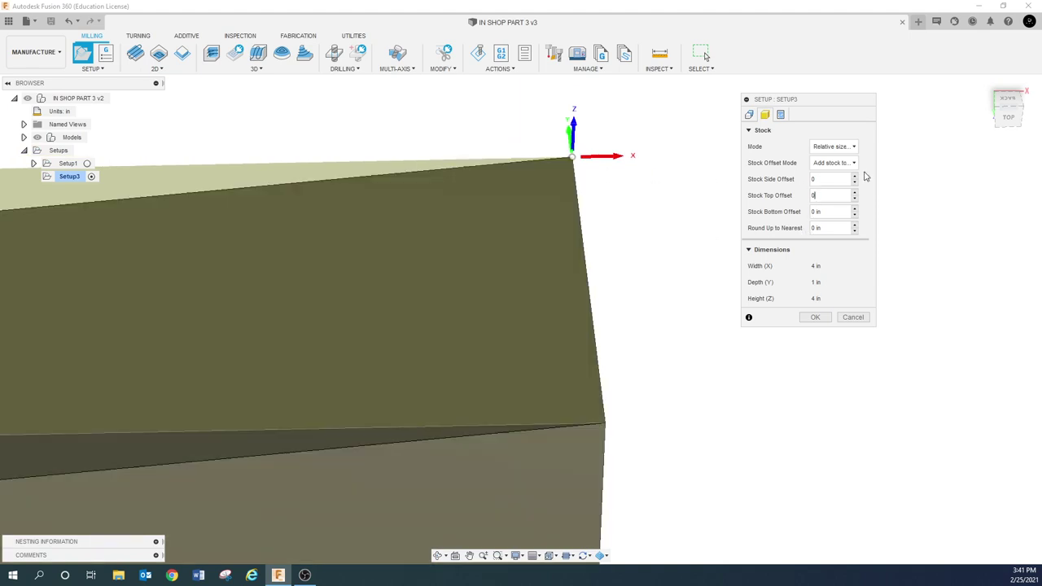
# Change the WCS origin type from stock box point to Model box point
pyautogui.click(747, 116)
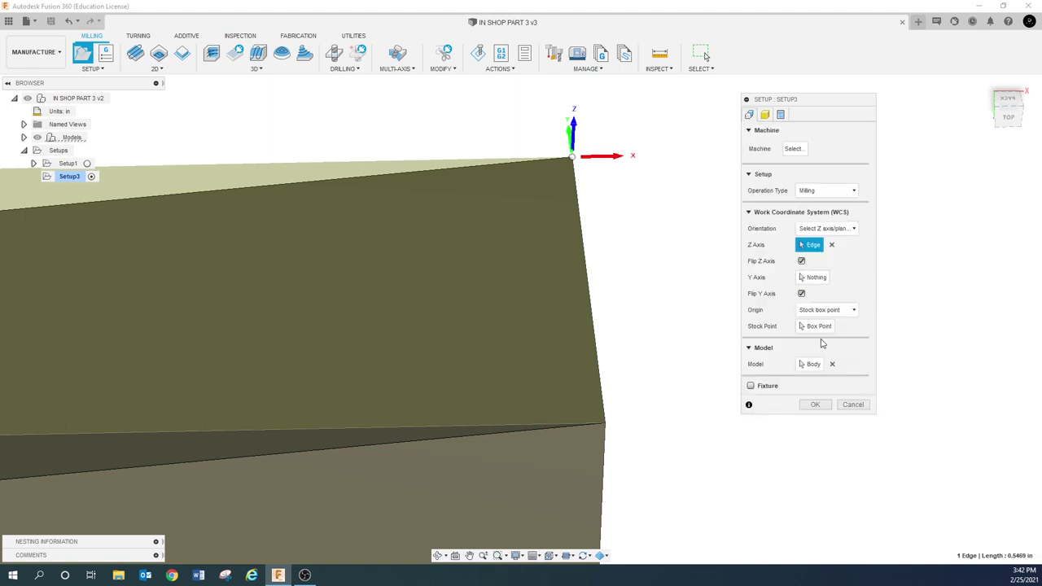
pyautogui.click(831, 312)
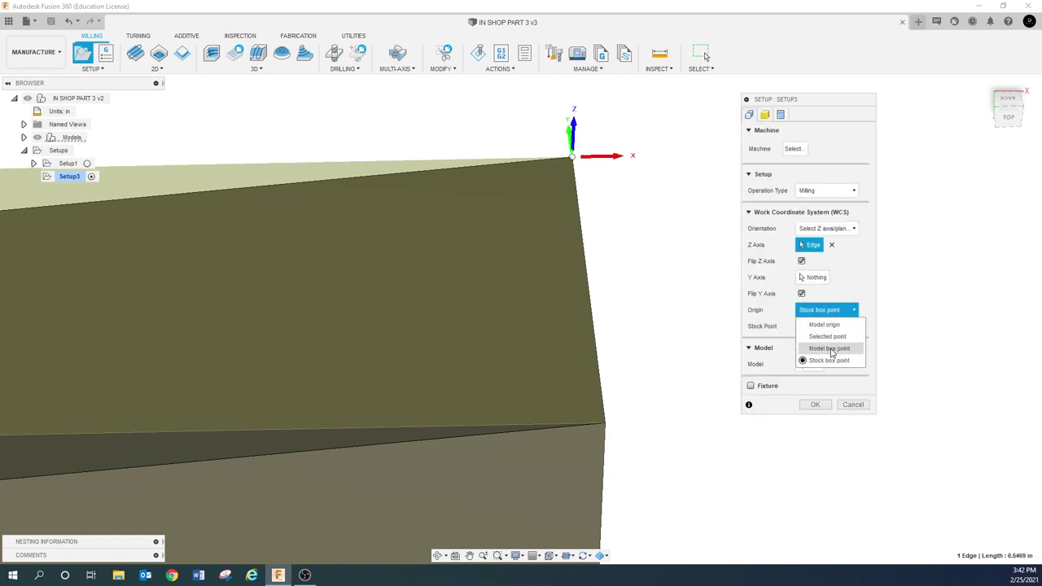
pyautogui.click(831, 349)
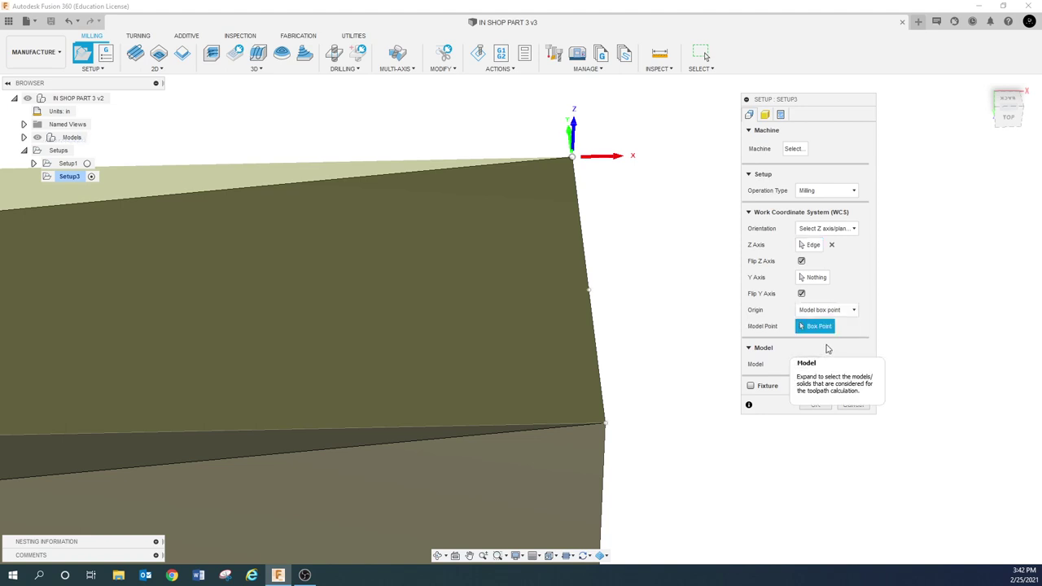
# Set the stock top and side offsets to 1.0 in and examine the origin against the enlarged stock
pyautogui.click(764, 114)
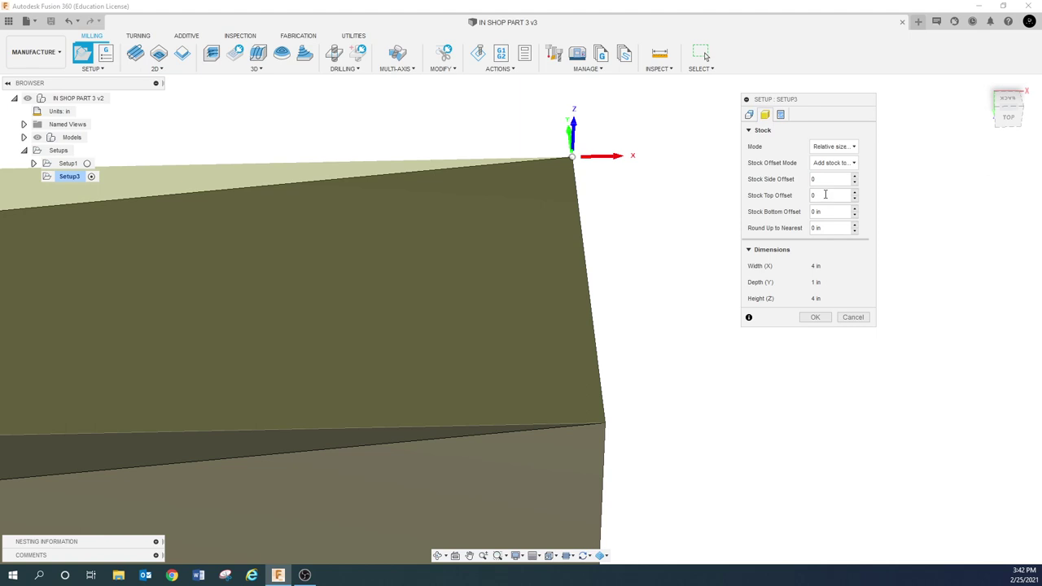
pyautogui.write('1.')
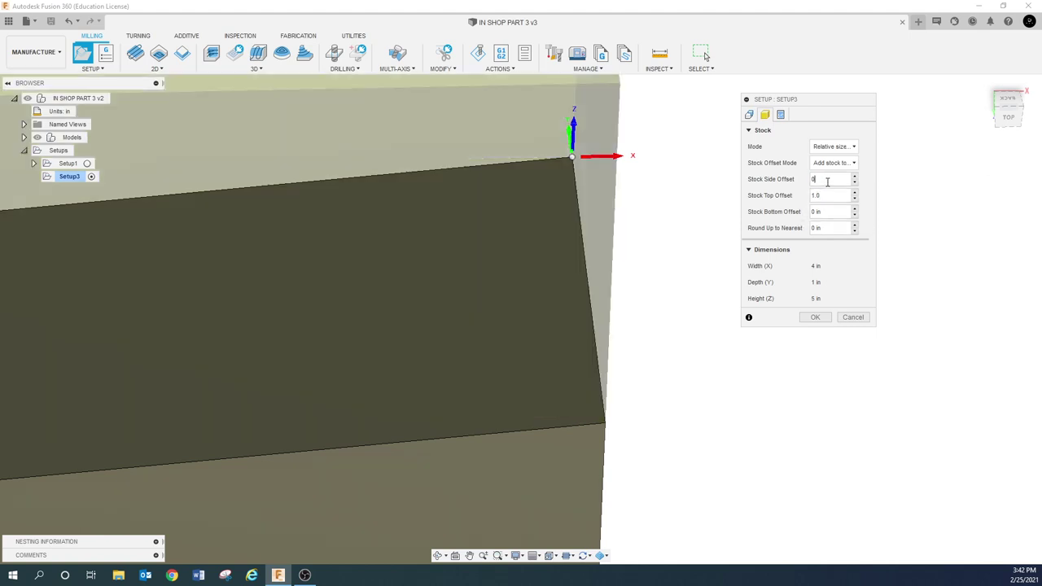
pyautogui.click(826, 183)
pyautogui.write('1.0')
pyautogui.scroll(-6, 586, 257)
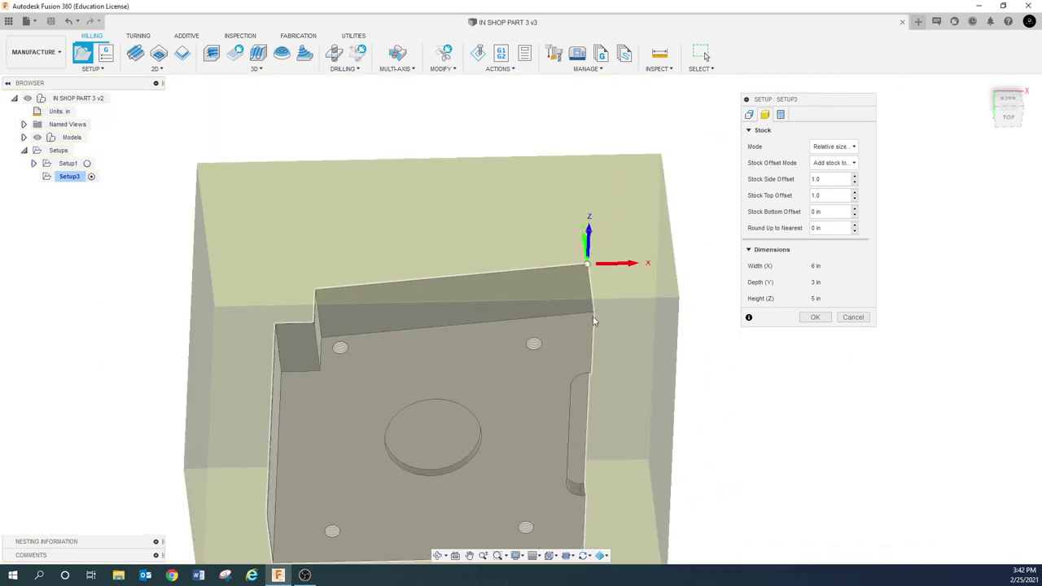
pyautogui.moveTo(602, 313)
pyautogui.keyDown('shift'); pyautogui.mouseDown(button='middle')
pyautogui.moveTo(602, 362)
pyautogui.moveTo(599, 301)
pyautogui.mouseUp(button='middle'); pyautogui.keyUp('shift')
# Return the stock top and side offsets to 0 and go back to the setup's coordinate system settings
pyautogui.press('Tab')
pyautogui.write('0')
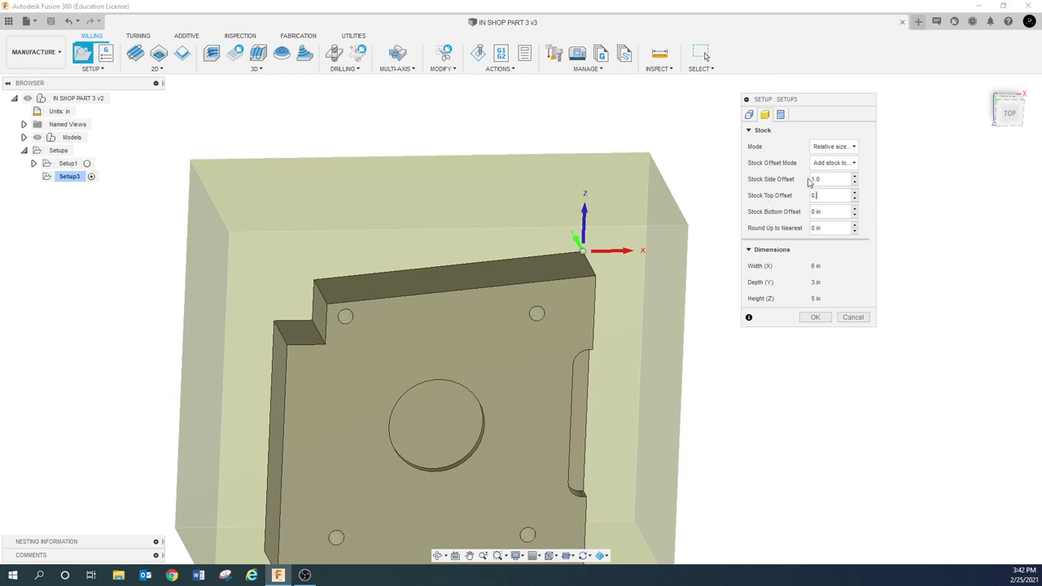
pyautogui.click(811, 181)
pyautogui.moveTo(830, 185); pyautogui.dragTo(769, 184)
pyautogui.write('0')
pyautogui.click(824, 199)
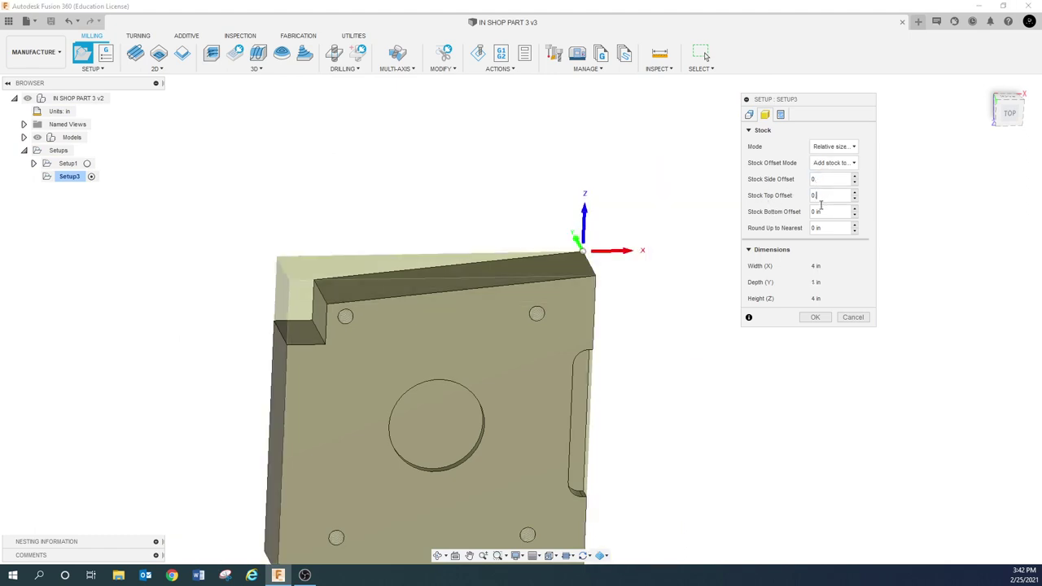
pyautogui.click(748, 115)
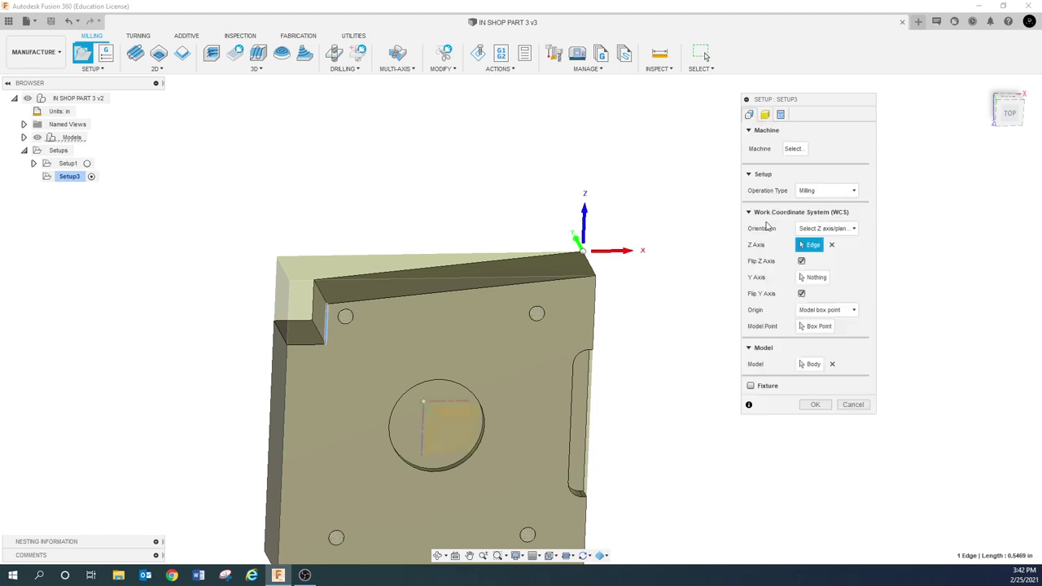
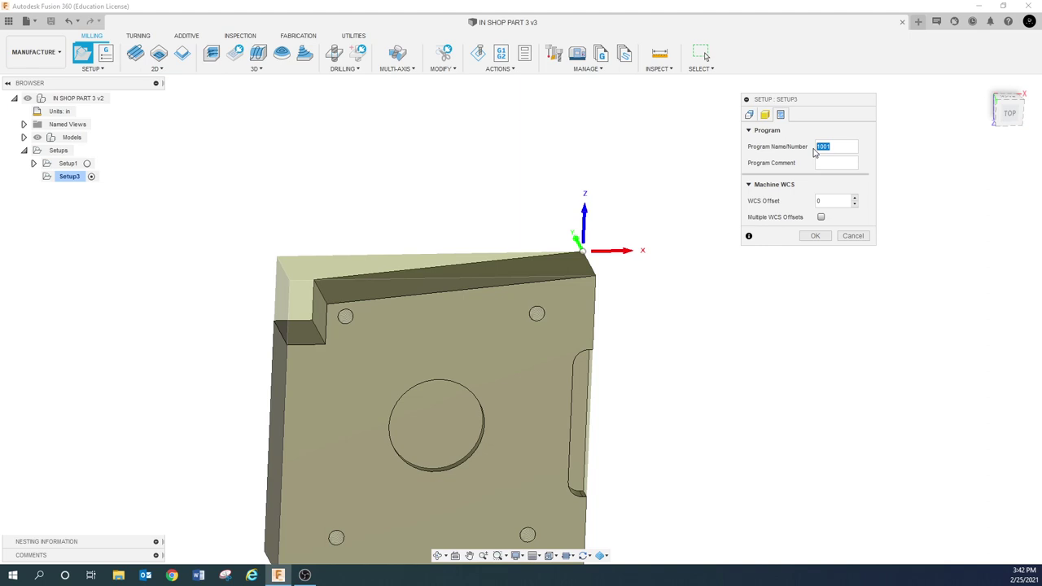
# Set the program number to 4333, enter a program comment with the programmer's name and "IN SHOP PART 3", and accept the setup
pyautogui.write('43333')
pyautogui.press('BackSpace')
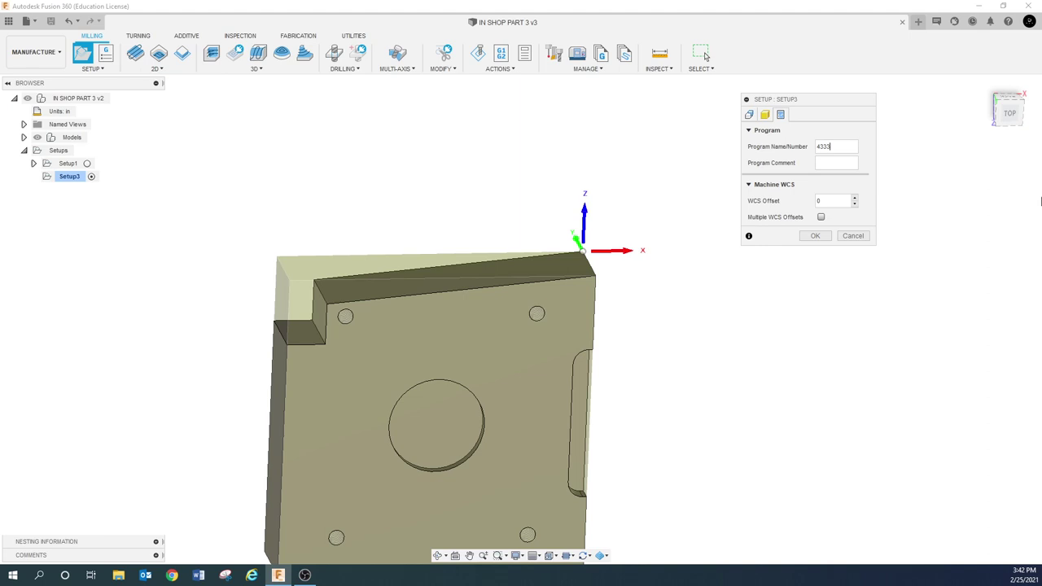
pyautogui.click(843, 162)
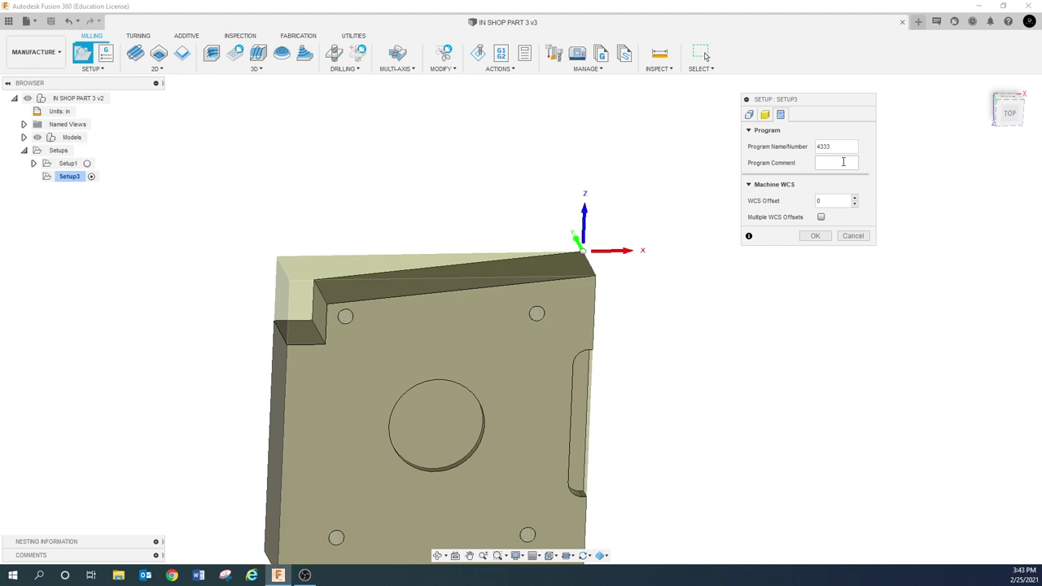
pyautogui.write('JOHN DOE')
pyautogui.write(' IN SHOP PAR')
pyautogui.write('T 3')
pyautogui.click(829, 238)
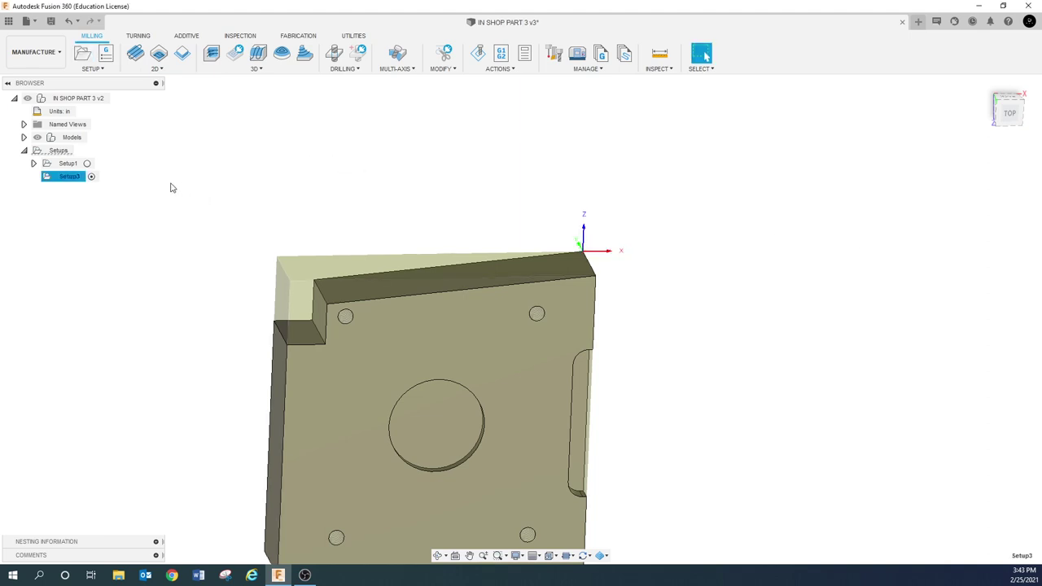
pyautogui.click(122, 184)
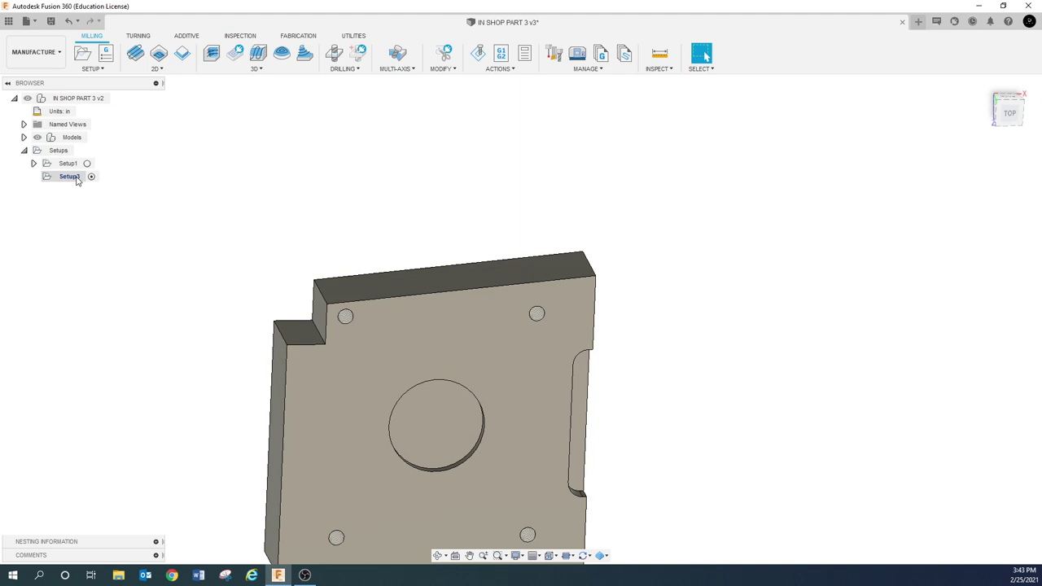
# Rename the new setup, Setup3, to "IN SHOP PART 3"
pyautogui.rightClick(75, 179)
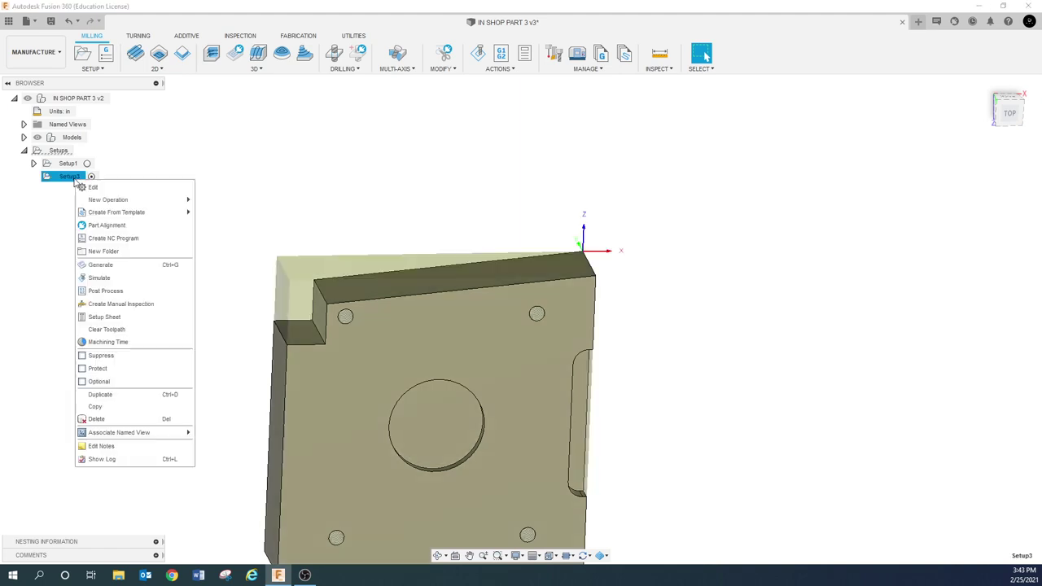
pyautogui.click(75, 181)
pyautogui.click(76, 182)
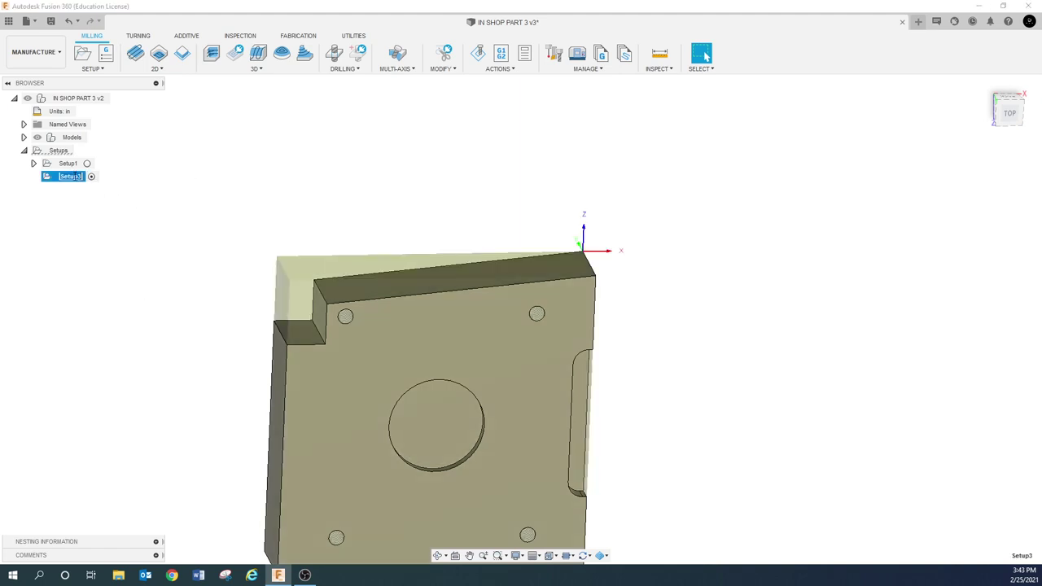
pyautogui.write('IN SHOP PART 3')
pyautogui.click(118, 208)
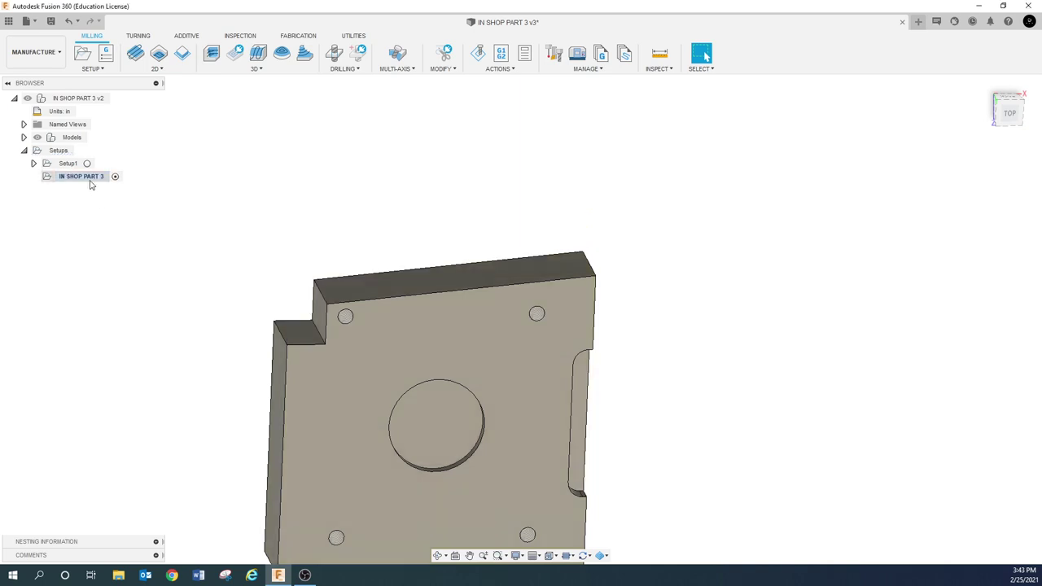
# Extend the new setup's name to "IN SHOP PART 3 NOTCH OFF TO RIGHT"
pyautogui.click(88, 180)
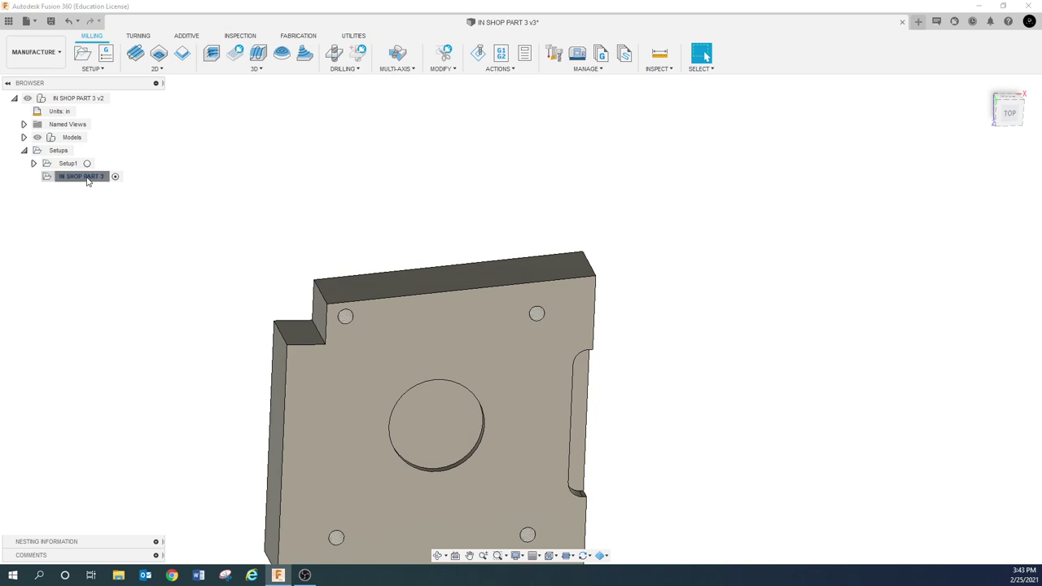
pyautogui.click(101, 178)
pyautogui.press('Return')
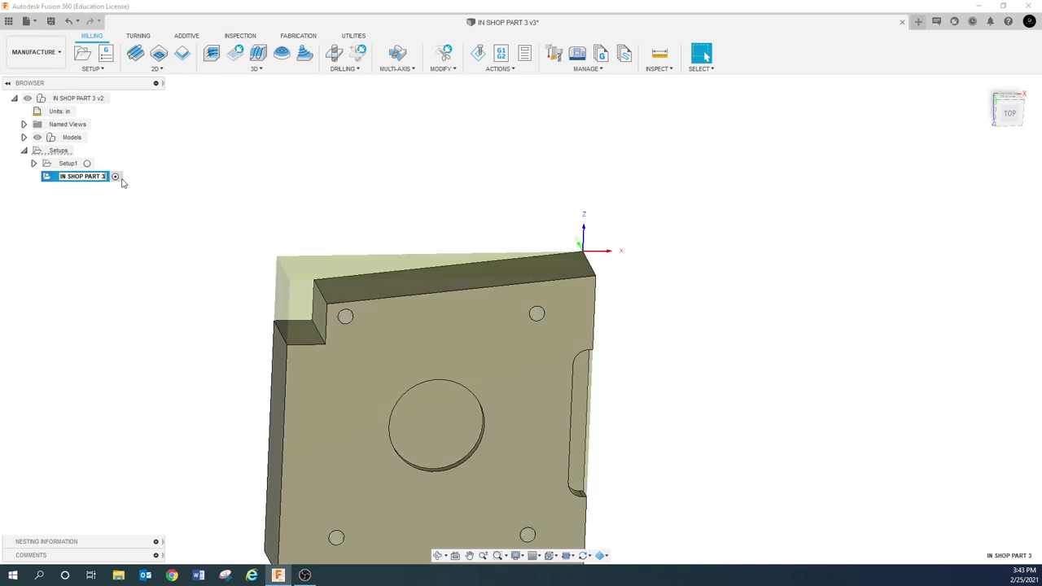
pyautogui.press('End')
pyautogui.write('NOTCH OFF TO RIGHT')
pyautogui.press('Return')
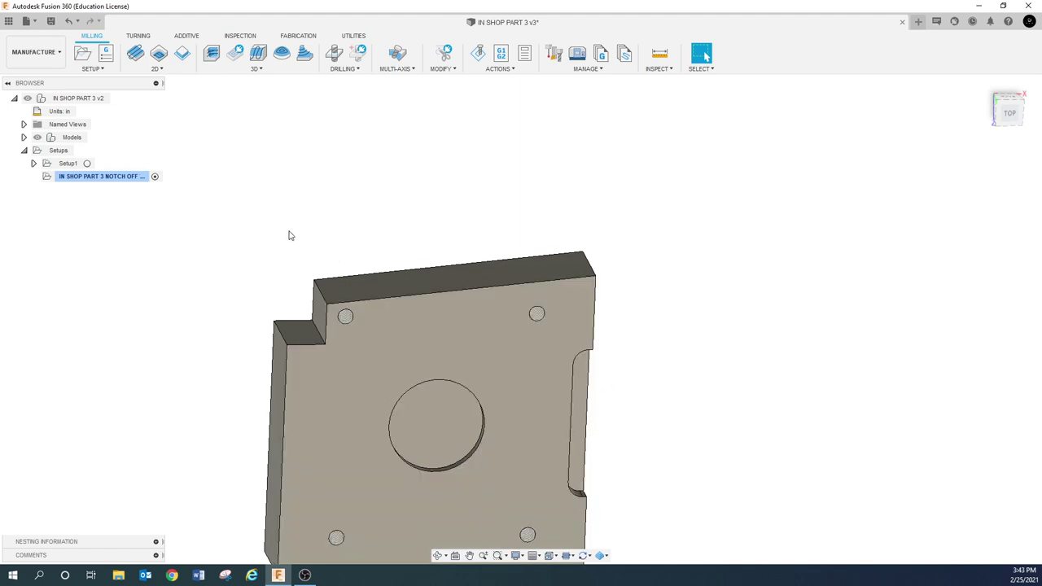
# Append "AND HOLE TO OPERATOR" to the new setup's name
pyautogui.click(122, 176)
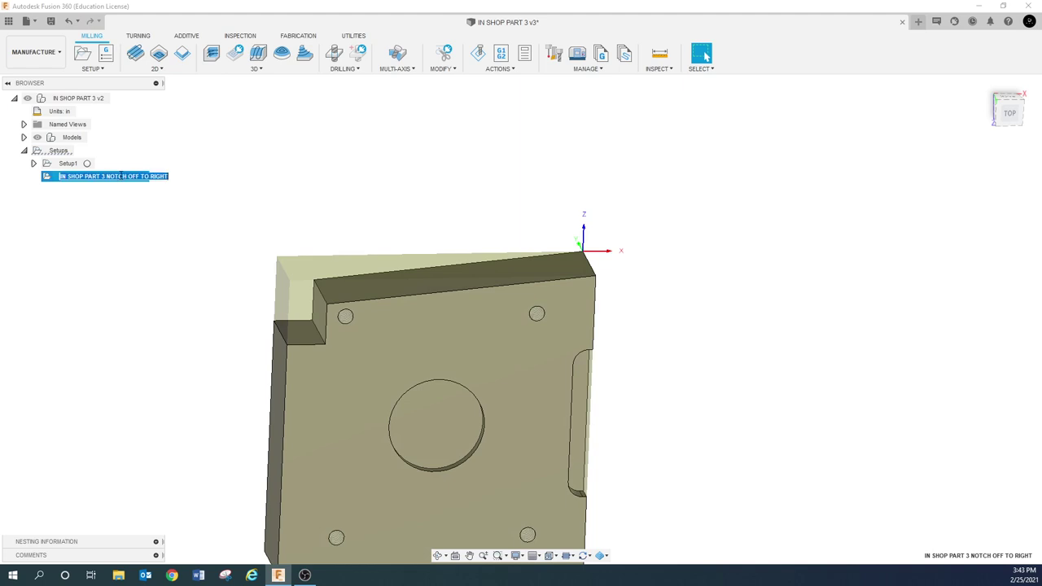
pyautogui.press('End')
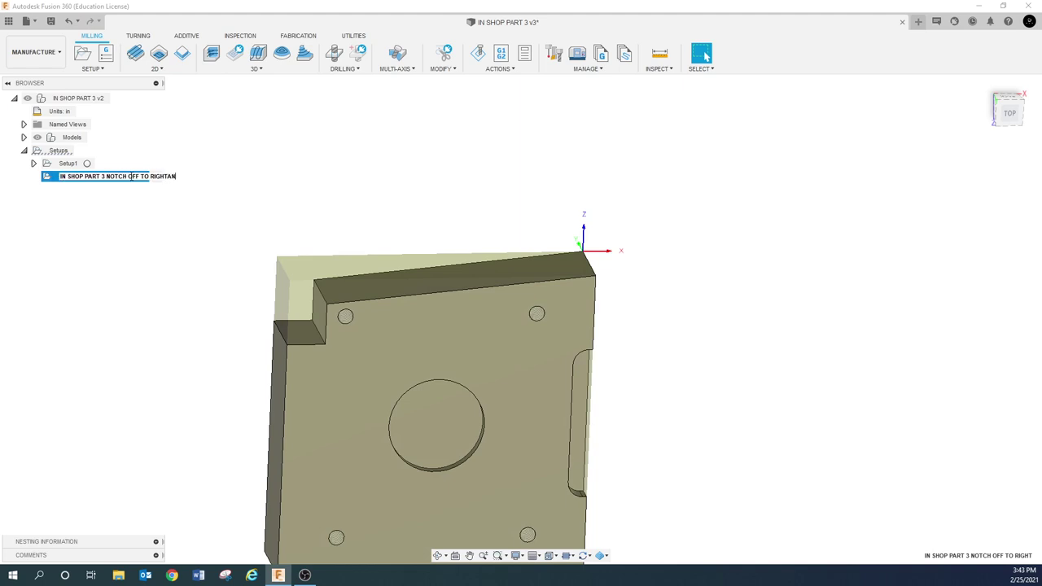
pyautogui.write('AND HOLE TO')
pyautogui.write(' CENTER')
pyautogui.press('Return')
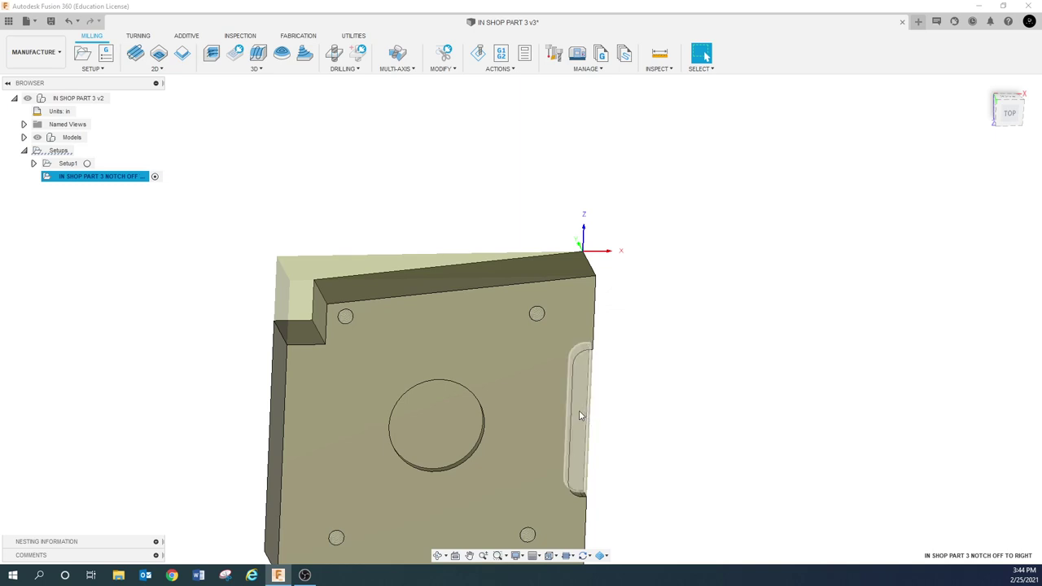
pyautogui.click(205, 258)
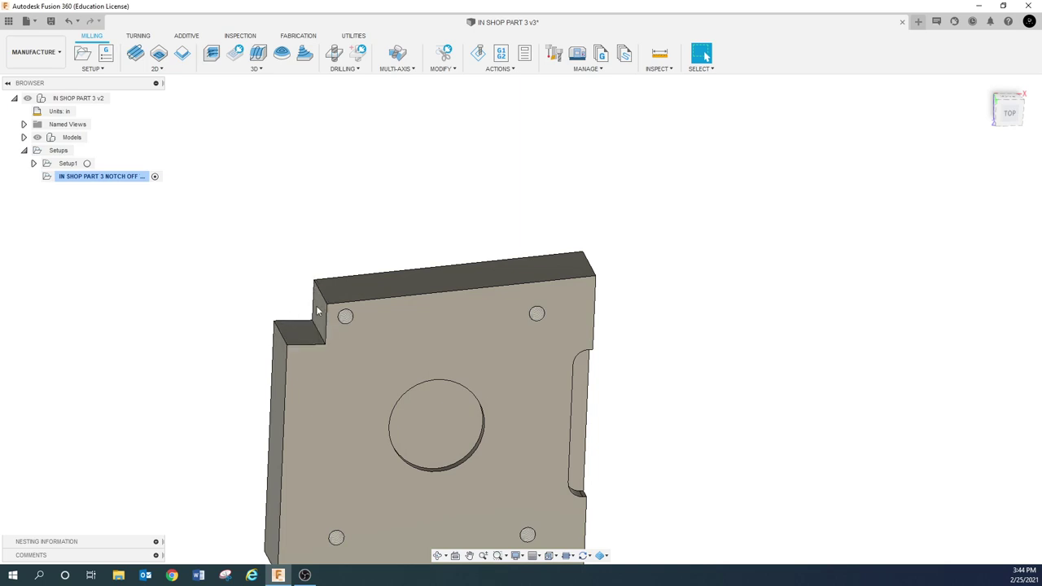
# Start a new 3D Adaptive Clearing operation in the setup "IN SHOP PART 3 NOTCH OFF TO RIGHT AND HOLE TO OPERATOR"
pyautogui.click(116, 176)
pyautogui.keyDown('shift'); pyautogui.moveTo(377, 282); pyautogui.dragTo(427, 268, button='middle'); pyautogui.keyUp('shift')
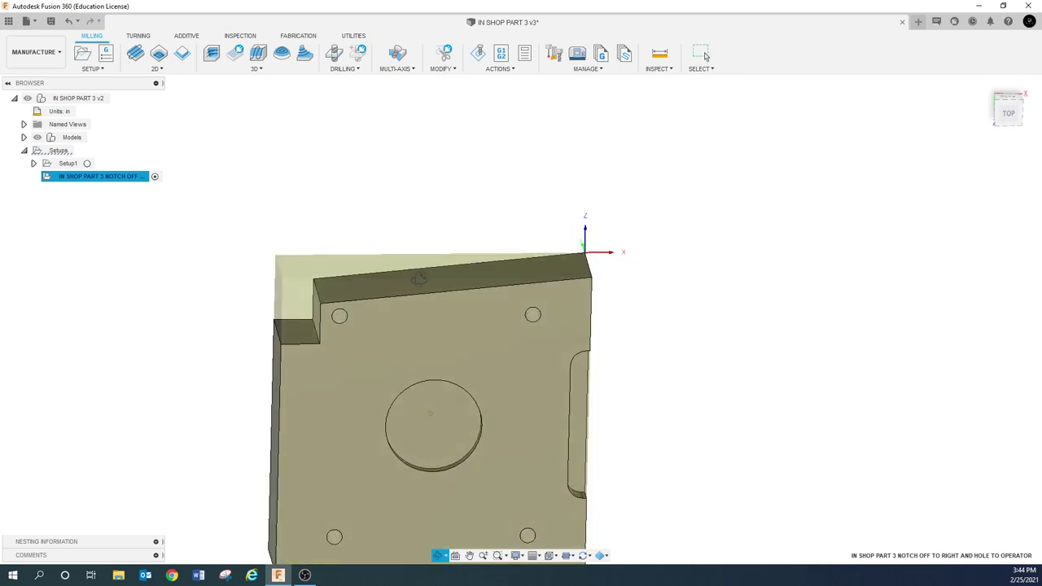
pyautogui.rightClick(99, 176)
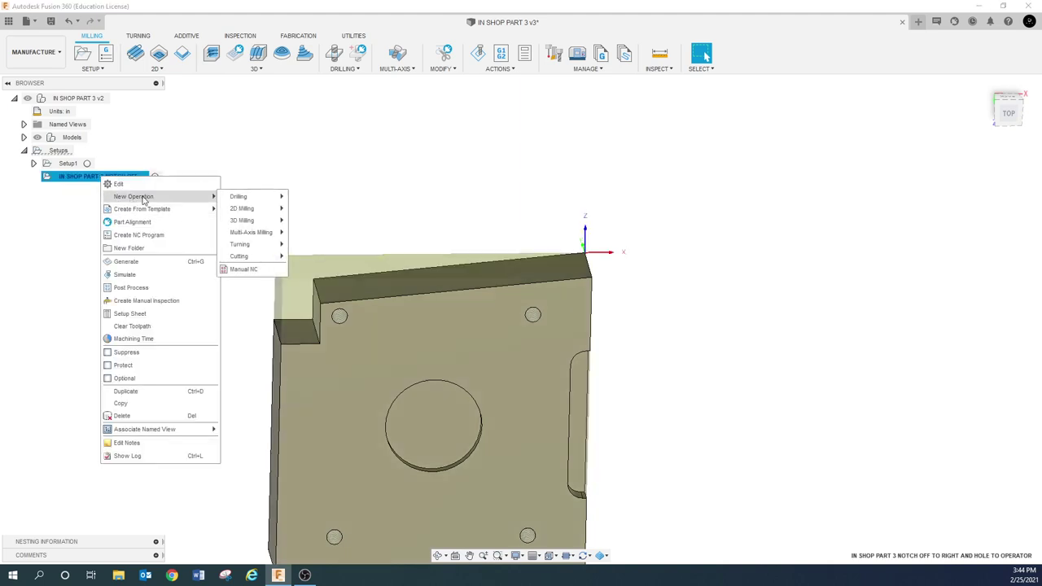
pyautogui.press('Escape')
pyautogui.rightClick(125, 178)
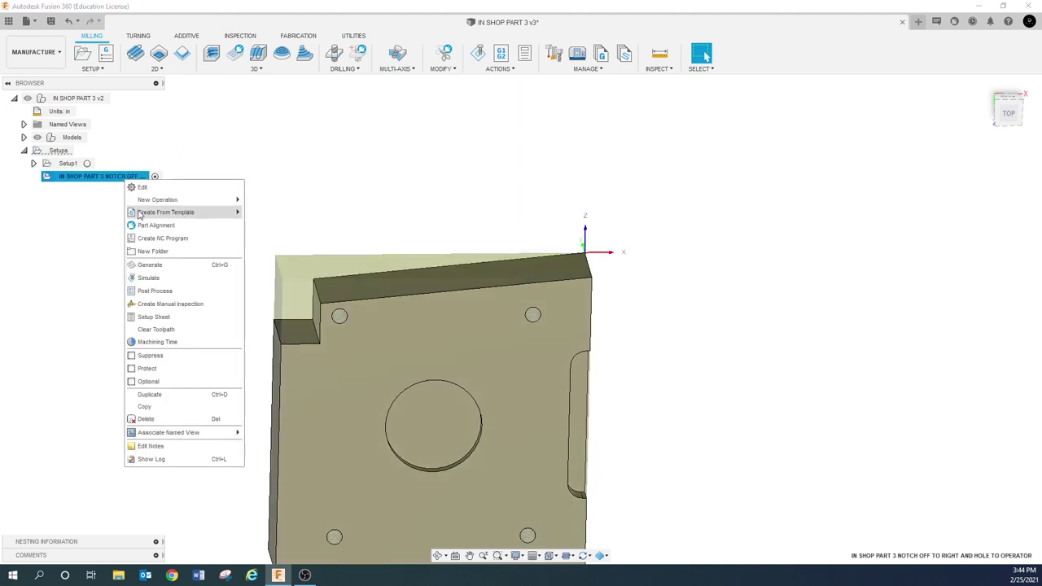
pyautogui.moveTo(185, 199)
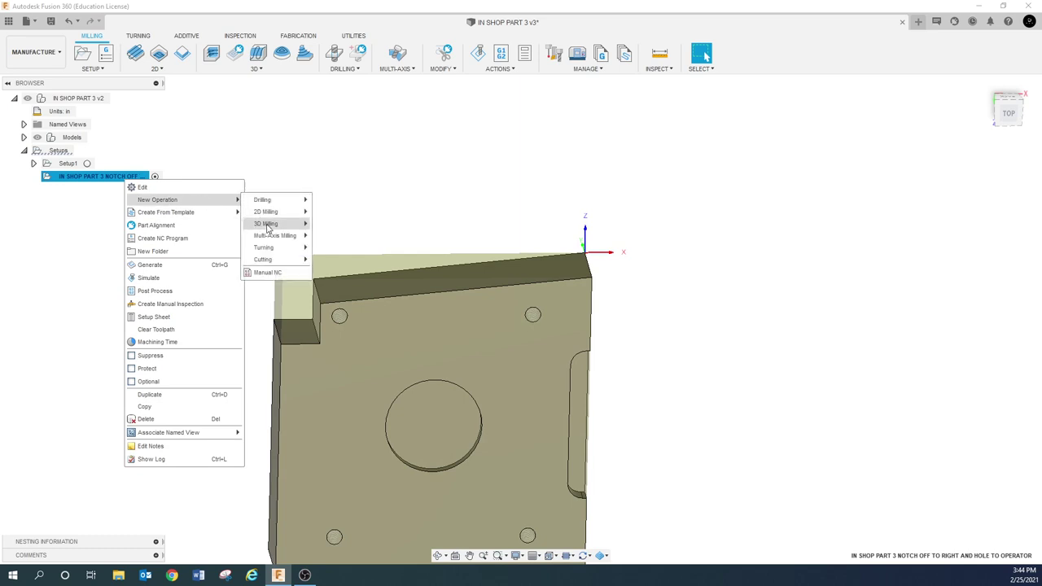
pyautogui.moveTo(267, 228)
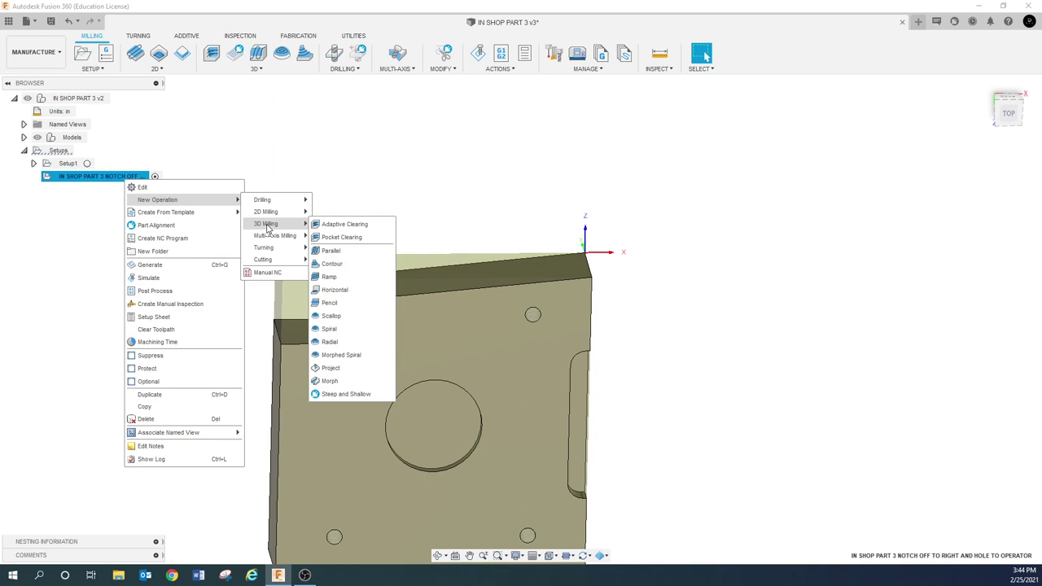
pyautogui.click(333, 228)
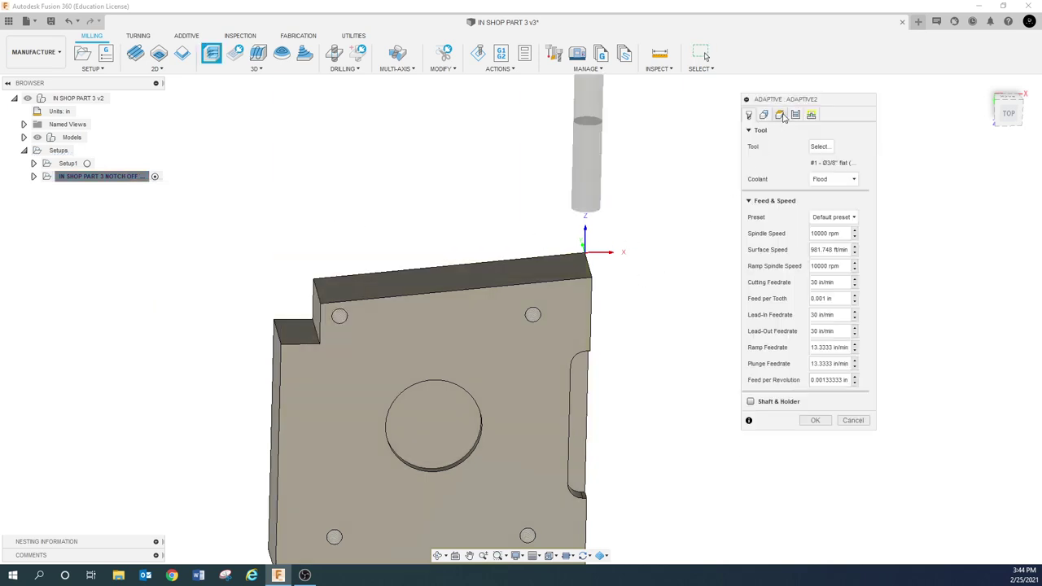
# Open the operation's tool selection and start editing tool 1, the 3/8" flat end mill
pyautogui.moveTo(813, 100); pyautogui.dragTo(772, 99)
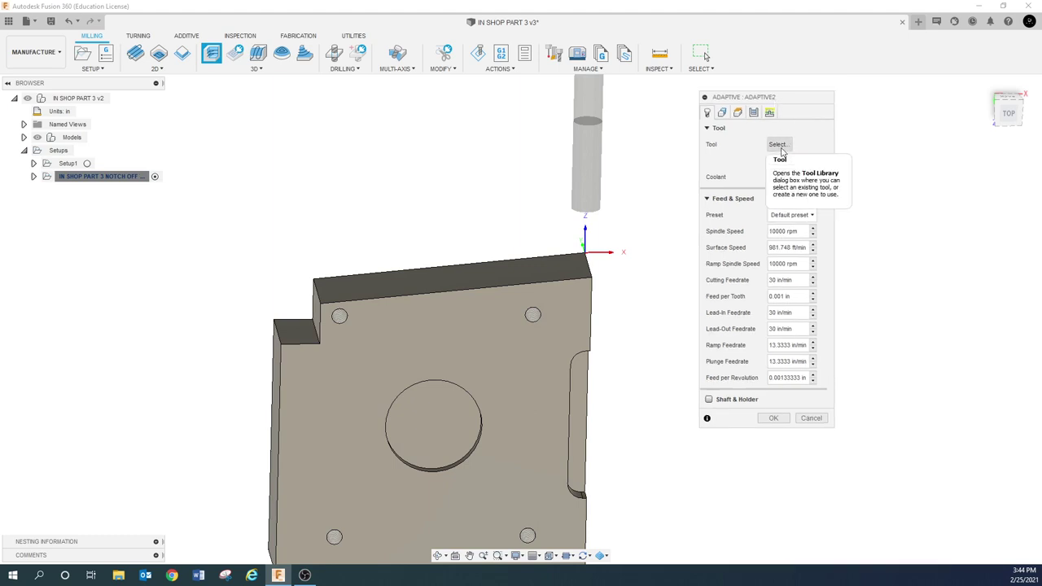
pyautogui.click(779, 147)
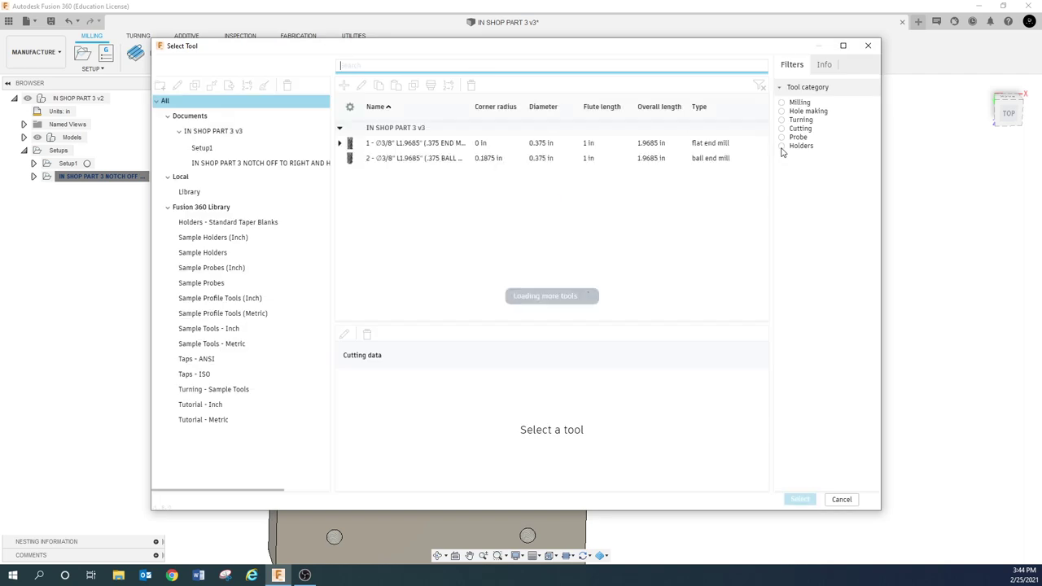
pyautogui.click(450, 146)
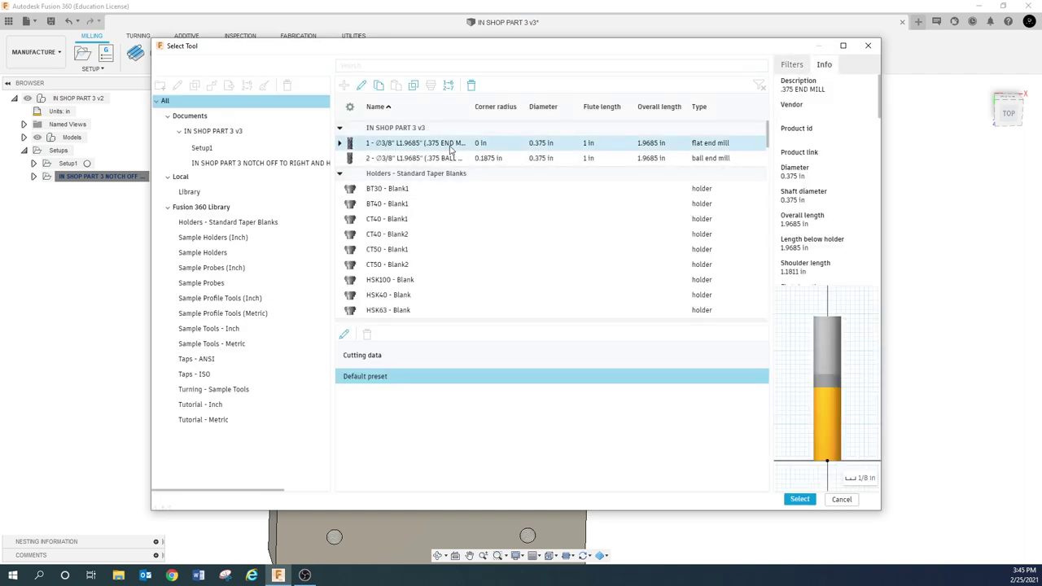
pyautogui.rightClick(450, 148)
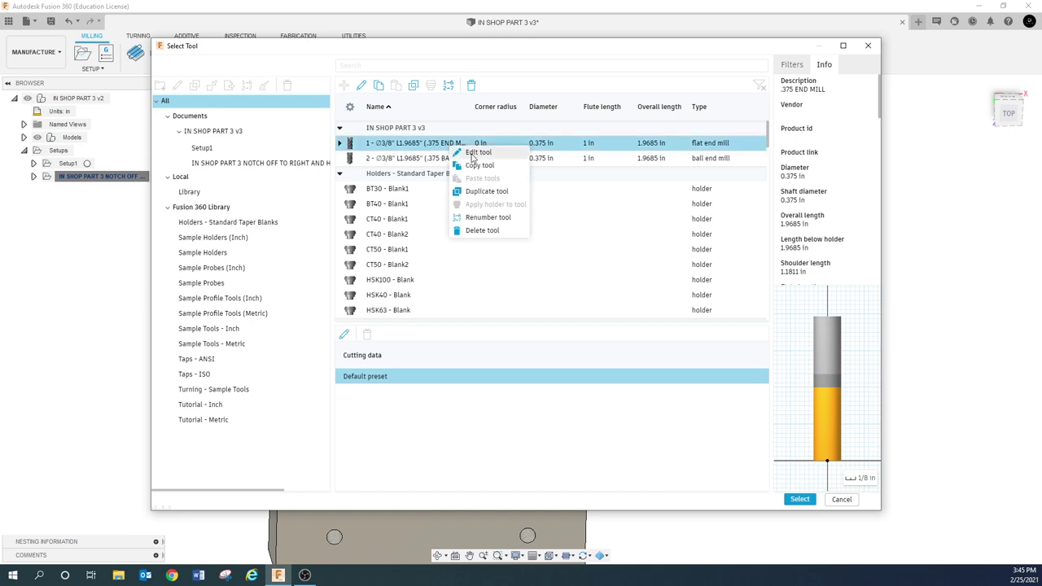
pyautogui.click(473, 150)
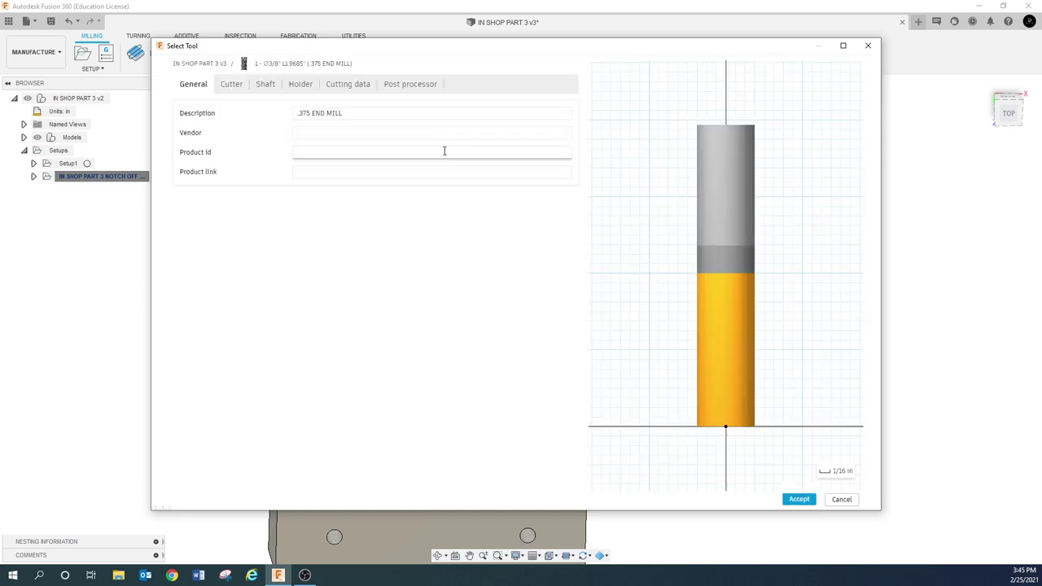
# Extend the end mill's description to ".375 END MILL 34710 3 FLUTE" and copy the whole text
pyautogui.click(358, 116)
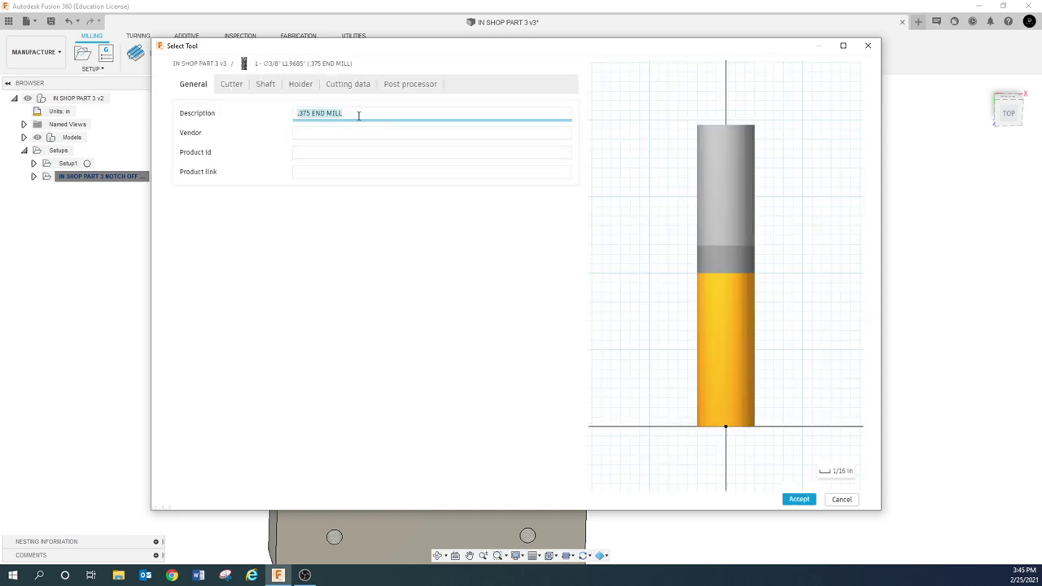
pyautogui.click(358, 115)
pyautogui.write('4710')
pyautogui.write('3 FLUTE')
pyautogui.tripleClick(412, 112)
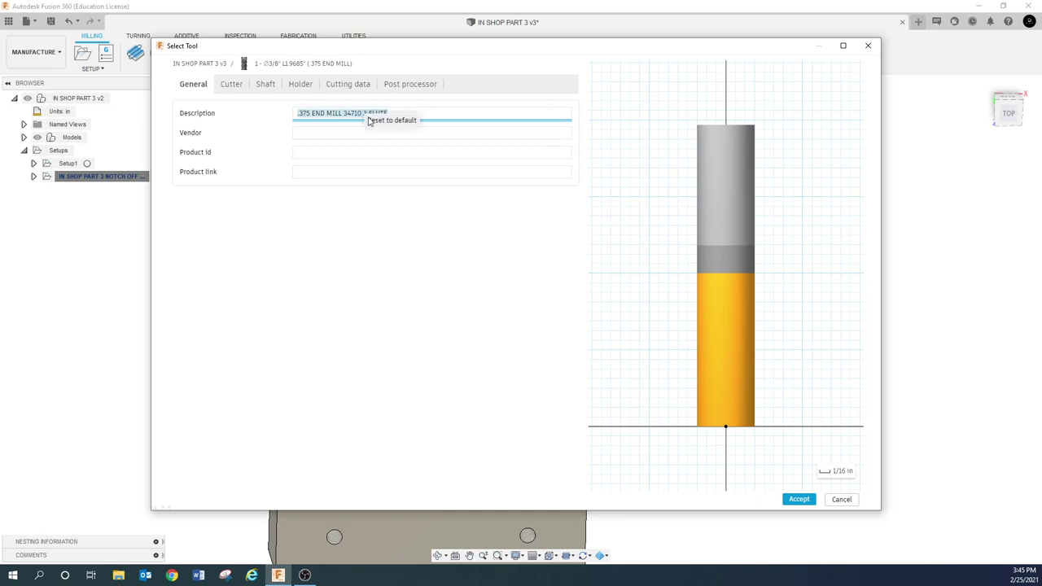
pyautogui.click(422, 114)
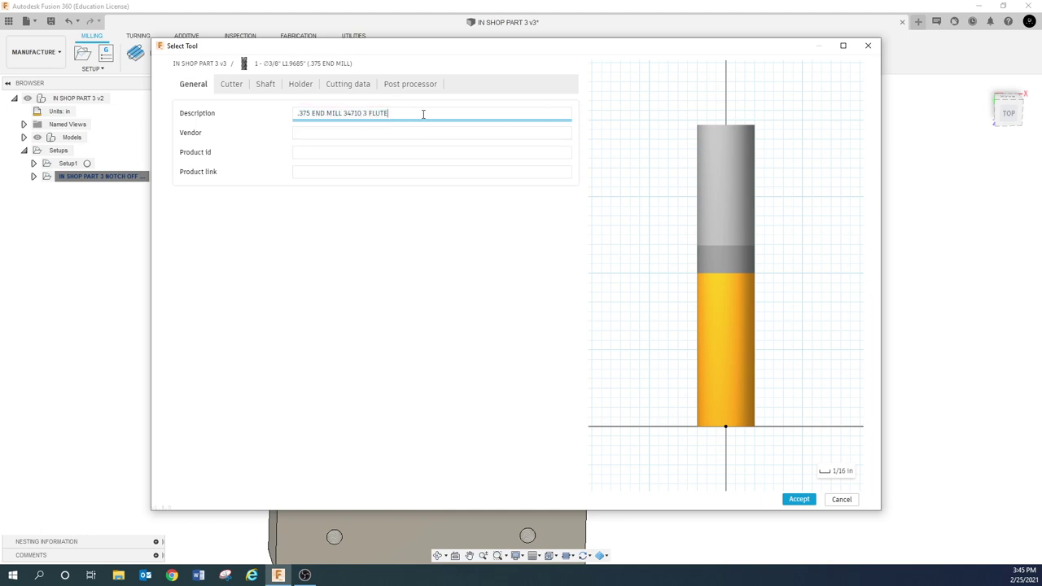
pyautogui.moveTo(422, 113); pyautogui.dragTo(279, 116)
pyautogui.hotkey('ctrl', 'c')
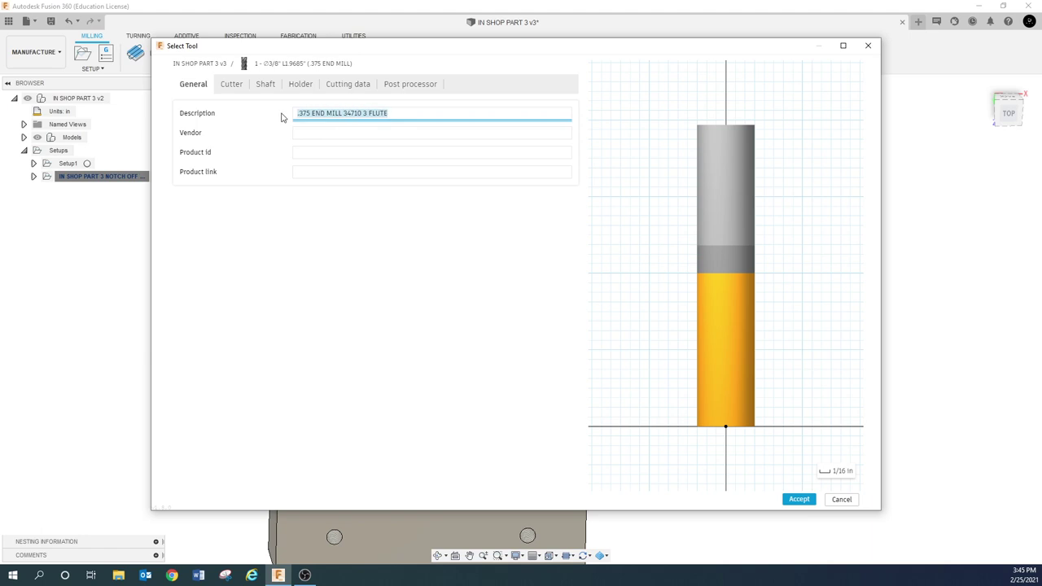
# Review the end mill's cutter geometry and flute length, its shaft and holder, and its cutting speeds and feedrates
pyautogui.click(234, 84)
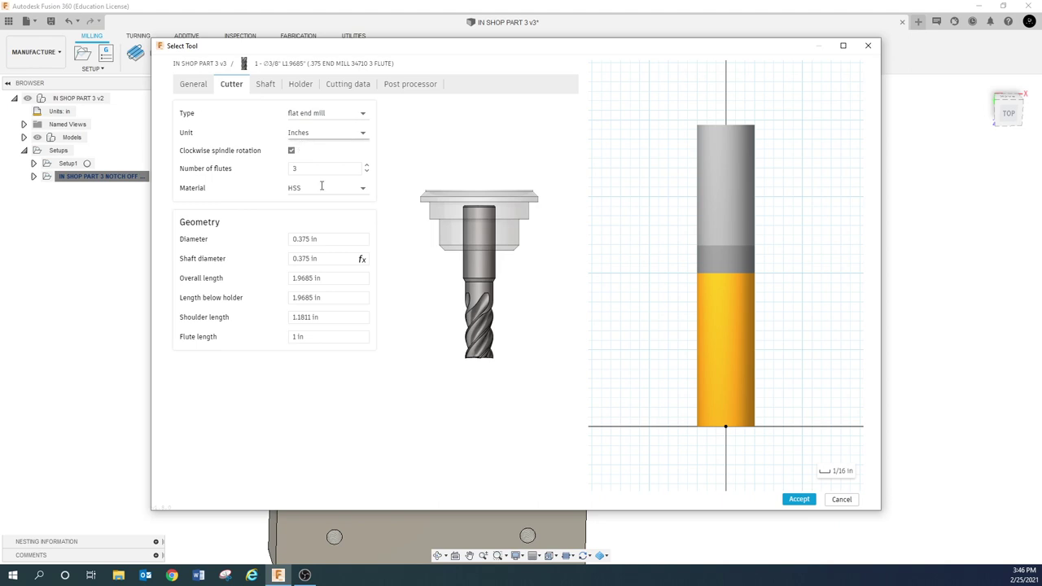
pyautogui.click(316, 336)
pyautogui.tripleClick(316, 336)
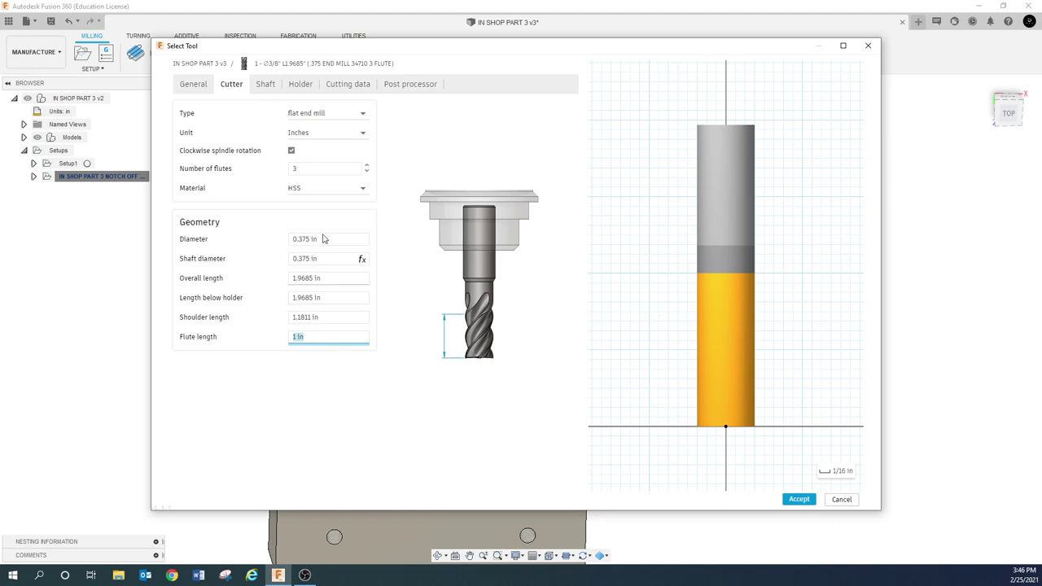
pyautogui.click(273, 87)
pyautogui.click(299, 86)
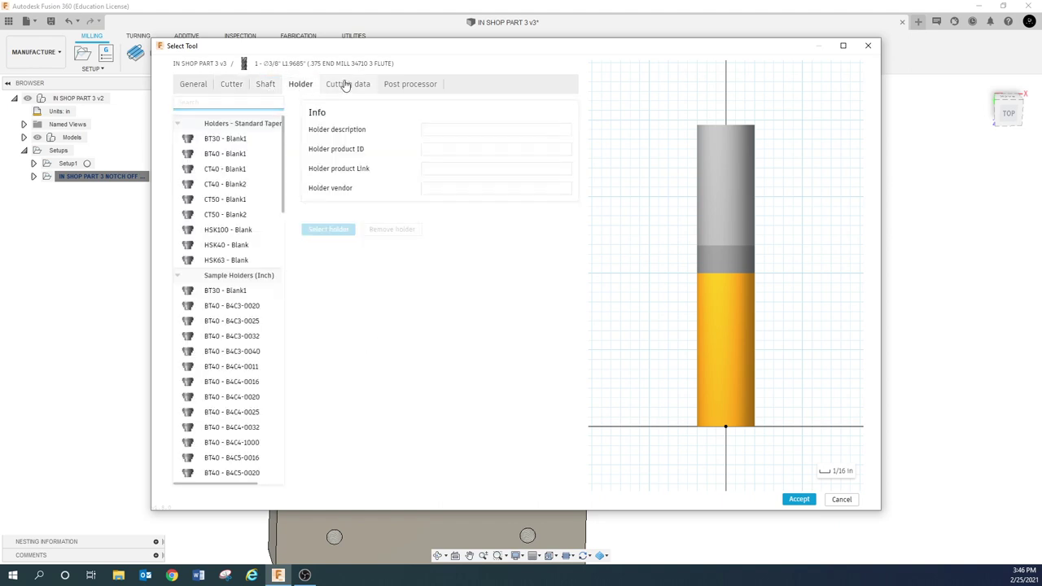
pyautogui.click(345, 87)
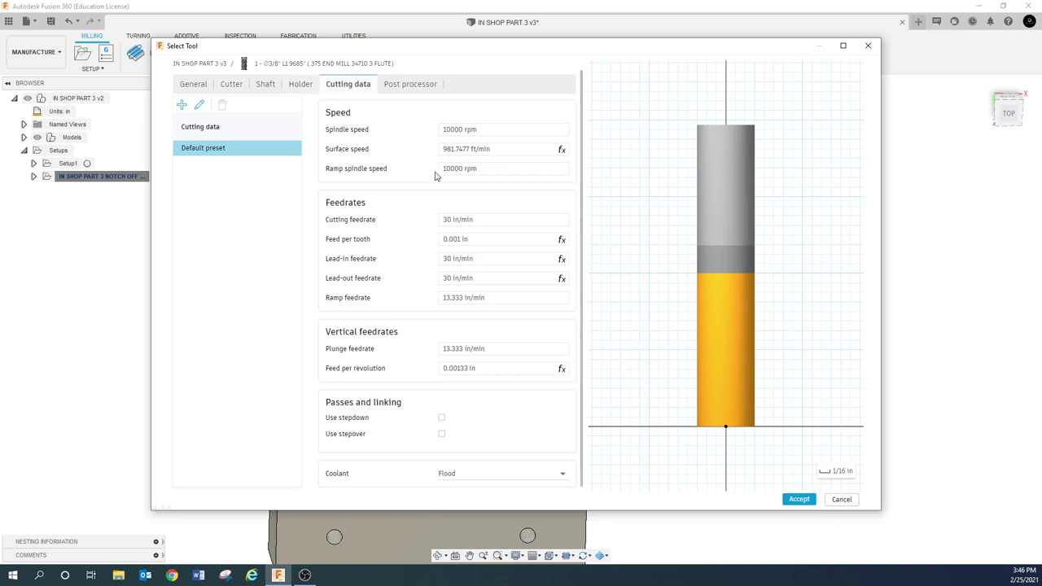
pyautogui.click(495, 298)
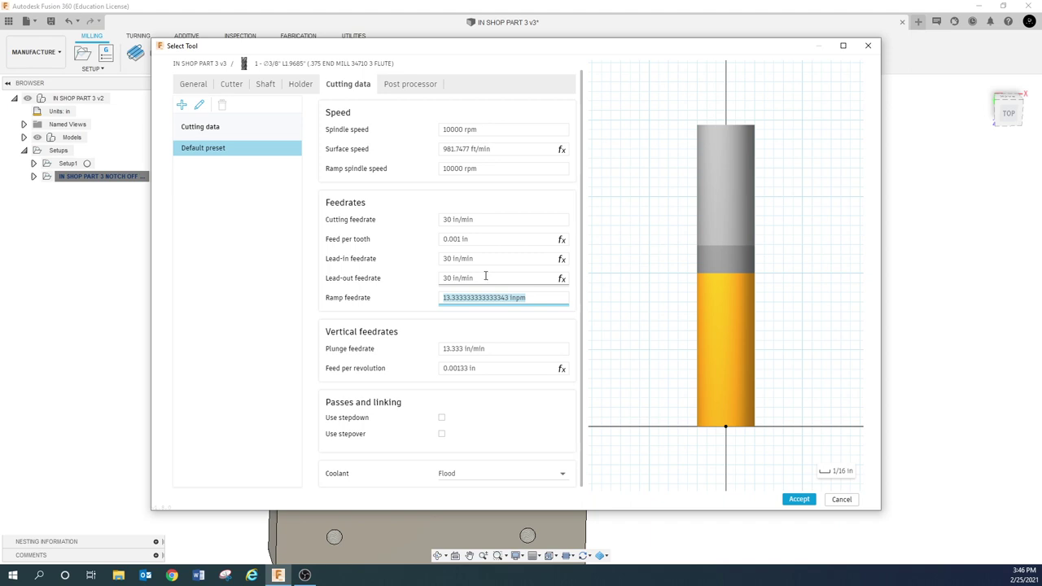
pyautogui.moveTo(485, 276)
# Replace tool 1's post-processor comment with the copied ".375 END MILL 34710 3 FLUTE" and accept the tool changes
pyautogui.click(403, 91)
pyautogui.click(348, 192)
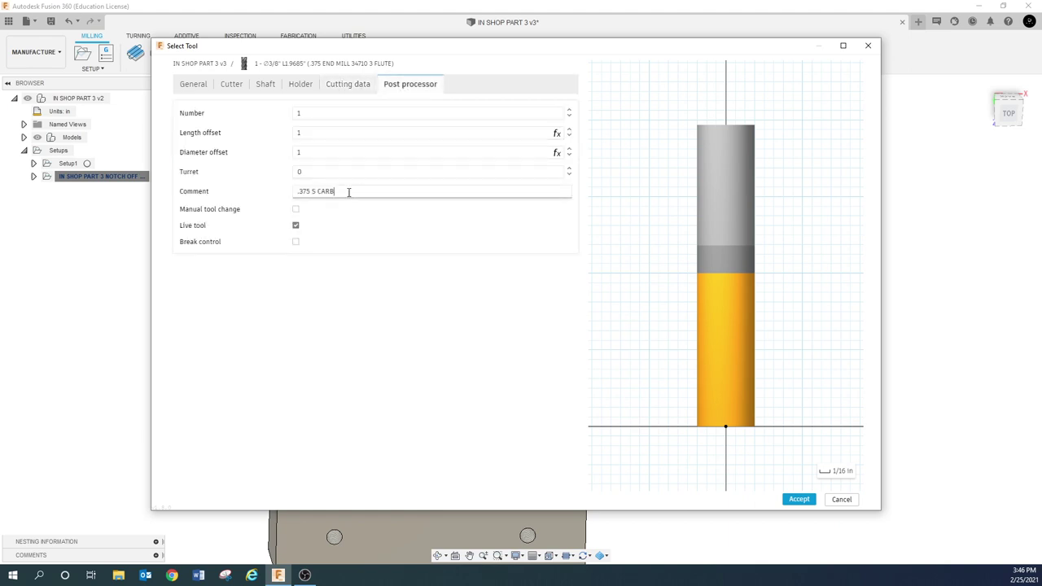
pyautogui.hotkey('ctrl', 'v')
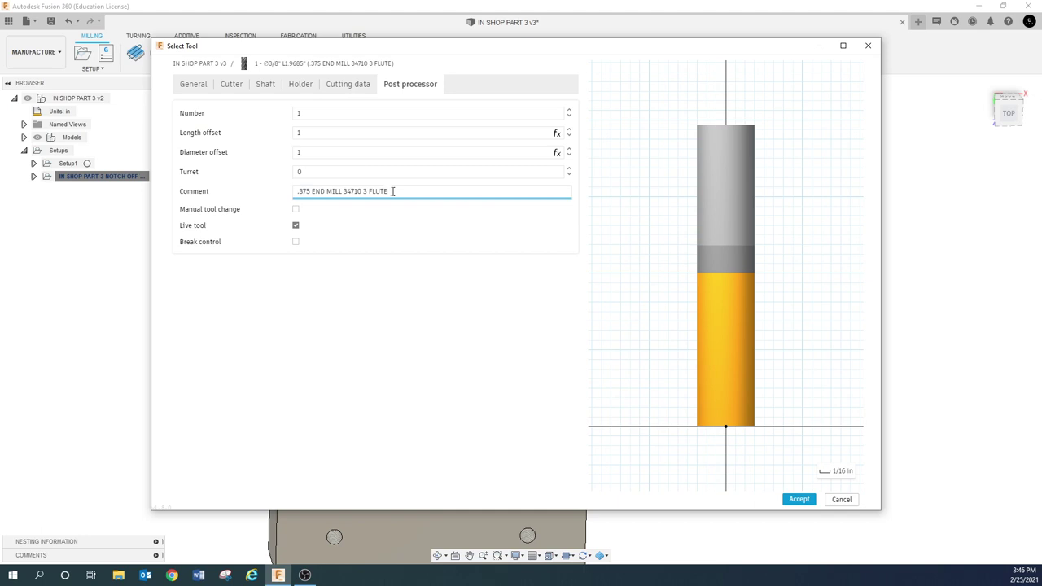
pyautogui.click(799, 499)
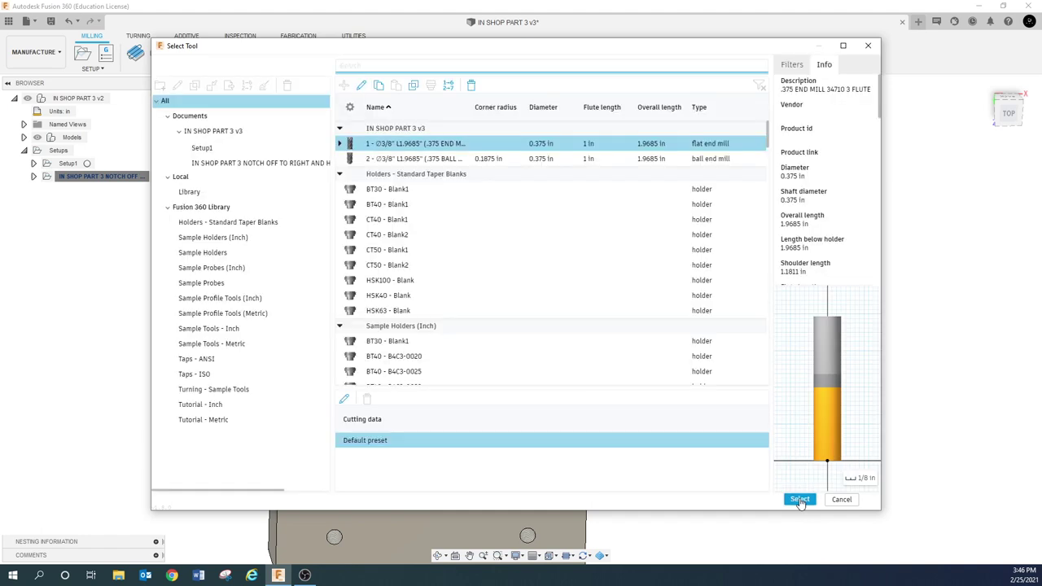
pyautogui.rightClick(438, 162)
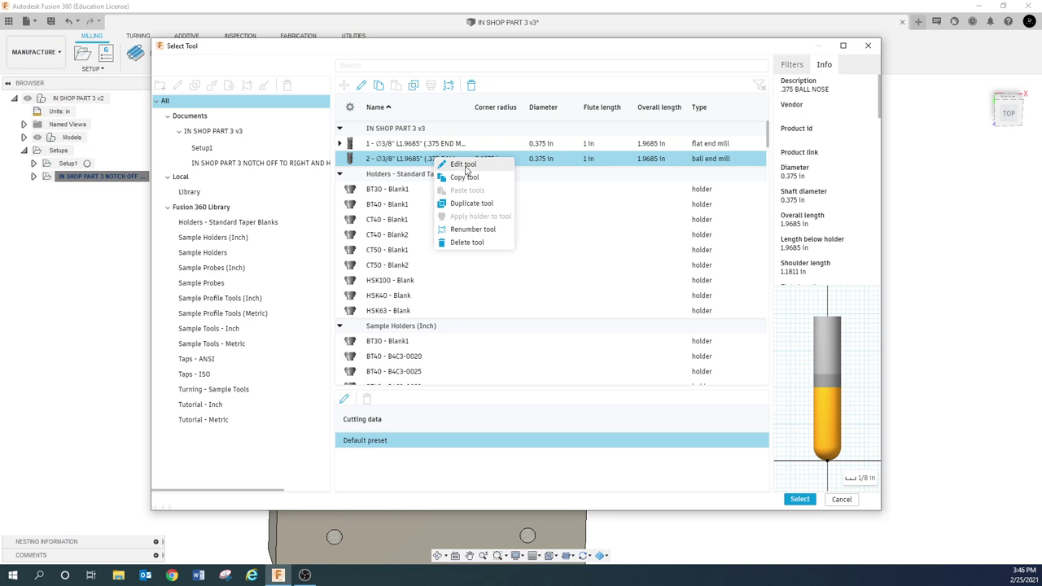
pyautogui.click(463, 164)
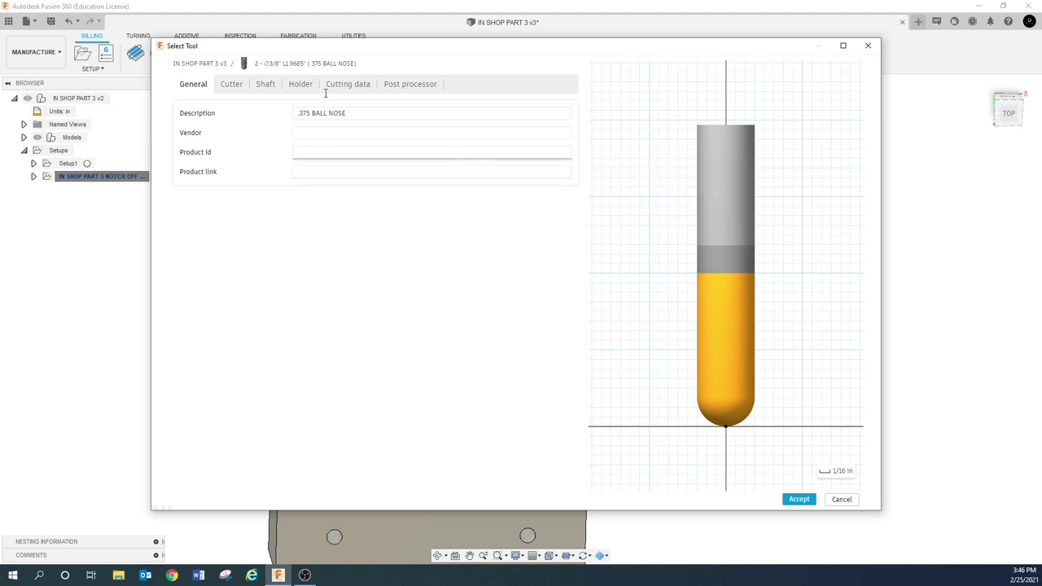
pyautogui.click(221, 85)
pyautogui.click(196, 83)
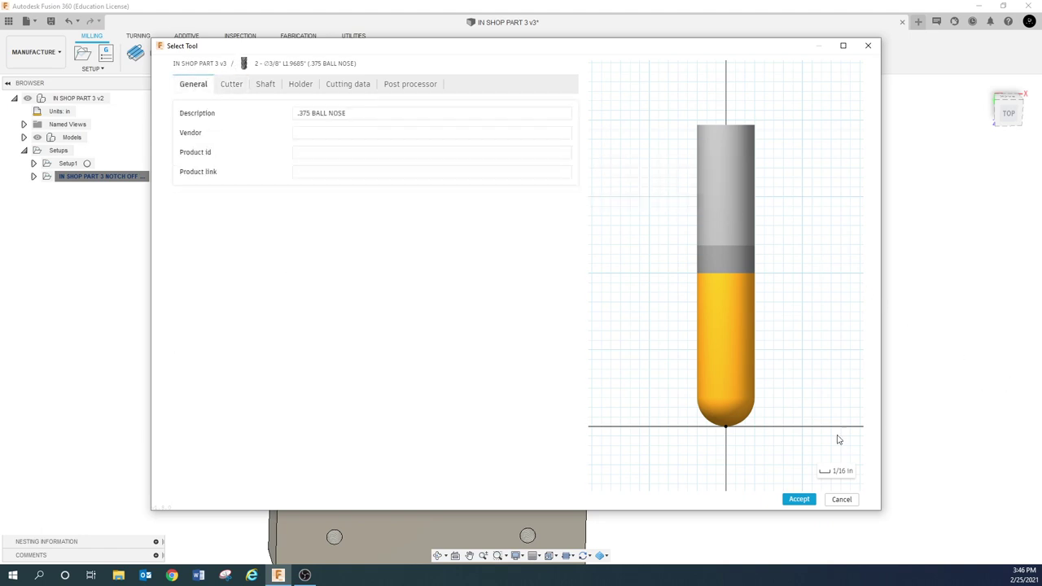
pyautogui.click(850, 499)
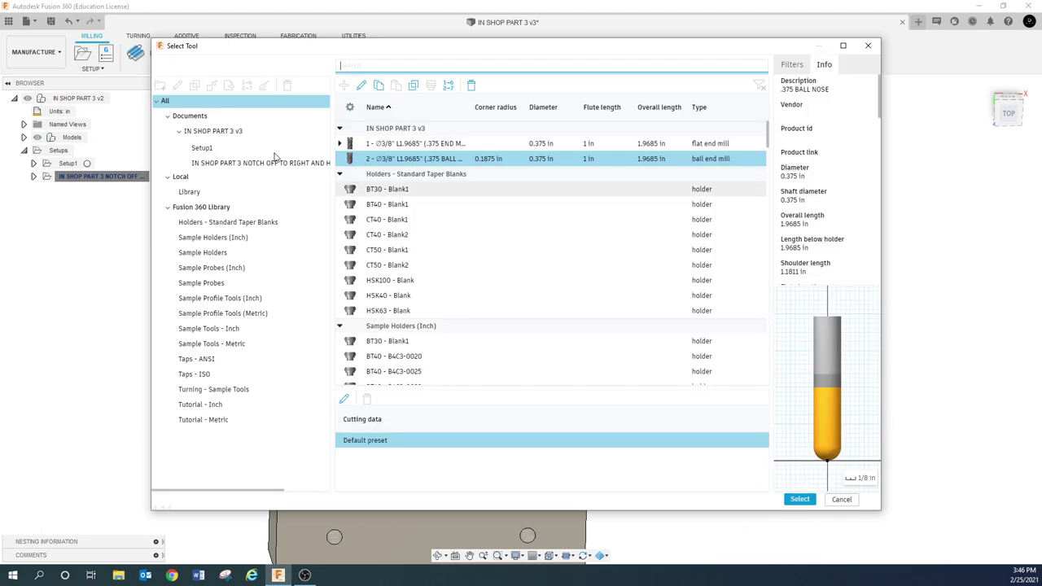
# Delete tool 2, the .375 ball nose end mill, from the document's tools
pyautogui.rightClick(378, 161)
pyautogui.click(408, 245)
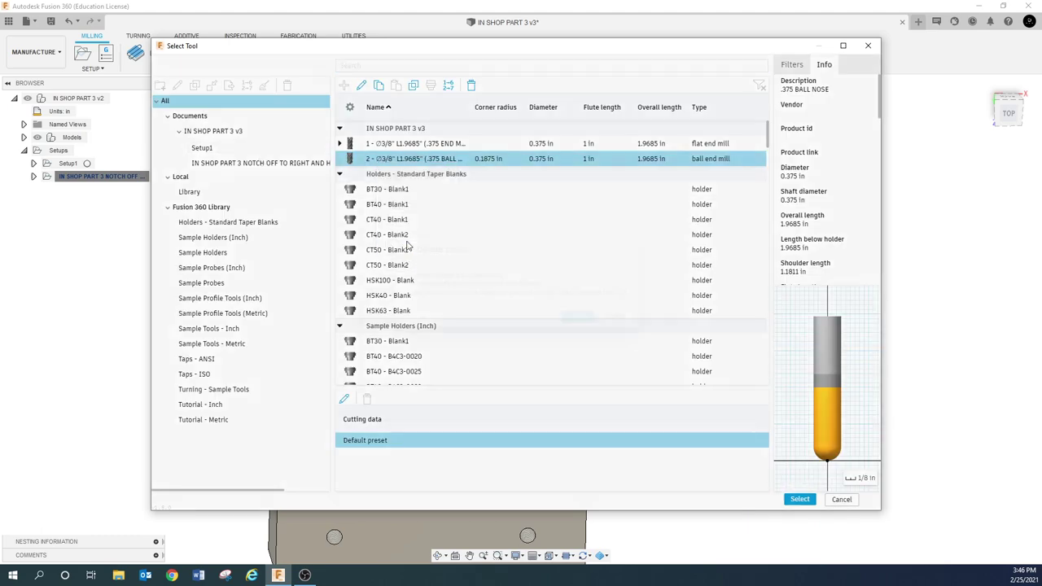
pyautogui.click(576, 318)
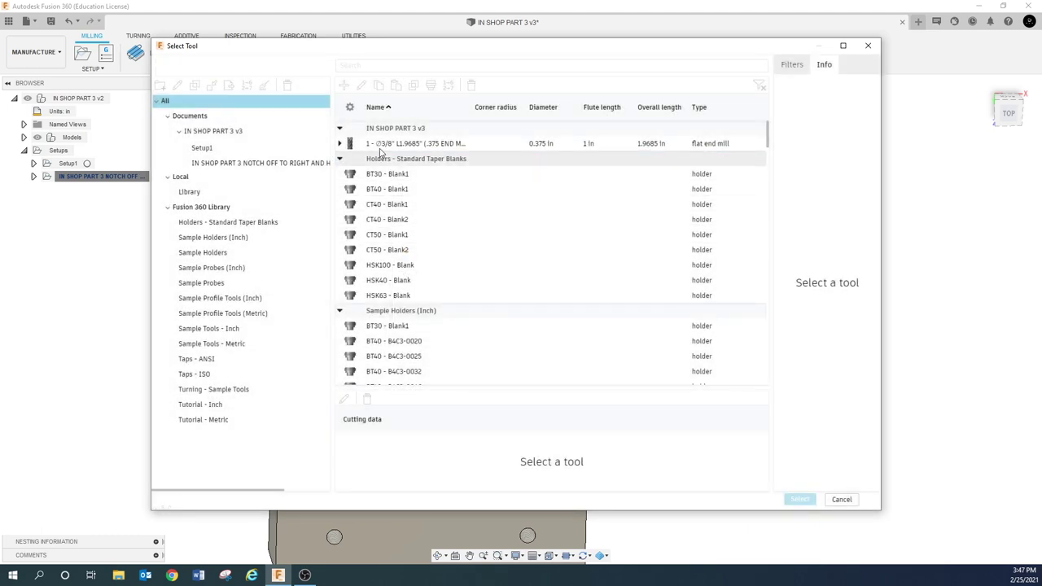
# Create a ball end mill in the IN SHOP PART 3 v3 document library, describe it as "3 FLUTE .375 BALL 34920" and copy that text
pyautogui.click(244, 132)
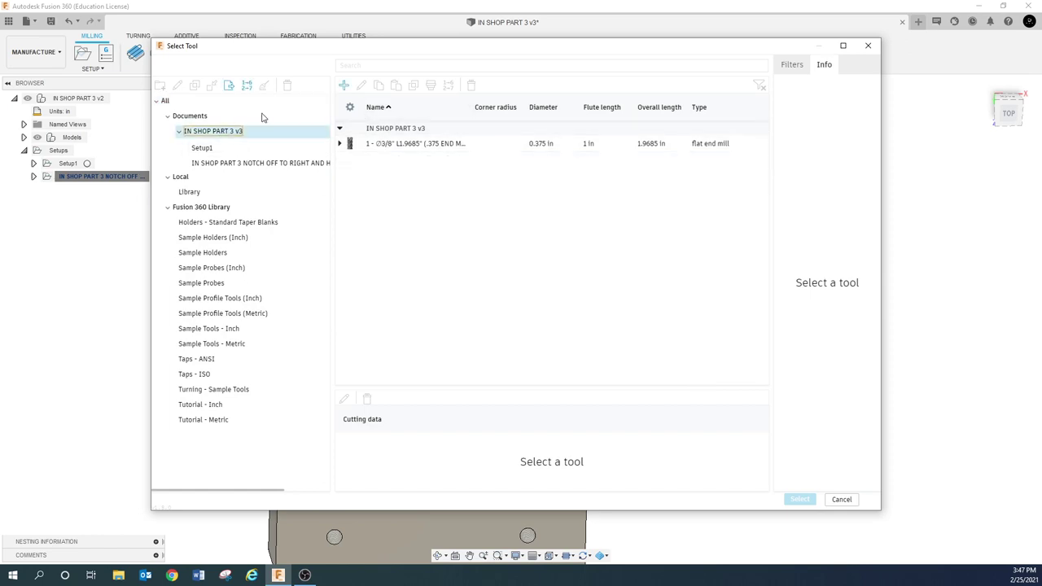
pyautogui.click(345, 85)
pyautogui.click(214, 167)
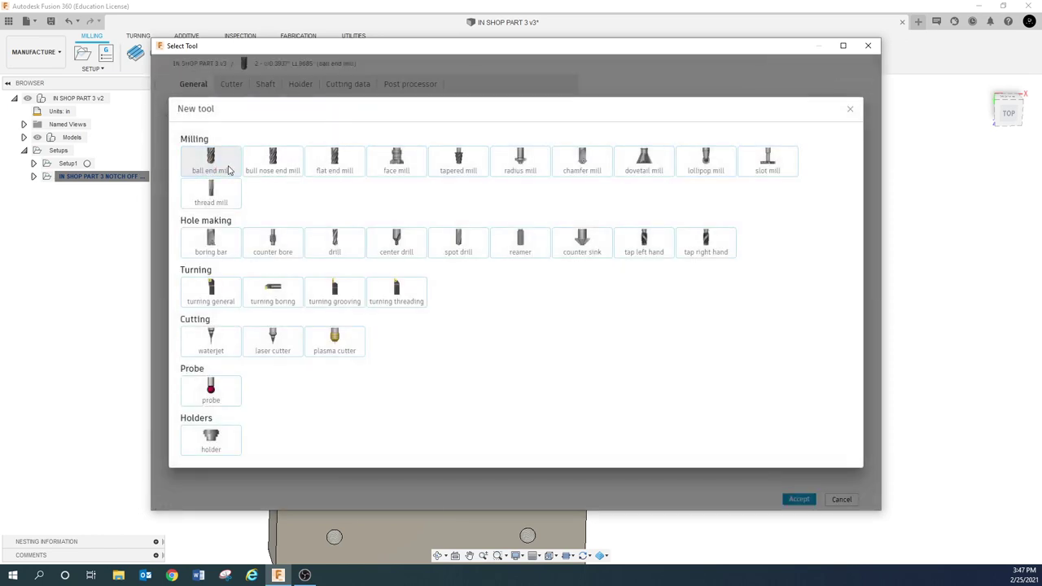
pyautogui.click(312, 113)
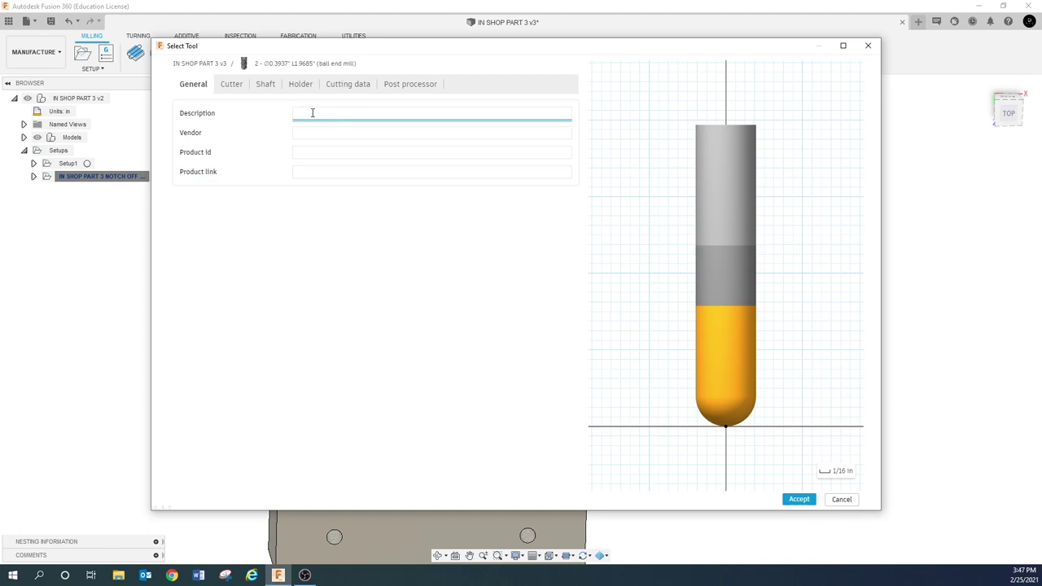
pyautogui.write('3 FLUTE .375 BALL 34920')
pyautogui.tripleClick(334, 113)
pyautogui.hotkey('ctrl', 'c')
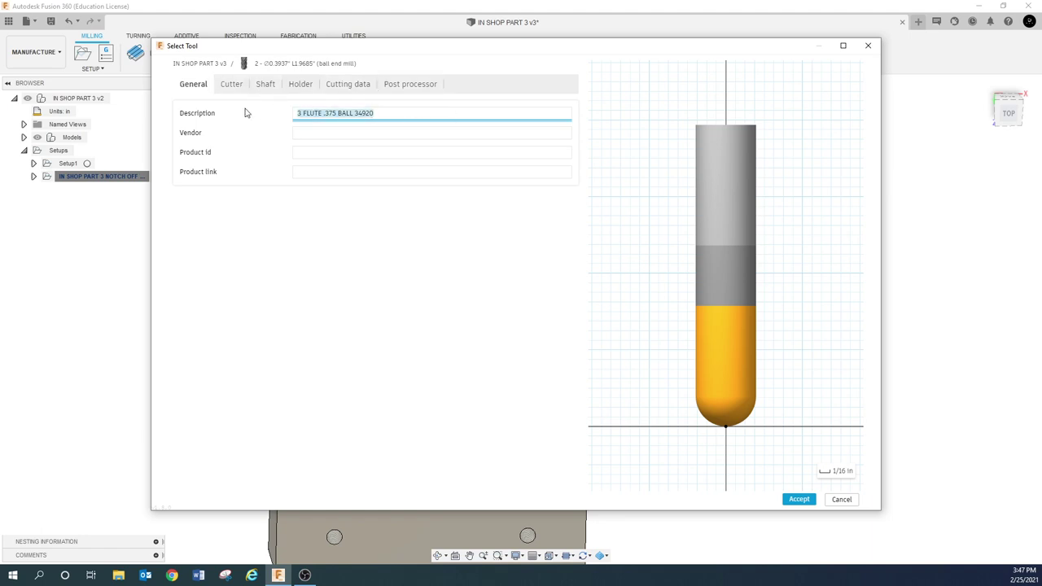
# Set the new ball end mill's diameter to .375 in and its flute length to 1.0 in
pyautogui.click(230, 85)
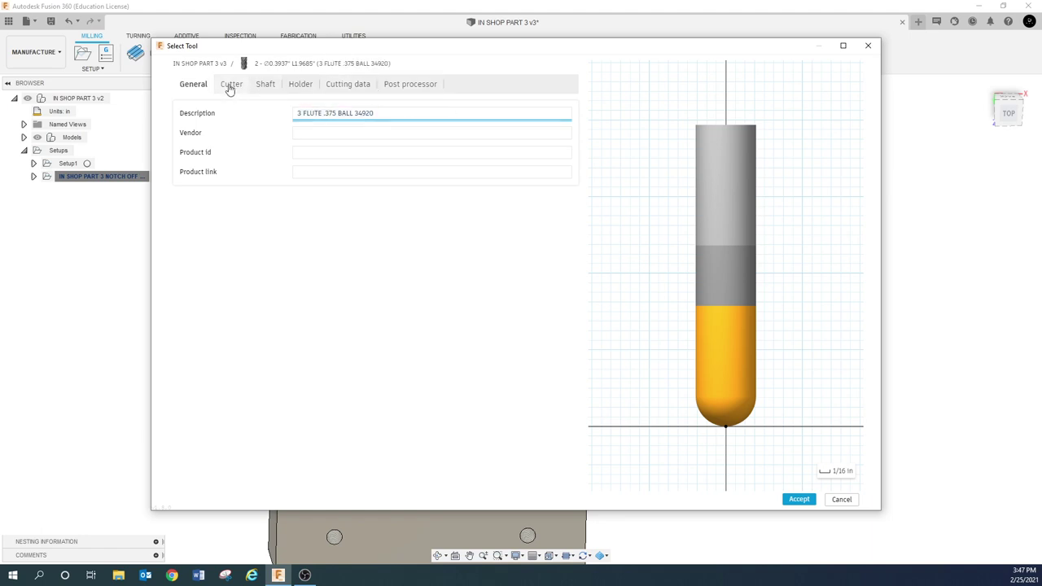
pyautogui.click(317, 239)
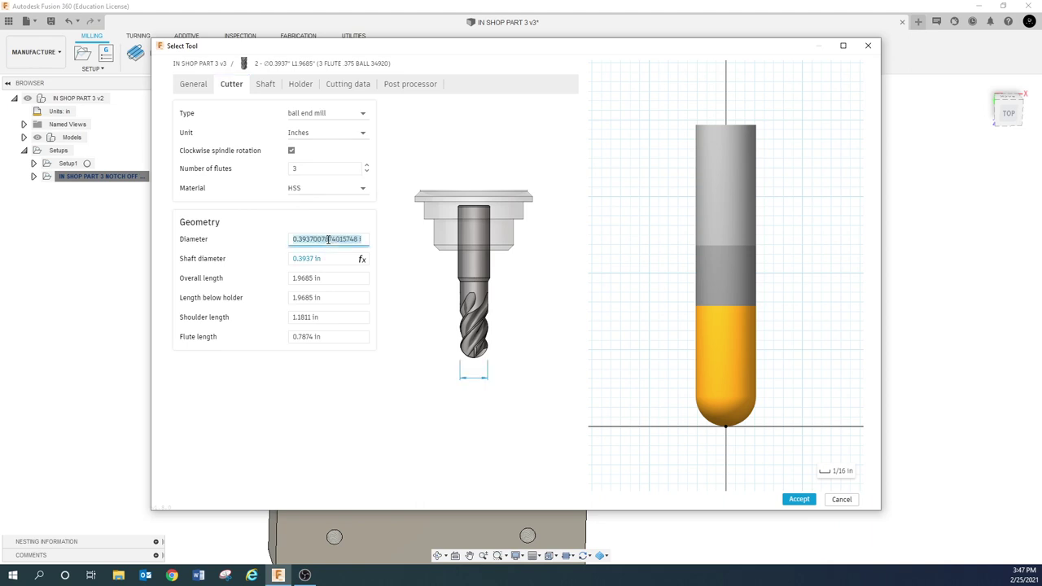
pyautogui.press('BackSpace')
pyautogui.write('.375')
pyautogui.click(333, 257)
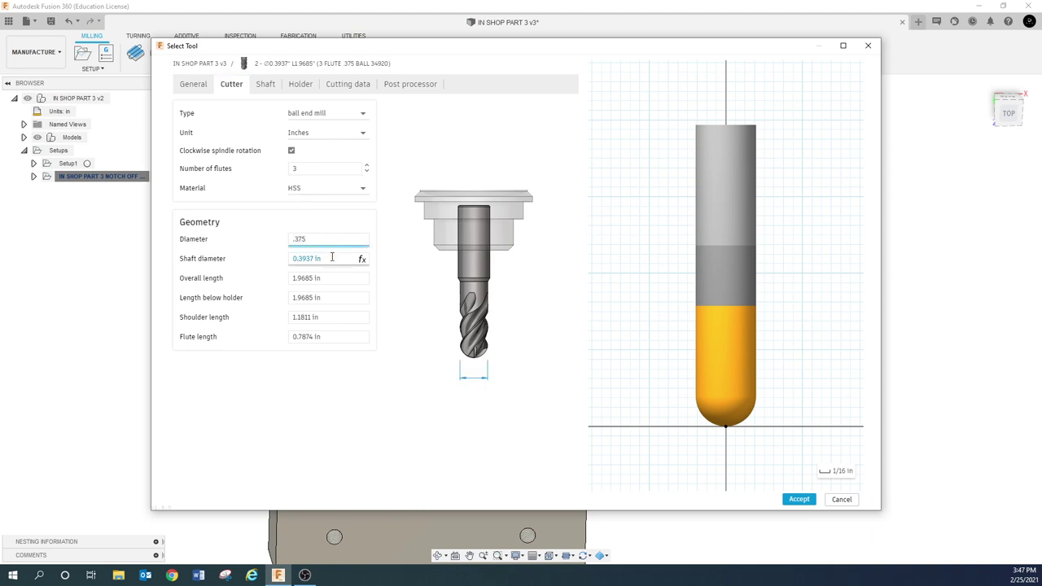
pyautogui.click(332, 336)
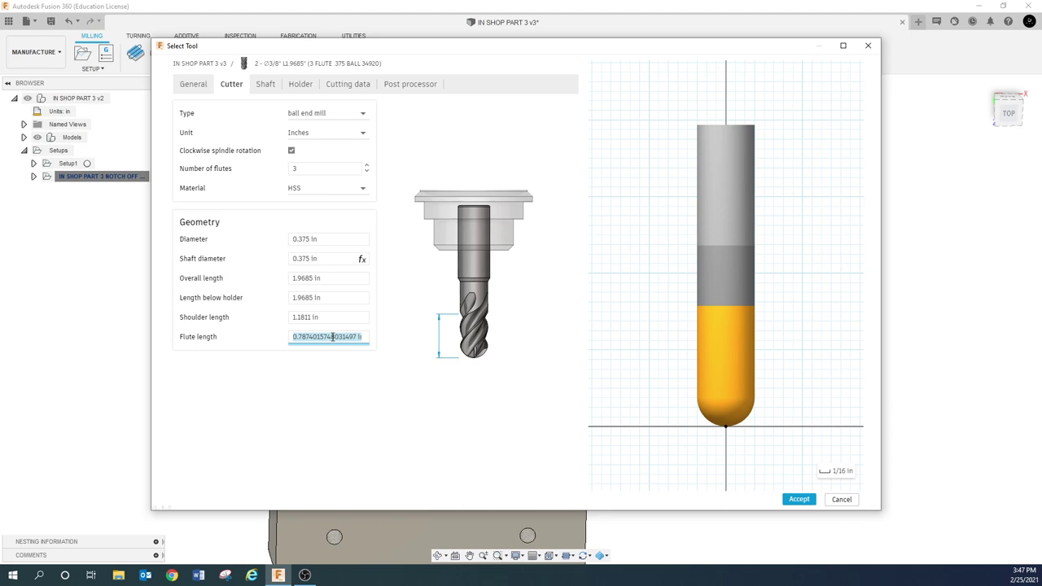
pyautogui.write('1')
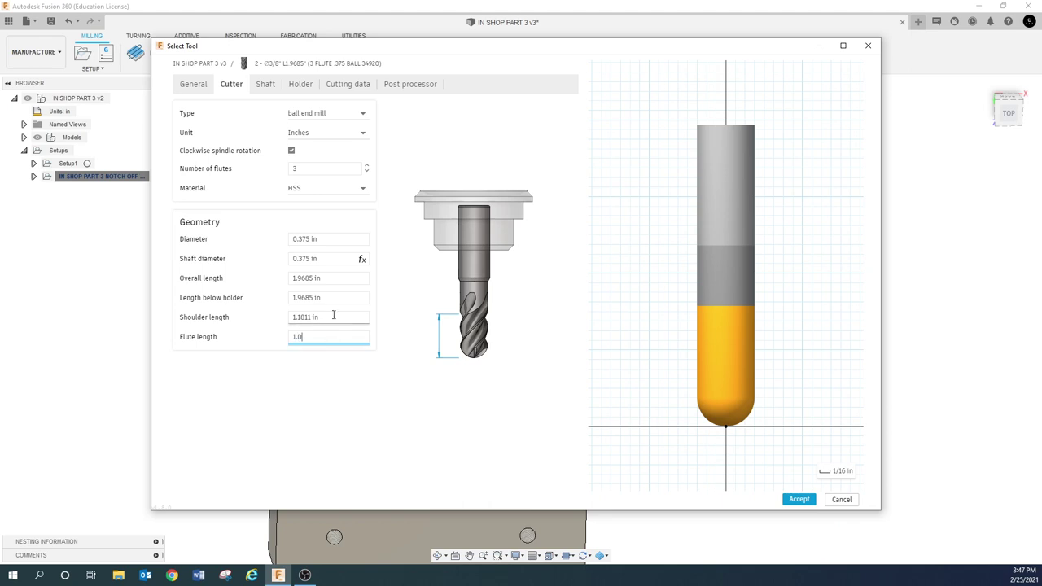
pyautogui.click(333, 315)
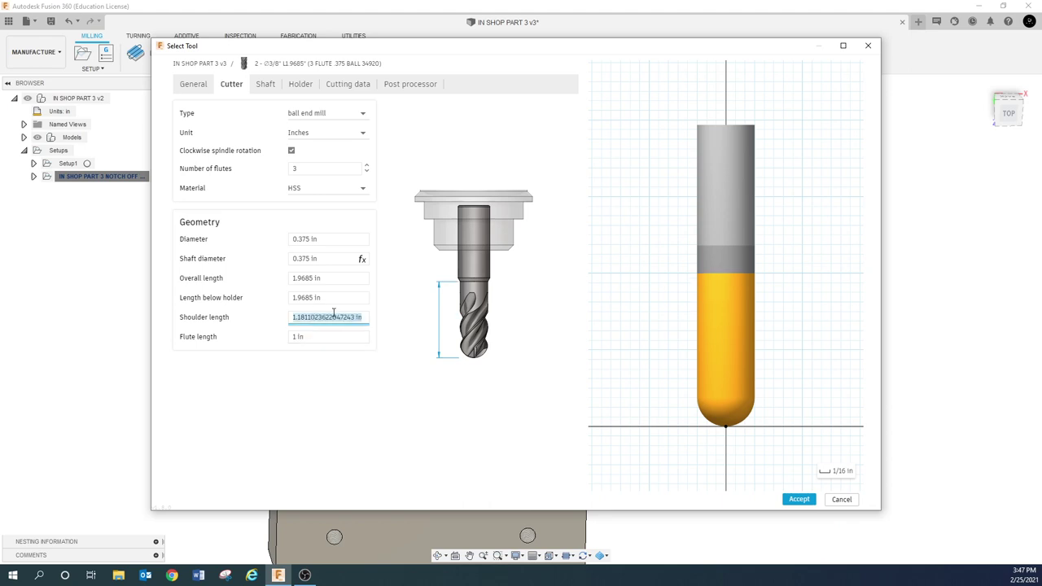
# Set the ball end mill's spindle speed and ramp spindle speed to 10000 rpm
pyautogui.click(267, 85)
pyautogui.click(300, 86)
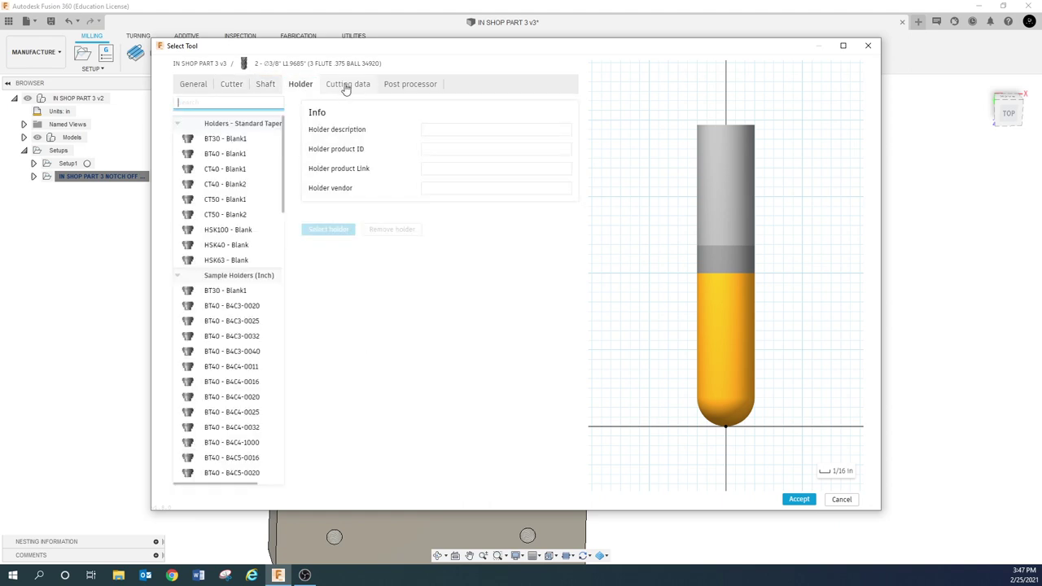
pyautogui.click(348, 85)
pyautogui.click(490, 130)
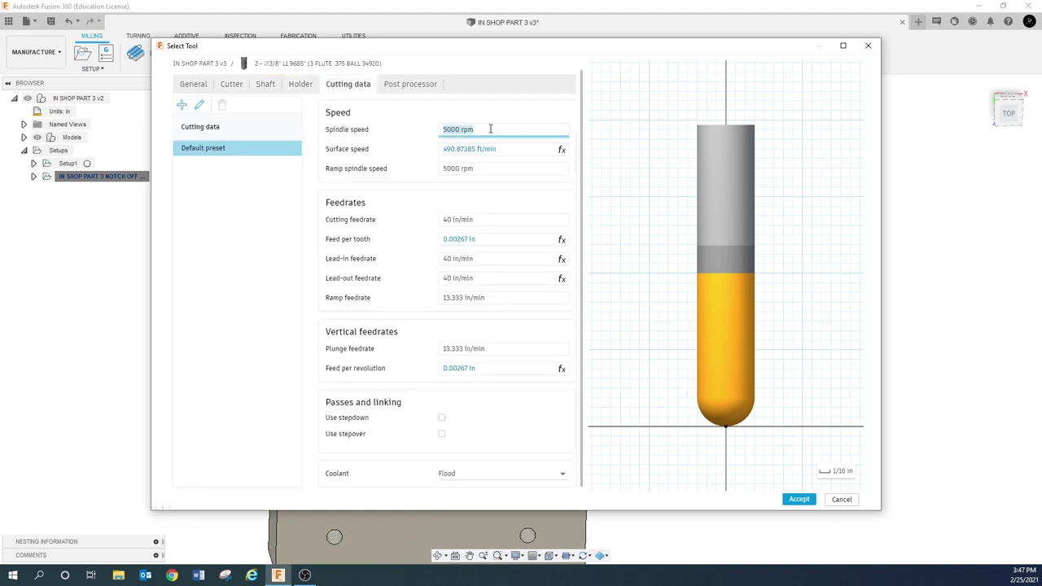
pyautogui.write('10000')
pyautogui.click(484, 169)
pyautogui.write('10000')
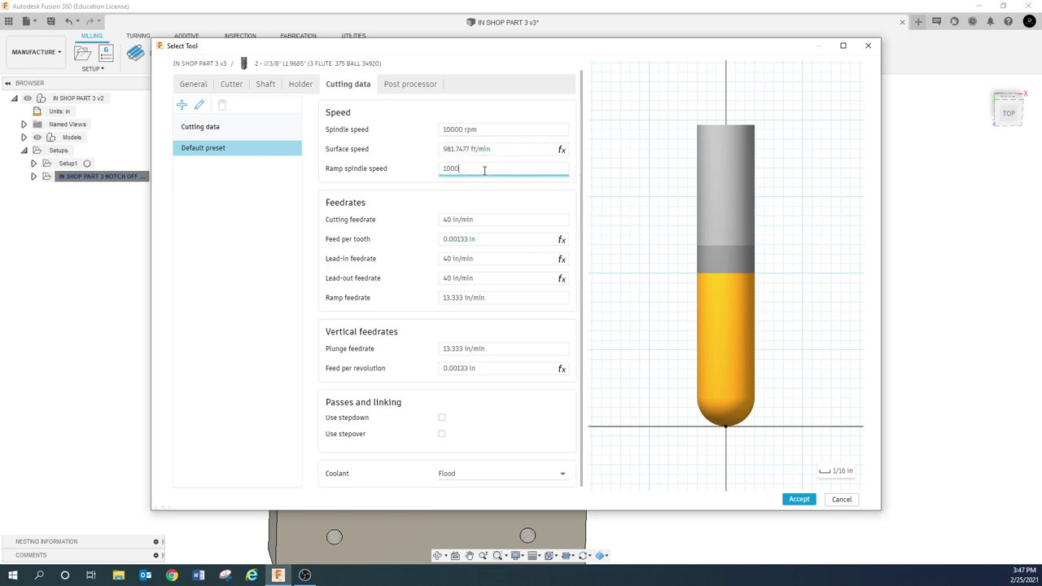
# Set the ball end mill's cutting feedrate to 60 in/min, ramp feedrate to 50 in/min and plunge feedrate to 30 in/min
pyautogui.click(487, 217)
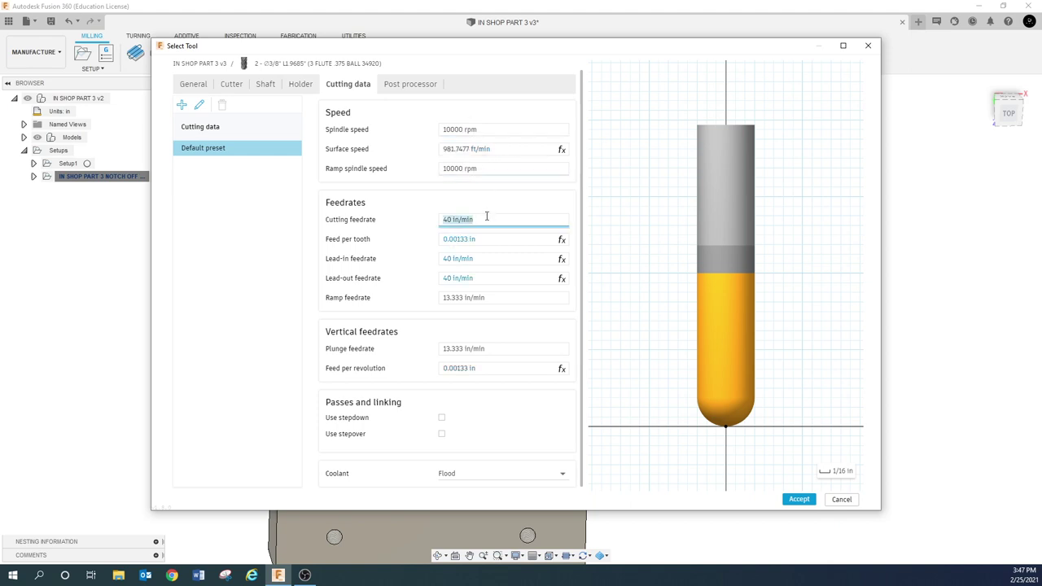
pyautogui.write('60')
pyautogui.click(498, 258)
pyautogui.click(498, 278)
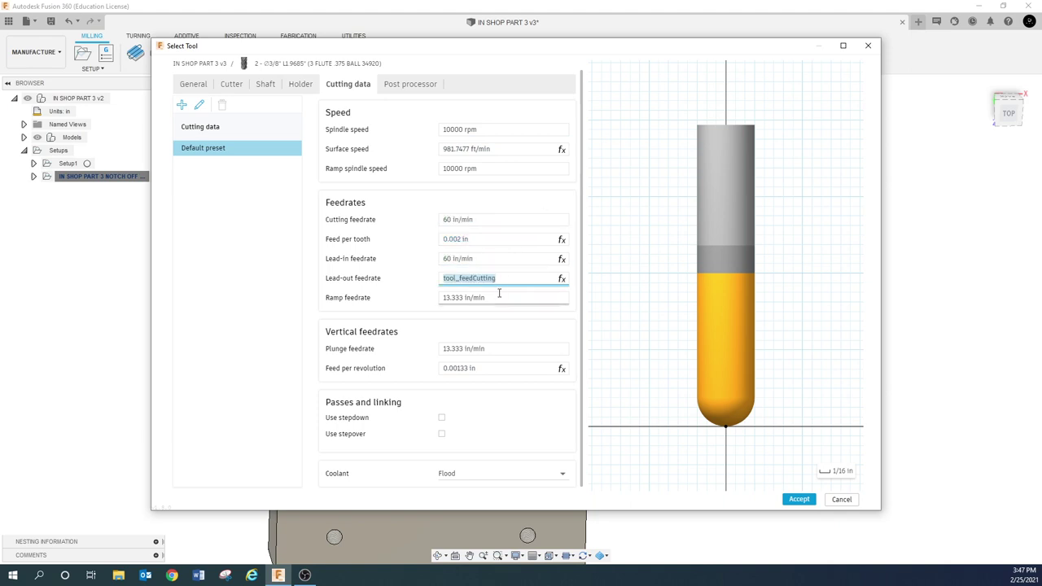
pyautogui.click(500, 296)
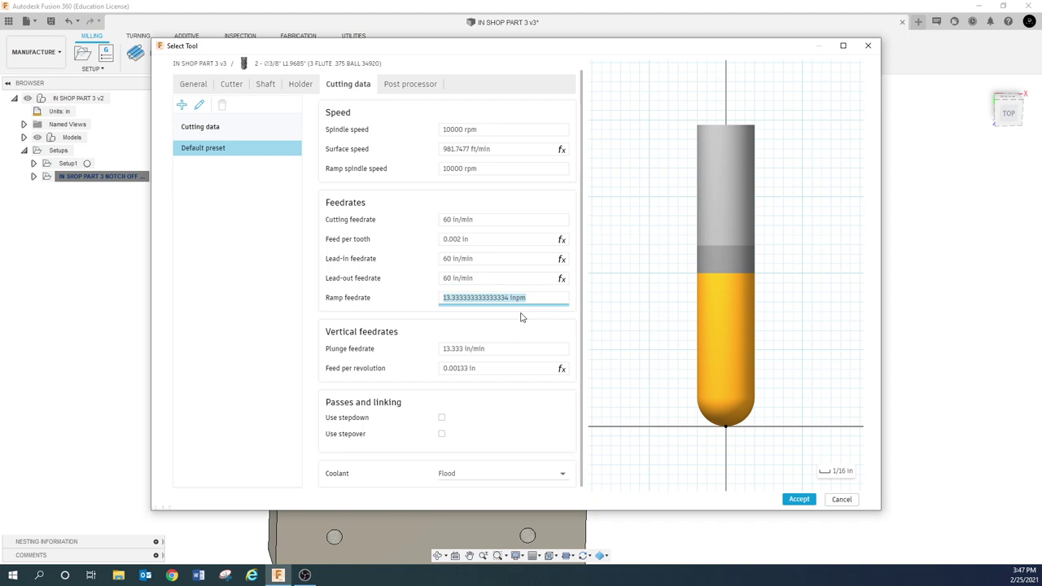
pyautogui.write('50')
pyautogui.click(506, 348)
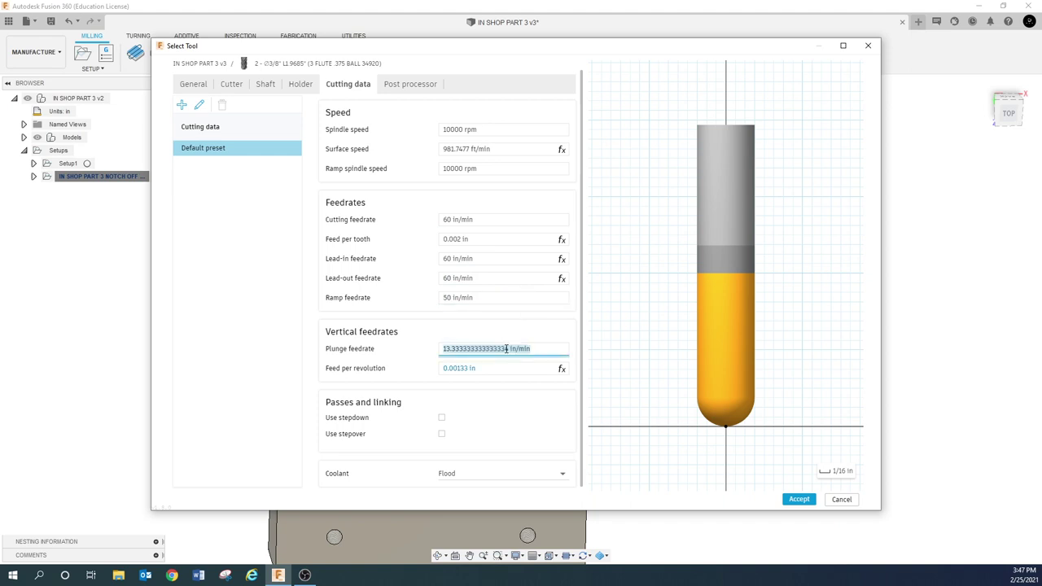
pyautogui.write('30')
pyautogui.click(500, 371)
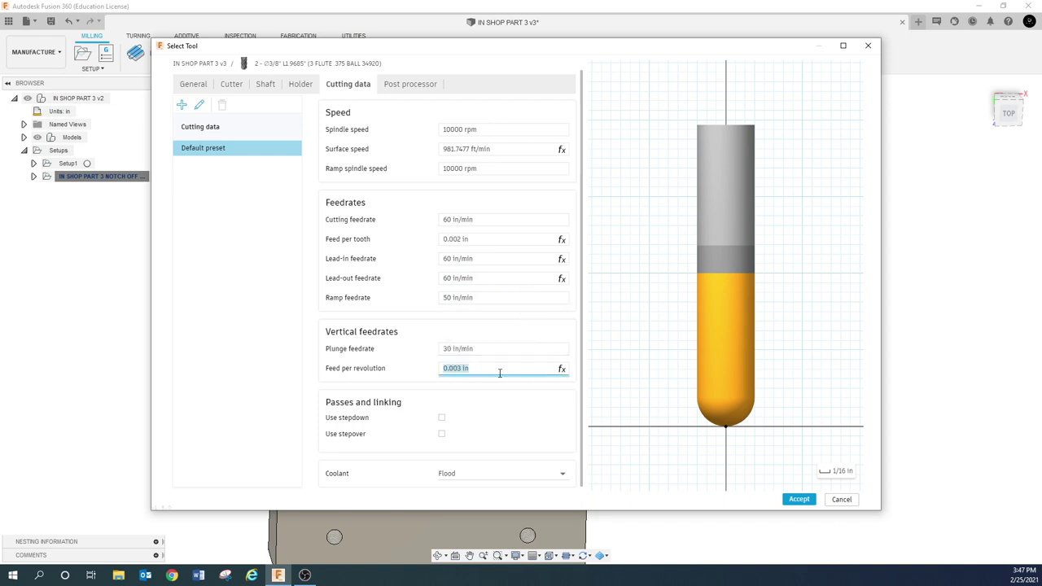
# Paste the copied description as the ball end mill's post-processor comment and accept the new tool
pyautogui.click(396, 88)
pyautogui.click(339, 190)
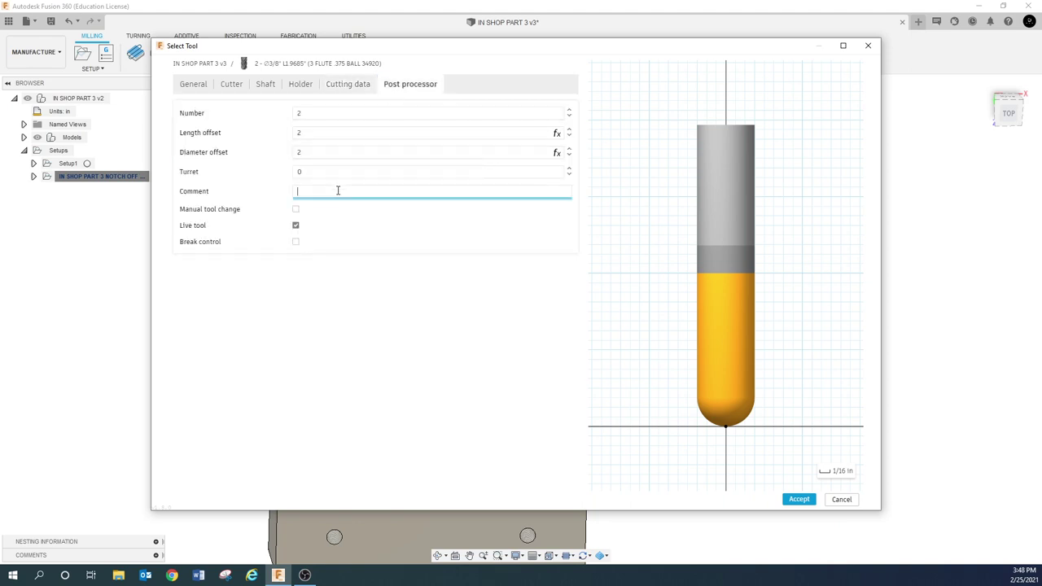
pyautogui.hotkey('ctrl', 'v')
pyautogui.click(800, 501)
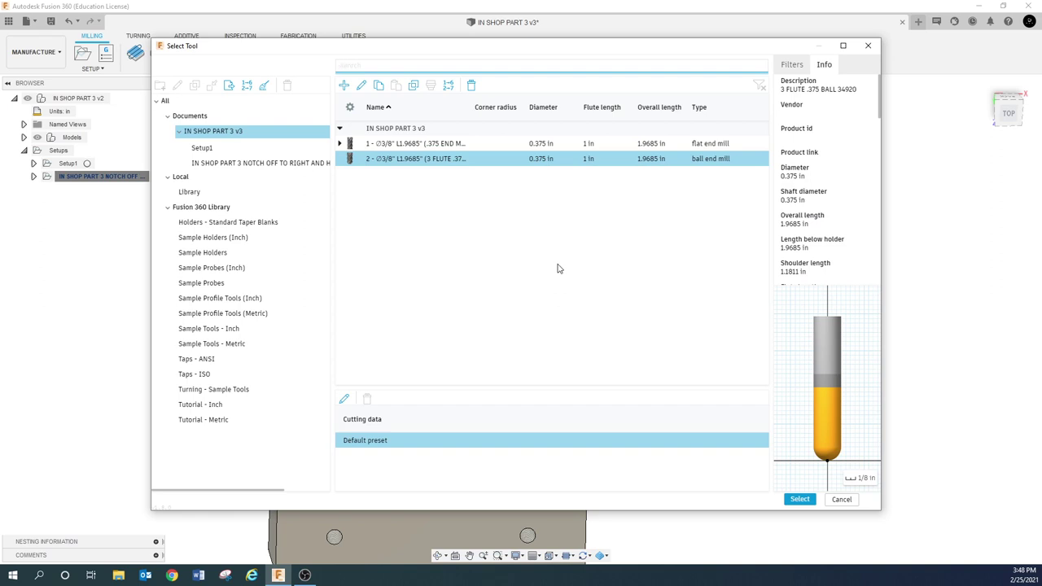
# Assign tool 1, the 3/8" flat end mill, to the adaptive clearing operation
pyautogui.click(415, 145)
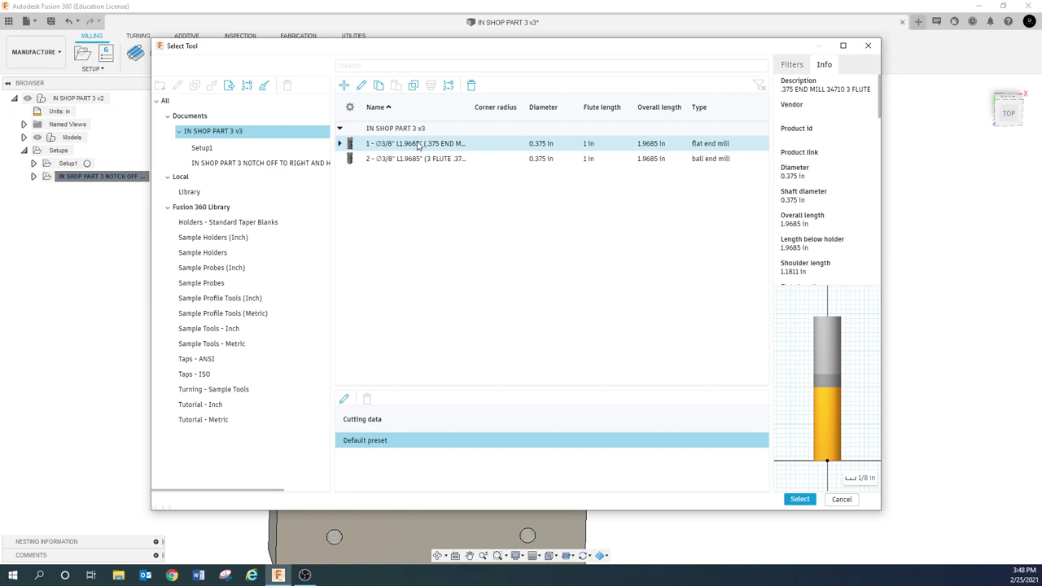
pyautogui.click(800, 502)
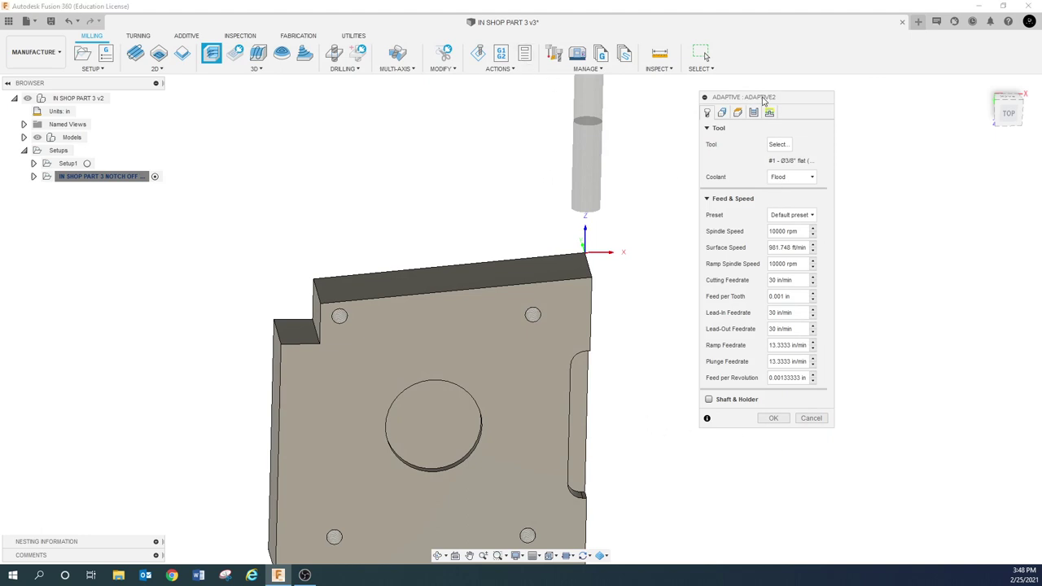
pyautogui.moveTo(765, 99)
pyautogui.mouseDown()
pyautogui.moveTo(757, 79)
pyautogui.moveTo(748, 109)
pyautogui.mouseUp()
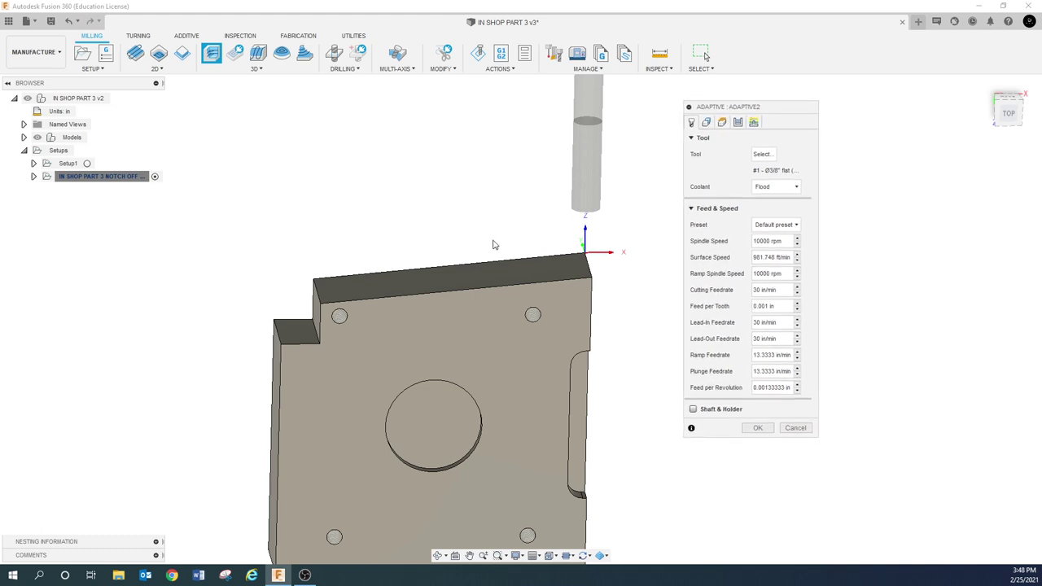
# Set the adaptive operation's ramp feedrate and plunge feedrate to 20 in/min
pyautogui.click(794, 356)
pyautogui.write('20')
pyautogui.click(790, 373)
pyautogui.write('20')
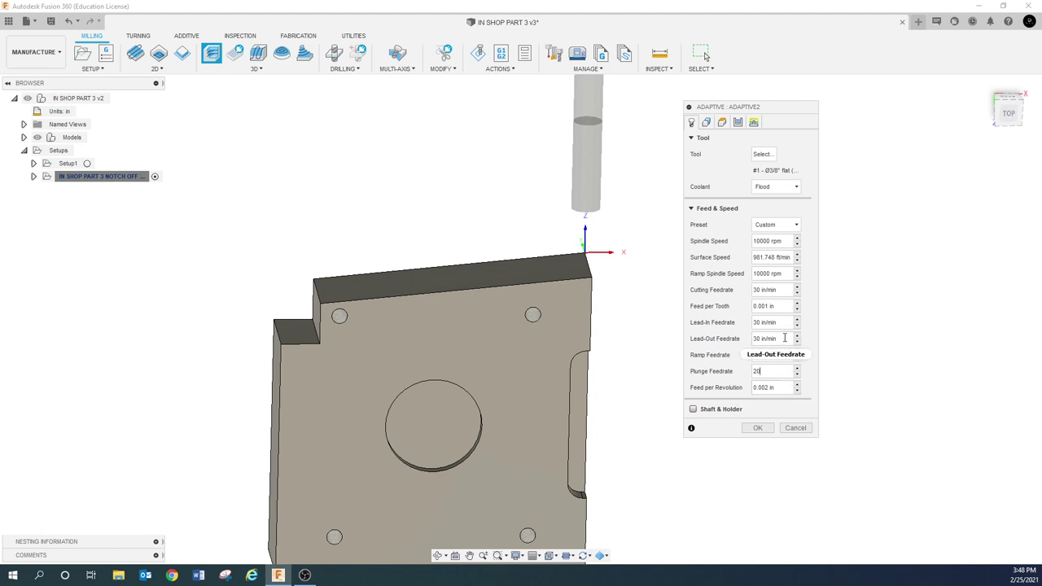
# Leave the adaptive operation's machining boundary at None and turn off rest machining
pyautogui.click(706, 123)
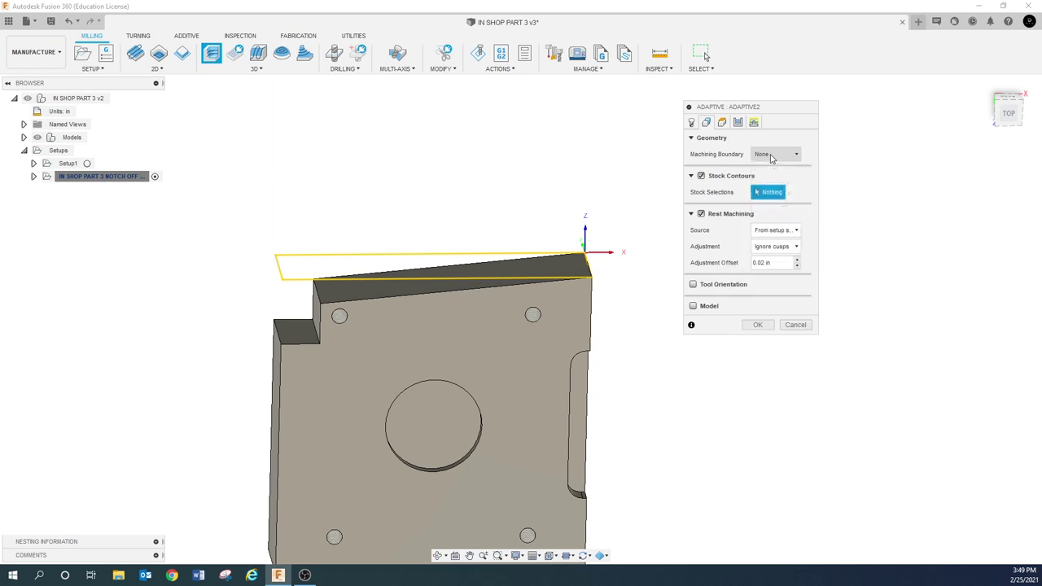
pyautogui.click(771, 155)
pyautogui.click(775, 205)
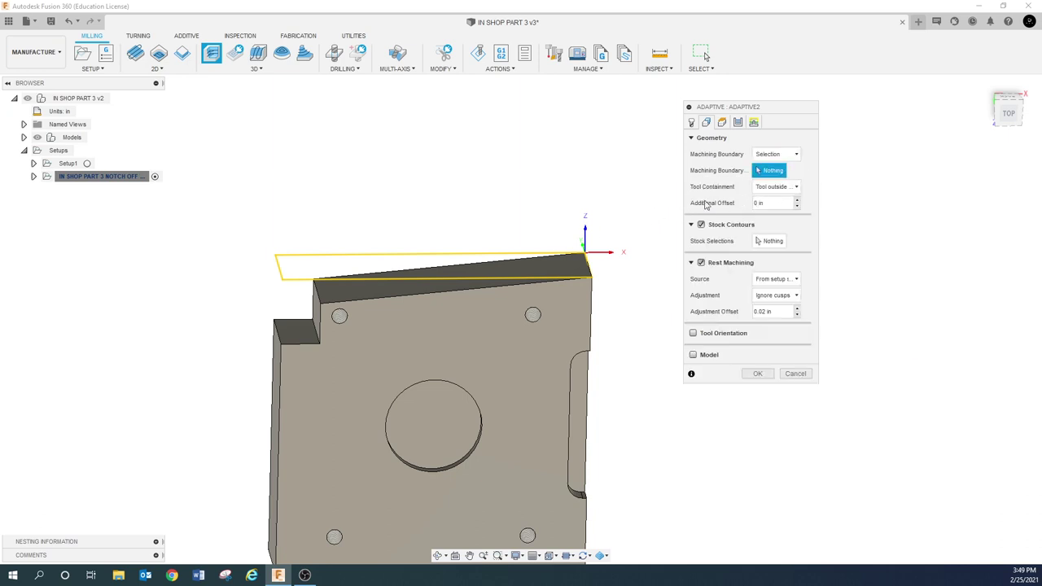
pyautogui.click(795, 156)
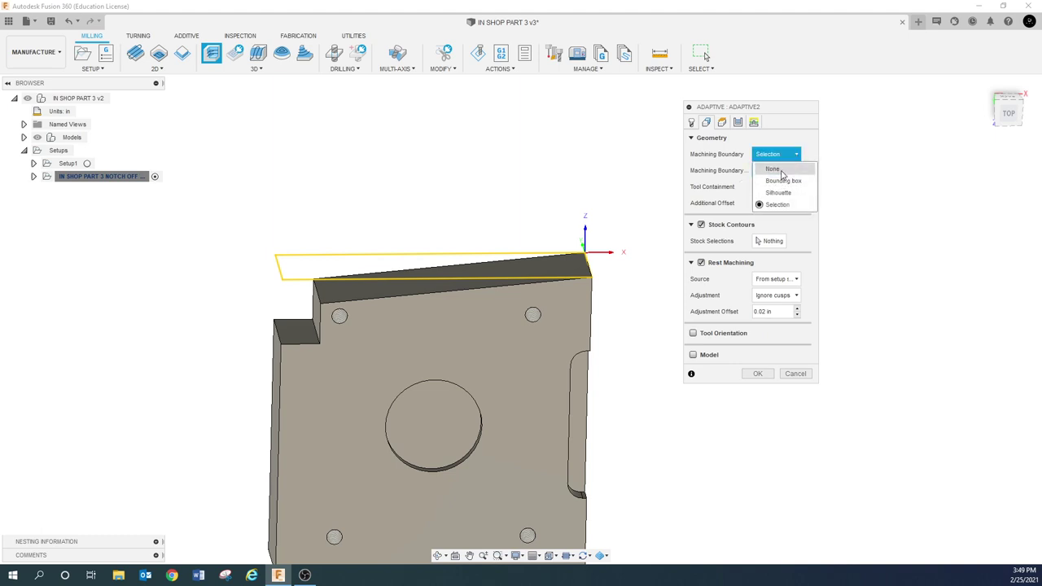
pyautogui.click(777, 168)
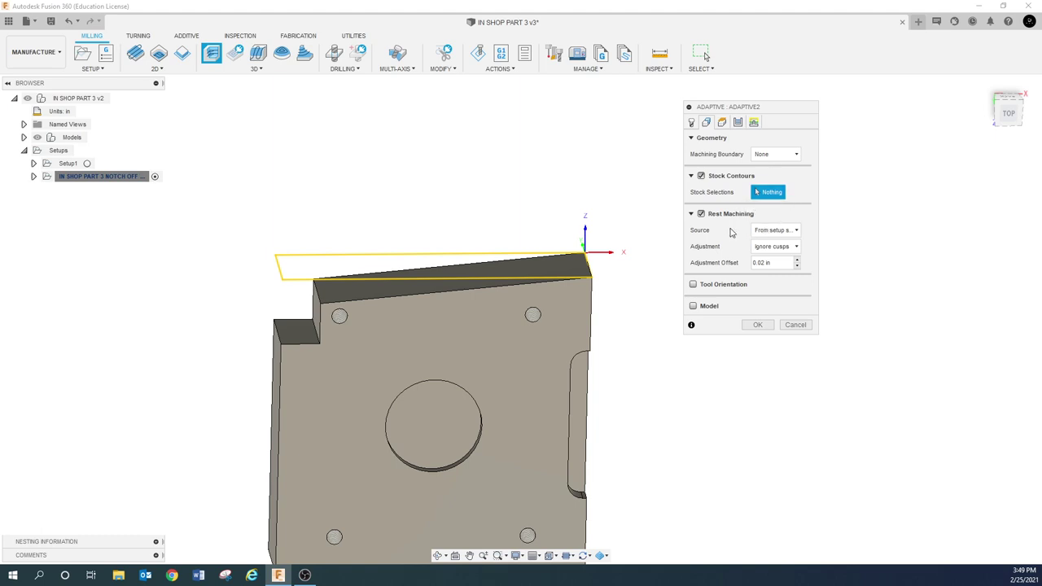
pyautogui.click(702, 216)
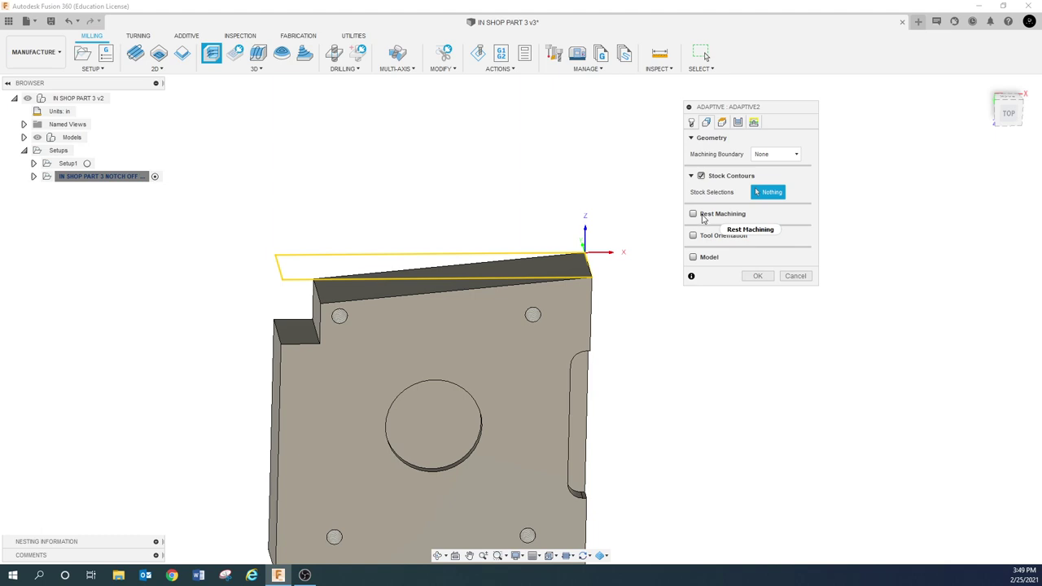
pyautogui.moveTo(703, 218)
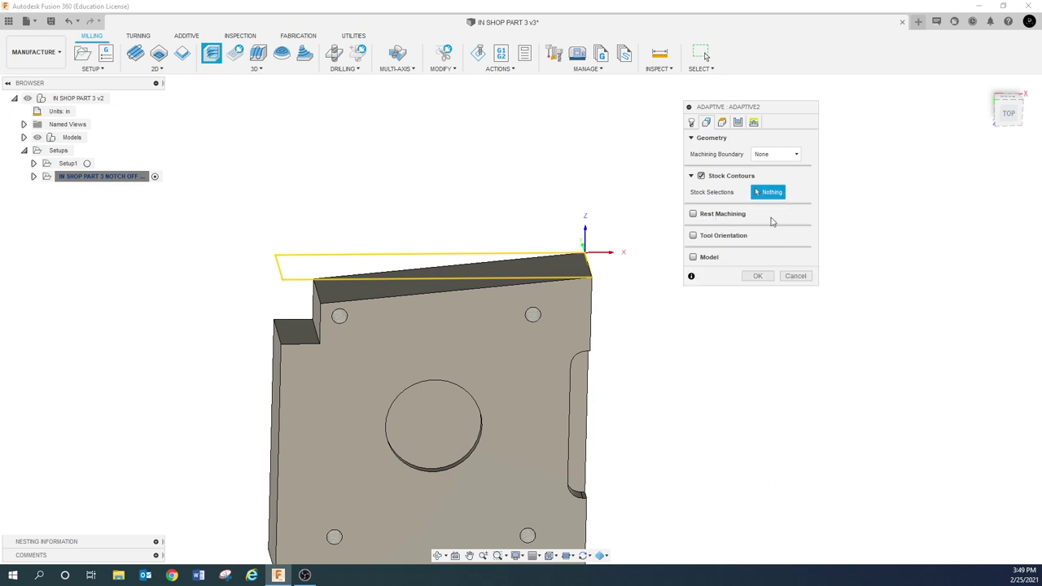
# Set the adaptive operation's bottom height from a selection, using the floor face of the corner notch as reference
pyautogui.click(722, 123)
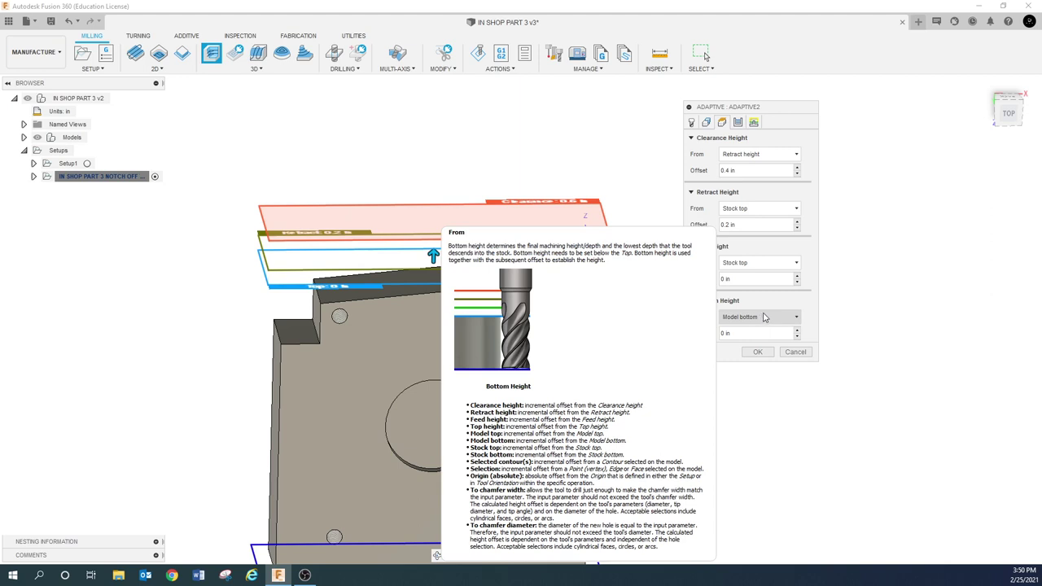
pyautogui.click(773, 319)
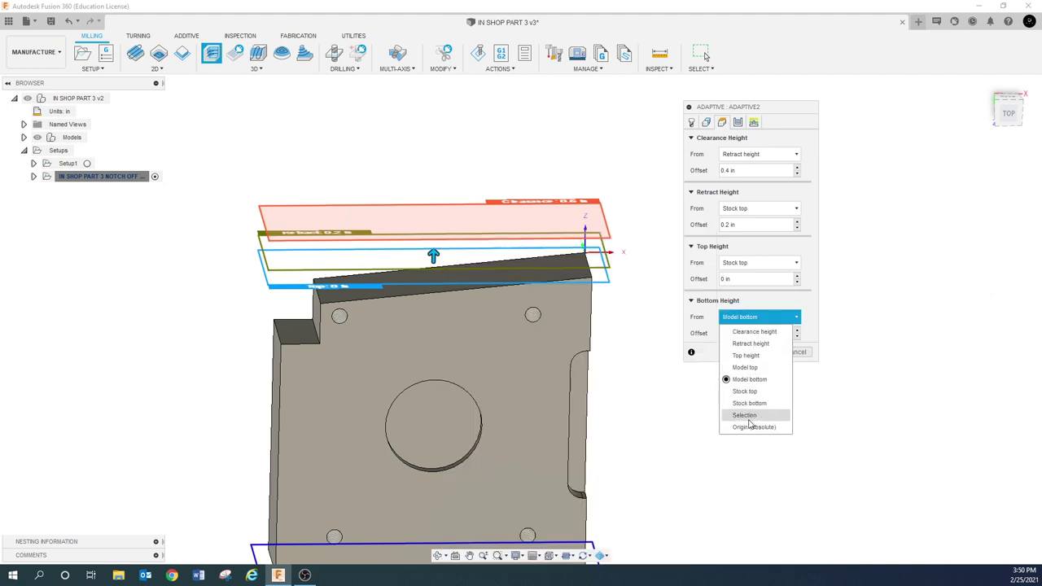
pyautogui.click(747, 417)
pyautogui.click(309, 340)
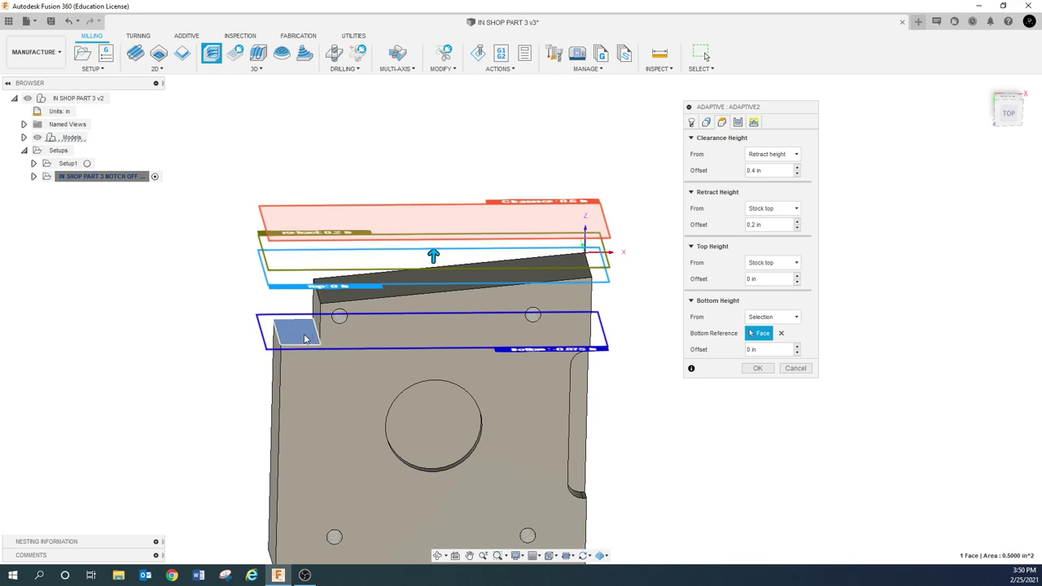
pyautogui.keyDown('shift'); pyautogui.moveTo(511, 259); pyautogui.dragTo(309, 328, button='middle'); pyautogui.keyUp('shift')
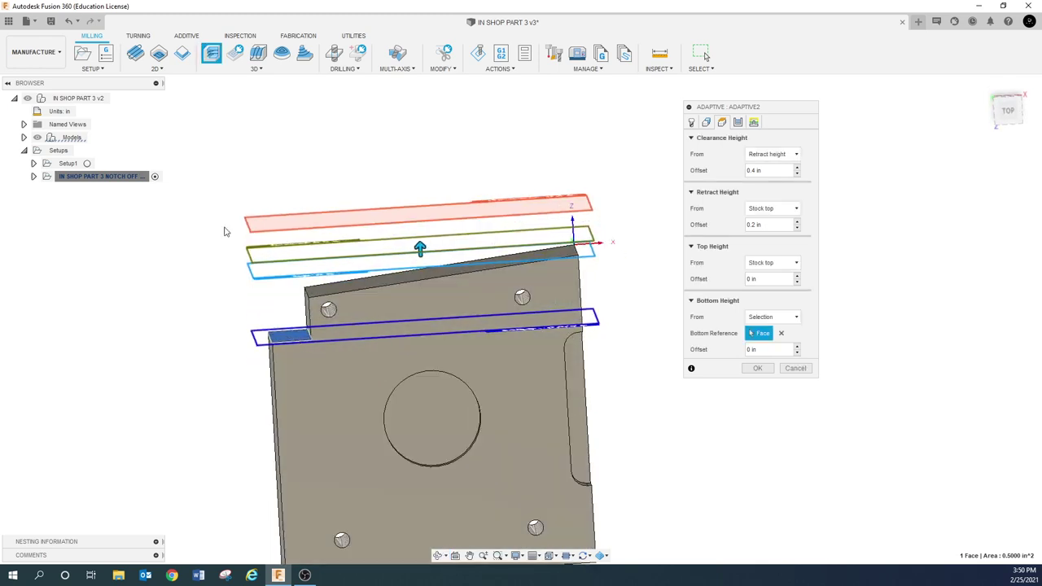
# Set the adaptive passes' optimal load to 0.1 in and maximum roughing stepdown to 0.25 in, and accept the operation
pyautogui.click(738, 123)
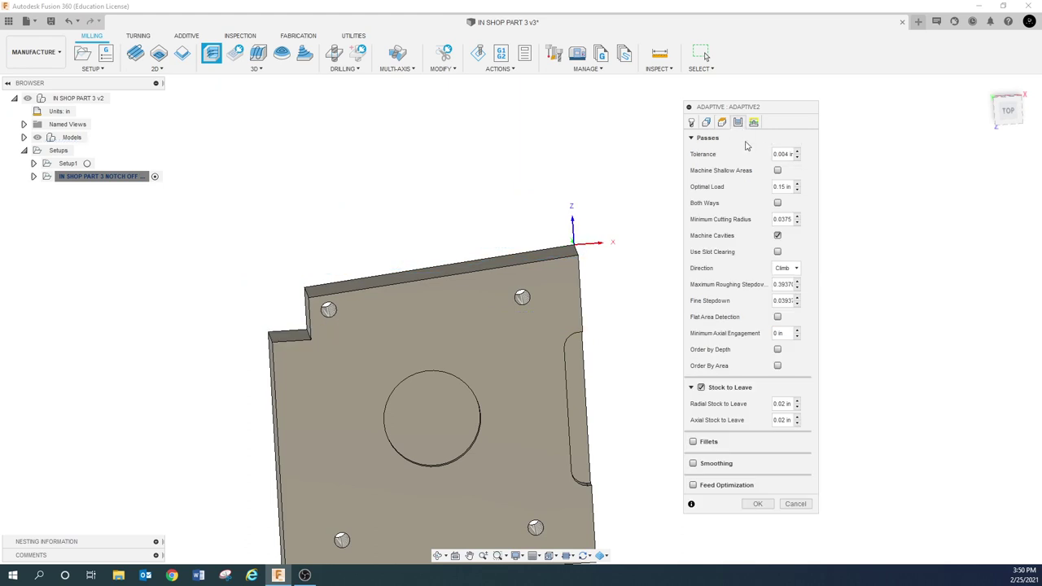
pyautogui.click(773, 185)
pyautogui.press('BackSpace')
pyautogui.write('.1')
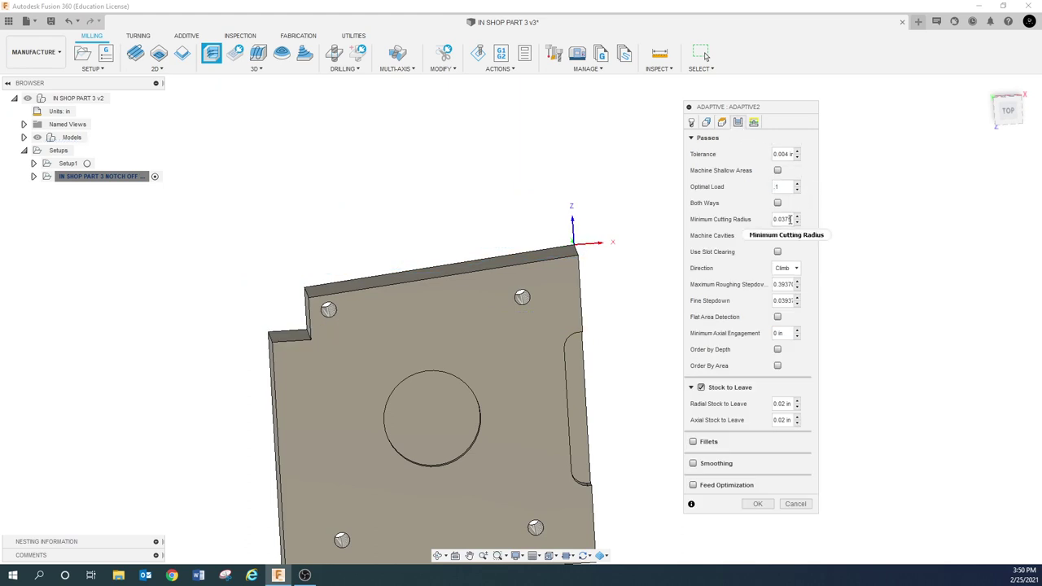
pyautogui.click(777, 236)
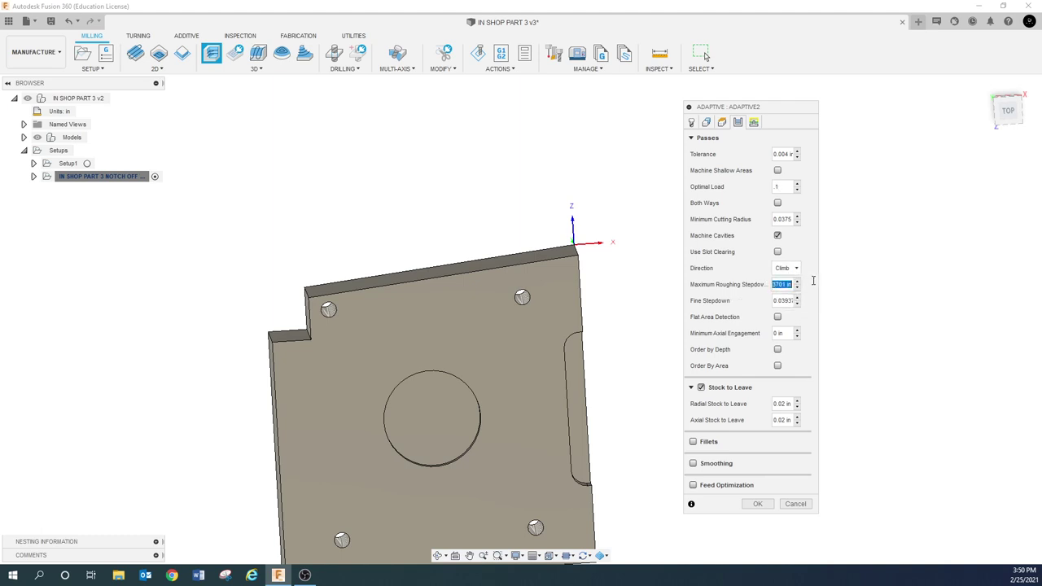
pyautogui.moveTo(774, 284); pyautogui.dragTo(815, 280)
pyautogui.write('.25')
pyautogui.click(753, 122)
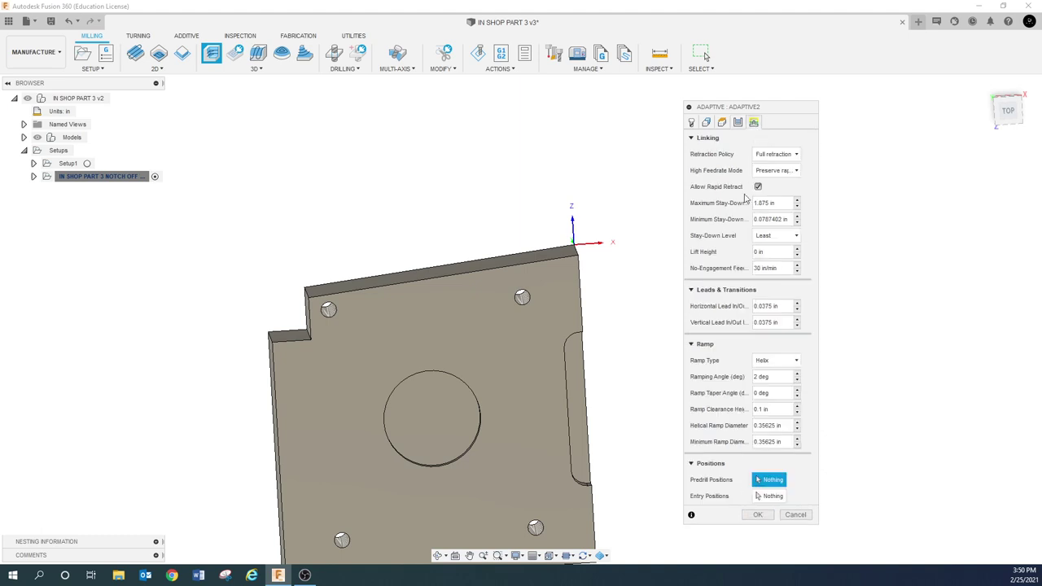
pyautogui.click(757, 515)
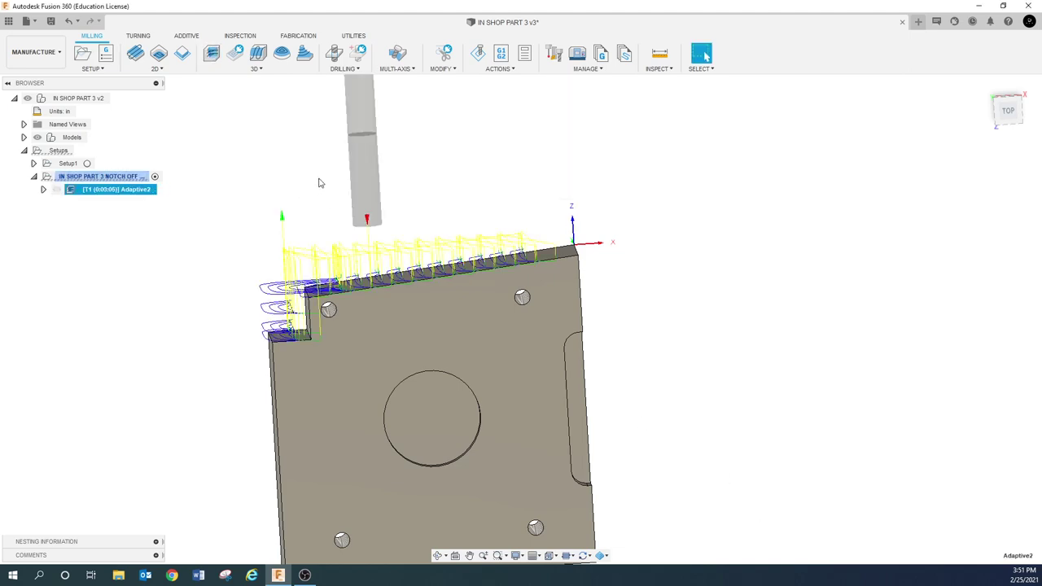
# Examine the generated adaptive toolpath along the sloped edge and notch from several angles
pyautogui.keyDown('shift'); pyautogui.moveTo(307, 186); pyautogui.dragTo(321, 205, button='middle'); pyautogui.keyUp('shift')
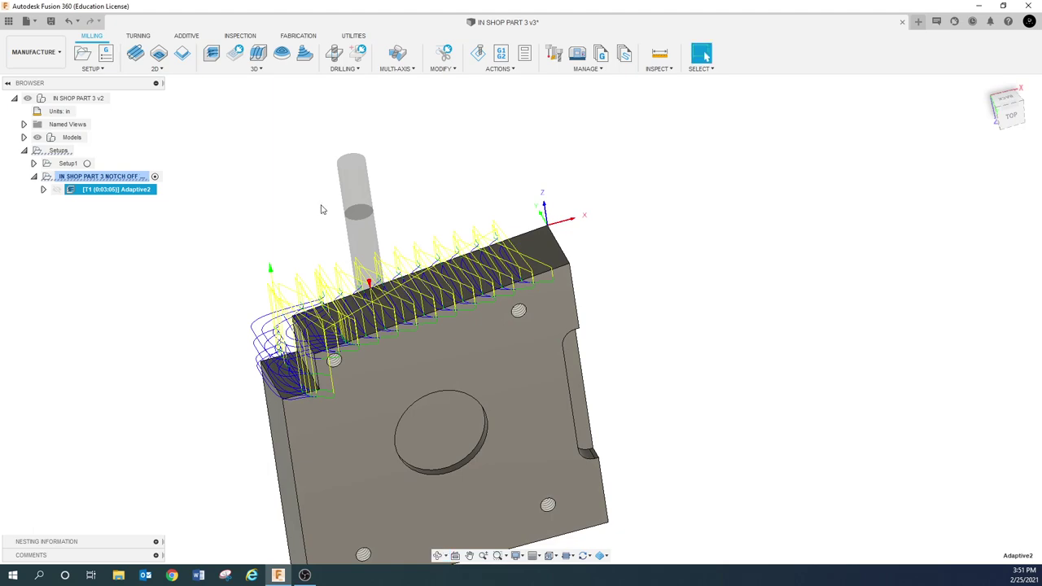
pyautogui.scroll(3, 356, 327)
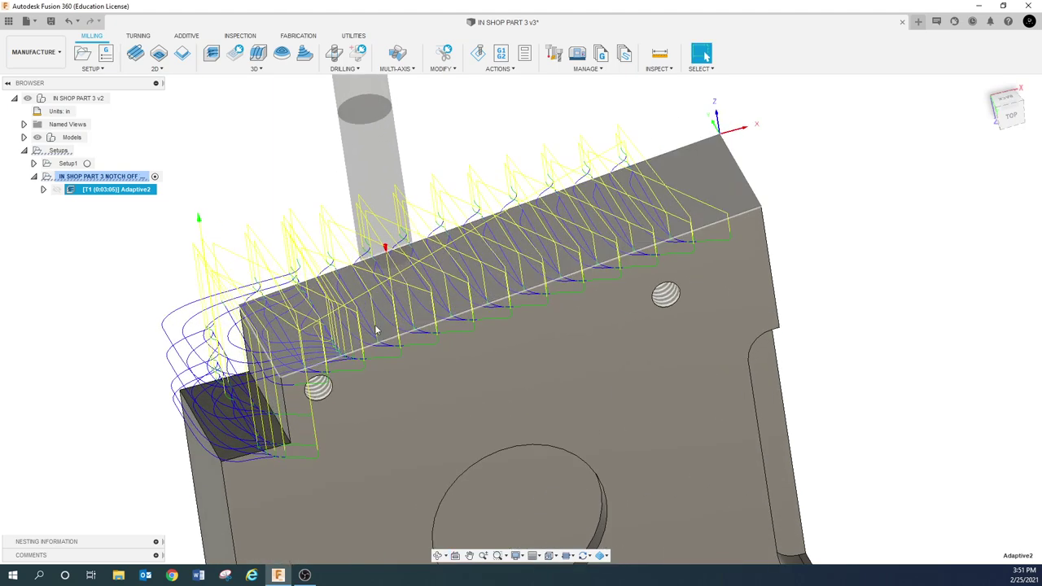
pyautogui.keyDown('shift'); pyautogui.moveTo(418, 330); pyautogui.dragTo(413, 325, button='middle'); pyautogui.keyUp('shift')
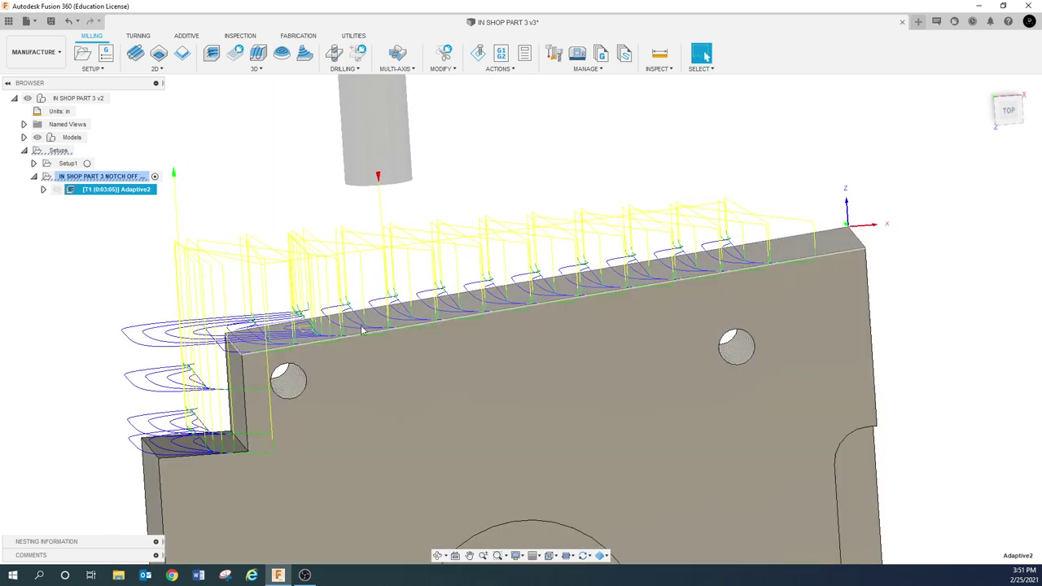
pyautogui.moveTo(493, 268)
pyautogui.keyDown('shift'); pyautogui.mouseDown(button='middle')
pyautogui.moveTo(484, 261)
pyautogui.moveTo(483, 273)
pyautogui.mouseUp(button='middle'); pyautogui.keyUp('shift')
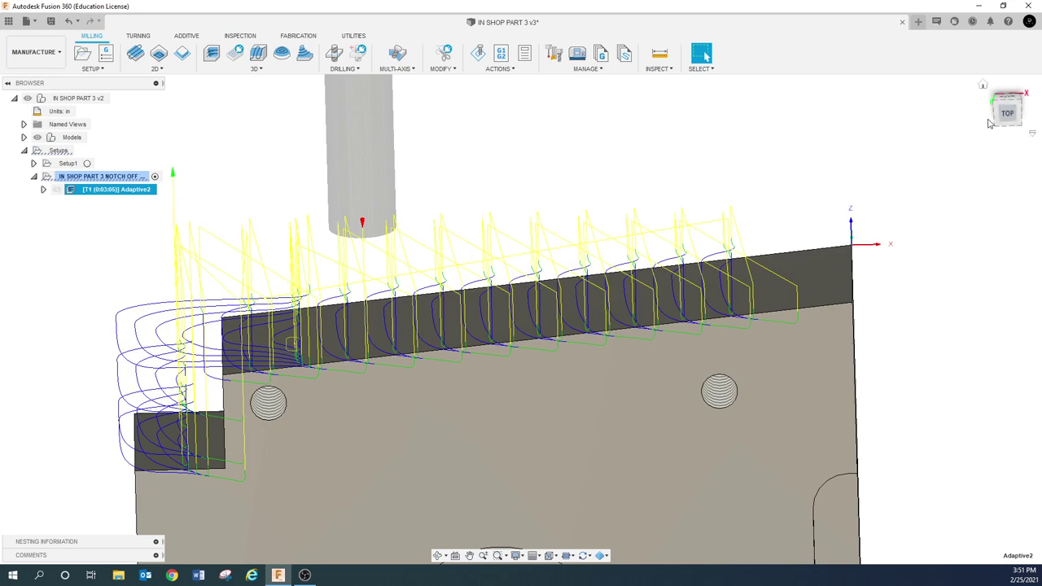
pyautogui.moveTo(993, 122); pyautogui.dragTo(860, 197)
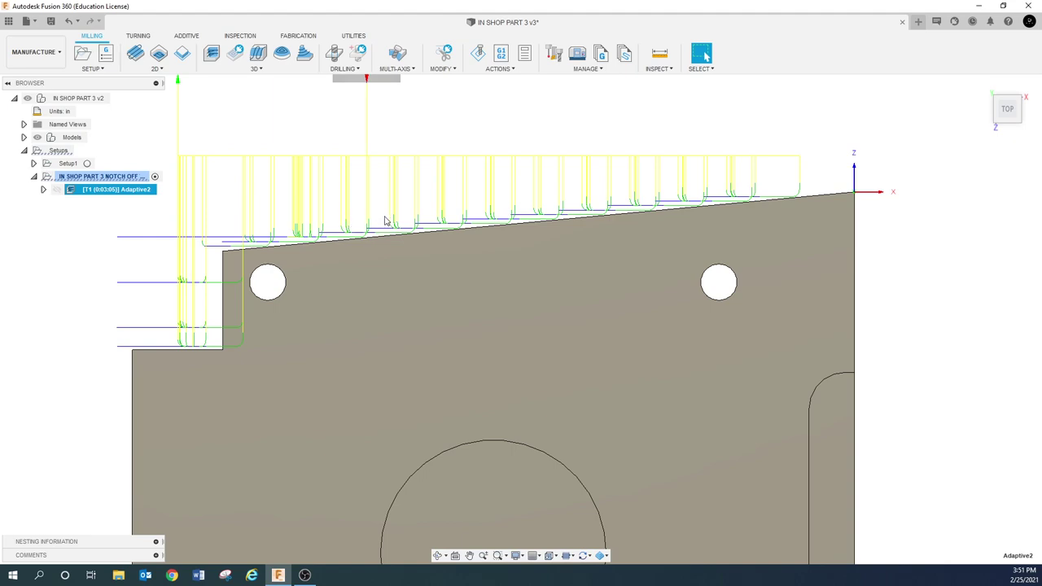
pyautogui.keyDown('shift'); pyautogui.moveTo(493, 216); pyautogui.dragTo(496, 232, button='middle'); pyautogui.keyUp('shift')
pyautogui.press('Escape')
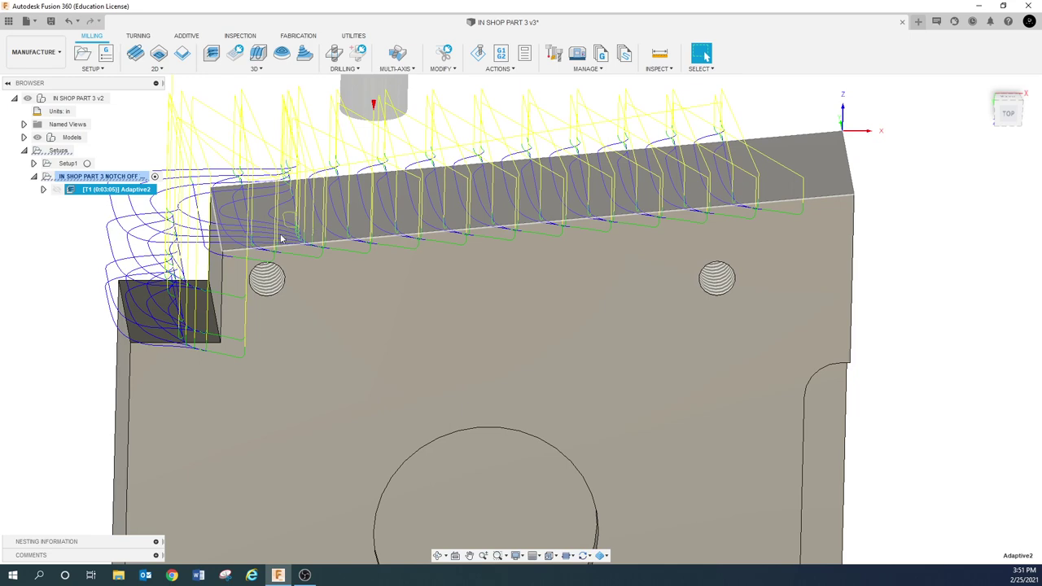
pyautogui.scroll(-3, 281, 238)
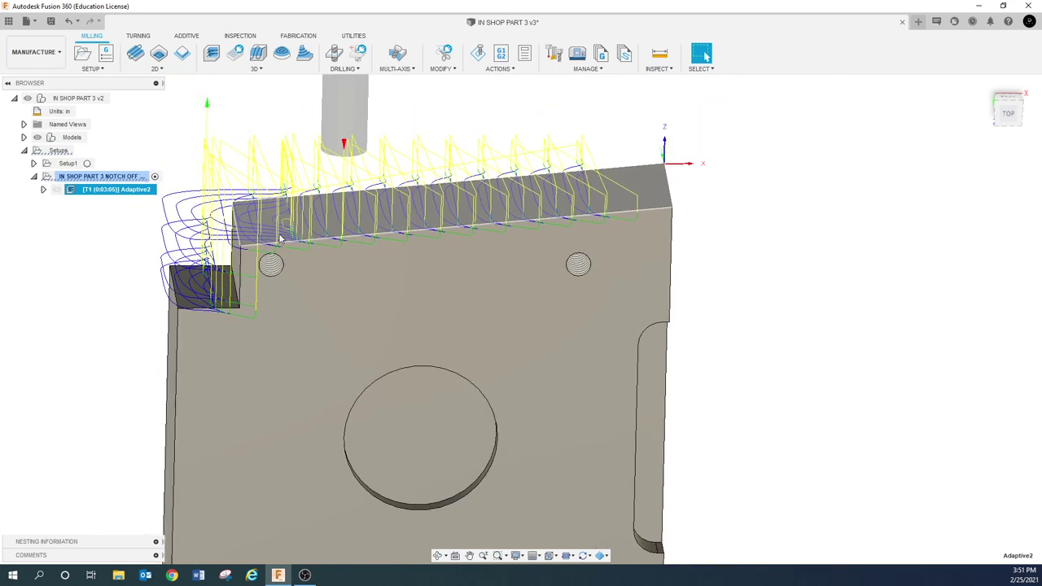
# Simulate the second setup with stock colorization by operation, play it through at increased speed, and close the simulation
pyautogui.click(98, 182)
pyautogui.click(478, 53)
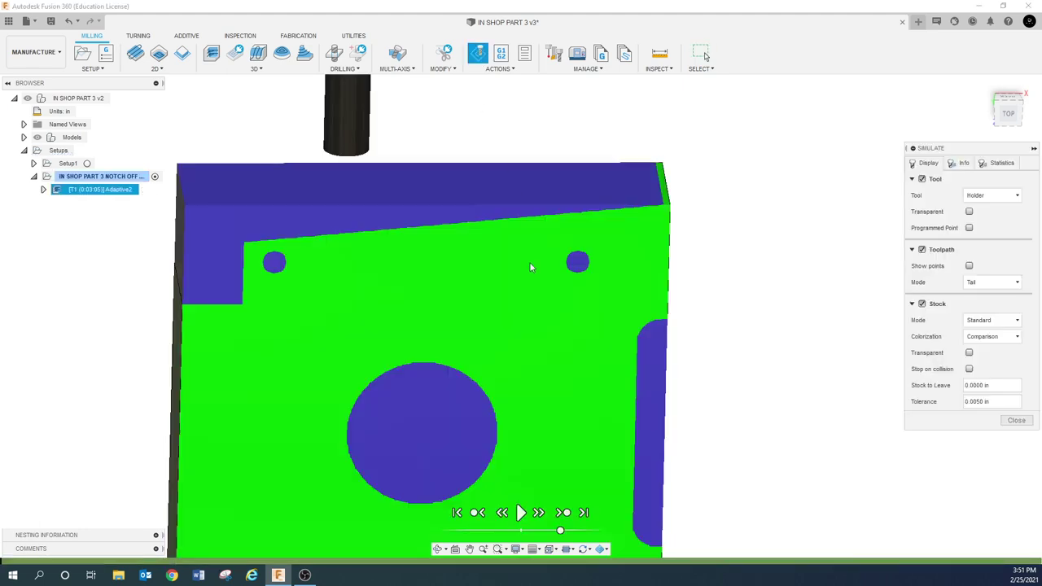
pyautogui.click(993, 336)
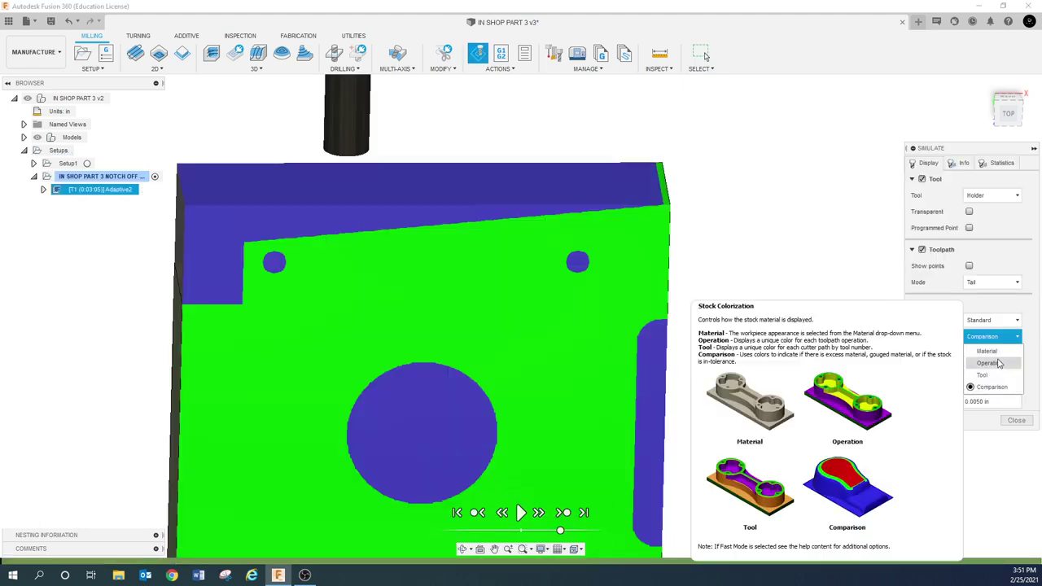
pyautogui.click(998, 364)
pyautogui.click(522, 512)
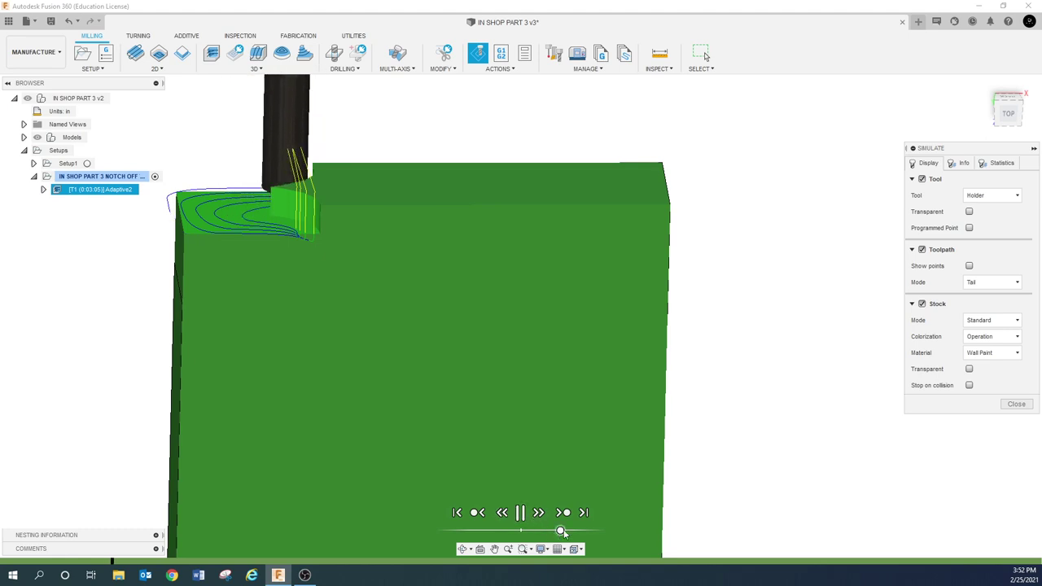
pyautogui.moveTo(560, 531)
pyautogui.mouseDown()
pyautogui.moveTo(573, 533)
pyautogui.moveTo(560, 533)
pyautogui.mouseUp()
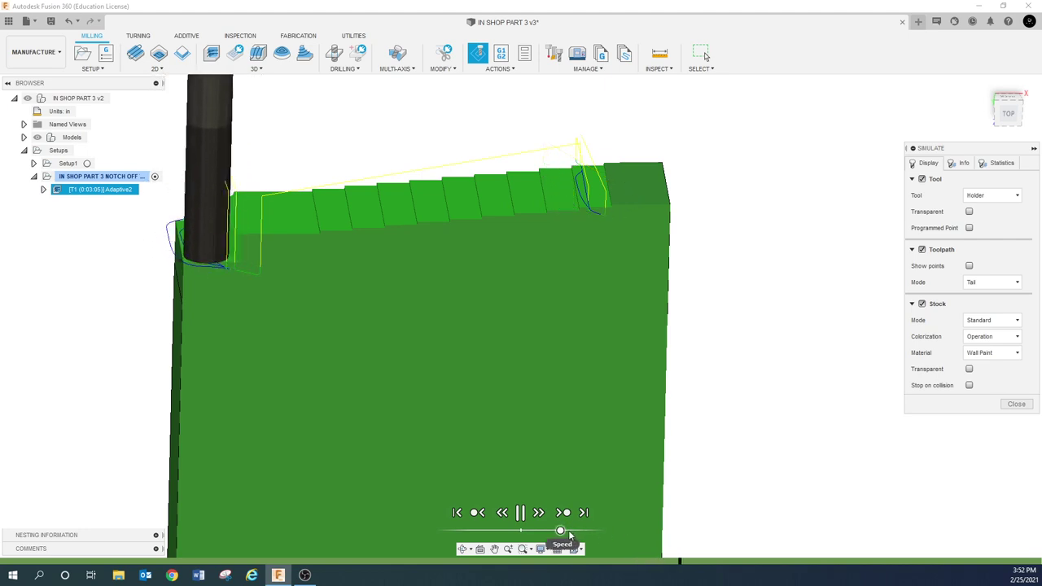
pyautogui.click(567, 532)
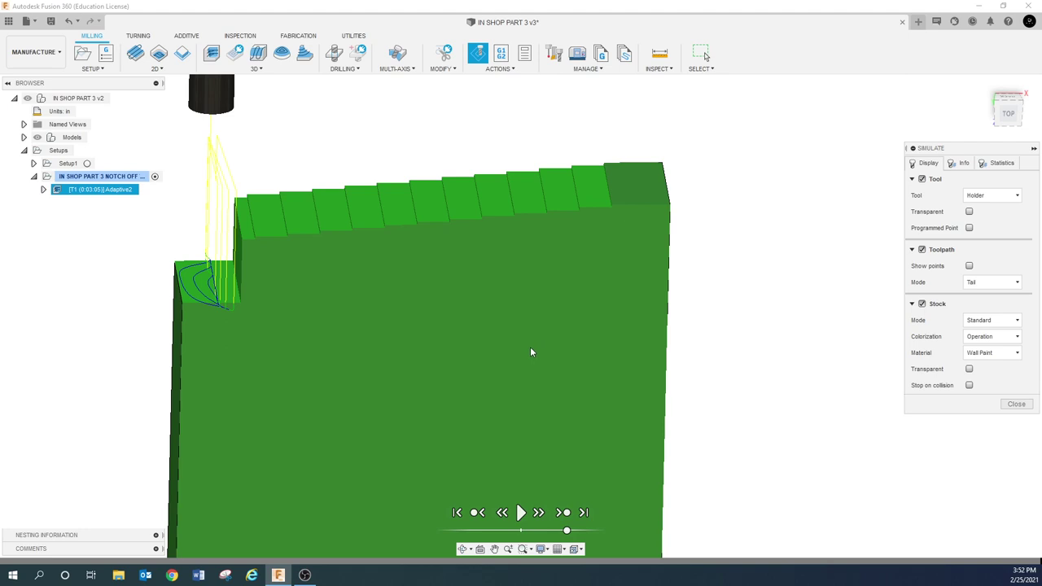
pyautogui.click(1016, 403)
# Edit the adaptive operation to use a maximum roughing stepdown of 1.0 in and regenerate its toolpath
pyautogui.click(109, 189)
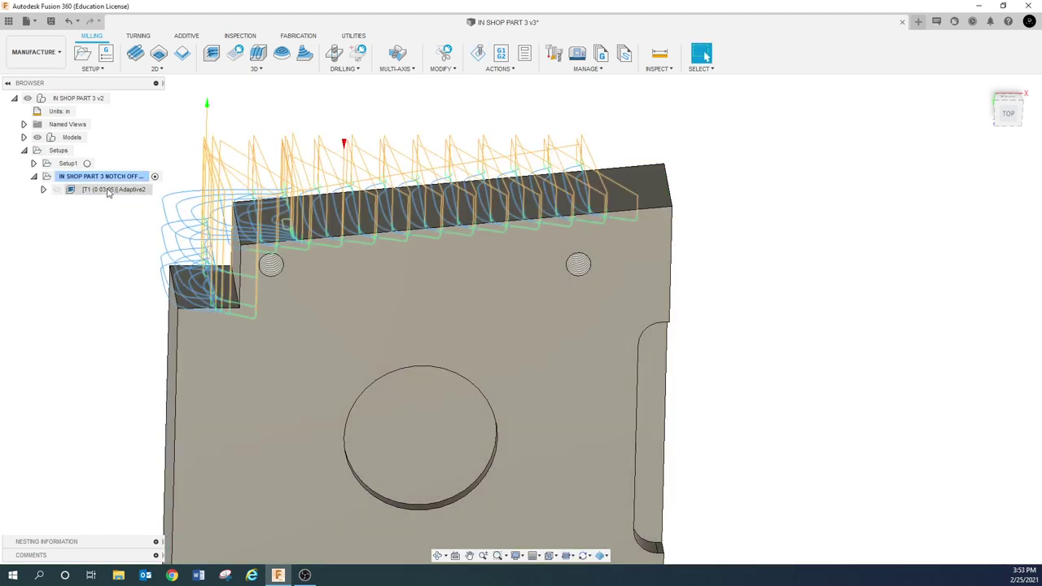
pyautogui.rightClick(109, 190)
pyautogui.click(127, 198)
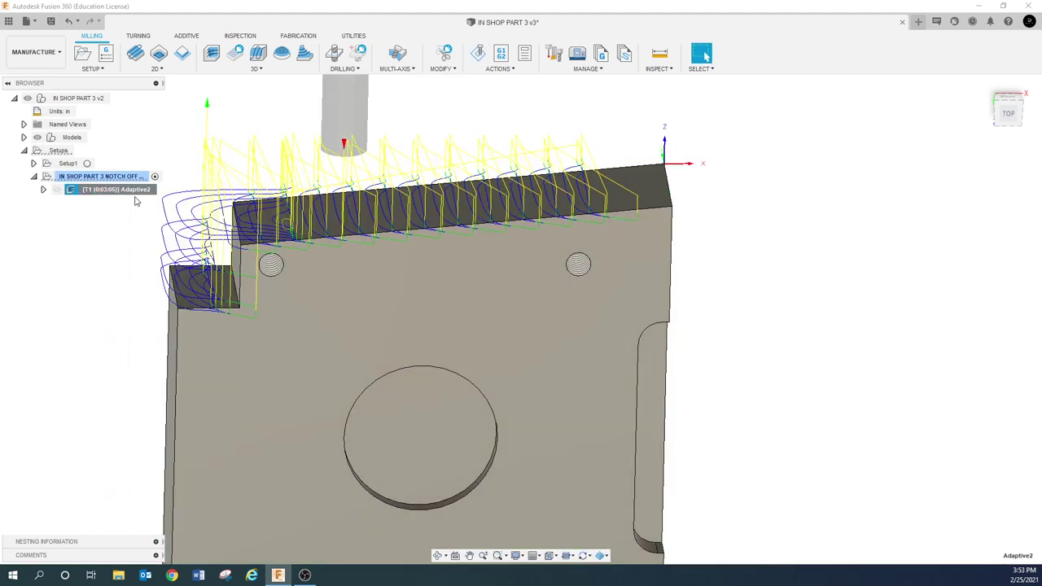
pyautogui.click(706, 122)
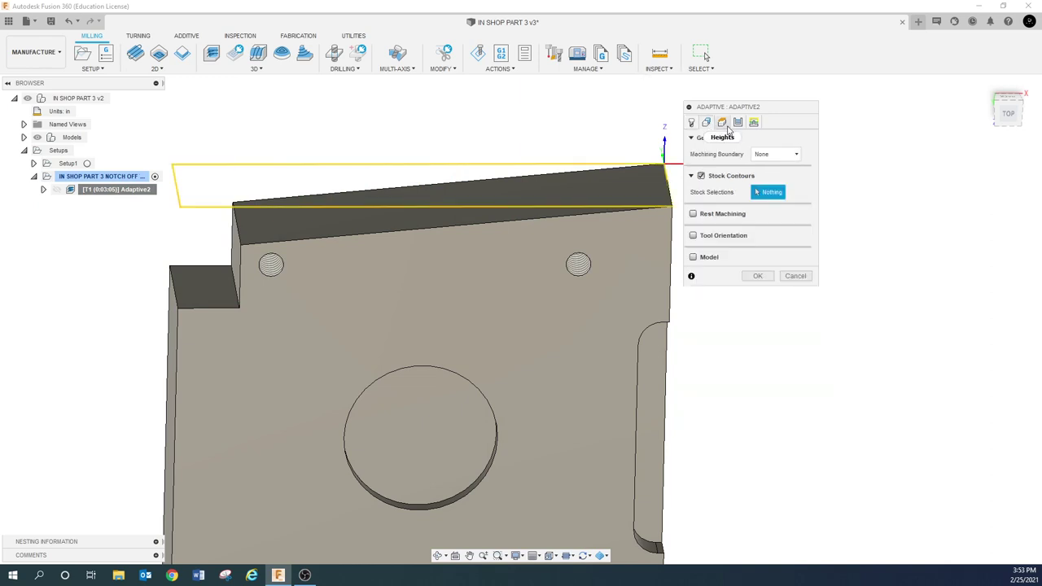
pyautogui.click(721, 122)
pyautogui.click(737, 123)
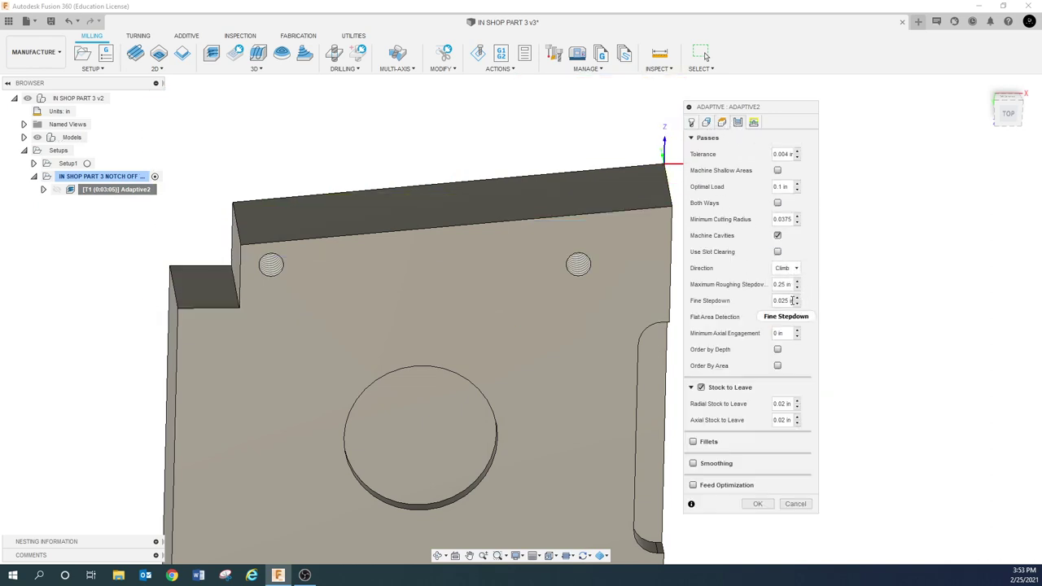
pyautogui.click(793, 284)
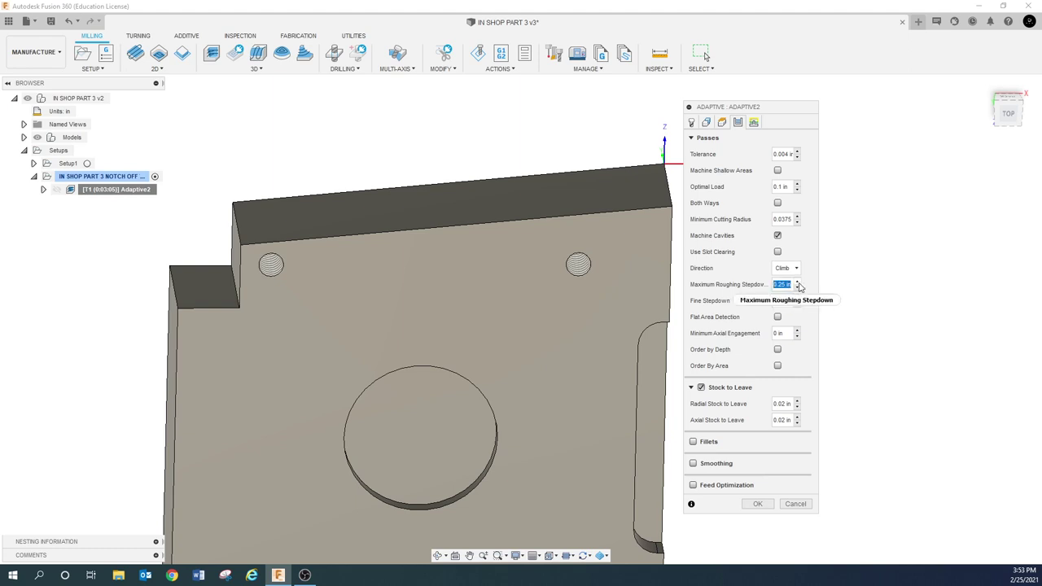
pyautogui.write('1')
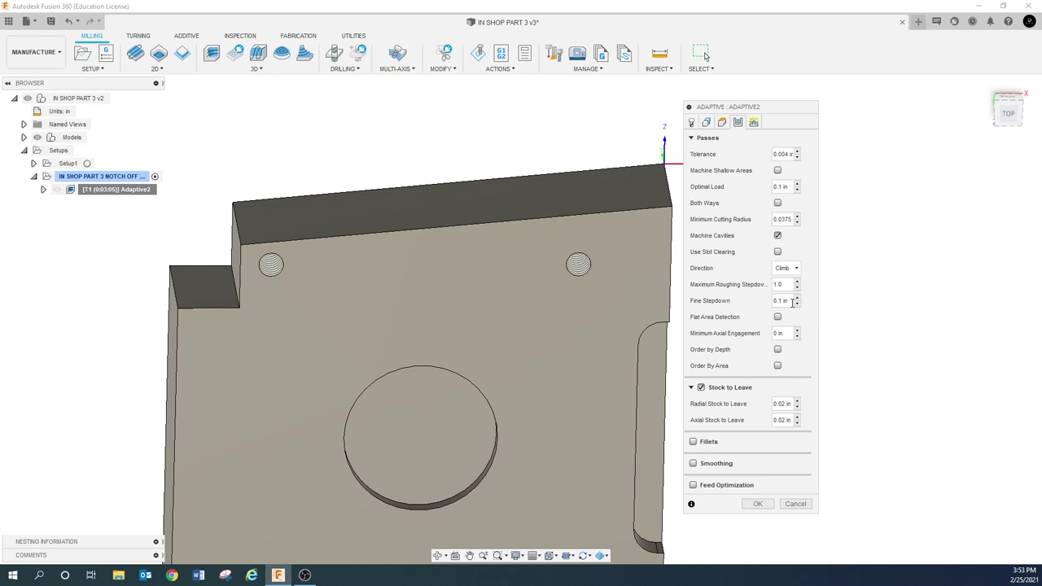
pyautogui.click(773, 304)
pyautogui.click(759, 503)
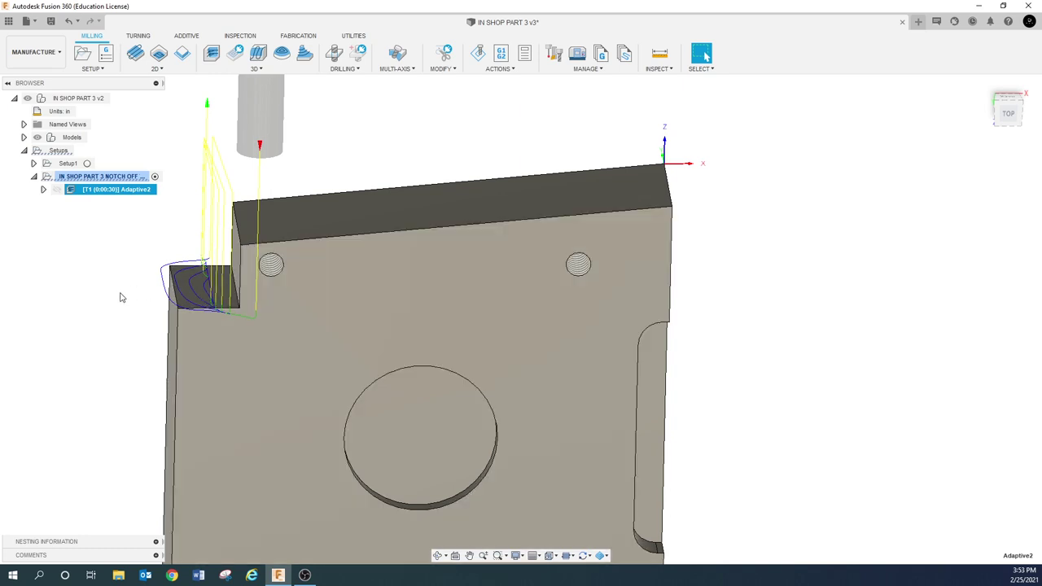
# Edit the adaptive operation to use a fine stepdown of 0.125 in and regenerate its toolpath
pyautogui.click(113, 227)
pyautogui.rightClick(112, 195)
pyautogui.click(144, 204)
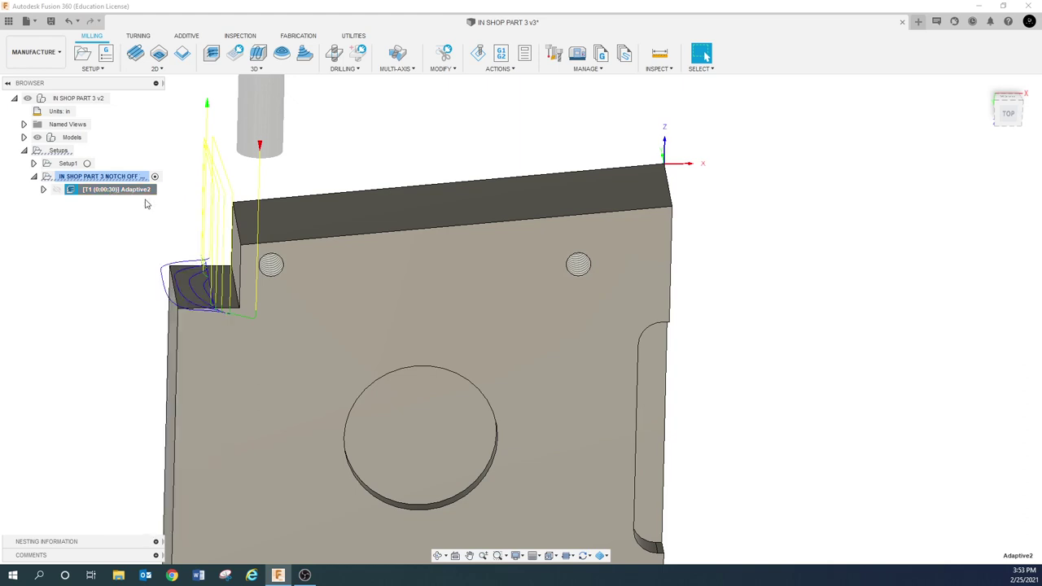
pyautogui.click(737, 122)
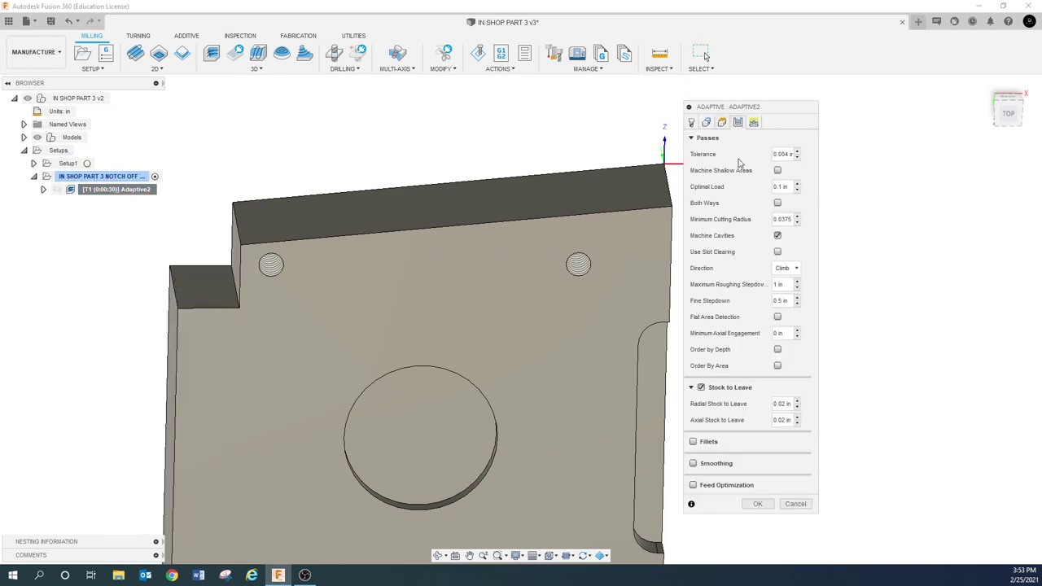
pyautogui.click(788, 300)
pyautogui.press('BackSpace')
pyautogui.write('.125')
pyautogui.click(757, 504)
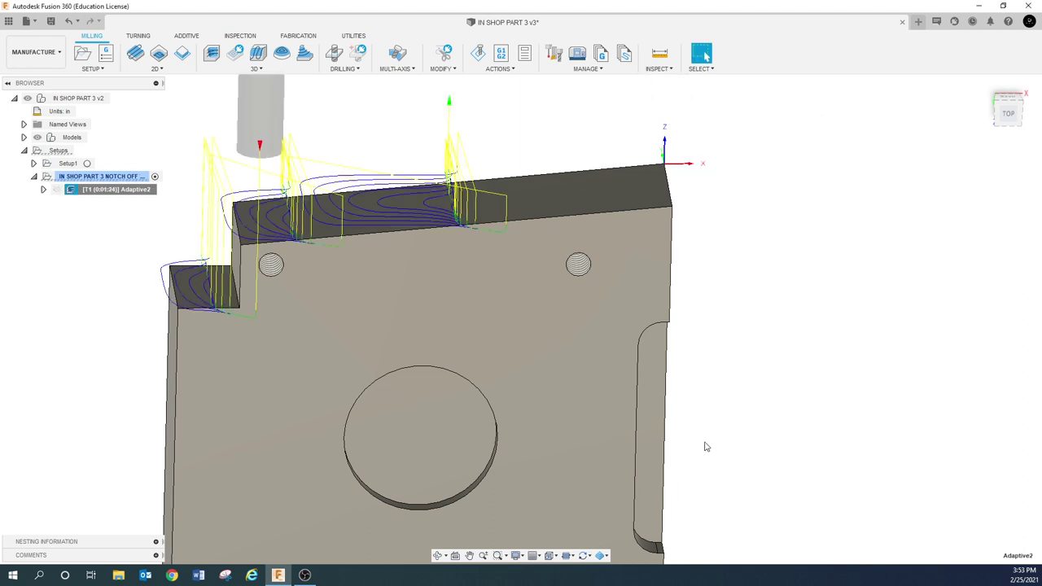
# Simulate the second setup, play the adaptive cut at increased speed, and inspect the stepped stock along the sloped edge
pyautogui.click(97, 176)
pyautogui.click(477, 52)
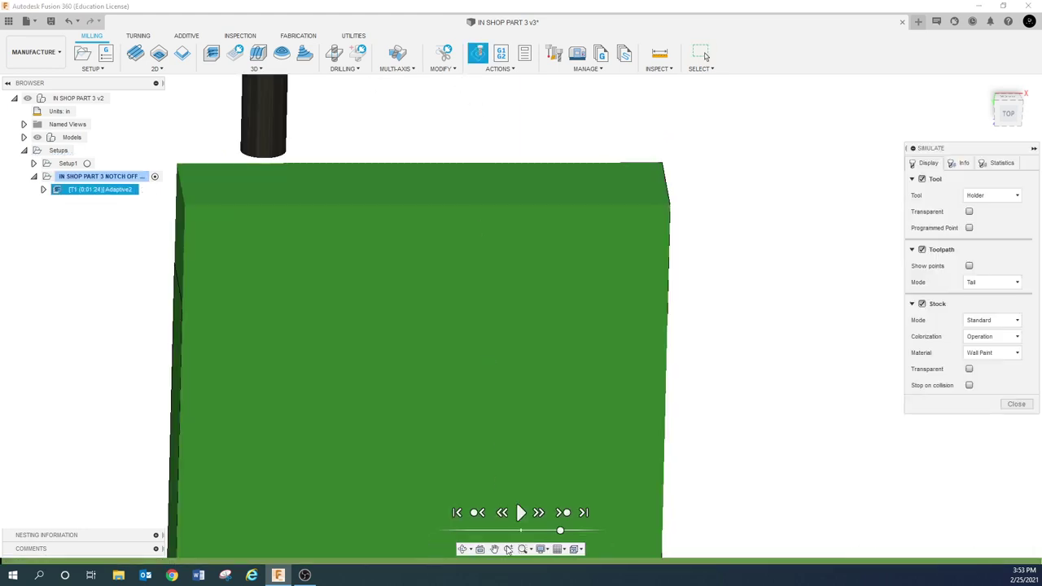
pyautogui.click(521, 512)
pyautogui.moveTo(560, 530); pyautogui.dragTo(573, 529)
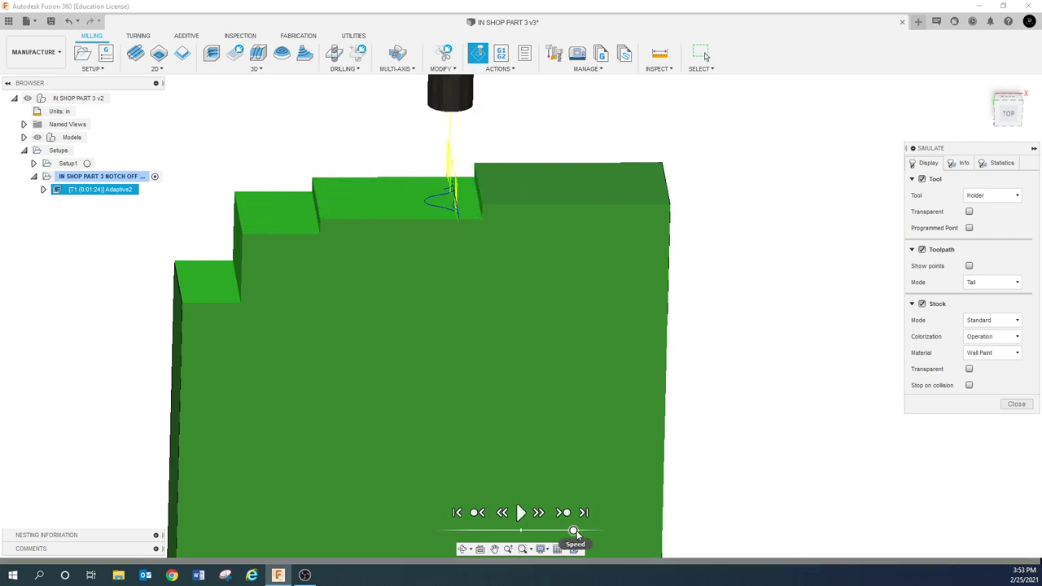
pyautogui.keyDown('shift'); pyautogui.moveTo(404, 475); pyautogui.dragTo(391, 418, button='middle'); pyautogui.keyUp('shift')
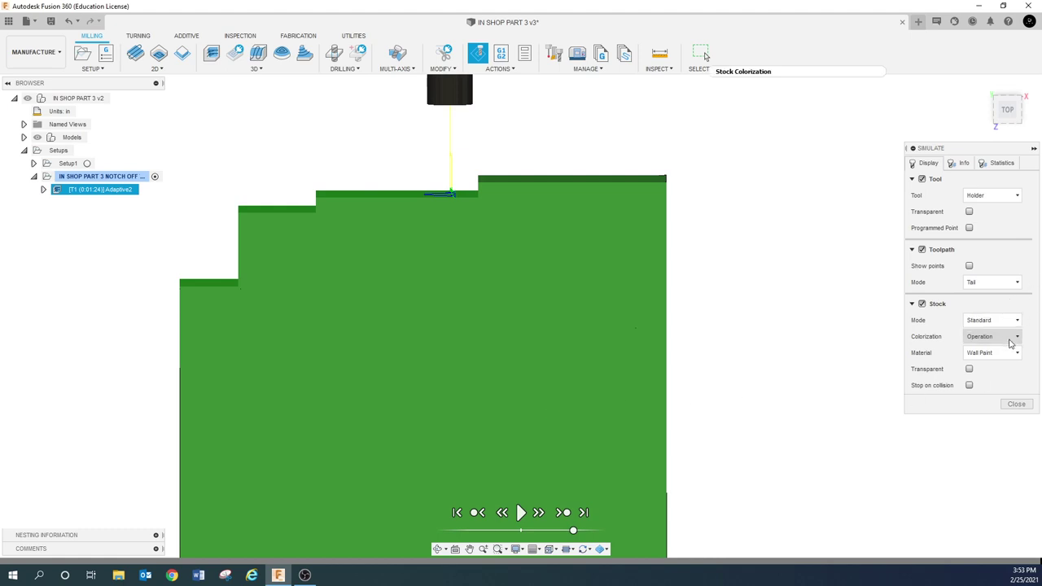
# Show the simulated stock in comparison colorization, restore colorization by operation, and close the simulation
pyautogui.click(1009, 342)
pyautogui.click(987, 386)
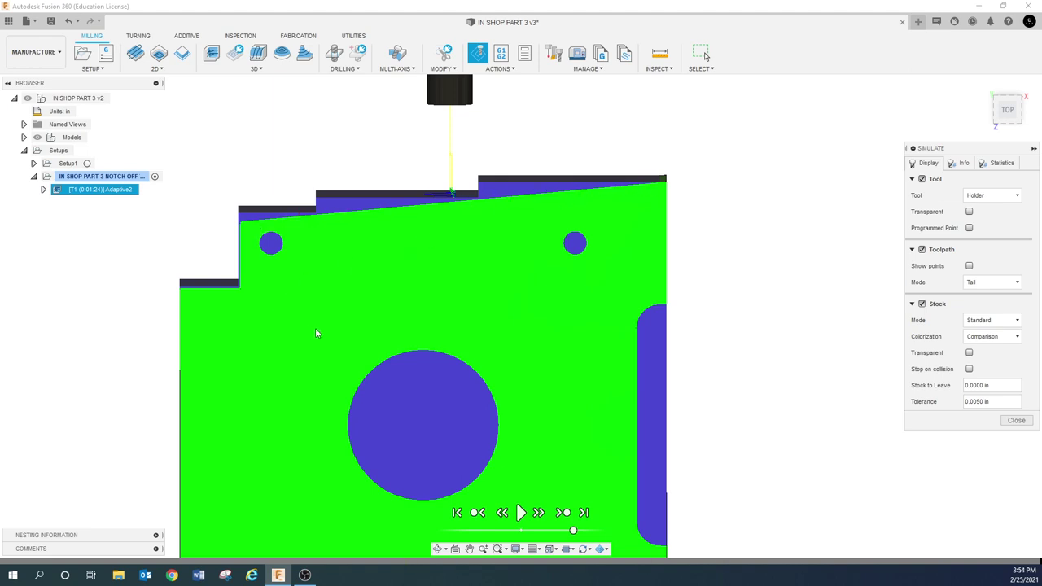
pyautogui.click(992, 337)
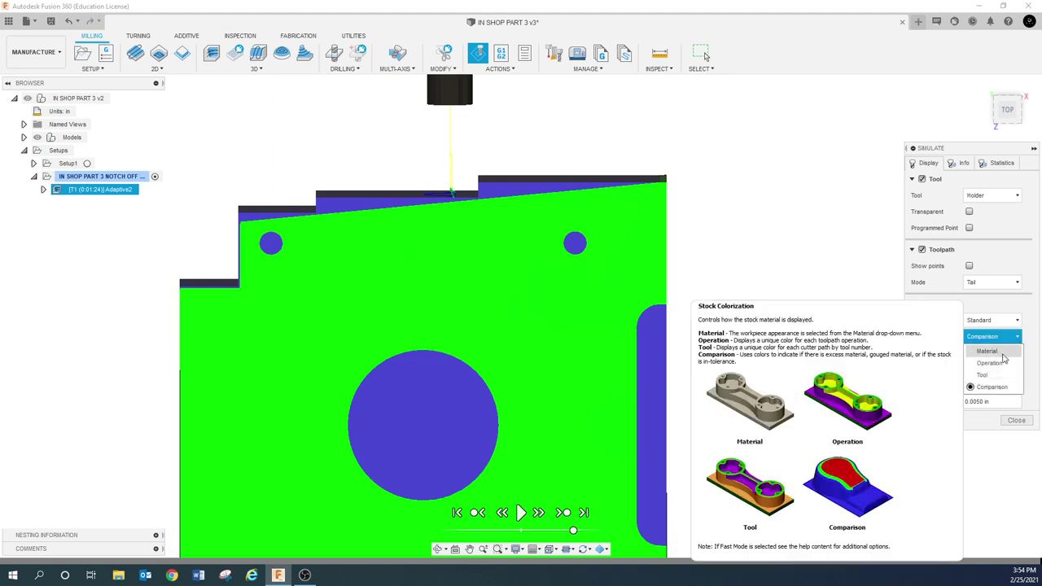
pyautogui.click(992, 355)
pyautogui.click(1015, 404)
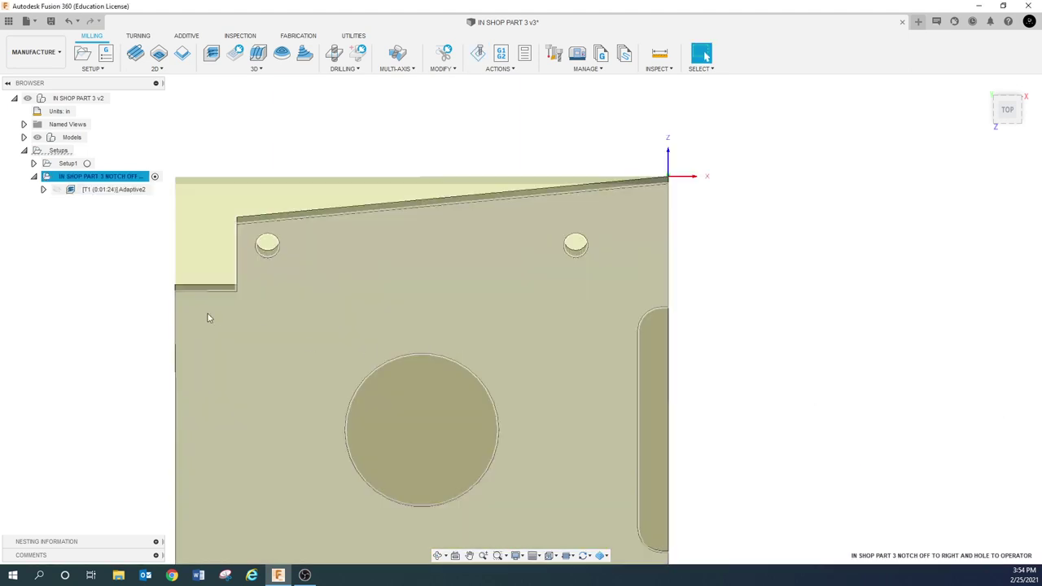
# Set the adaptive operation's maximum roughing stepdown to 0.25 in and fine stepdown to 0.025 in, and accept it
pyautogui.rightClick(104, 192)
pyautogui.click(140, 207)
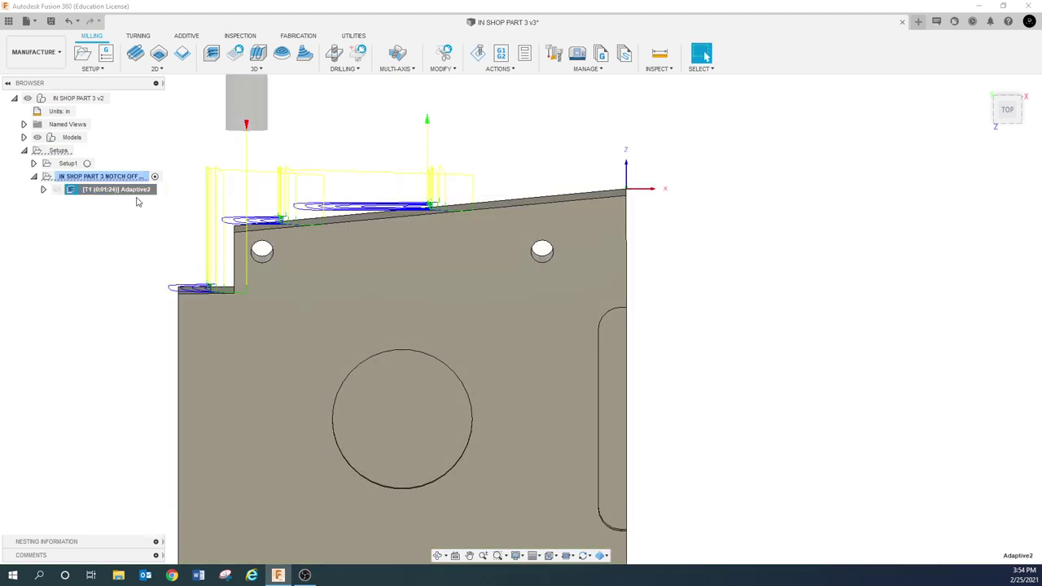
pyautogui.click(735, 123)
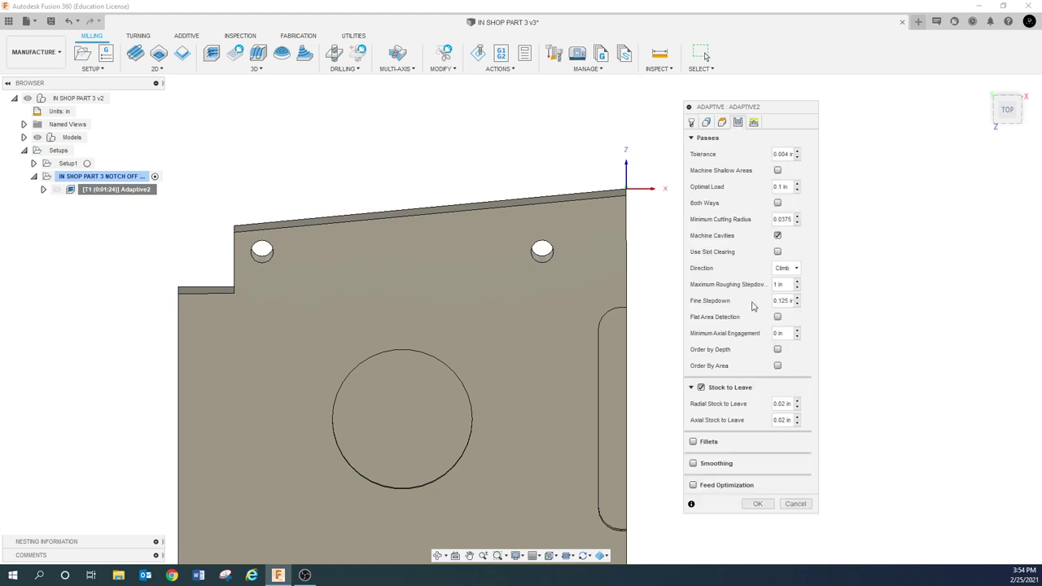
pyautogui.click(791, 287)
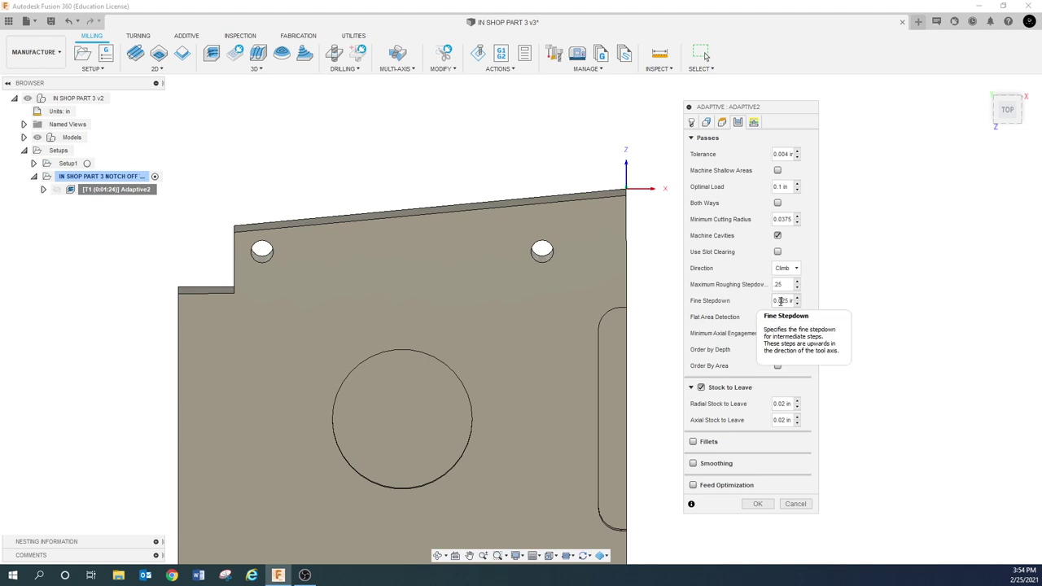
pyautogui.click(758, 504)
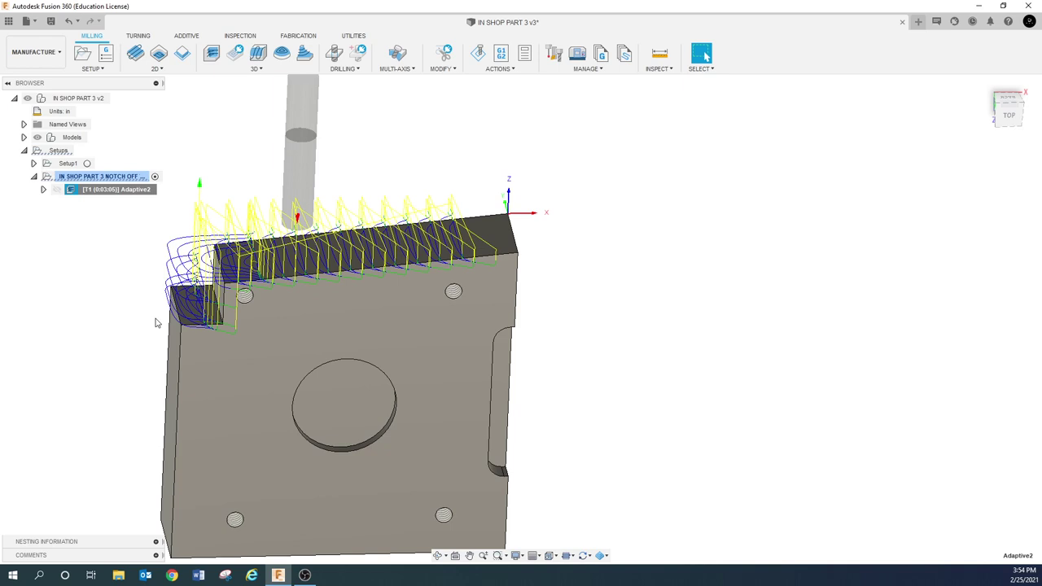
# Examine the regenerated adaptive passes over the notch and sloped edge up close
pyautogui.click(123, 303)
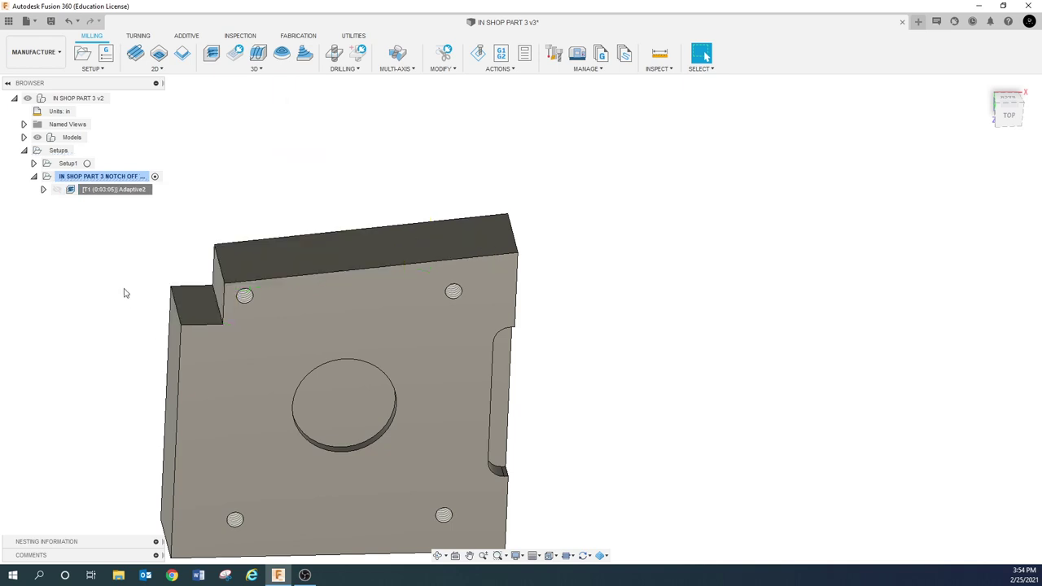
pyautogui.rightClick(116, 194)
pyautogui.click(71, 294)
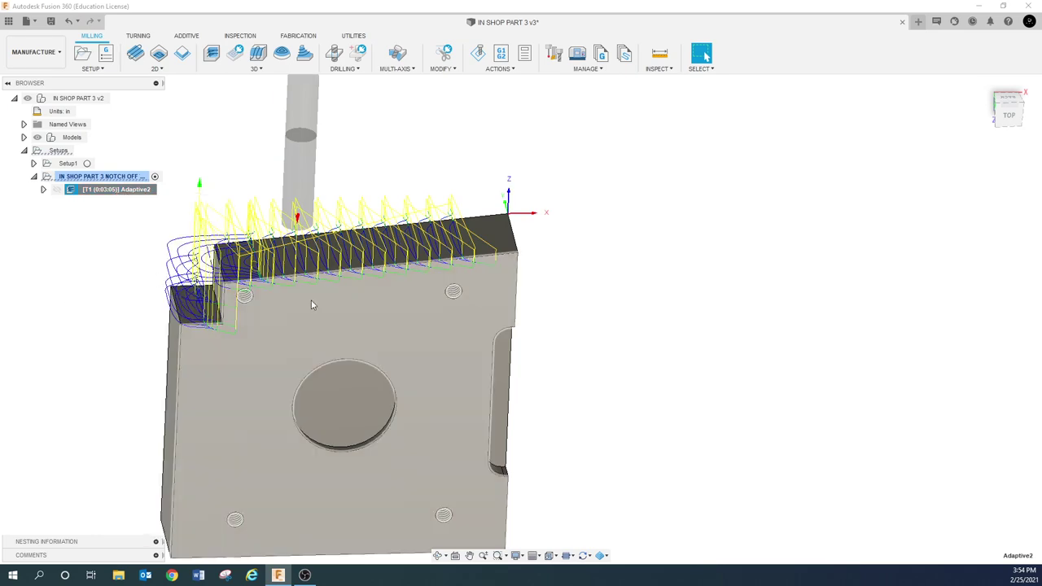
pyautogui.keyDown('shift'); pyautogui.moveTo(311, 305); pyautogui.dragTo(321, 326, button='middle'); pyautogui.keyUp('shift')
pyautogui.scroll(3, 325, 309)
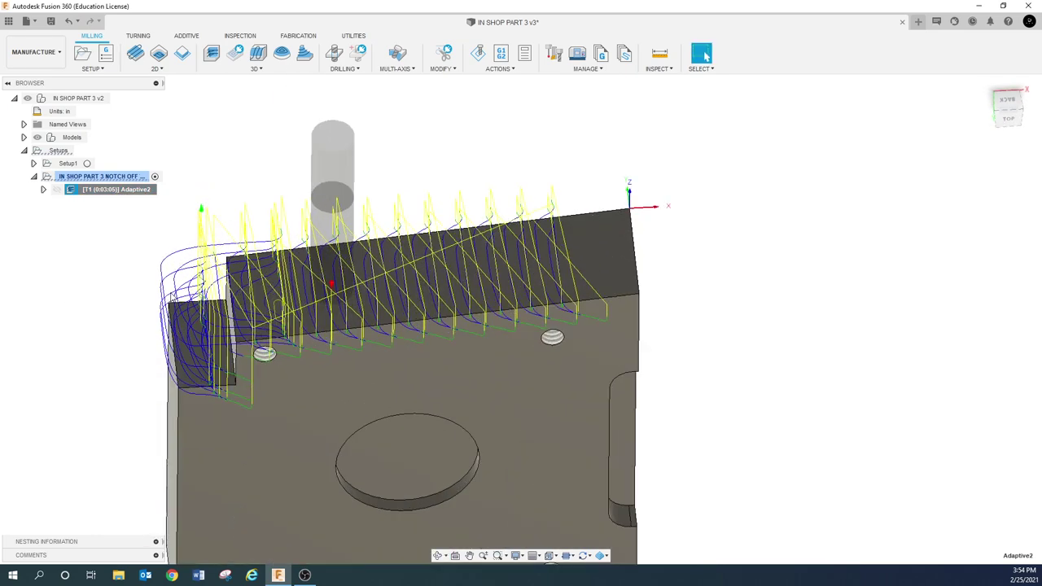
pyautogui.scroll(3, 167, 302)
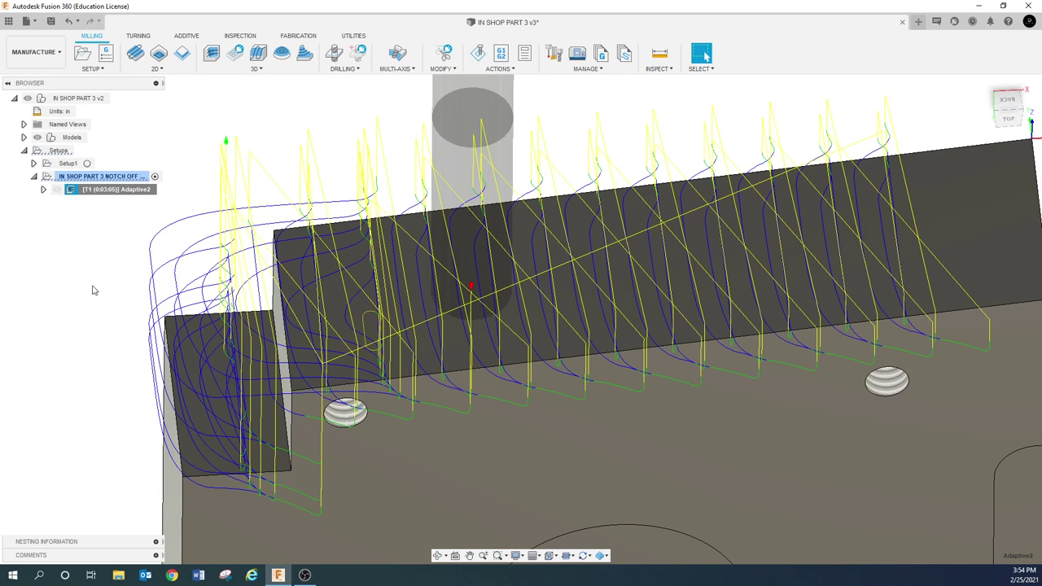
# Edit the adaptive passes to use an optimal load of 0.25 in and regenerate the toolpath
pyautogui.click(106, 264)
pyautogui.rightClick(122, 194)
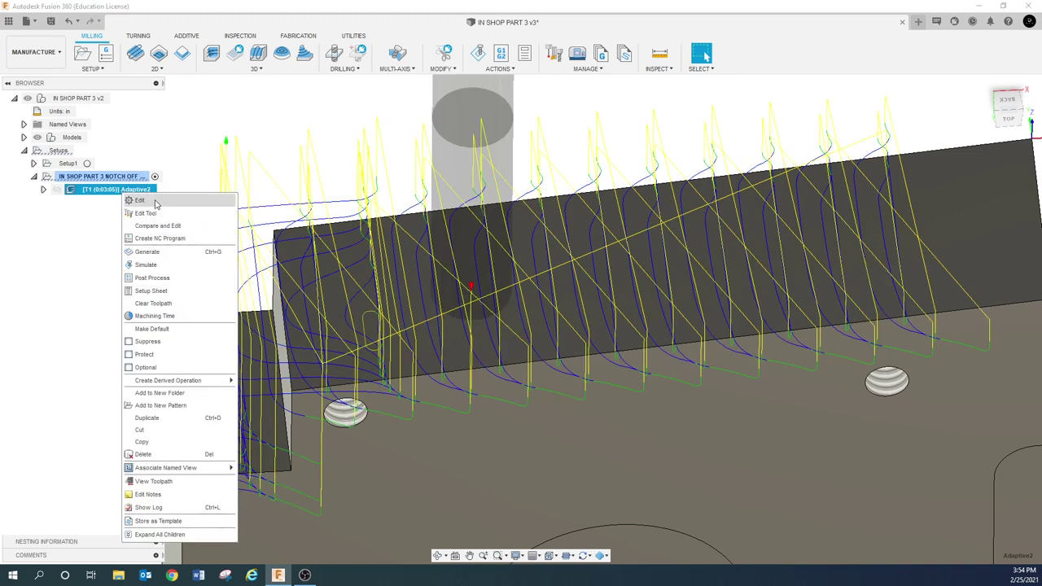
pyautogui.click(148, 201)
pyautogui.click(738, 122)
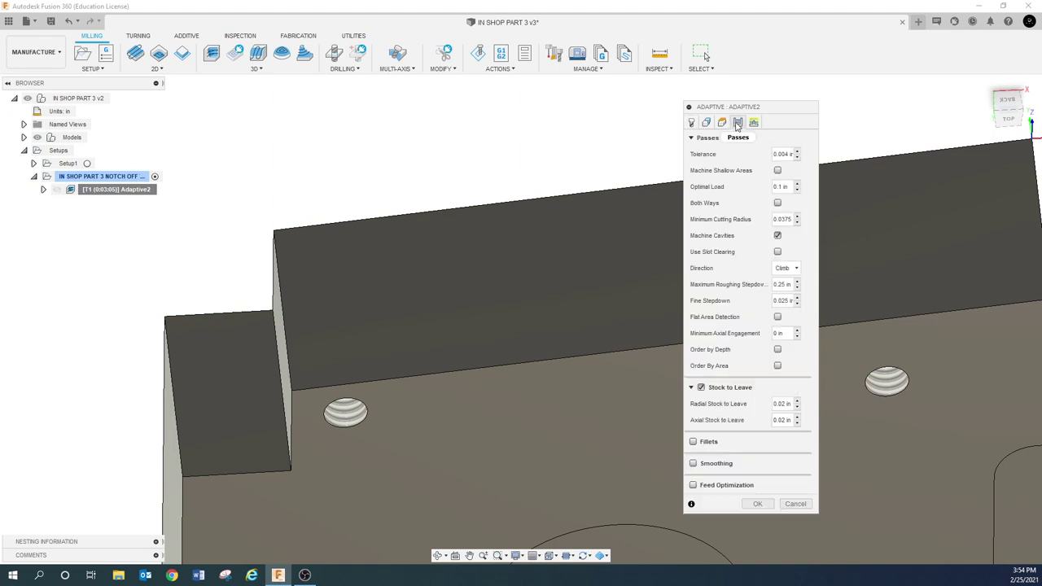
pyautogui.doubleClick(786, 187)
pyautogui.press('Return')
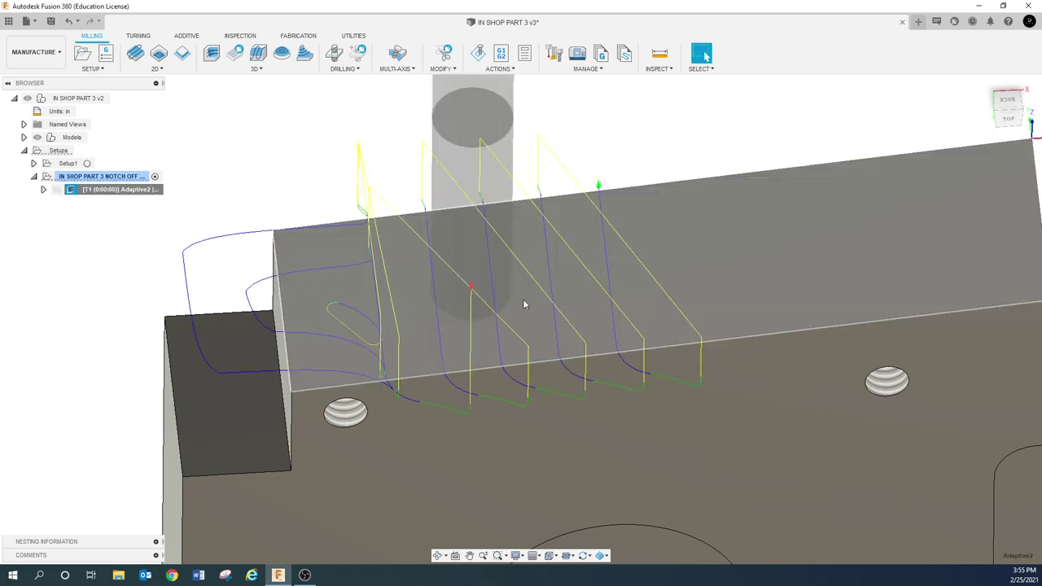
# Simulate the second setup with the heavier optimal load, inspect the machined stock from the front, and close the simulation
pyautogui.keyDown('shift'); pyautogui.moveTo(417, 378); pyautogui.dragTo(386, 395, button='middle'); pyautogui.keyUp('shift')
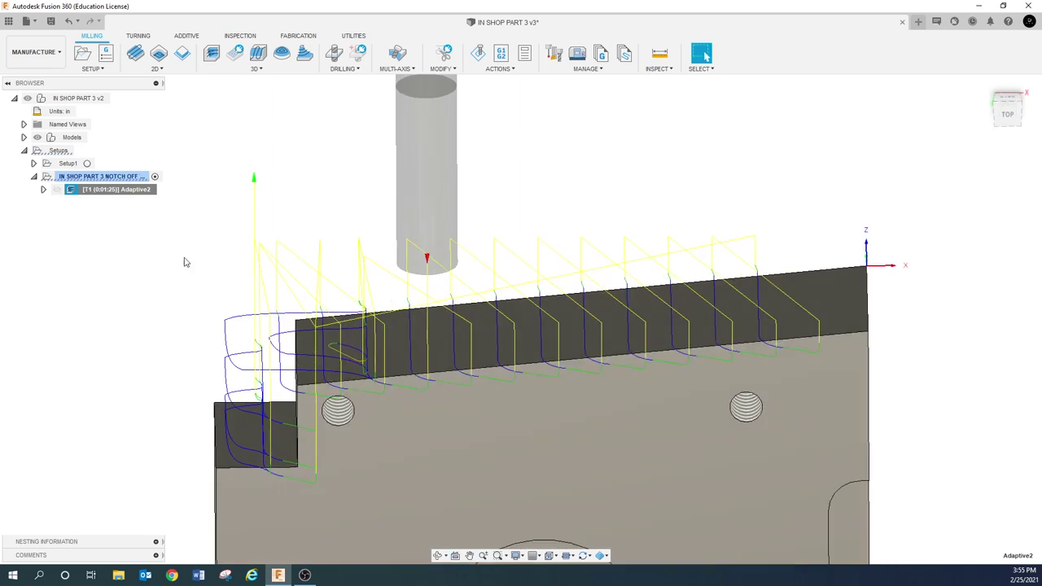
pyautogui.click(95, 176)
pyautogui.click(476, 53)
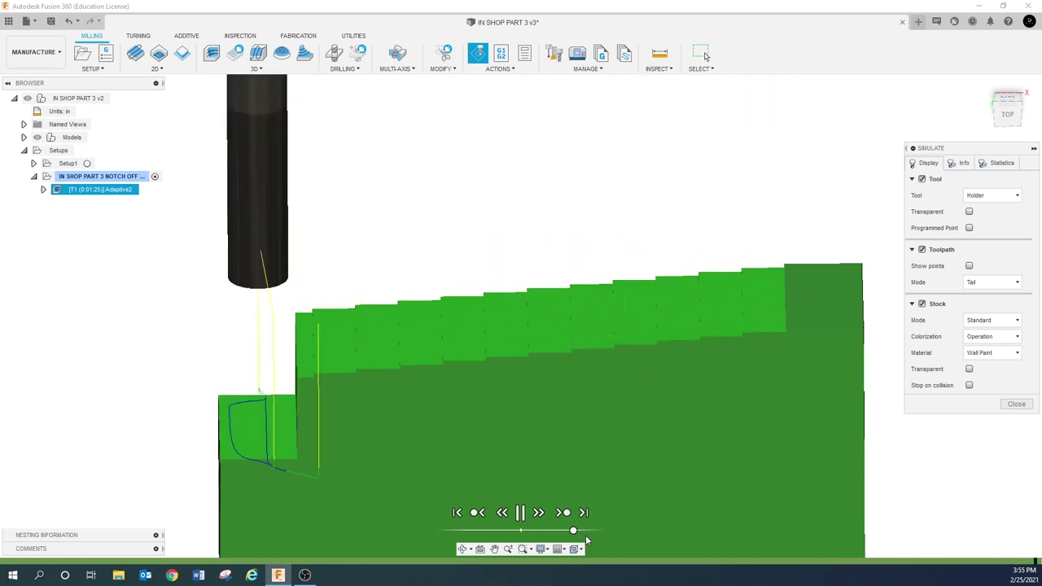
pyautogui.keyDown('shift'); pyautogui.moveTo(463, 447); pyautogui.dragTo(460, 428, button='middle'); pyautogui.keyUp('shift')
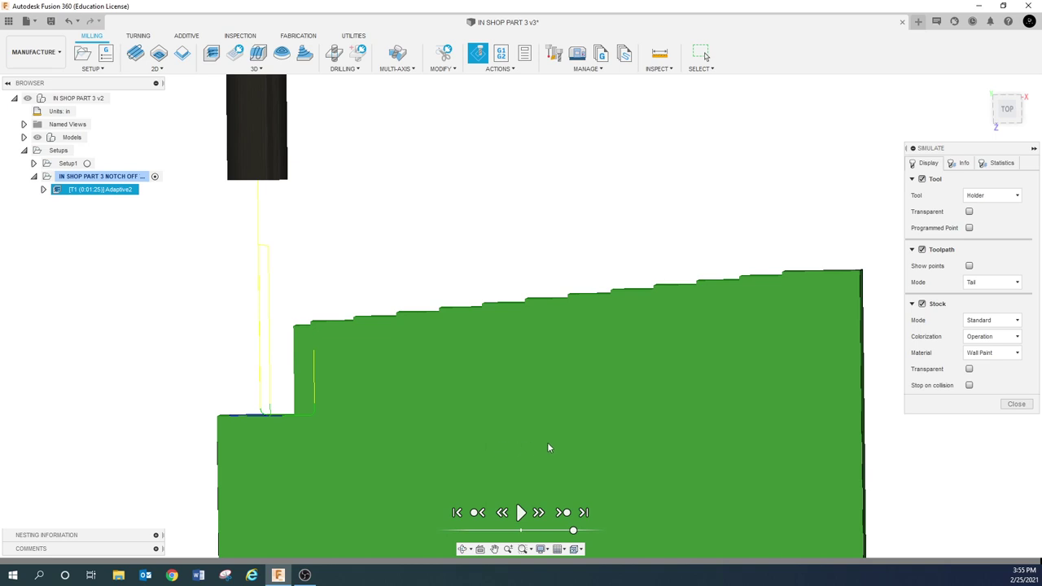
pyautogui.click(1015, 404)
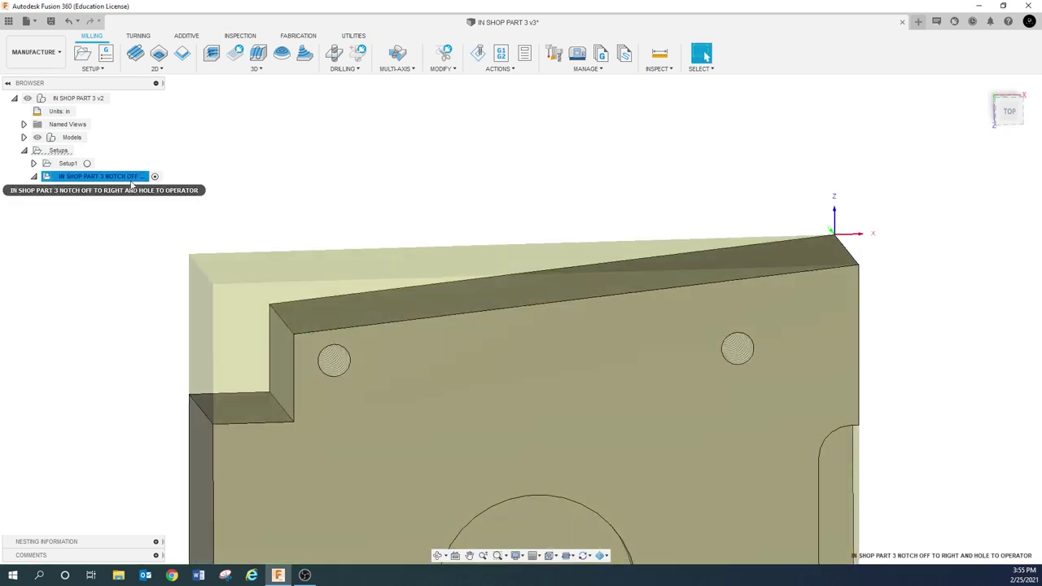
# Set the adaptive operation's optimal load to 0.1 in, regenerate it, and check the toolpath around the notch
pyautogui.rightClick(132, 188)
pyautogui.click(161, 199)
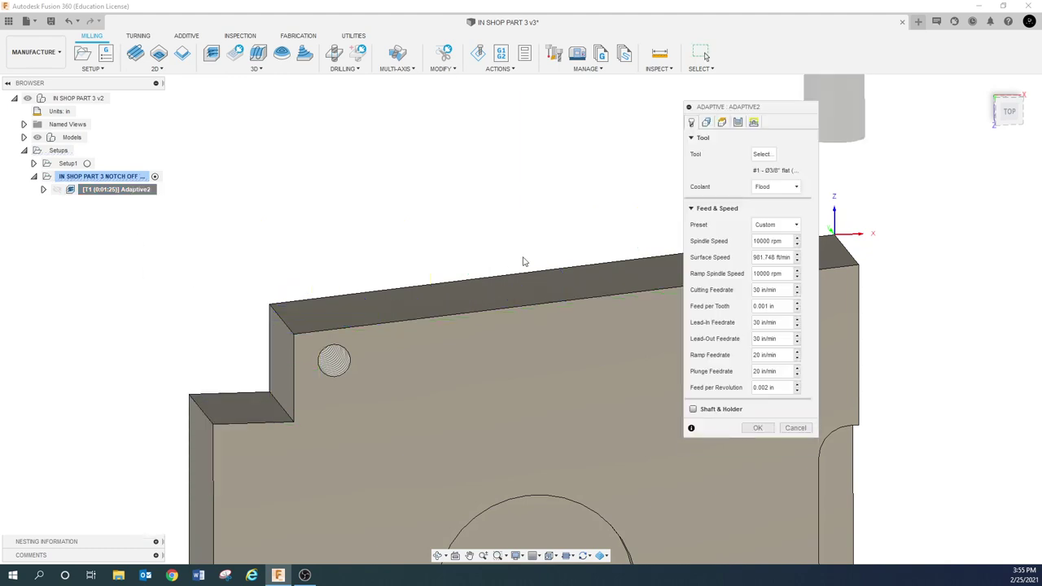
pyautogui.click(738, 123)
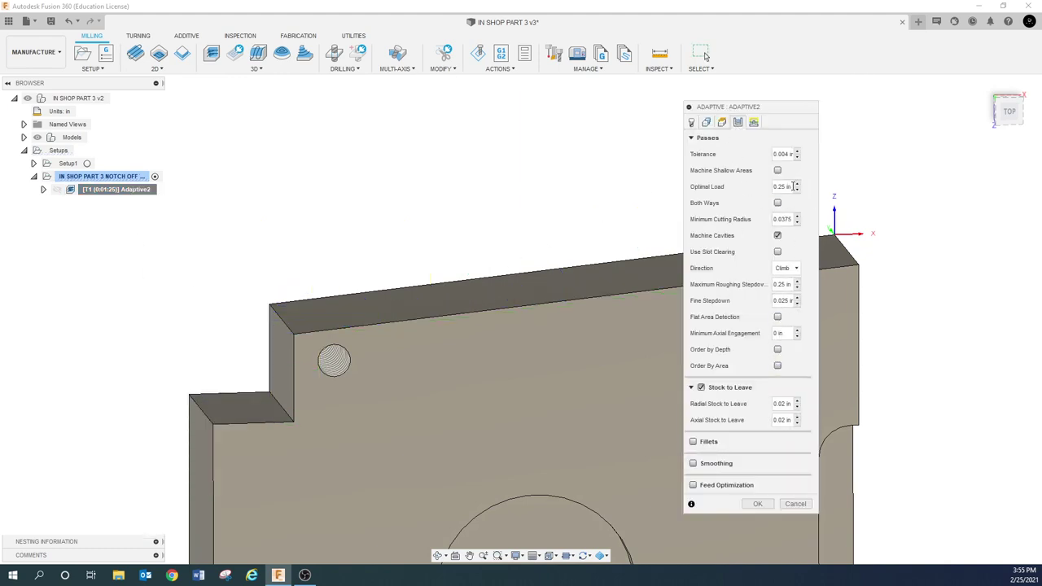
pyautogui.click(793, 187)
pyautogui.write('1')
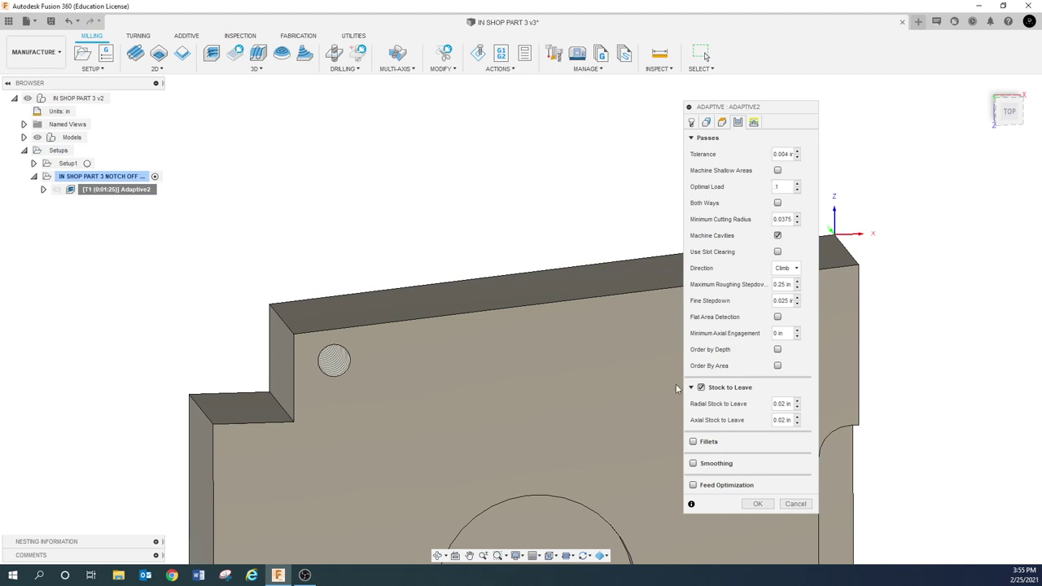
pyautogui.click(757, 504)
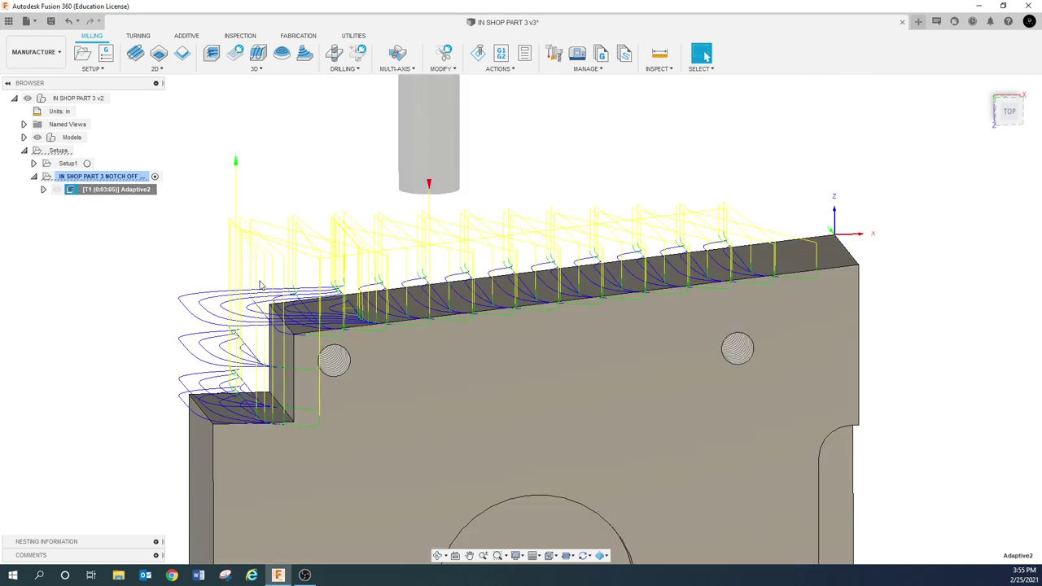
pyautogui.keyDown('shift'); pyautogui.moveTo(244, 318); pyautogui.dragTo(329, 334, button='middle'); pyautogui.keyUp('shift')
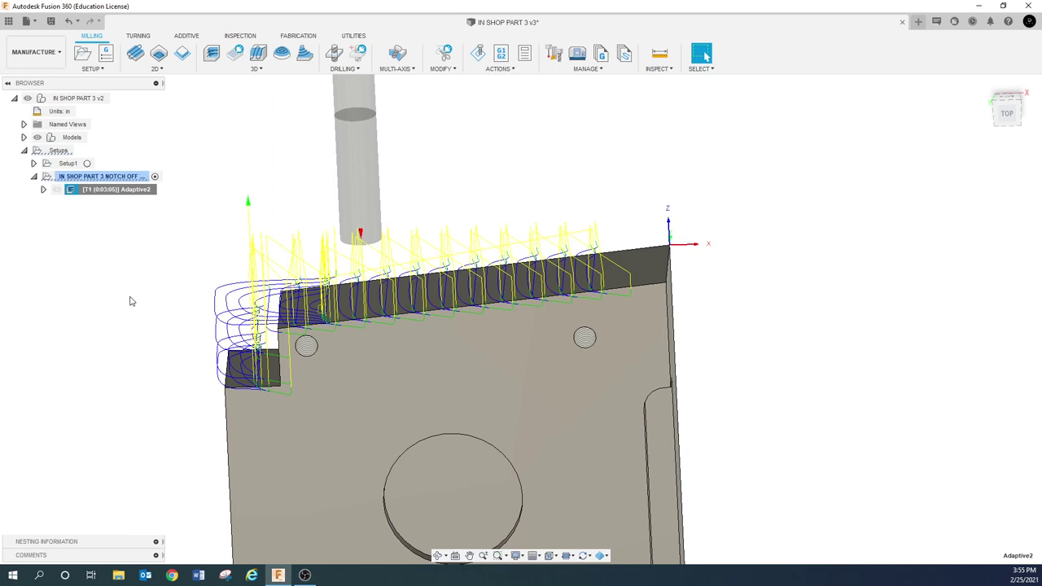
# Review the Manufacture workspace settings in the preferences, close the dialog, and select the adaptive operation
pyautogui.click(92, 228)
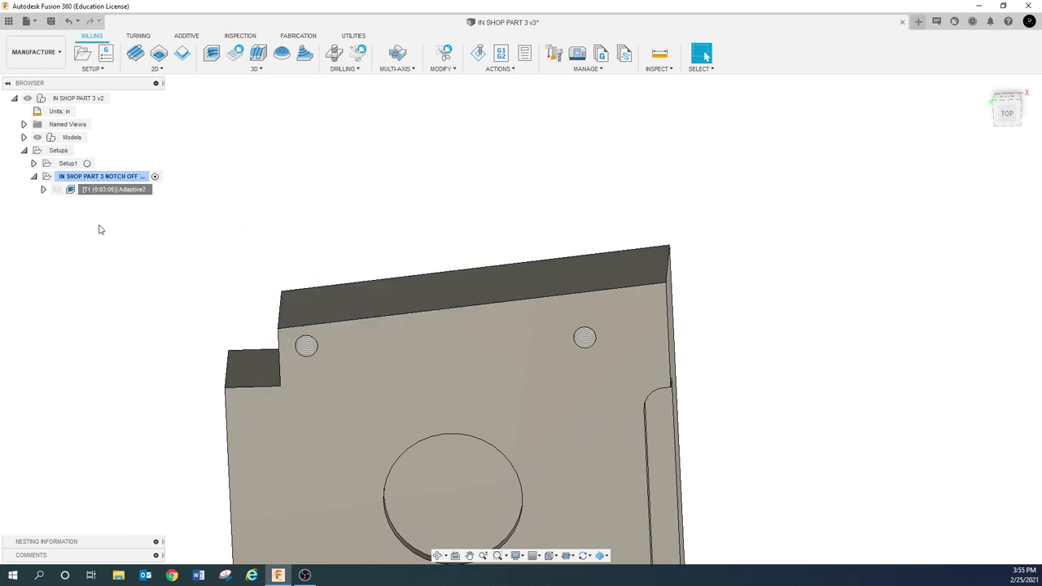
pyautogui.moveTo(105, 193)
pyautogui.click(1029, 21)
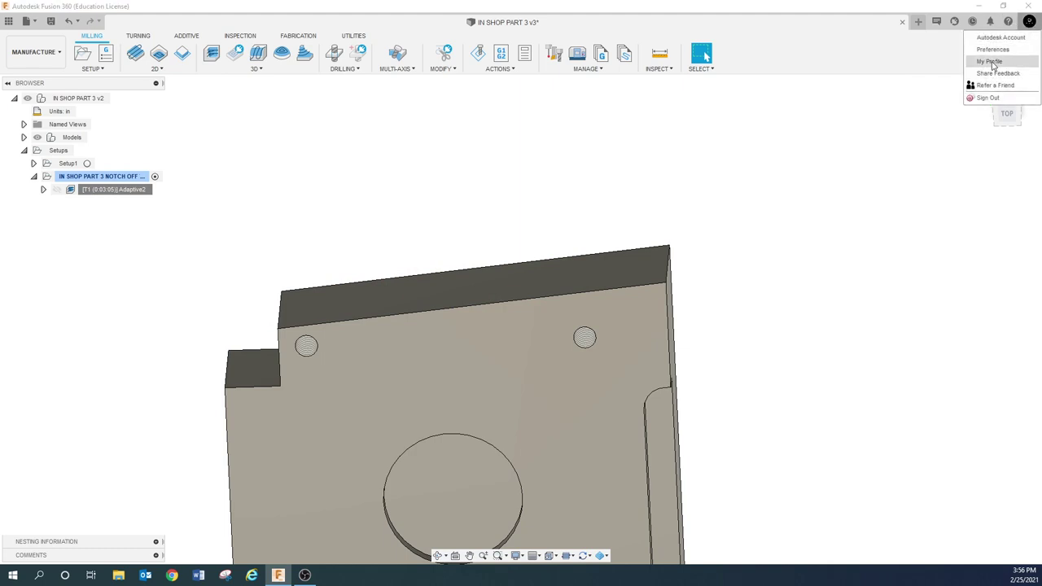
pyautogui.click(996, 50)
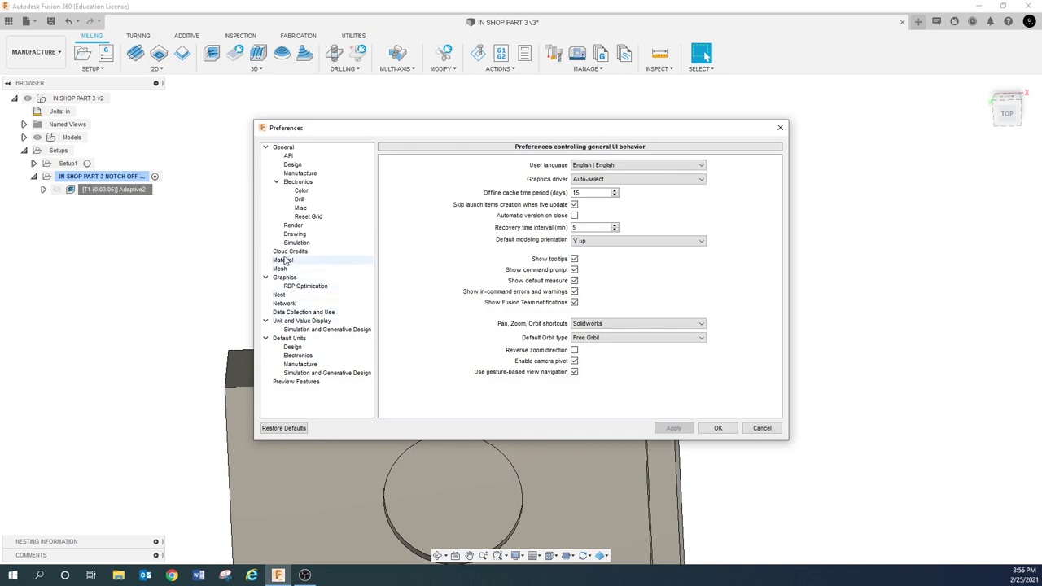
pyautogui.click(297, 173)
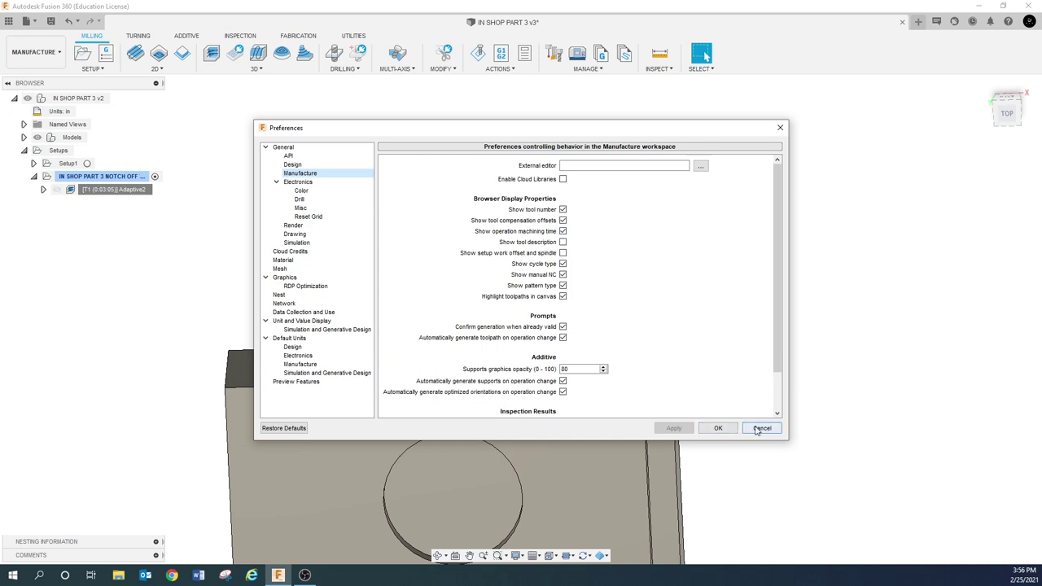
pyautogui.click(718, 428)
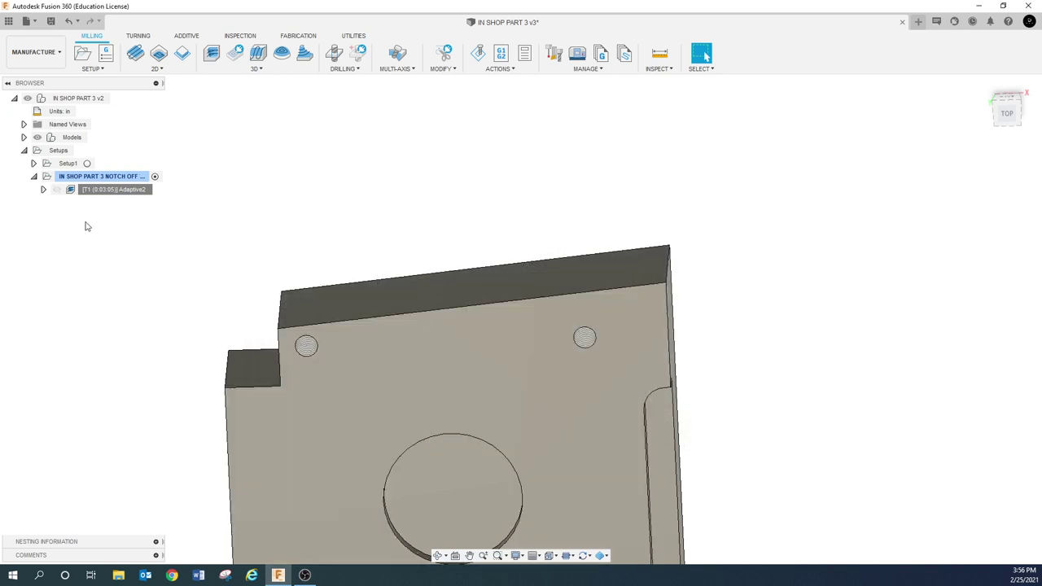
pyautogui.click(104, 190)
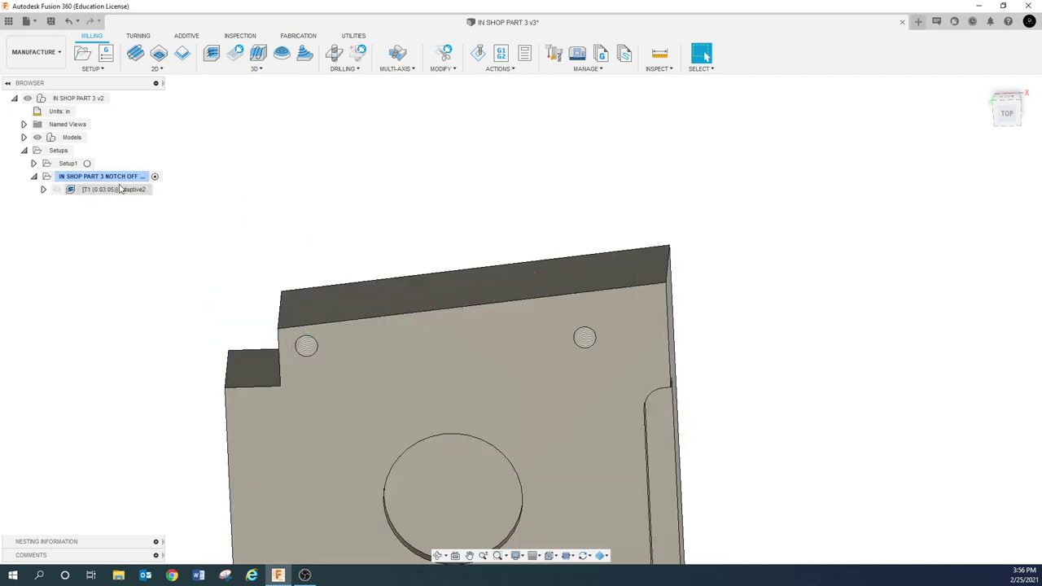
# Edit the adaptive operation's passes to use a fine stepdown of 0.0001 in and start regenerating the toolpath
pyautogui.click(115, 196)
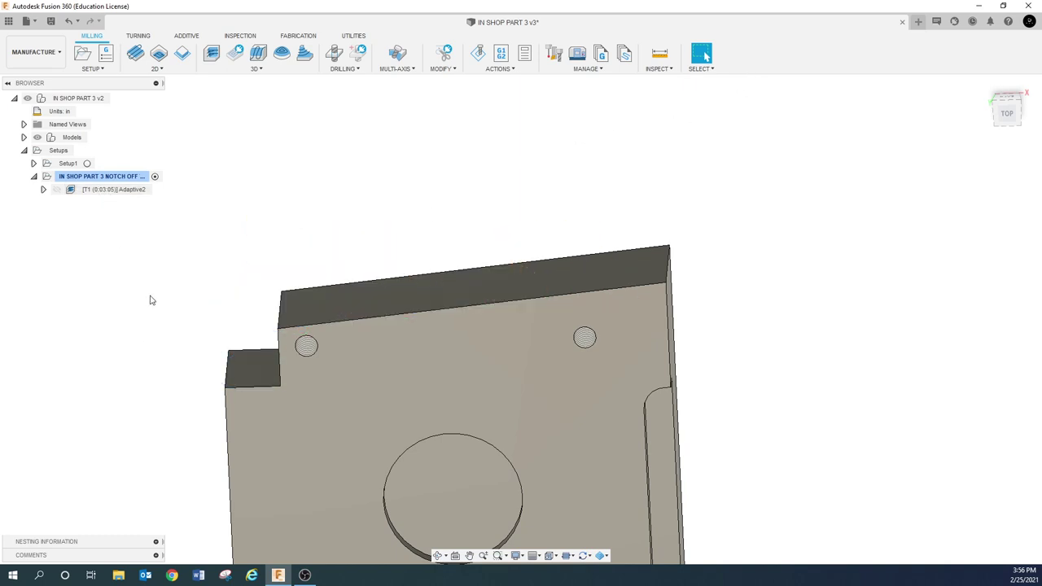
pyautogui.moveTo(112, 192)
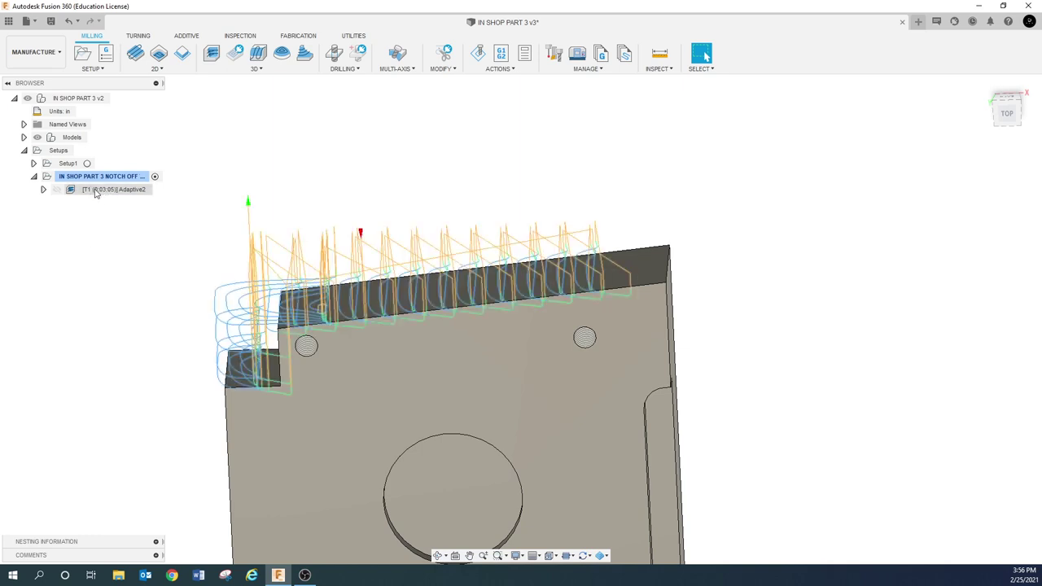
pyautogui.rightClick(92, 190)
pyautogui.click(131, 212)
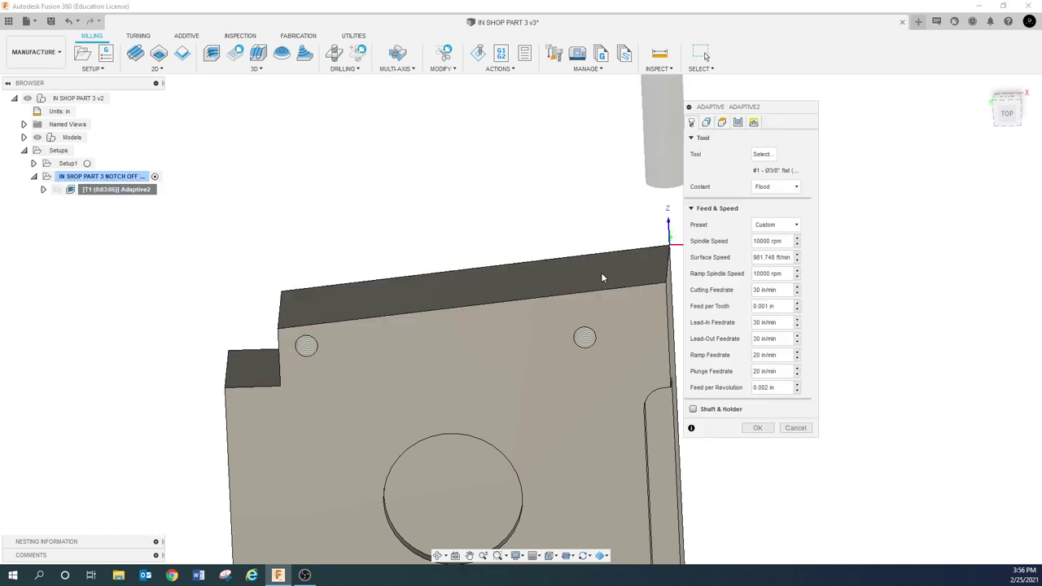
pyautogui.click(736, 123)
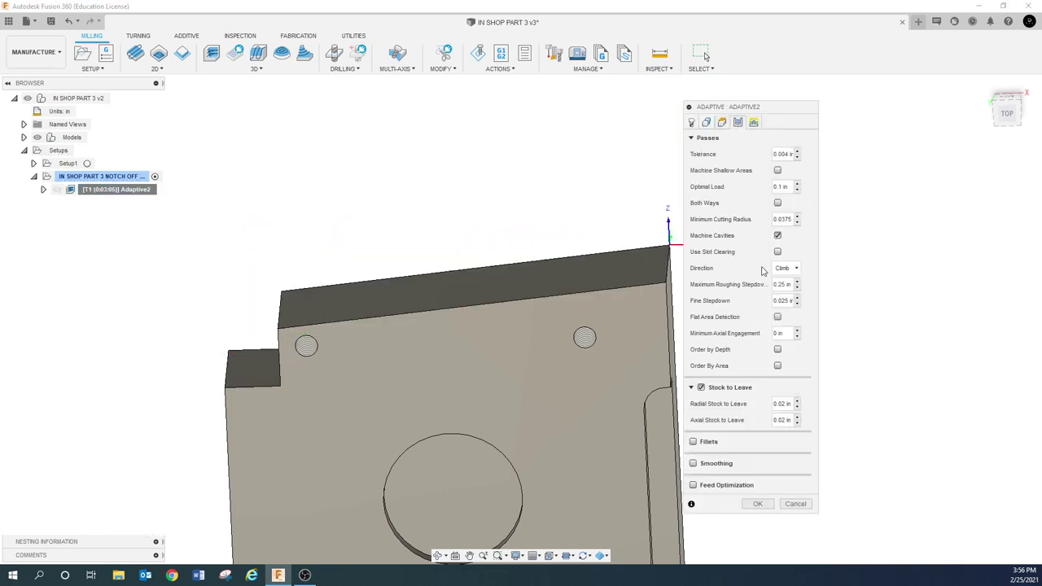
pyautogui.click(788, 300)
pyautogui.write('001')
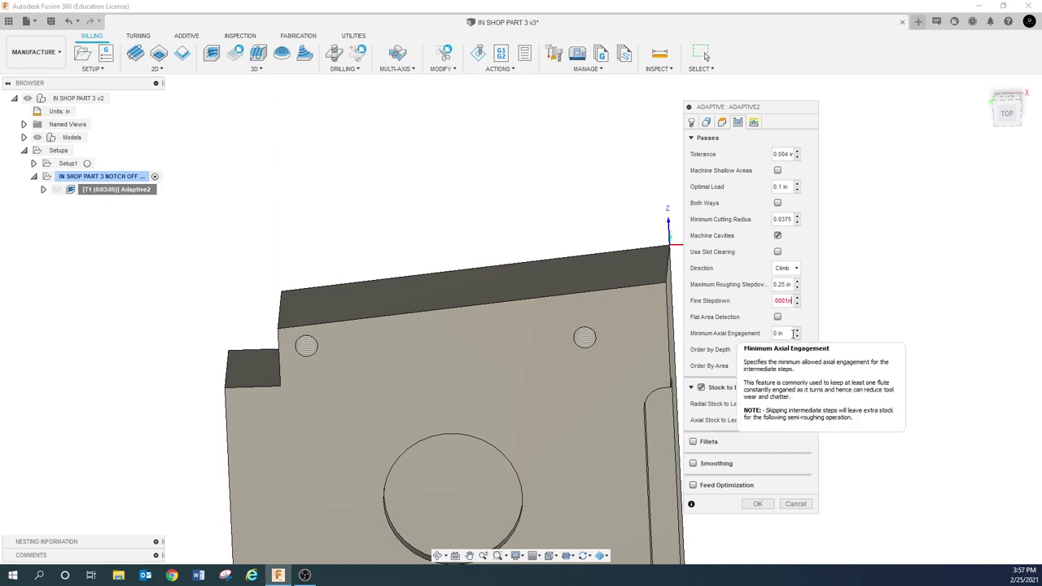
pyautogui.write('.0001')
pyautogui.click(757, 503)
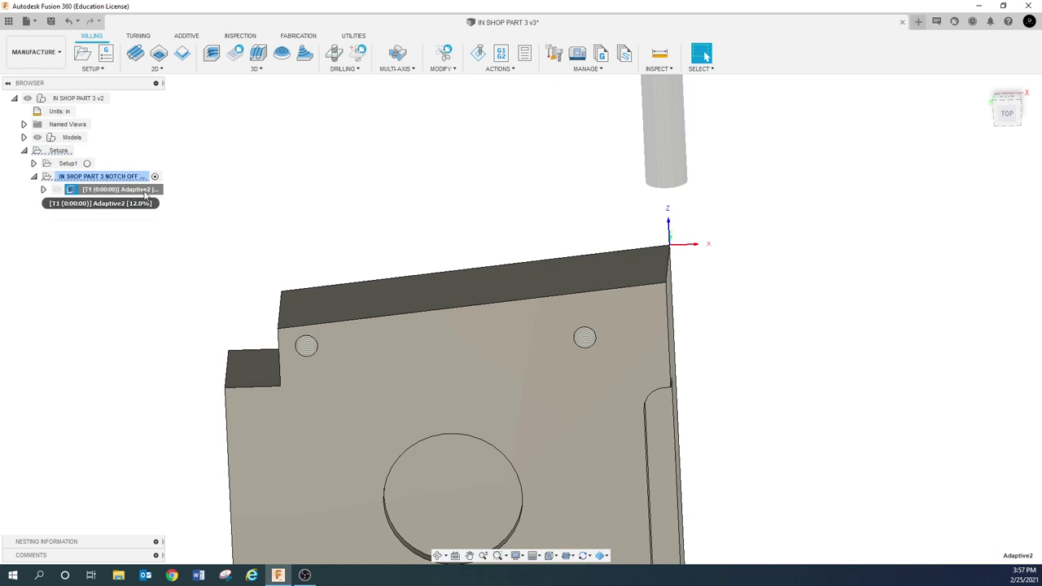
pyautogui.click(145, 190)
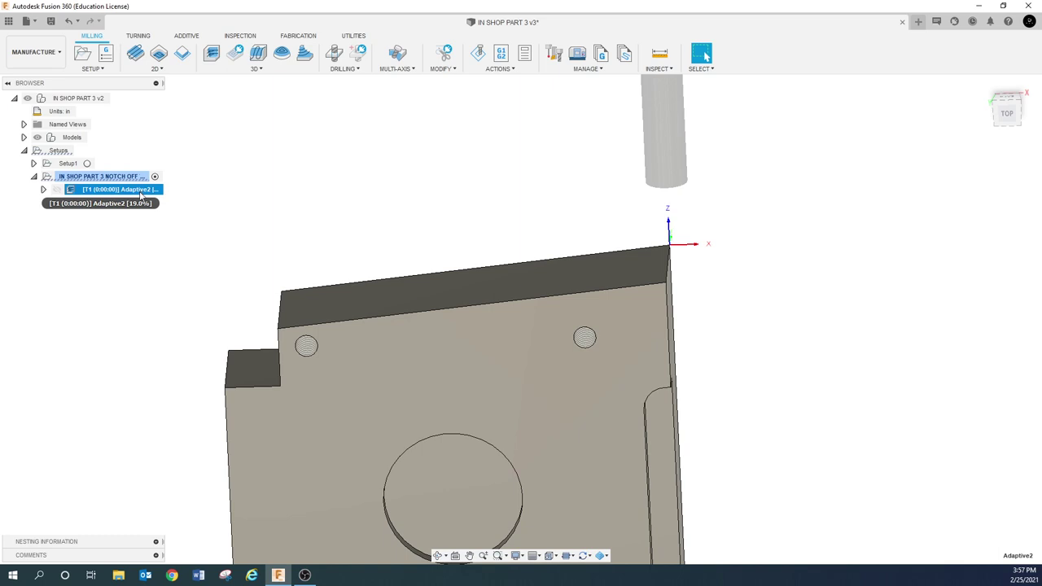
# Set the adaptive operation's fine stepdown to 0.001 in and regenerate the toolpath
pyautogui.rightClick(141, 192)
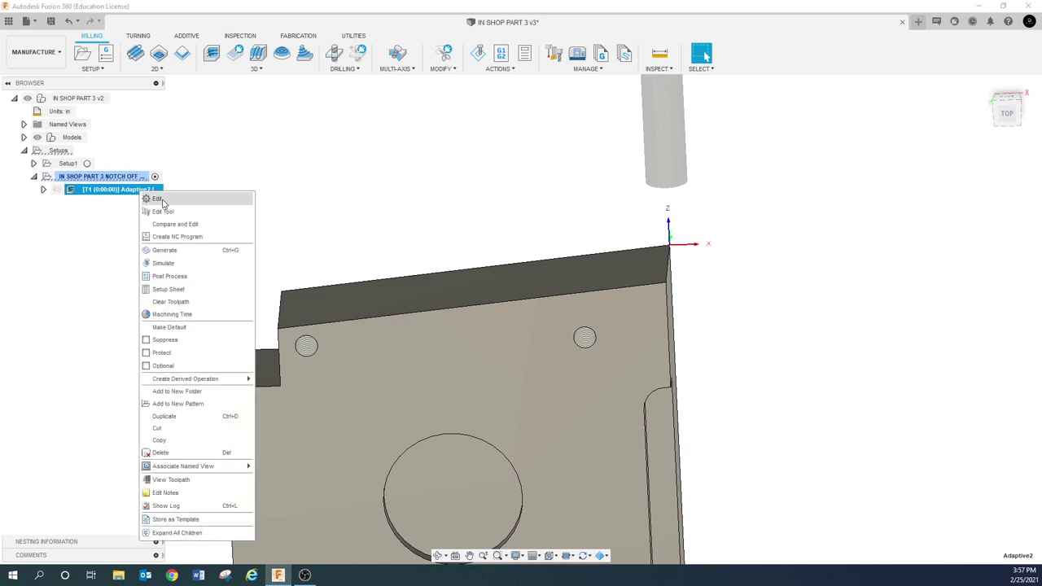
pyautogui.click(157, 199)
pyautogui.click(737, 122)
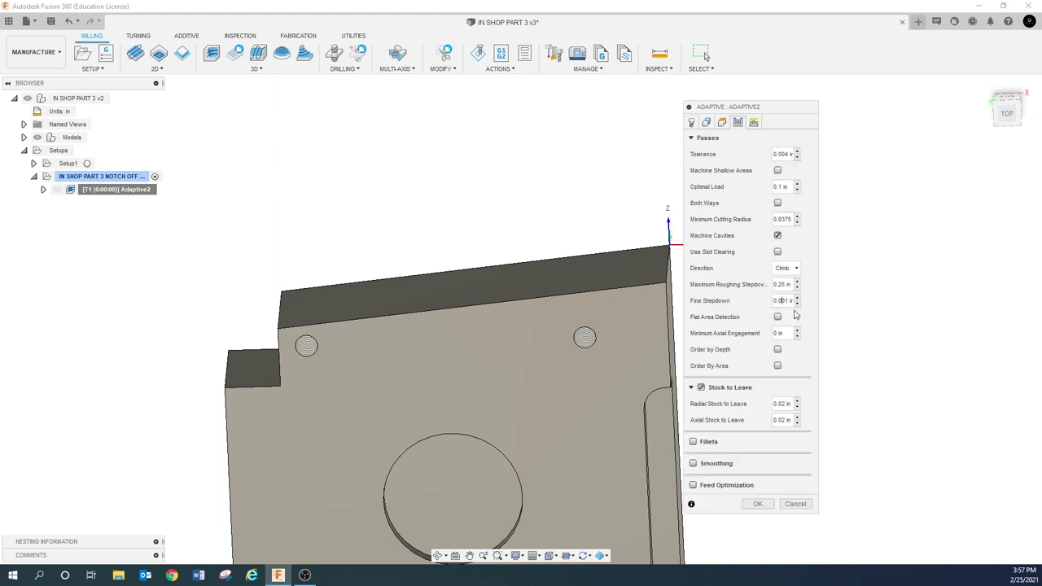
pyautogui.click(765, 505)
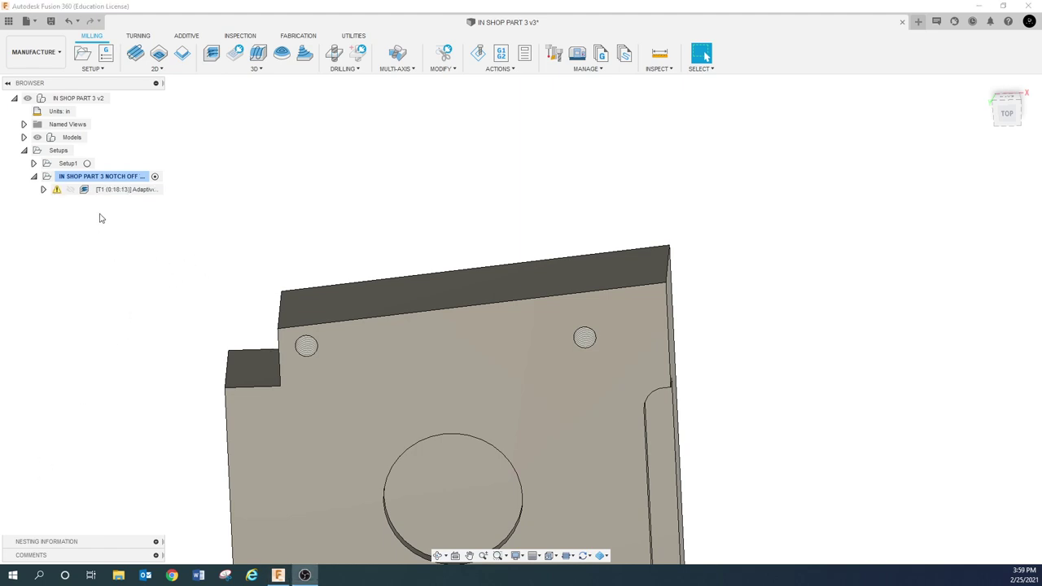
# Simulate the second setup with the finer stepdown, inspect the sloped edge and notch on the machined stock, and close the simulation
pyautogui.click(60, 191)
pyautogui.click(117, 242)
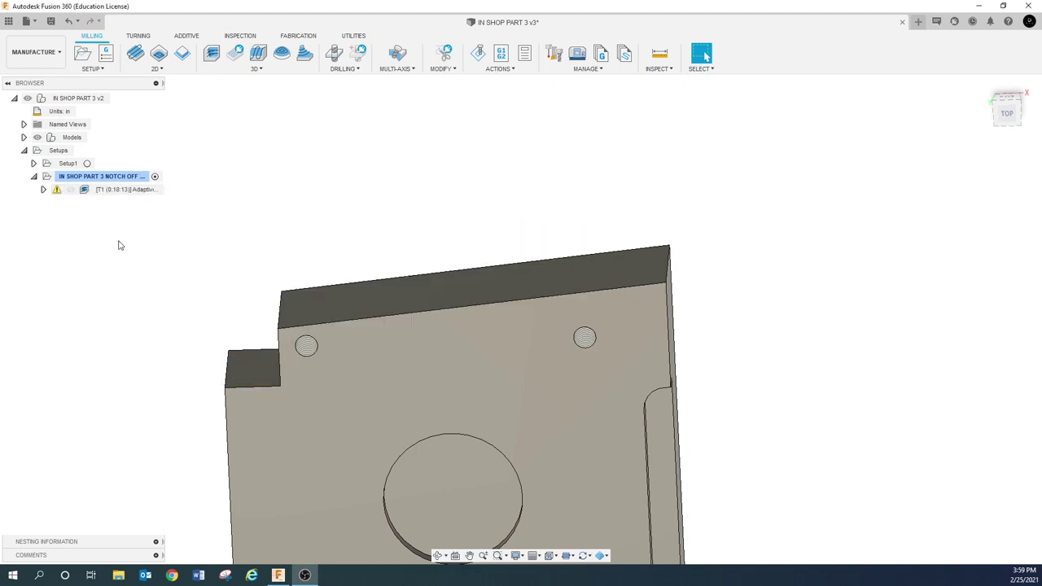
pyautogui.click(133, 175)
pyautogui.click(478, 53)
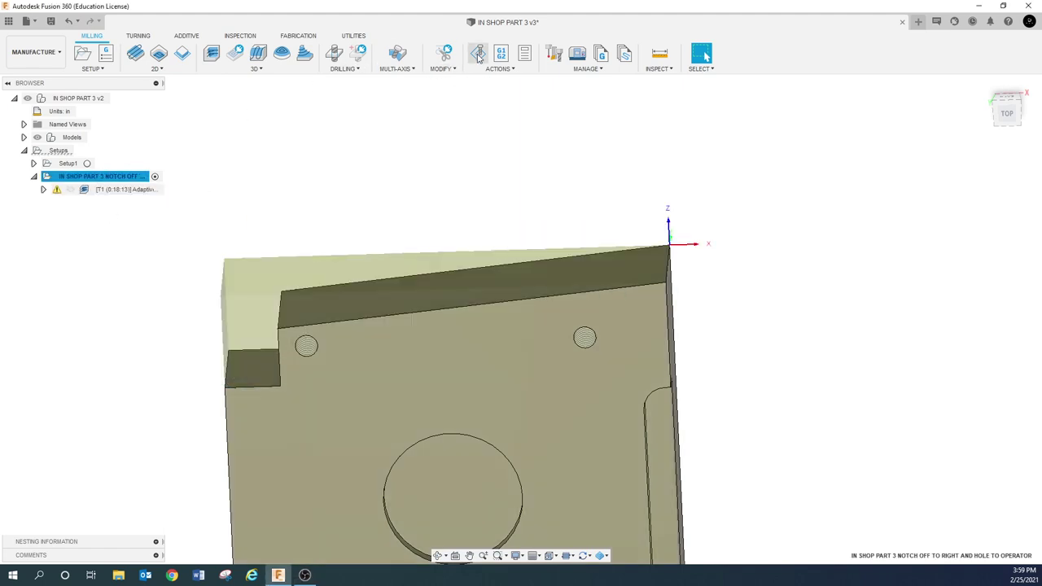
pyautogui.click(520, 512)
pyautogui.moveTo(520, 531); pyautogui.dragTo(580, 531)
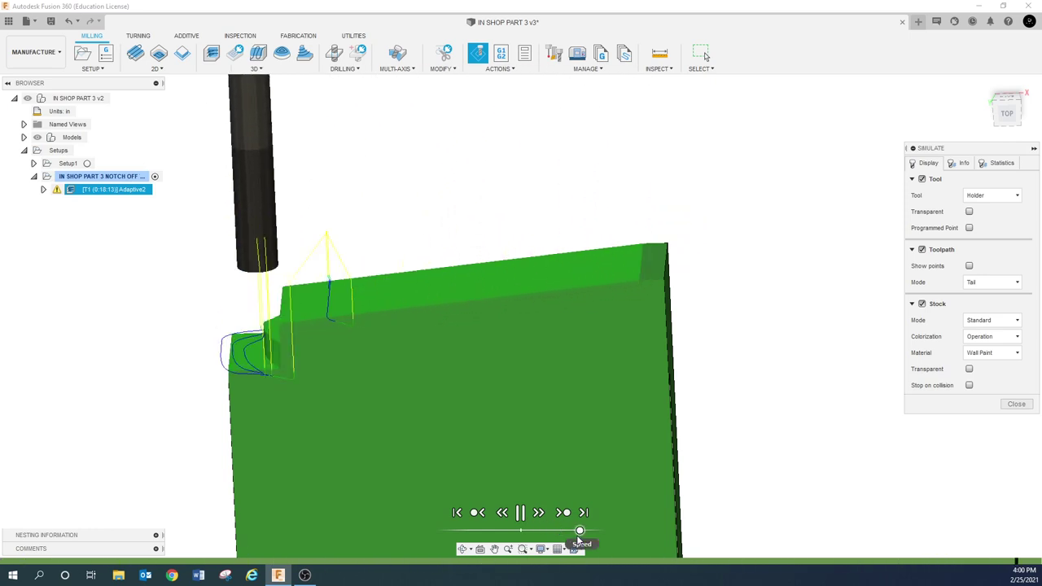
pyautogui.scroll(8, 273, 321)
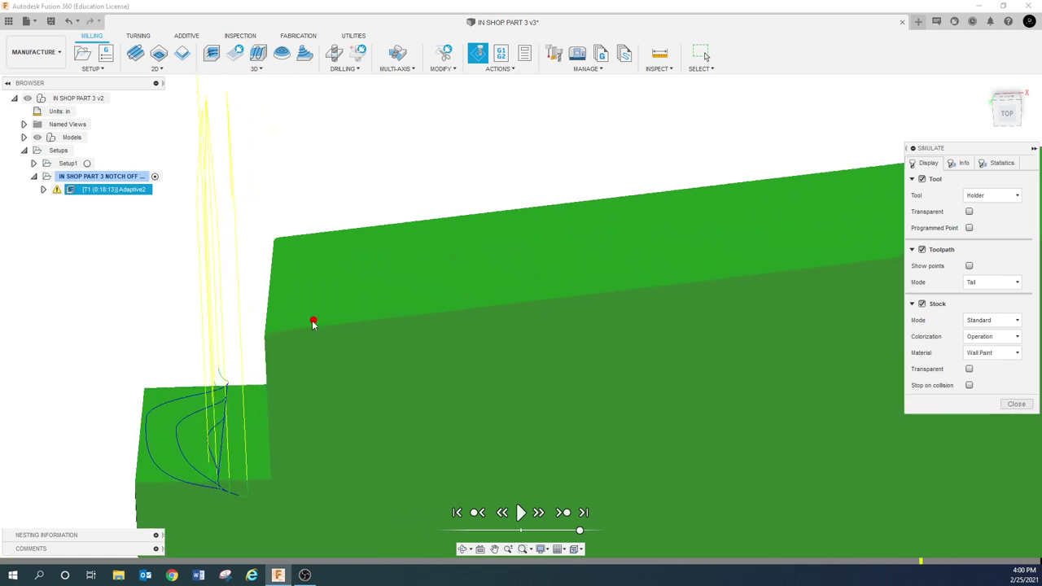
pyautogui.moveTo(307, 333)
pyautogui.keyDown('shift'); pyautogui.mouseDown(button='middle')
pyautogui.moveTo(309, 312)
pyautogui.moveTo(305, 322)
pyautogui.mouseUp(button='middle'); pyautogui.keyUp('shift')
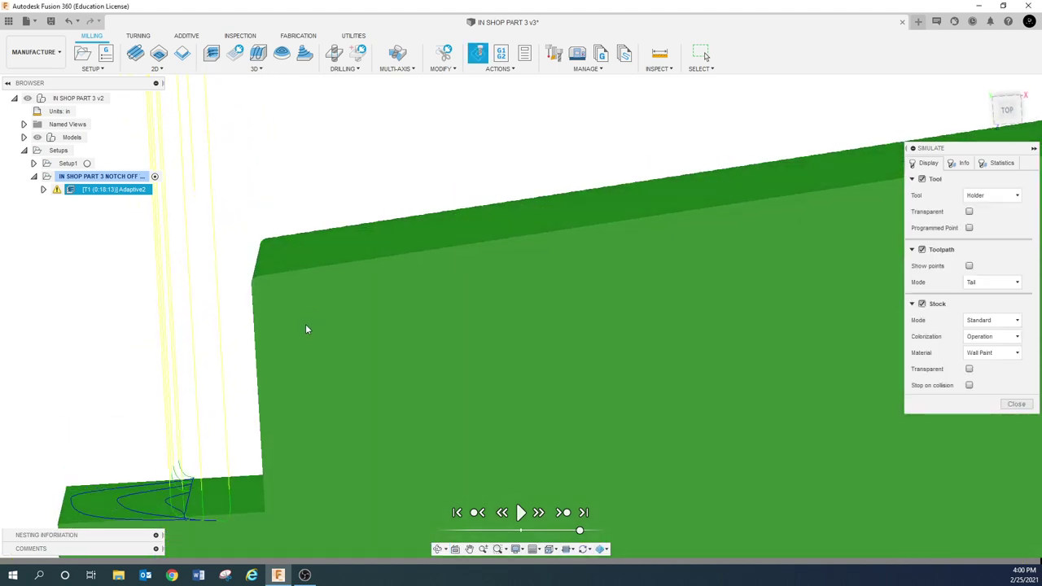
pyautogui.scroll(-2, 581, 408)
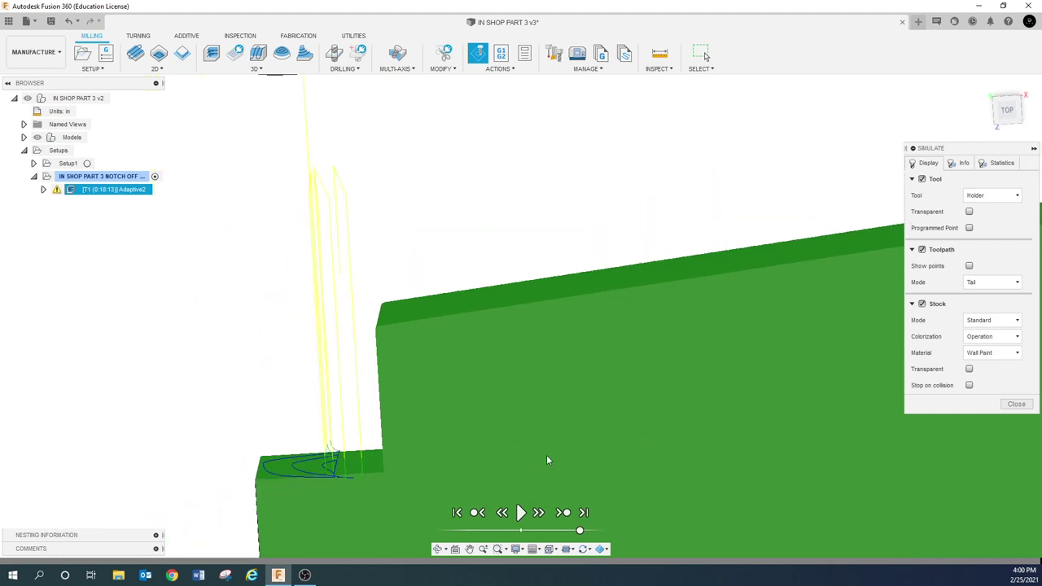
pyautogui.click(1009, 404)
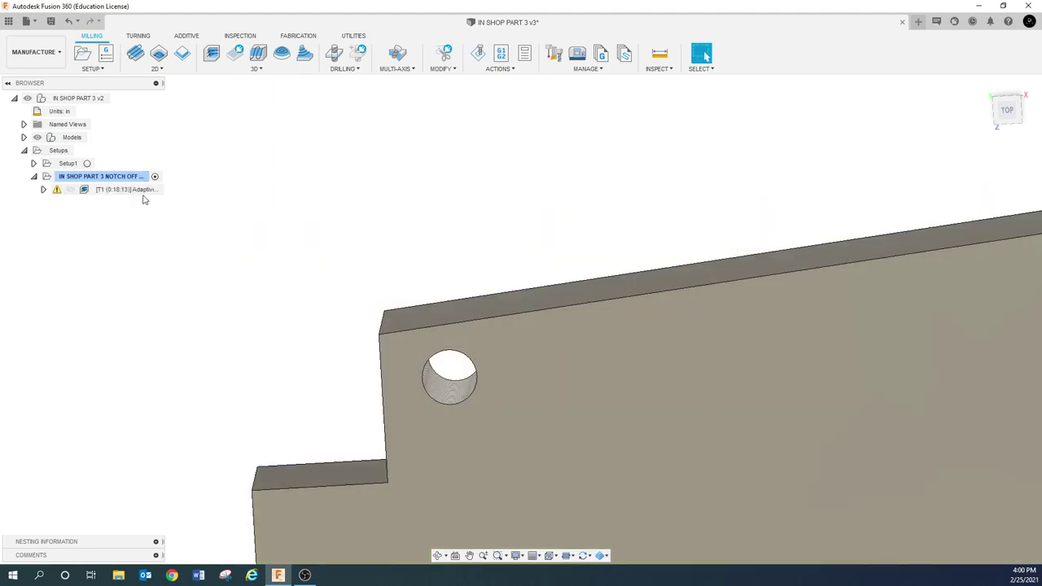
# Replace the adaptive operation's 0.001 in fine stepdown with a coarser one, regenerate, and check the toolpath around the notch and slope
pyautogui.rightClick(142, 195)
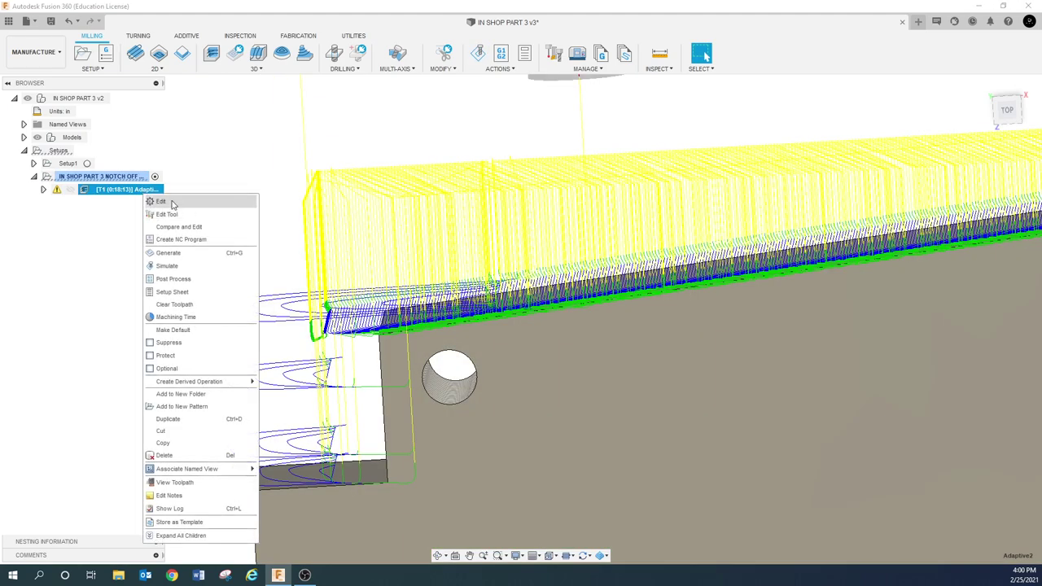
pyautogui.click(171, 202)
pyautogui.click(738, 122)
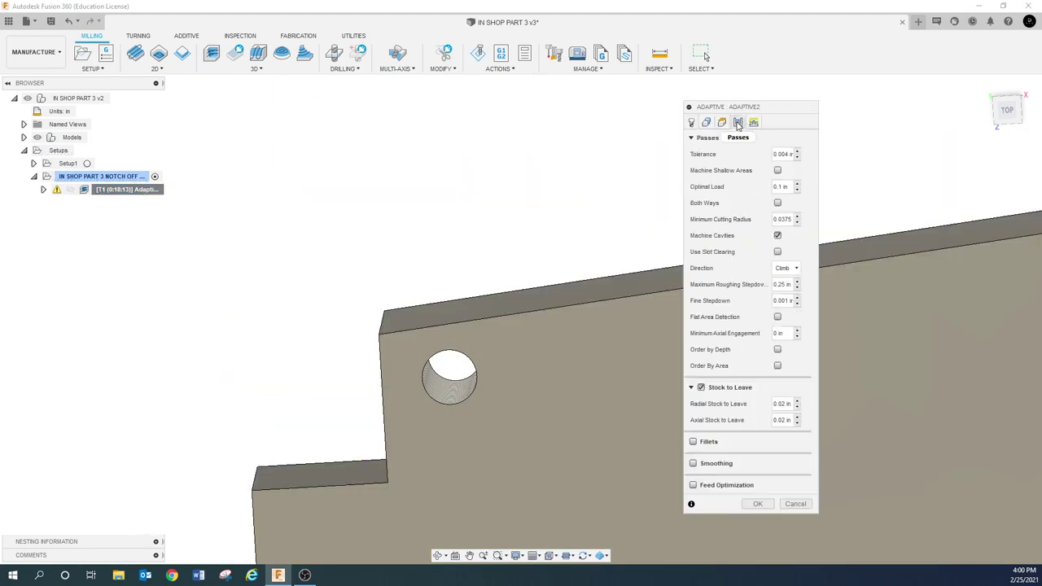
pyautogui.click(792, 302)
pyautogui.press('BackSpace')
pyautogui.press('BackSpace')
pyautogui.click(756, 504)
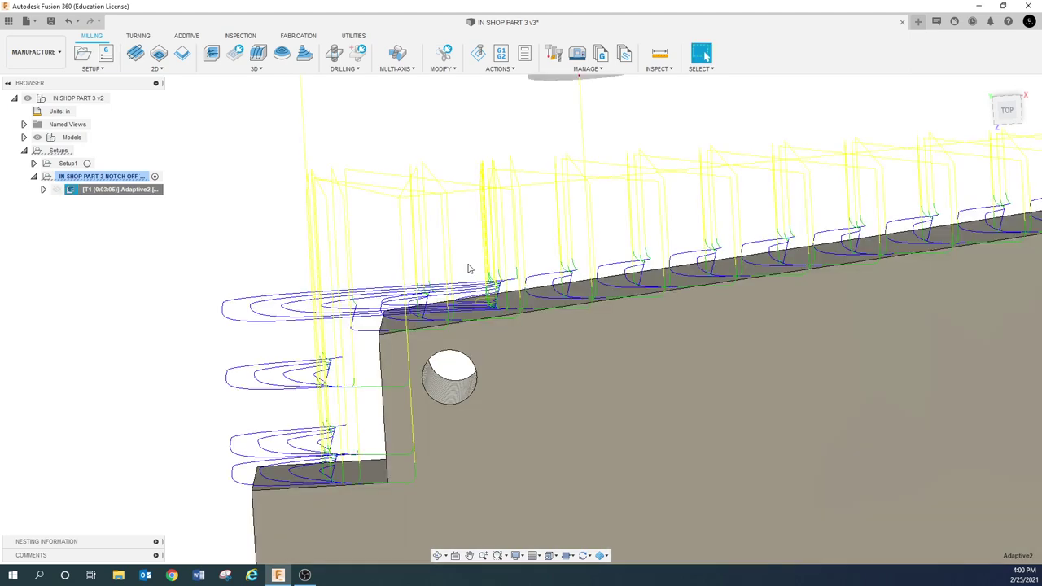
pyautogui.scroll(-2, 329, 289)
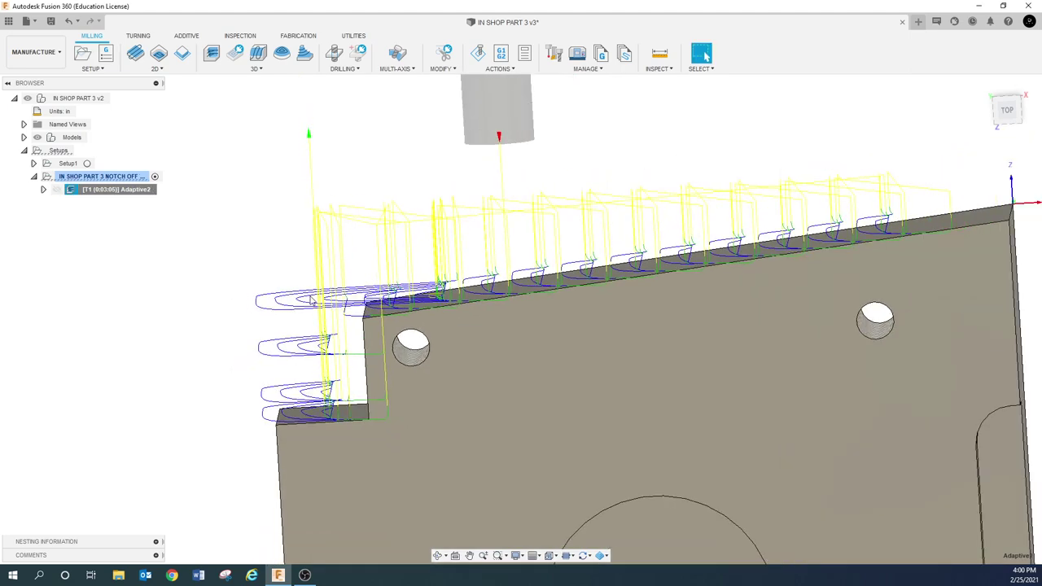
pyautogui.scroll(-2, 243, 345)
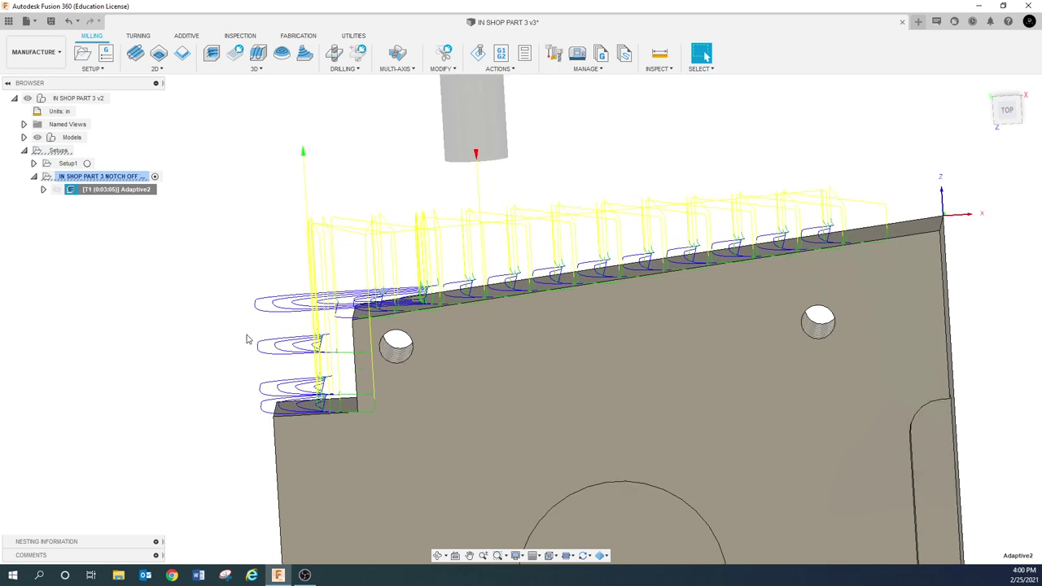
pyautogui.click(186, 312)
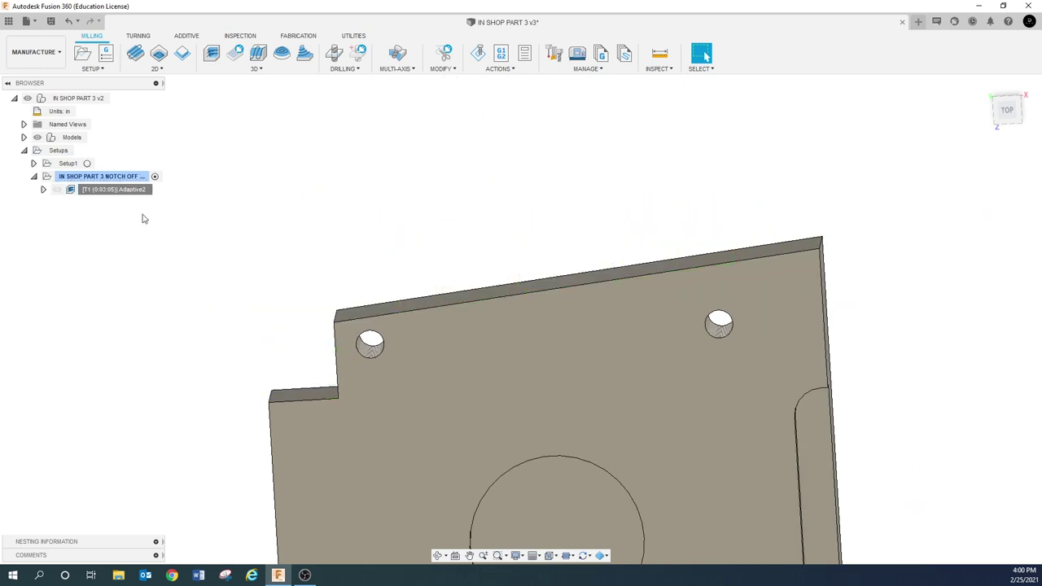
pyautogui.keyDown('shift'); pyautogui.moveTo(210, 271); pyautogui.dragTo(312, 382, button='middle'); pyautogui.keyUp('shift')
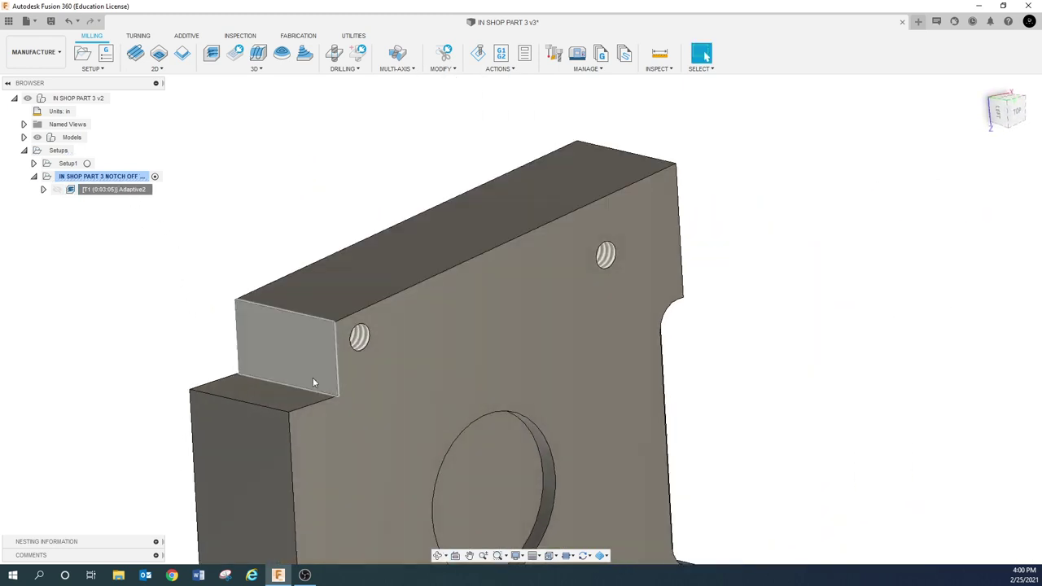
# Add a 2D Contour operation to the second setup after the adaptive clearing
pyautogui.moveTo(97, 197)
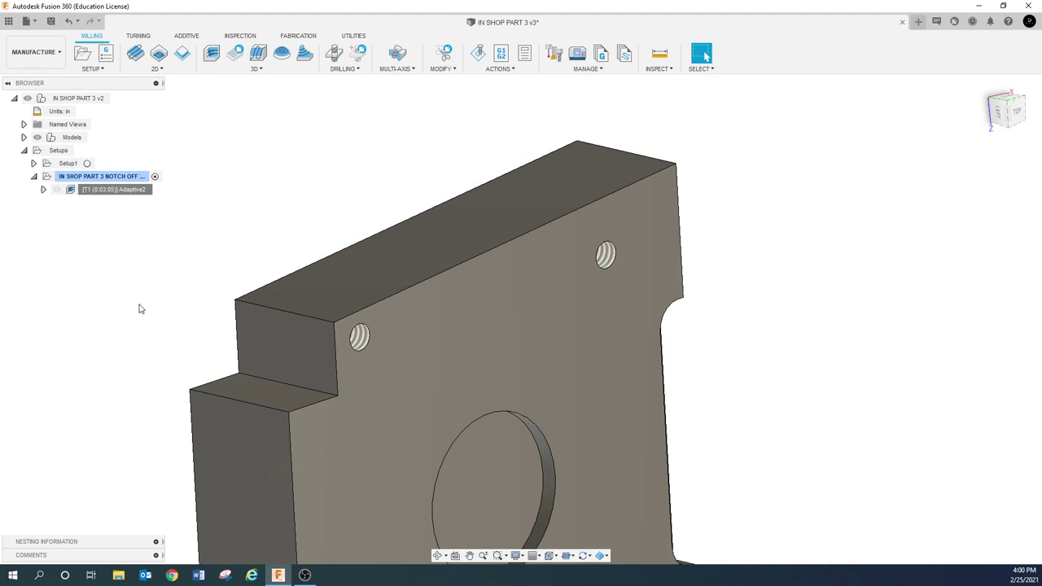
pyautogui.moveTo(133, 193)
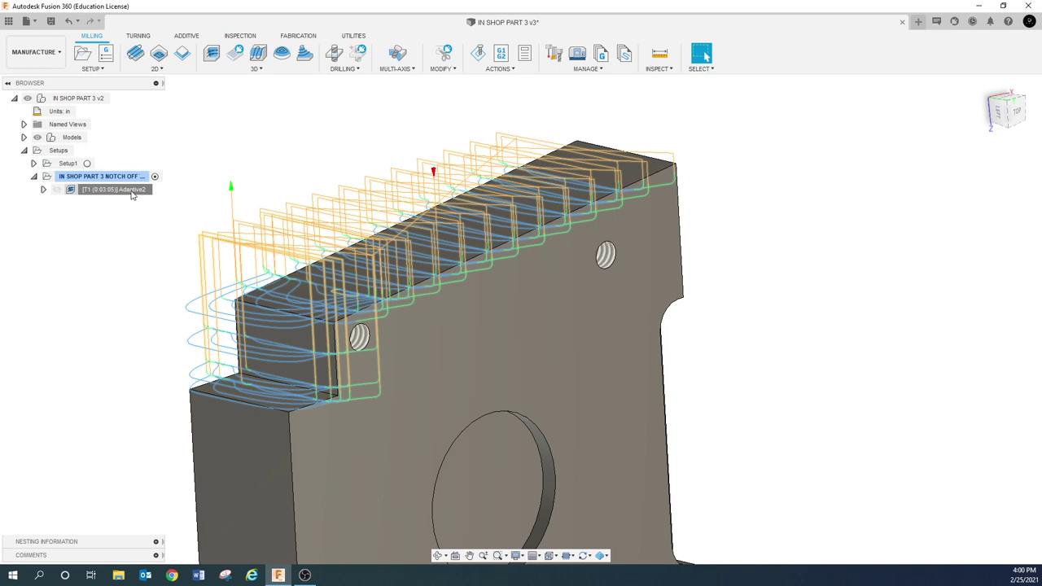
pyautogui.rightClick(133, 194)
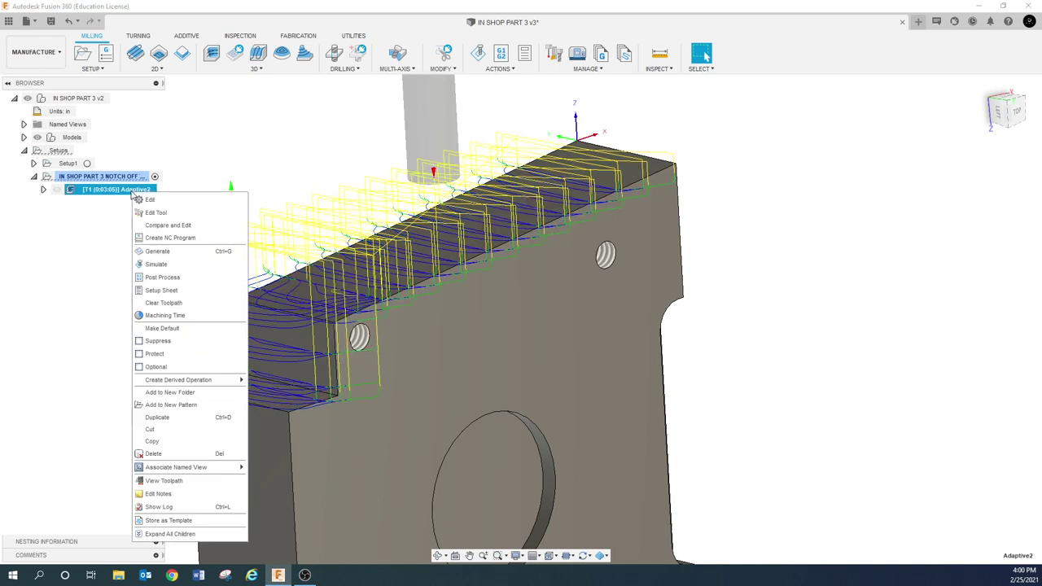
pyautogui.click(94, 217)
pyautogui.click(91, 178)
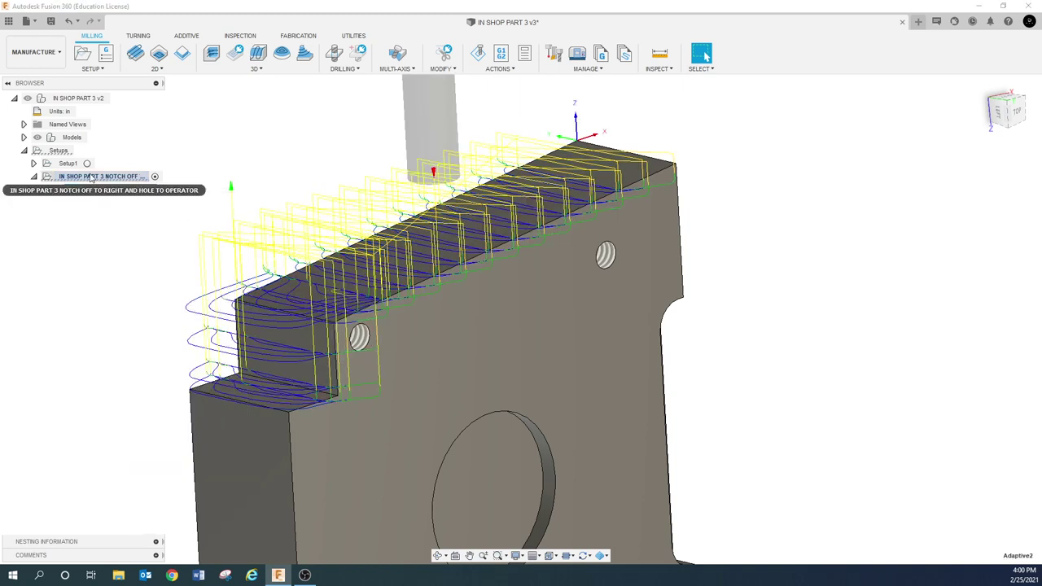
pyautogui.rightClick(91, 180)
pyautogui.moveTo(173, 198)
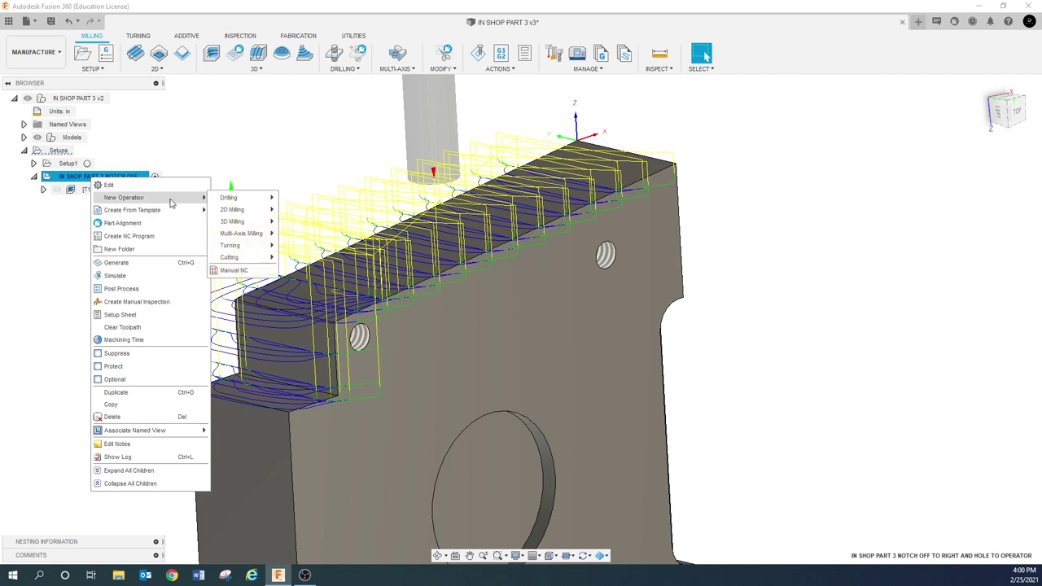
pyautogui.moveTo(234, 209)
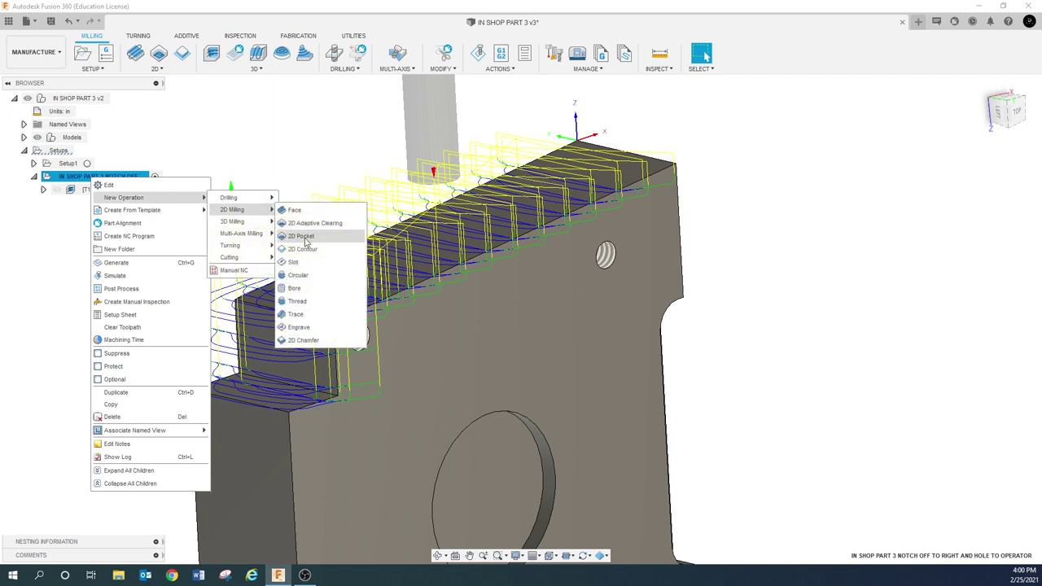
pyautogui.click(301, 249)
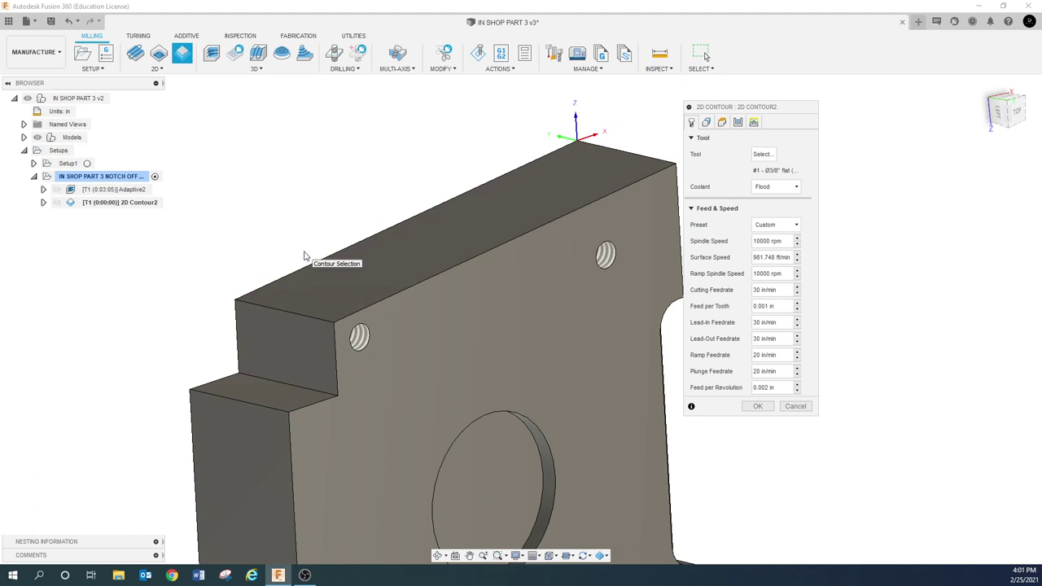
# Select the inner bottom edge of the notch, where its wall meets the floor, as the 2D contour's geometry
pyautogui.moveTo(599, 436)
pyautogui.keyDown('shift'); pyautogui.mouseDown(button='middle')
pyautogui.moveTo(604, 414)
pyautogui.moveTo(619, 424)
pyautogui.mouseUp(button='middle'); pyautogui.keyUp('shift')
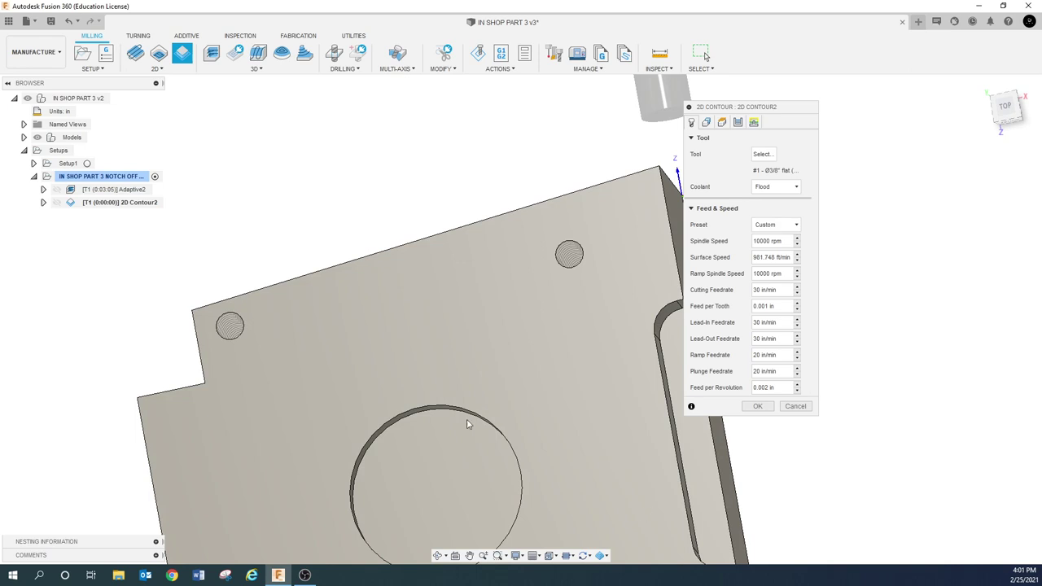
pyautogui.moveTo(468, 424)
pyautogui.keyDown('shift'); pyautogui.mouseDown(button='middle')
pyautogui.moveTo(524, 431)
pyautogui.moveTo(561, 419)
pyautogui.mouseUp(button='middle'); pyautogui.keyUp('shift')
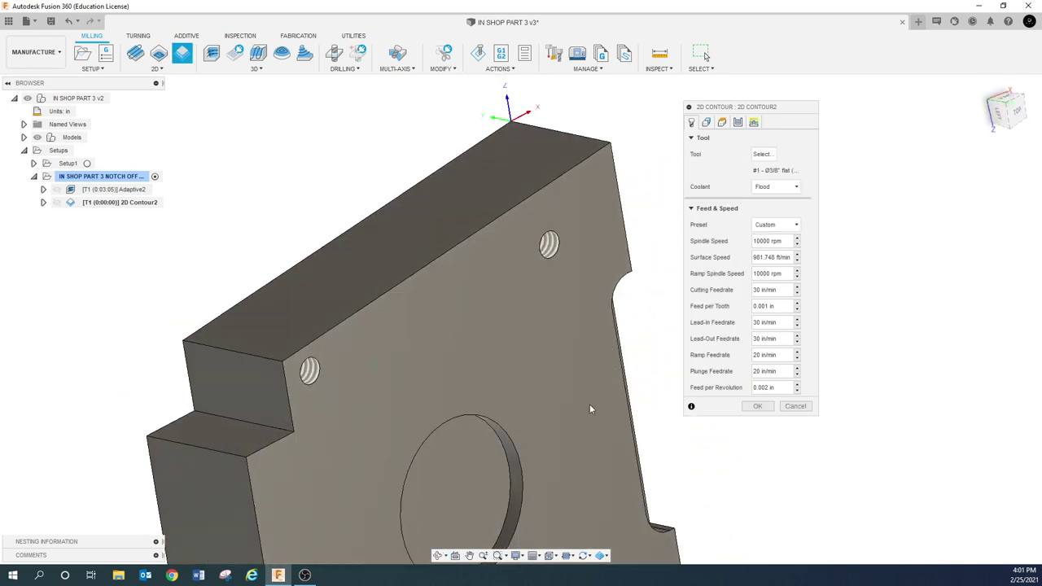
pyautogui.moveTo(732, 110); pyautogui.dragTo(721, 81)
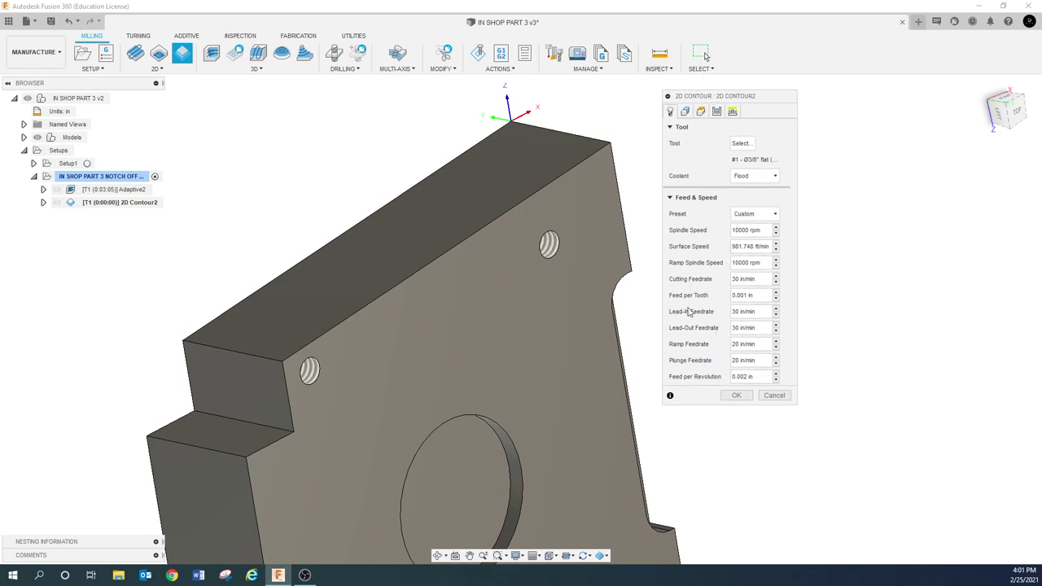
pyautogui.click(686, 113)
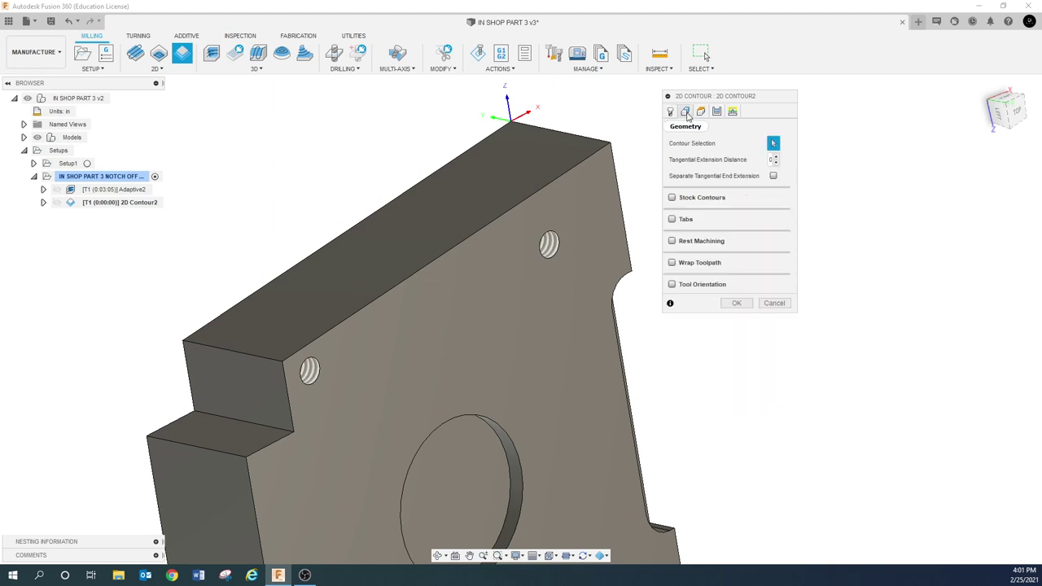
pyautogui.click(239, 420)
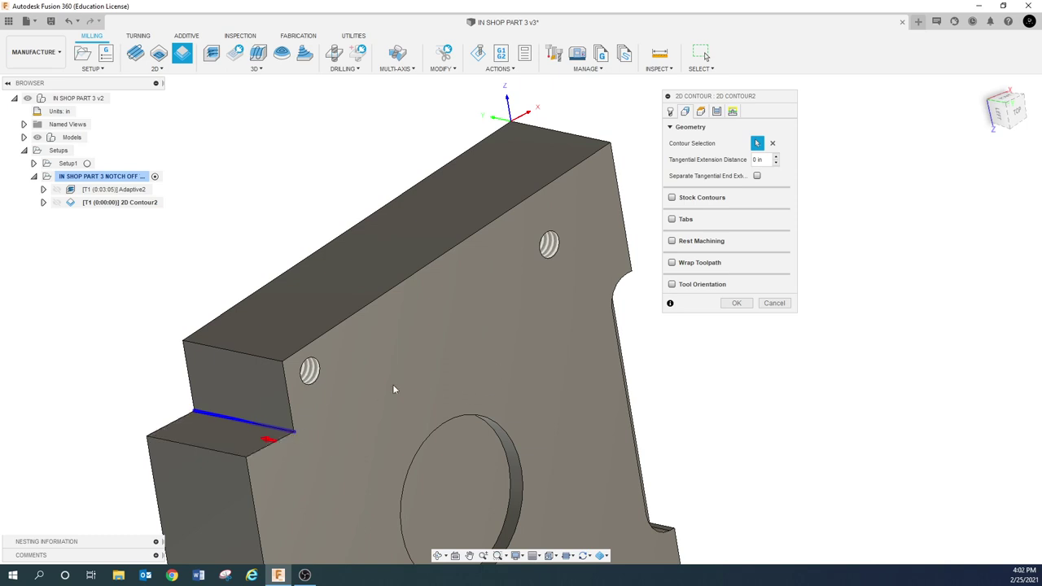
# Set the 2D contour's bottom height to Selection and pick the notch floor face as its reference
pyautogui.click(700, 111)
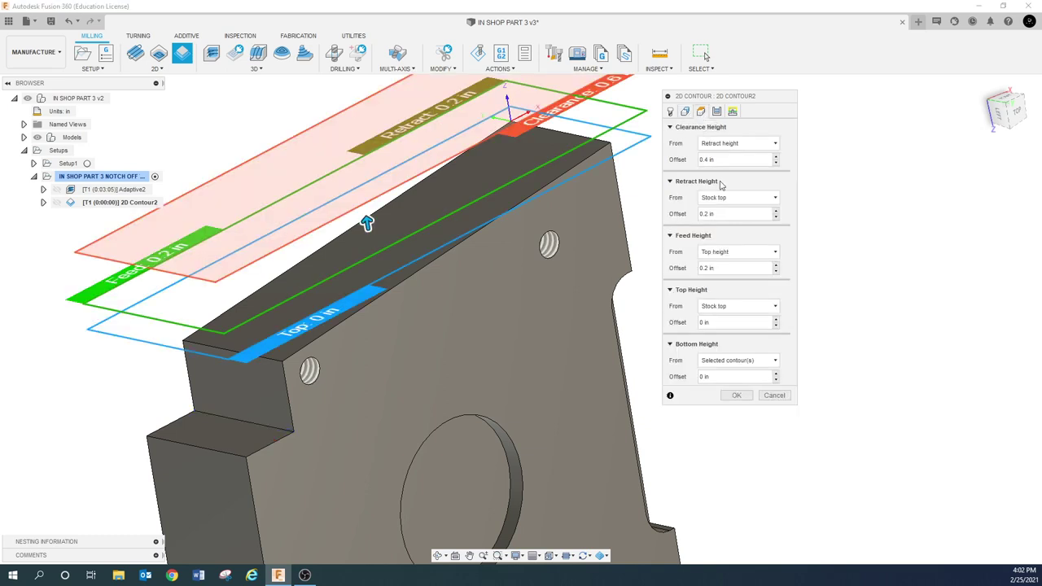
pyautogui.click(740, 362)
pyautogui.click(724, 484)
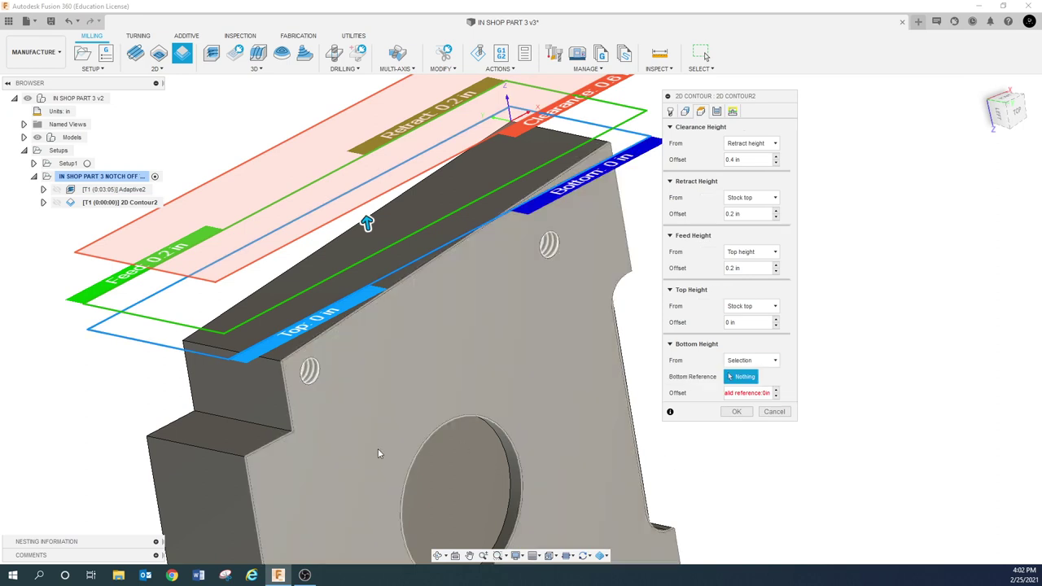
pyautogui.click(269, 424)
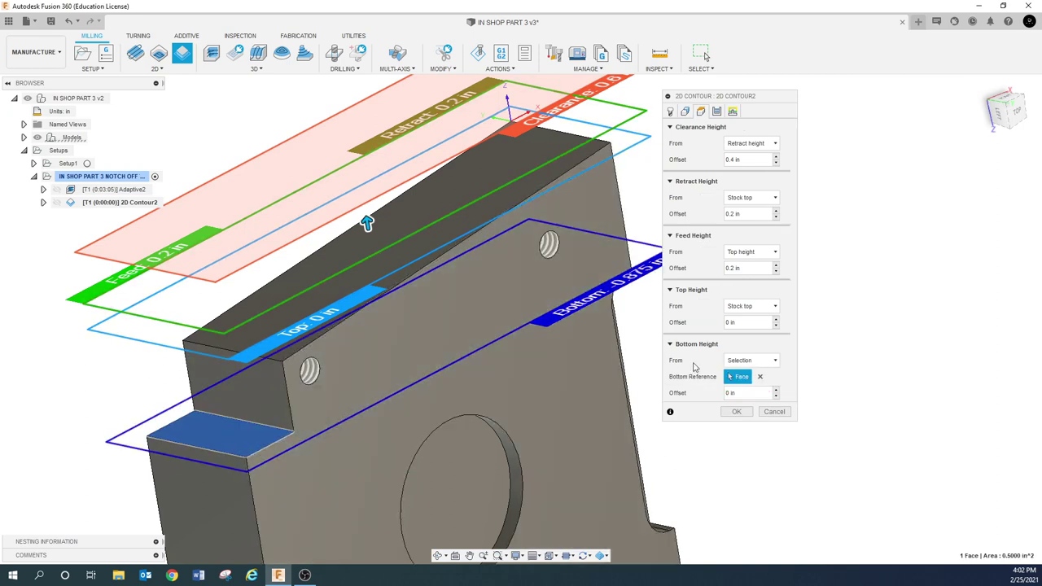
# Review the contour's pass settings, keep In computer compensation, generate the toolpath, and check its path along the notch
pyautogui.click(716, 111)
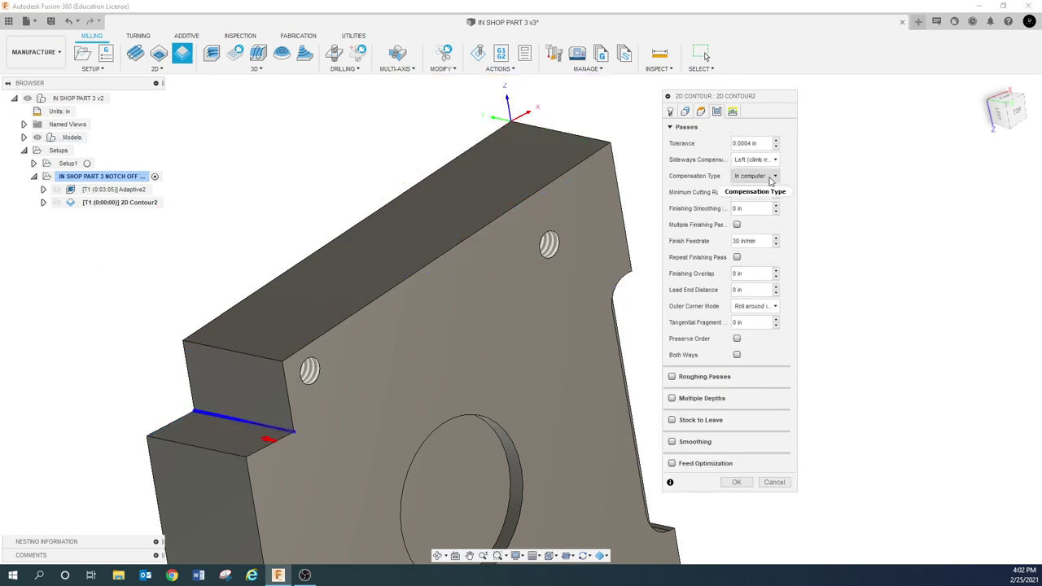
pyautogui.moveTo(770, 181)
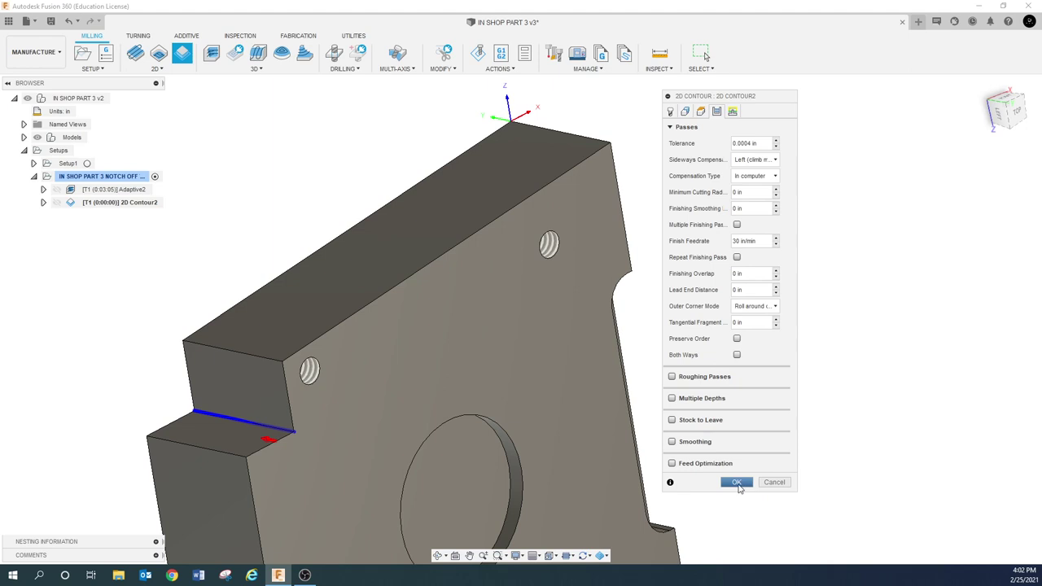
pyautogui.click(737, 482)
pyautogui.scroll(-2, 191, 402)
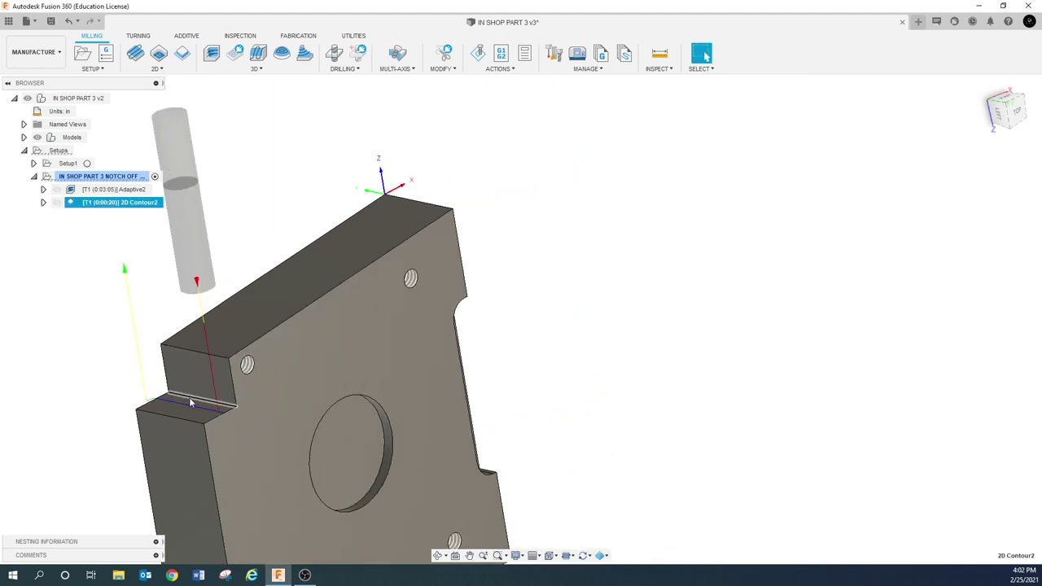
pyautogui.keyDown('shift'); pyautogui.moveTo(190, 402); pyautogui.dragTo(123, 333, button='middle'); pyautogui.keyUp('shift')
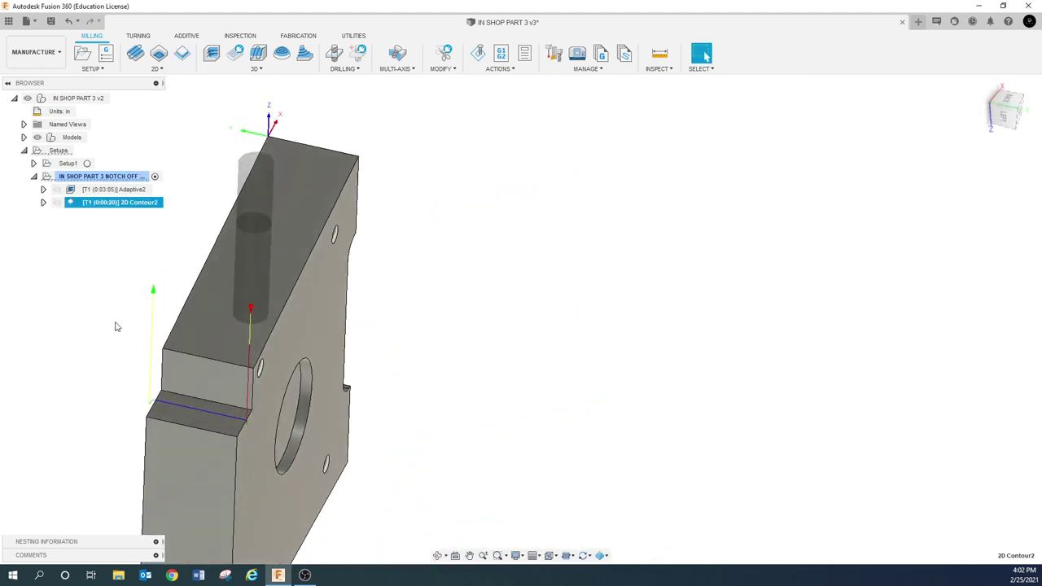
# Simulate the whole second setup, adjusting the playback speed to watch the adaptive clearing and the 2D contour finish the notch
pyautogui.click(111, 176)
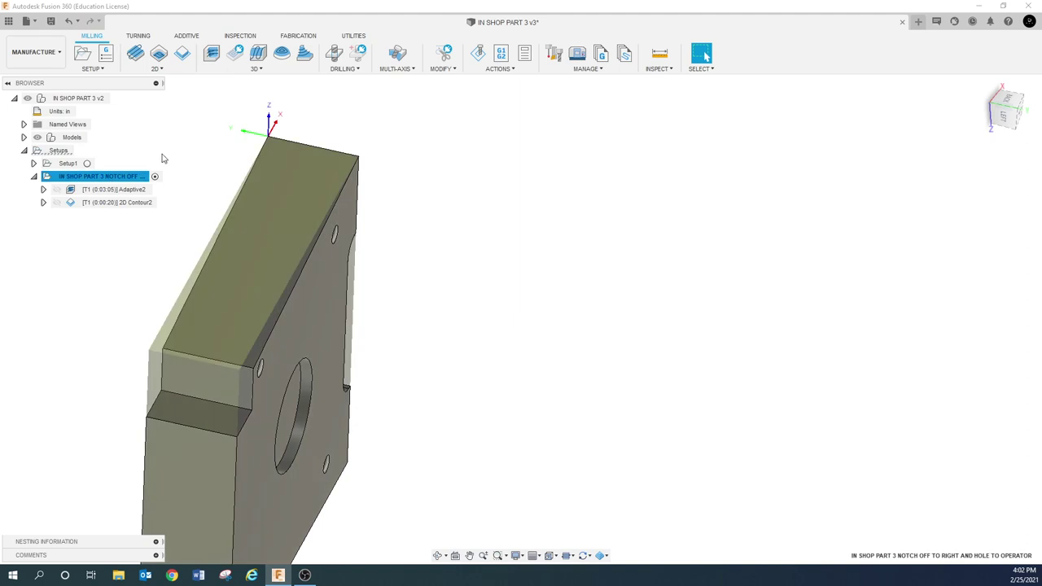
pyautogui.click(478, 56)
pyautogui.click(520, 511)
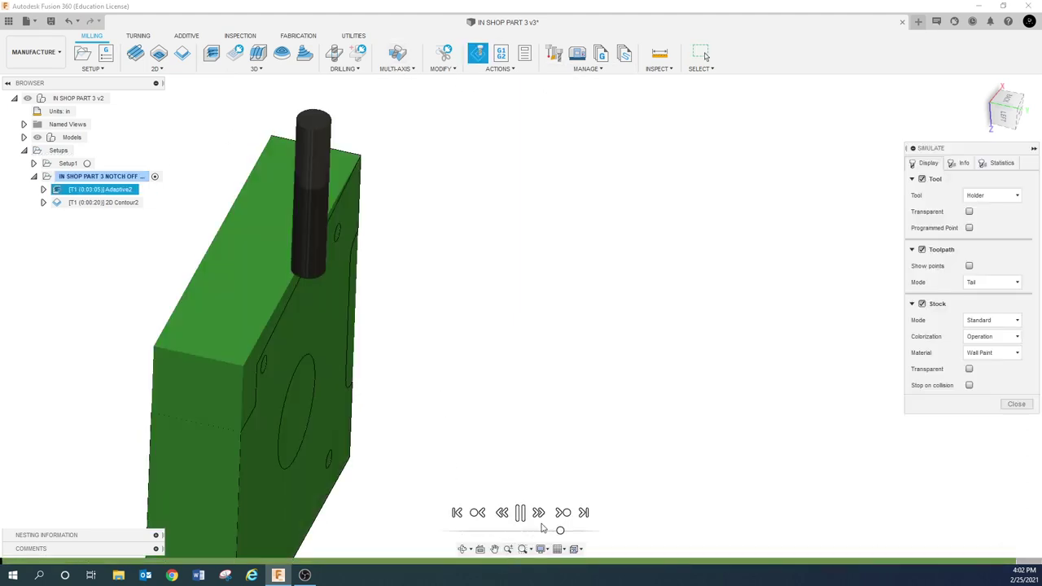
pyautogui.keyDown('shift'); pyautogui.moveTo(493, 537); pyautogui.dragTo(570, 381, button='middle'); pyautogui.keyUp('shift')
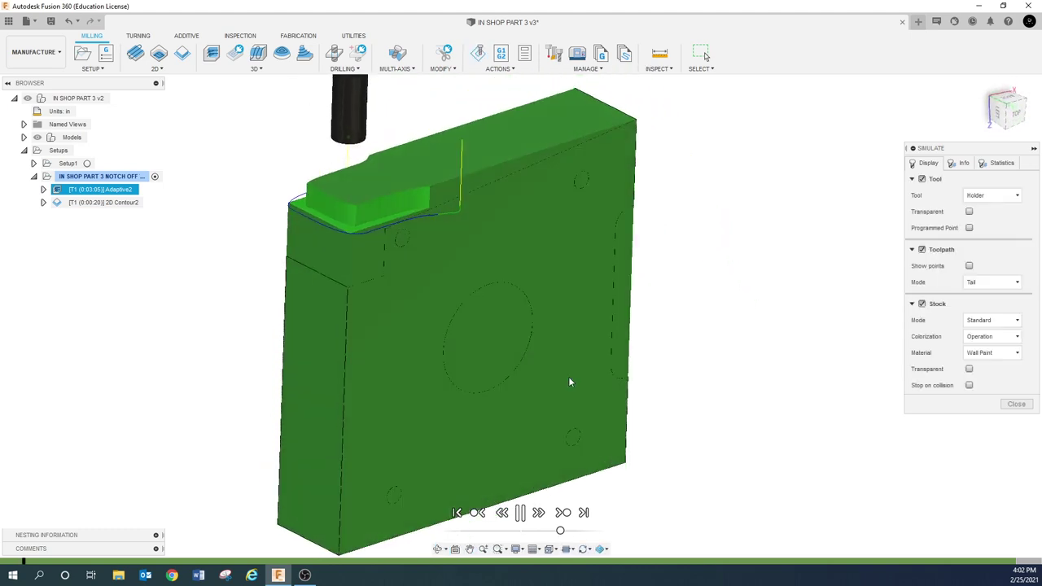
pyautogui.click(567, 532)
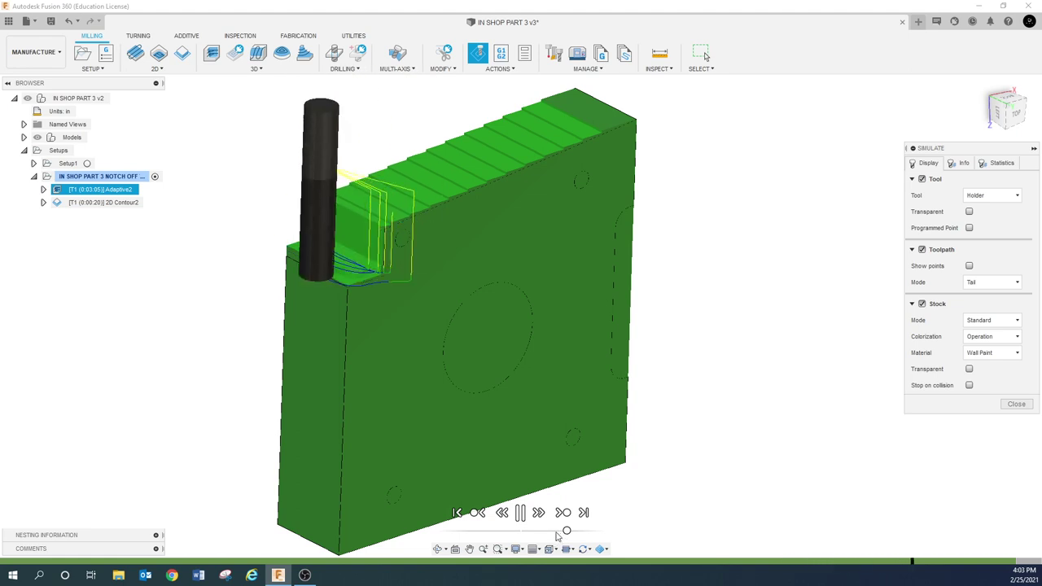
pyautogui.click(556, 532)
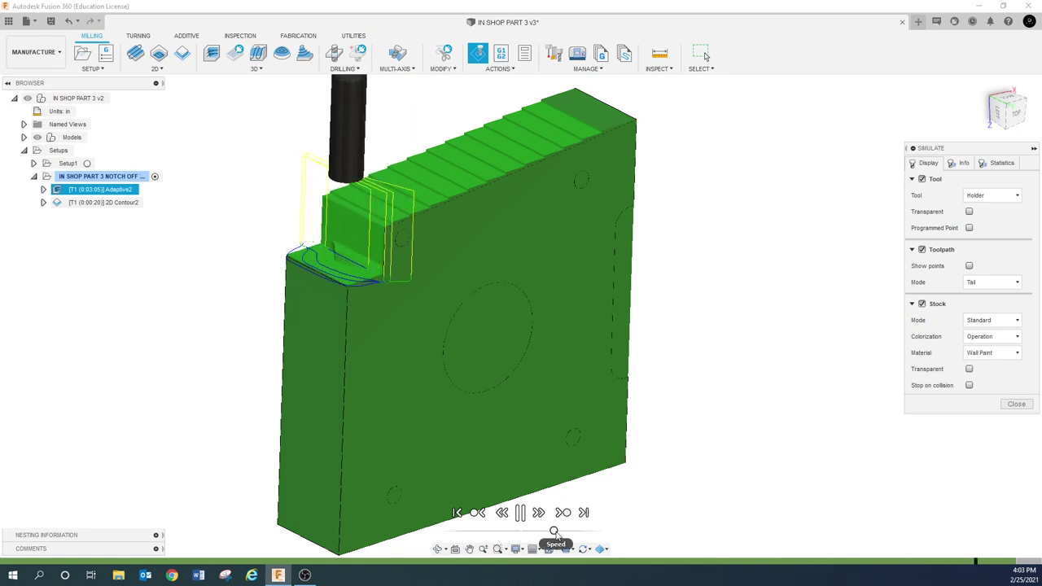
pyautogui.moveTo(554, 531); pyautogui.dragTo(559, 532)
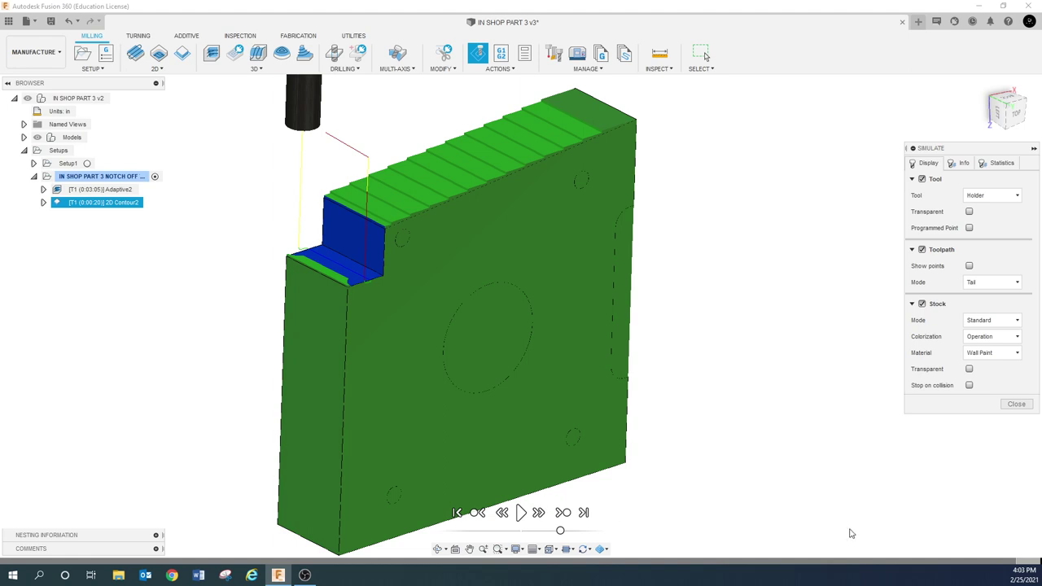
# Replay the simulation from the end of the adaptive clearing at slower speed, pausing to inspect the contour tool's entry beside the notch
pyautogui.click(1005, 562)
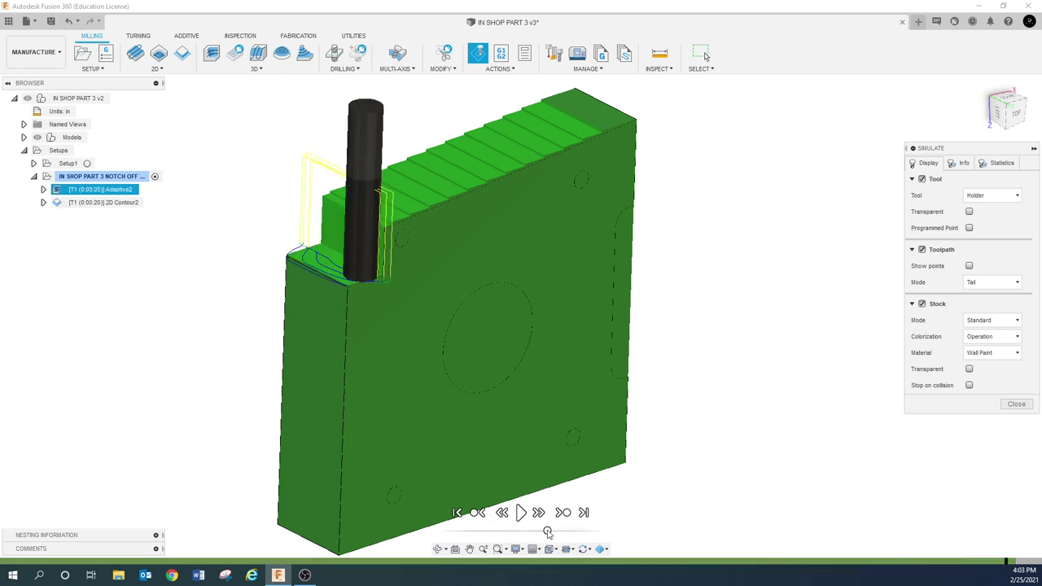
pyautogui.click(521, 512)
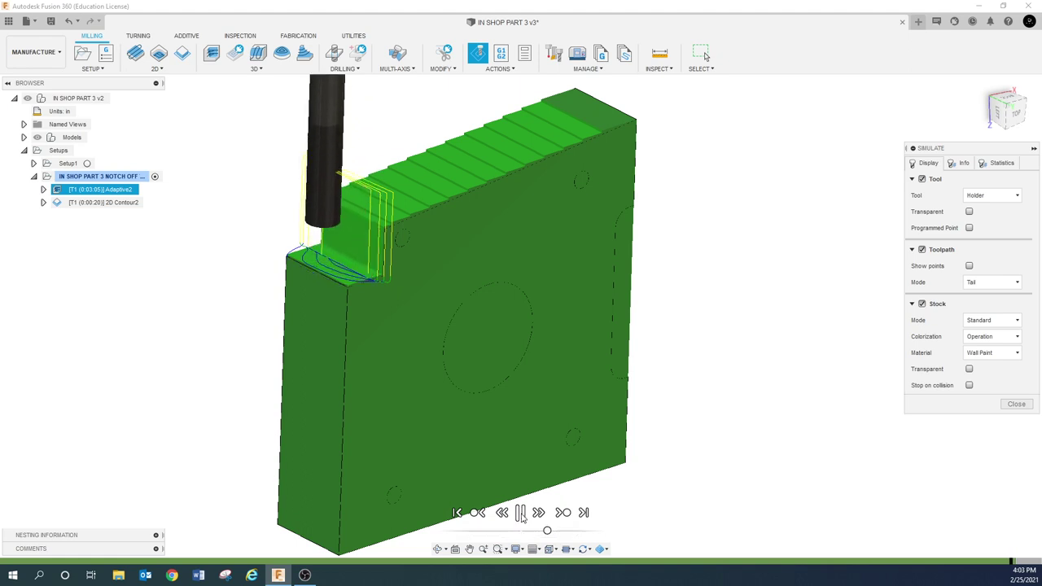
pyautogui.click(520, 513)
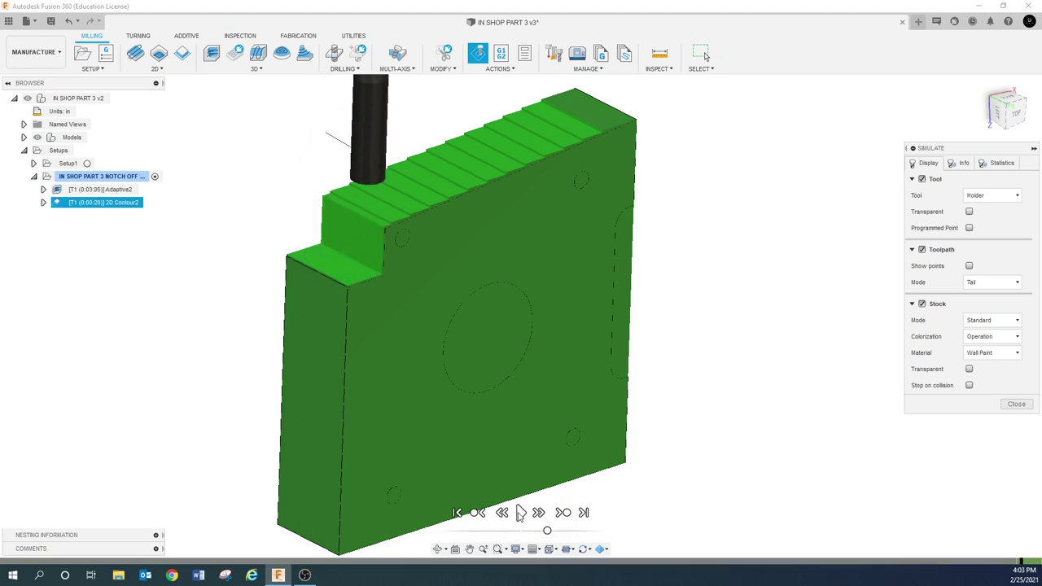
pyautogui.keyDown('shift'); pyautogui.moveTo(364, 317); pyautogui.dragTo(403, 297, button='middle'); pyautogui.keyUp('shift')
pyautogui.click(520, 512)
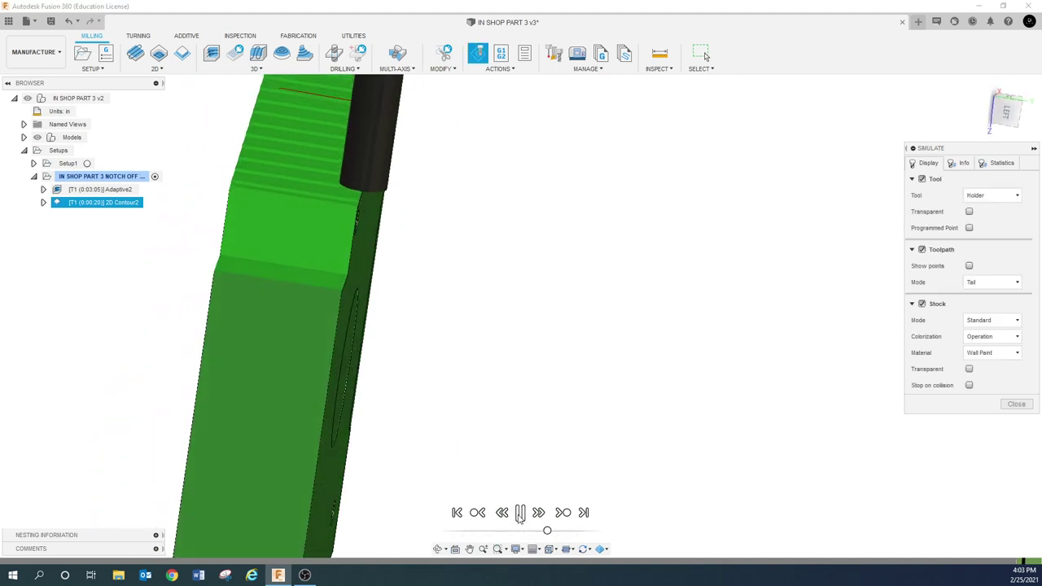
pyautogui.click(519, 516)
pyautogui.keyDown('shift'); pyautogui.moveTo(385, 350); pyautogui.dragTo(351, 300, button='middle'); pyautogui.keyUp('shift')
pyautogui.scroll(2, 351, 300)
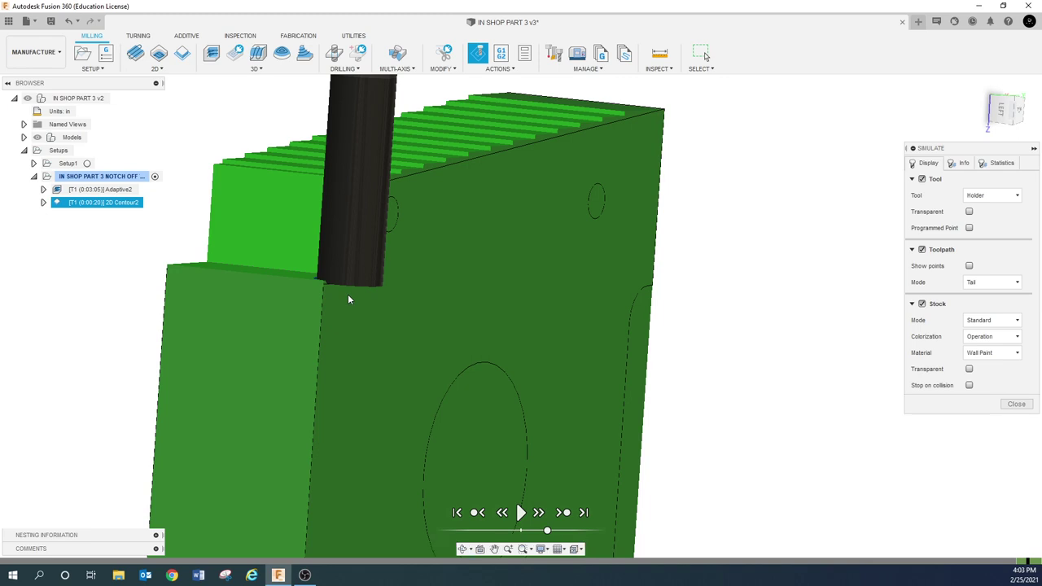
# Play the simulation through the end of the 2D Contour2 toolpath, watching the cutter at the notch
pyautogui.scroll(5, 337, 286)
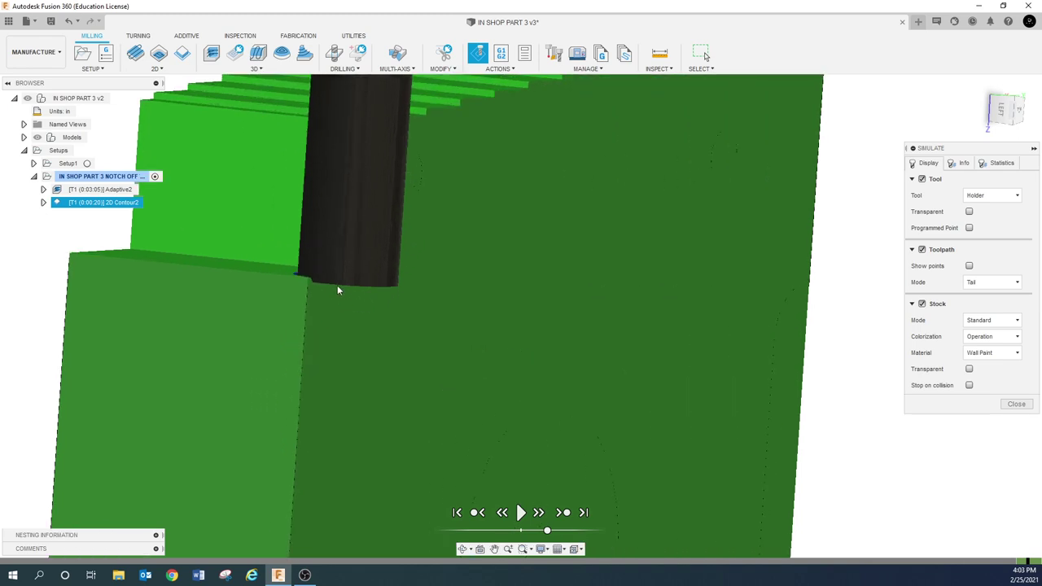
pyautogui.scroll(-5, 312, 287)
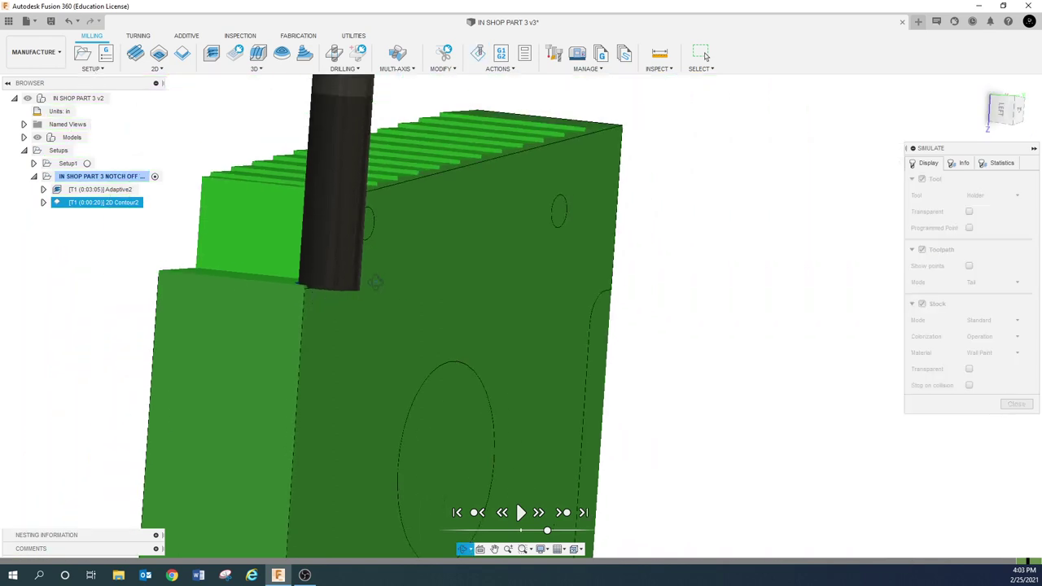
pyautogui.scroll(3, 317, 298)
pyautogui.click(521, 511)
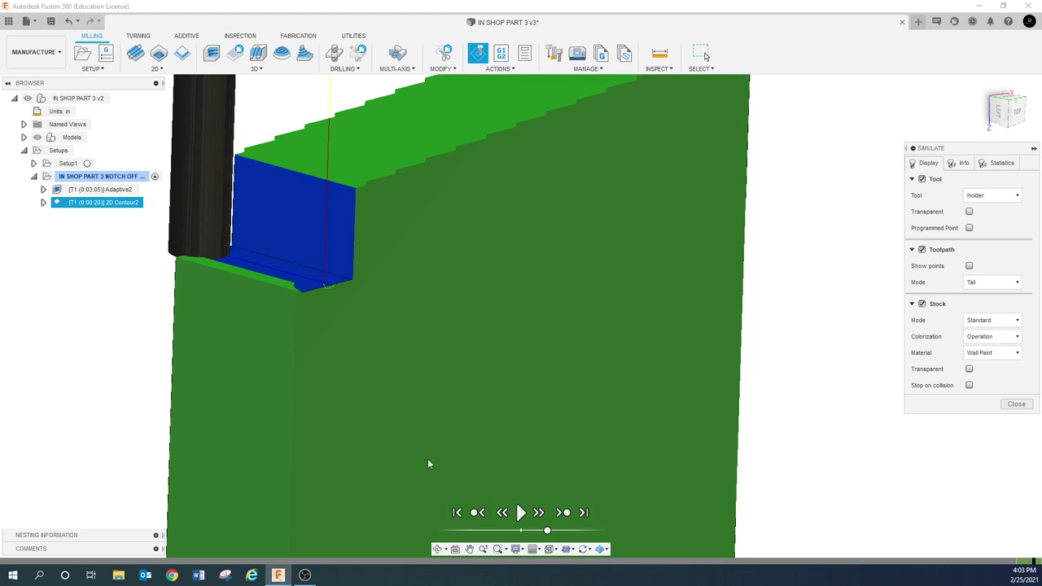
pyautogui.keyDown('shift'); pyautogui.moveTo(427, 459); pyautogui.dragTo(240, 329, button='middle'); pyautogui.keyUp('shift')
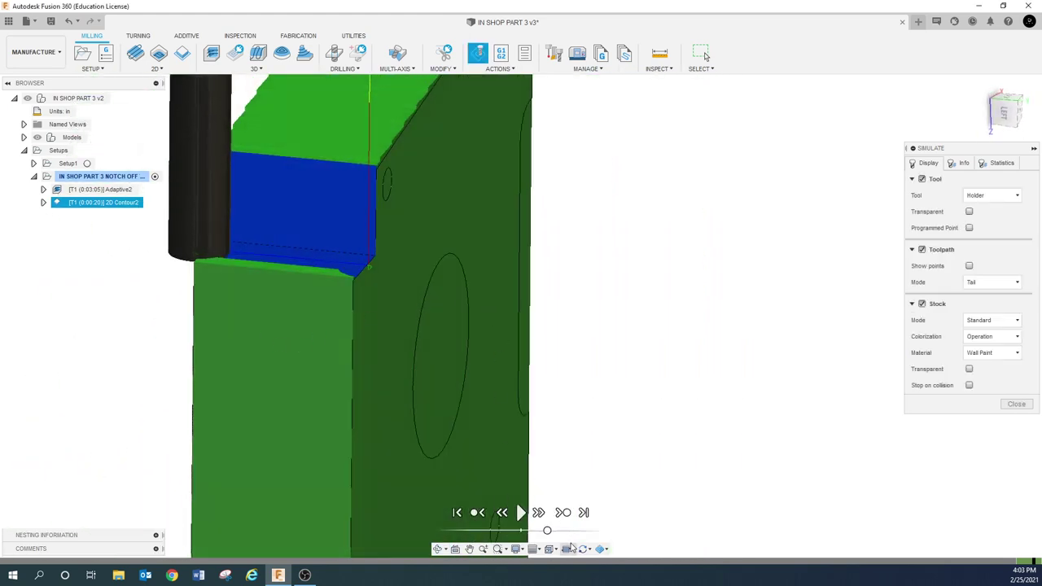
pyautogui.click(521, 512)
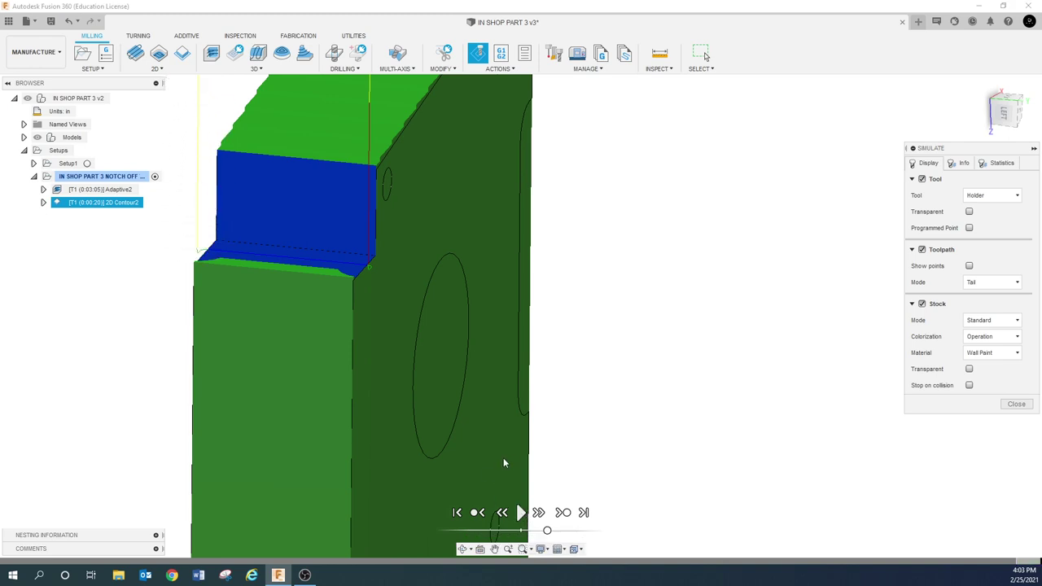
# Examine the notch floor of the simulated stock for uncut material and close the simulation
pyautogui.keyDown('shift'); pyautogui.moveTo(381, 353); pyautogui.dragTo(314, 366, button='middle'); pyautogui.keyUp('shift')
pyautogui.scroll(2, 314, 365)
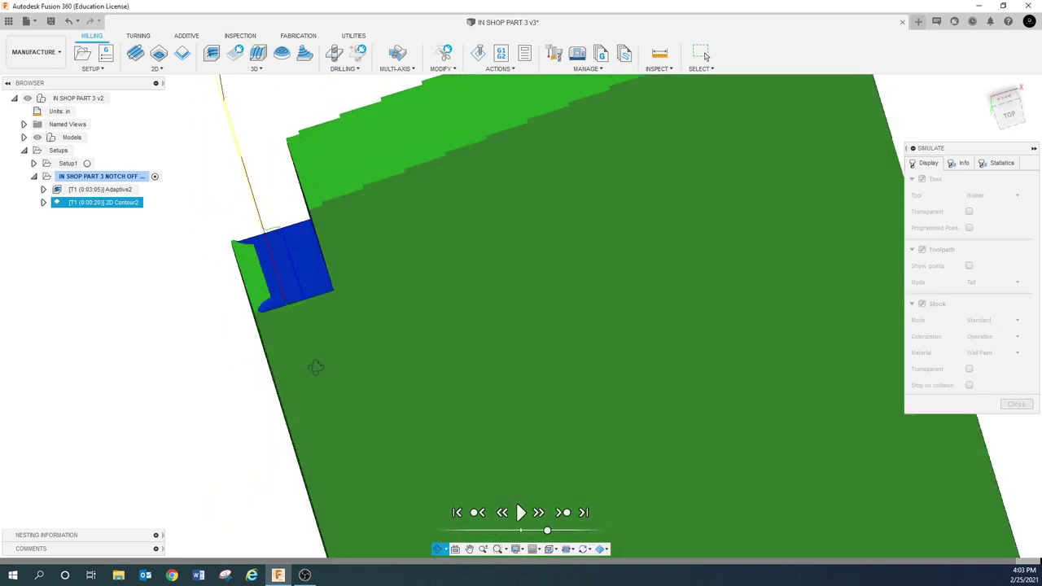
pyautogui.scroll(1, 262, 286)
pyautogui.scroll(1, 262, 286)
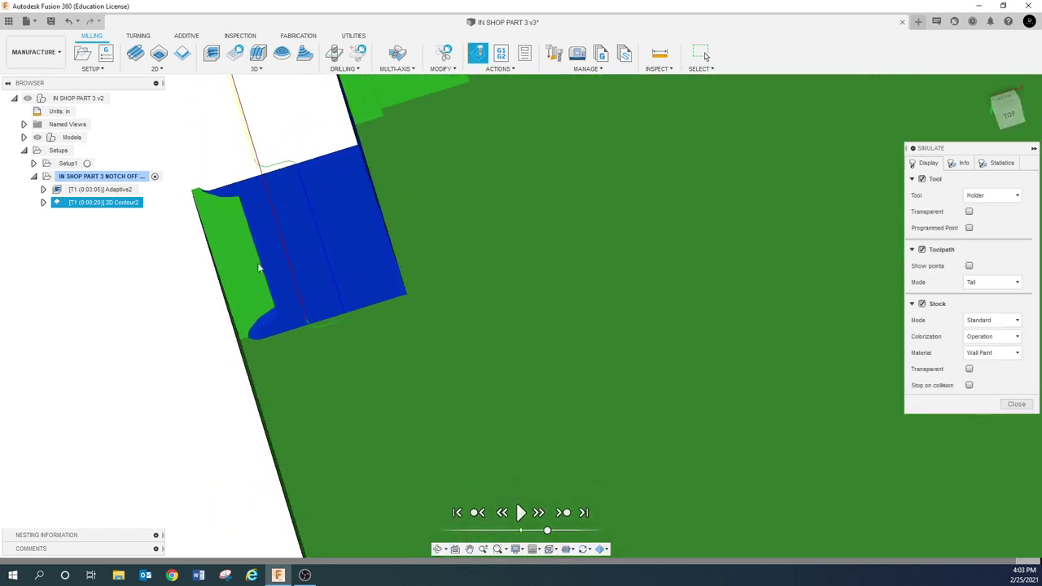
pyautogui.scroll(-2, 248, 296)
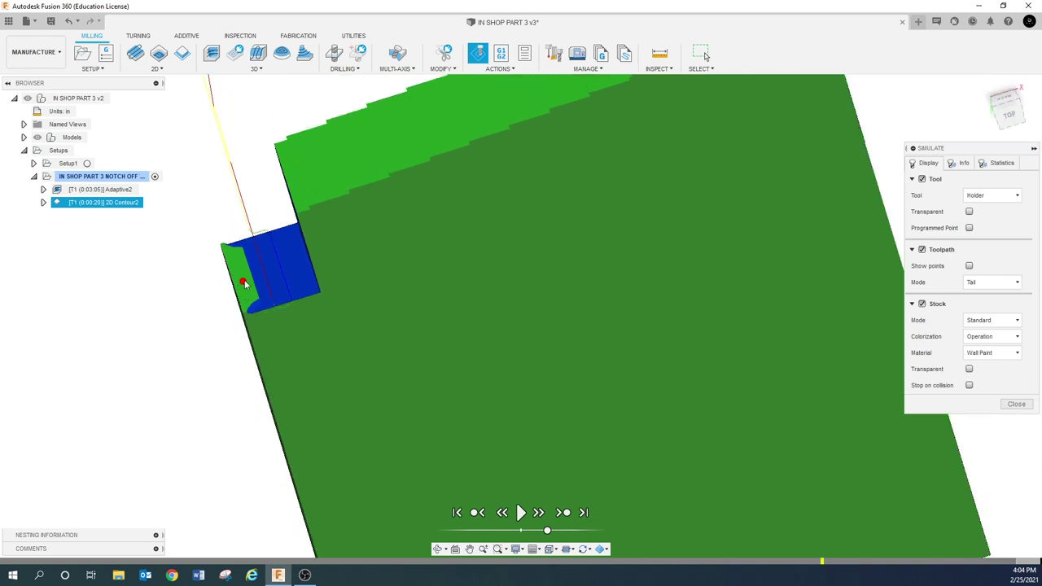
pyautogui.keyDown('shift'); pyautogui.moveTo(341, 315); pyautogui.dragTo(360, 305, button='middle'); pyautogui.keyUp('shift')
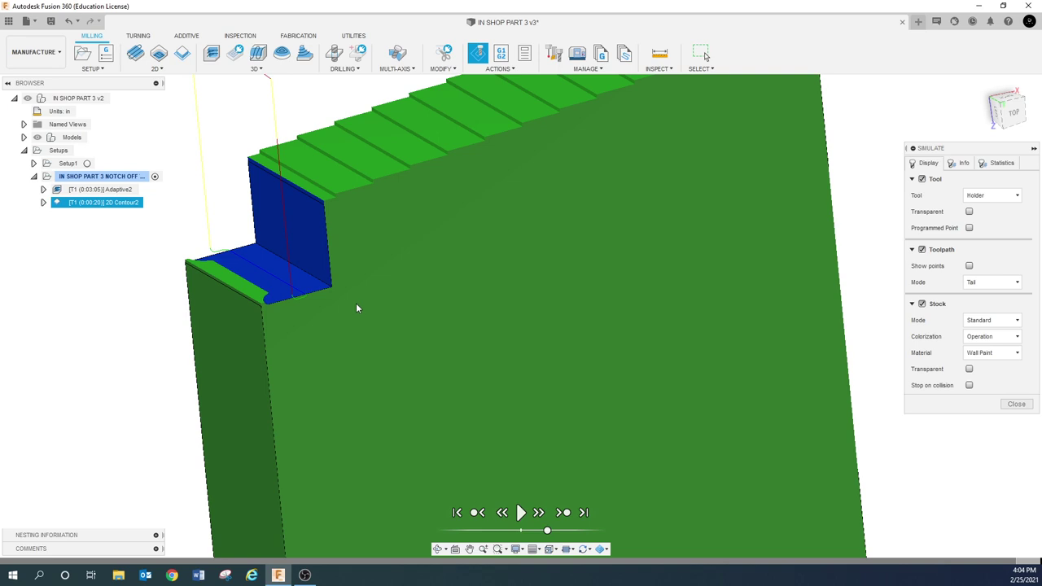
pyautogui.click(1016, 404)
# Edit the 2D Contour2 operation to use a tangential fragment extension distance of 0.2 in
pyautogui.rightClick(130, 203)
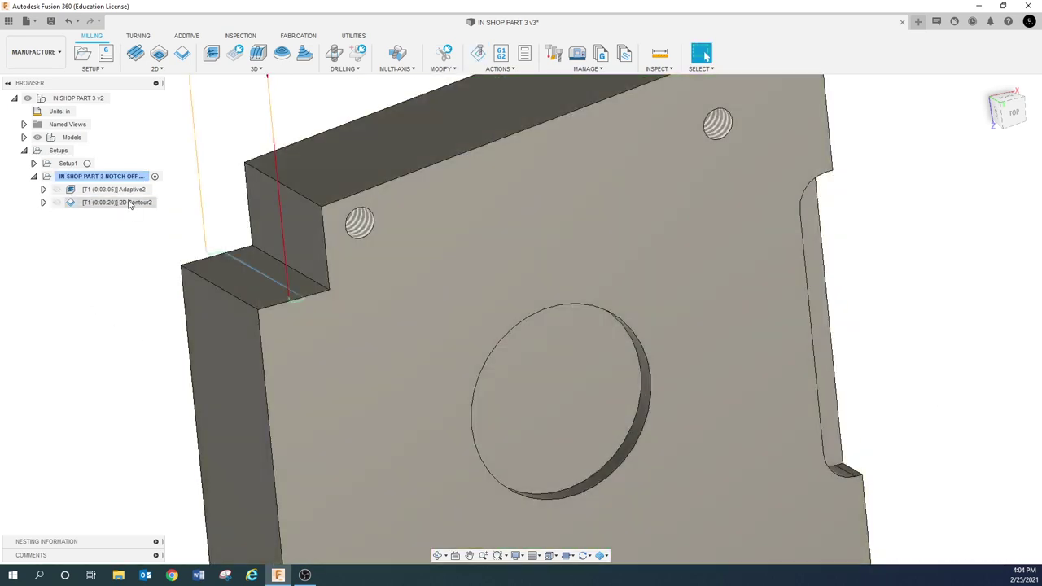
pyautogui.click(147, 209)
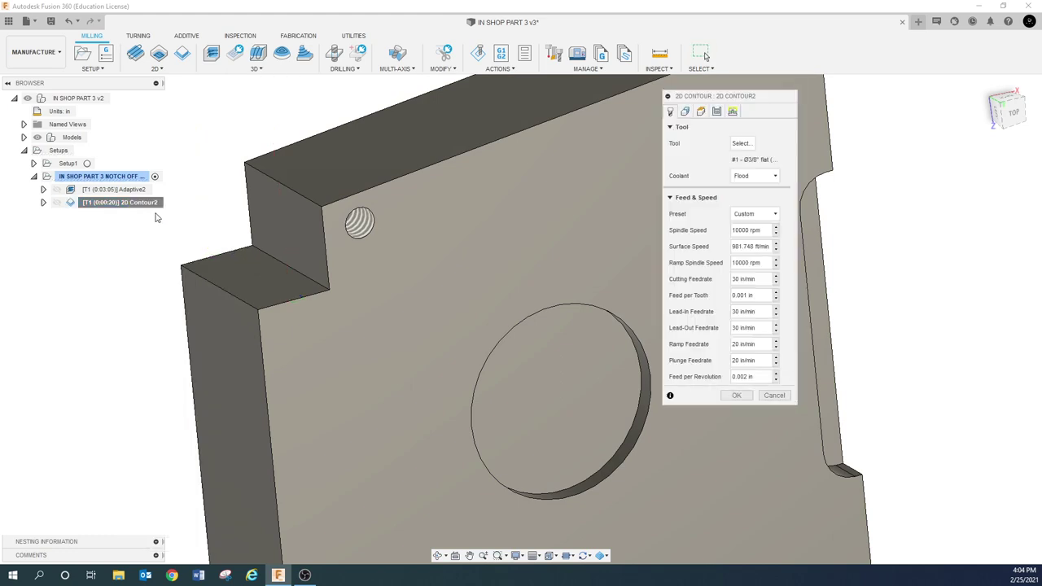
pyautogui.click(685, 112)
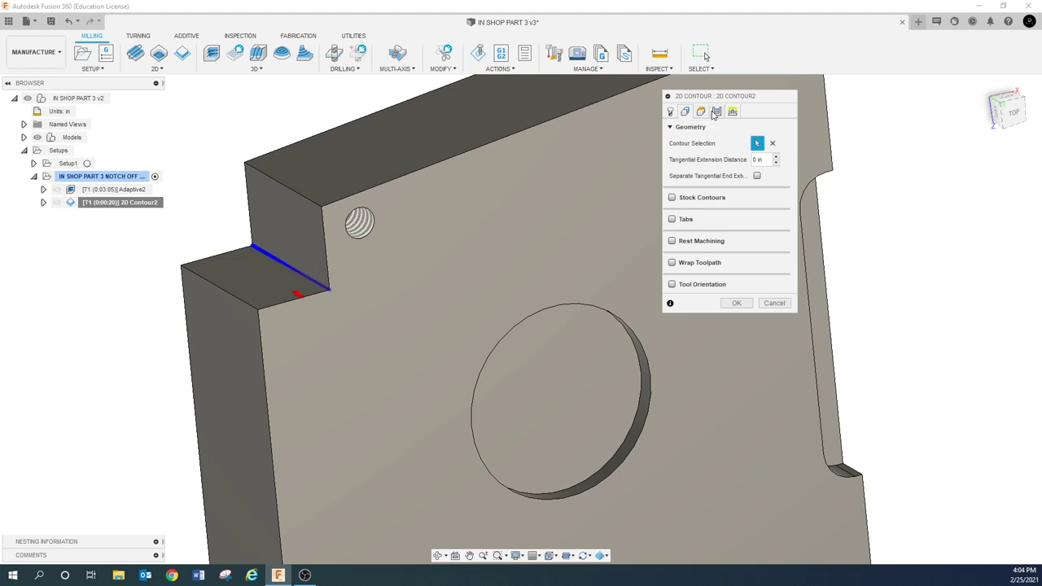
pyautogui.click(716, 111)
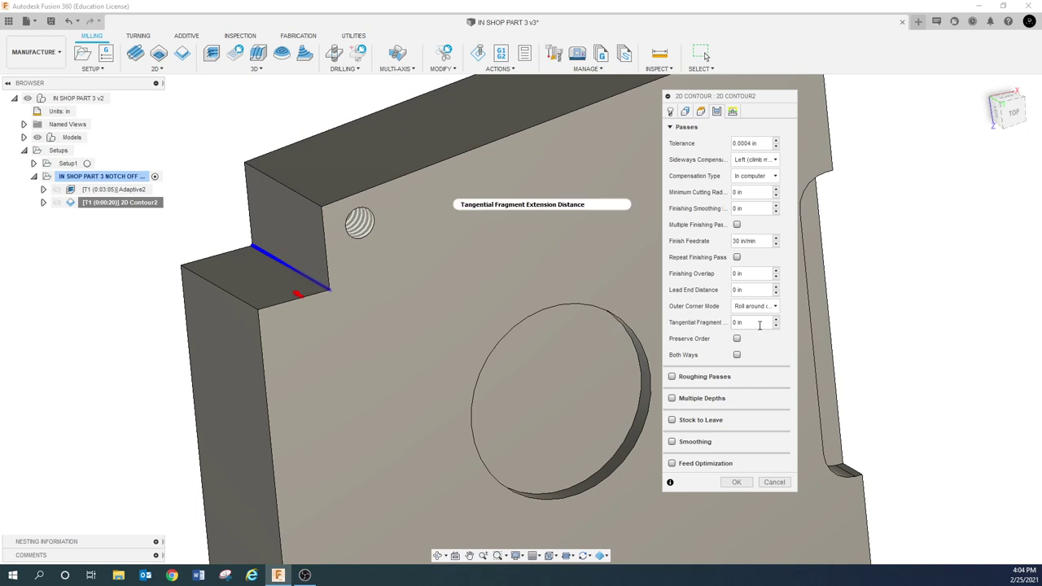
pyautogui.moveTo(759, 325)
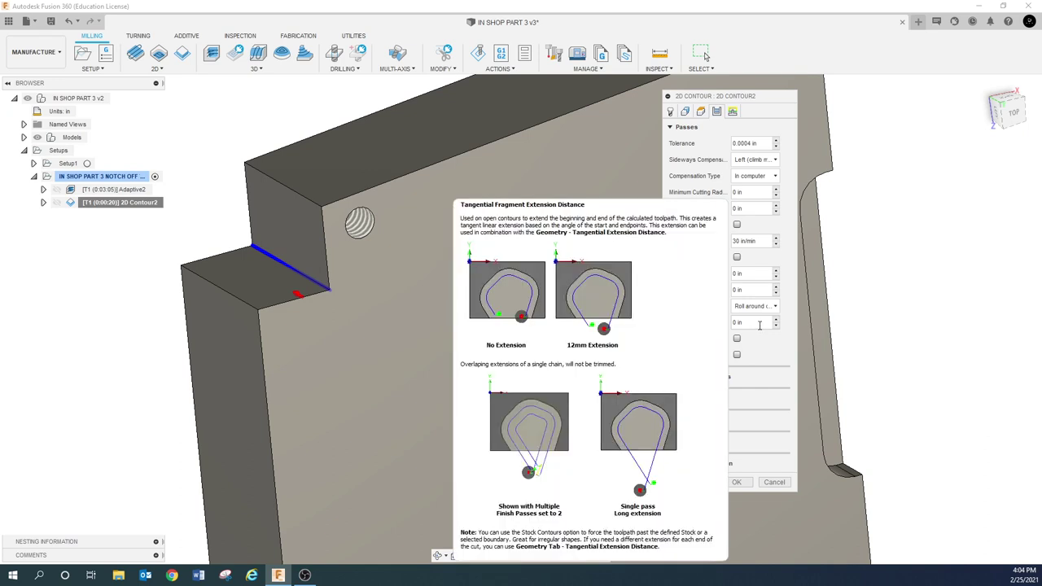
pyautogui.click(759, 325)
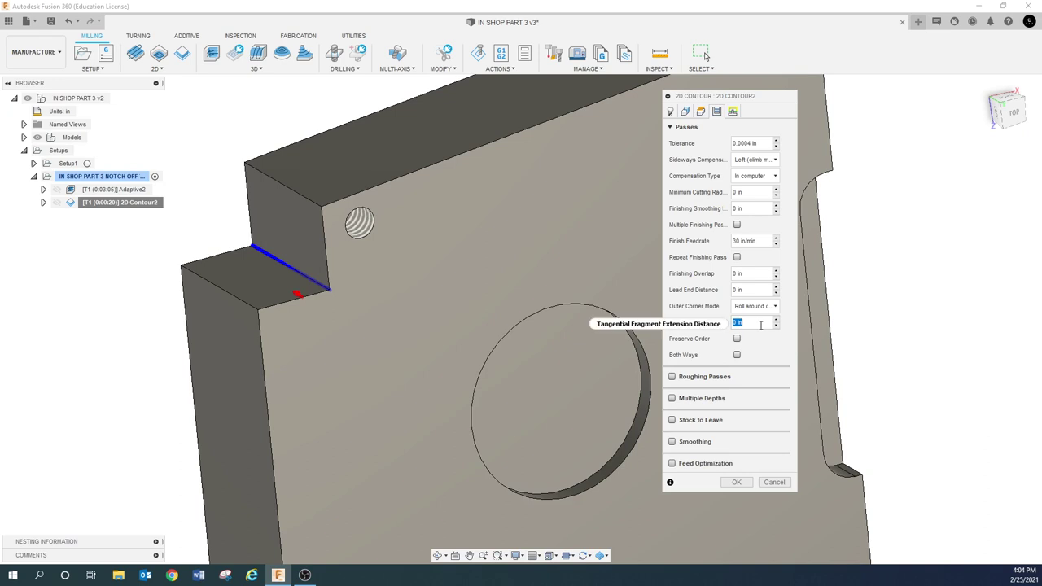
pyautogui.moveTo(760, 325)
pyautogui.doubleClick(757, 325)
pyautogui.write('2')
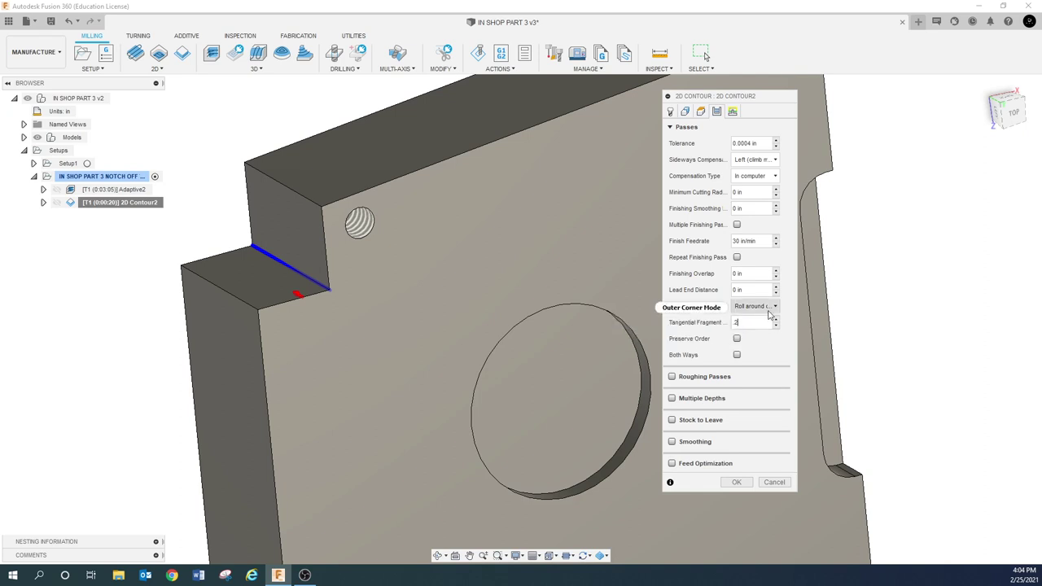
pyautogui.click(736, 482)
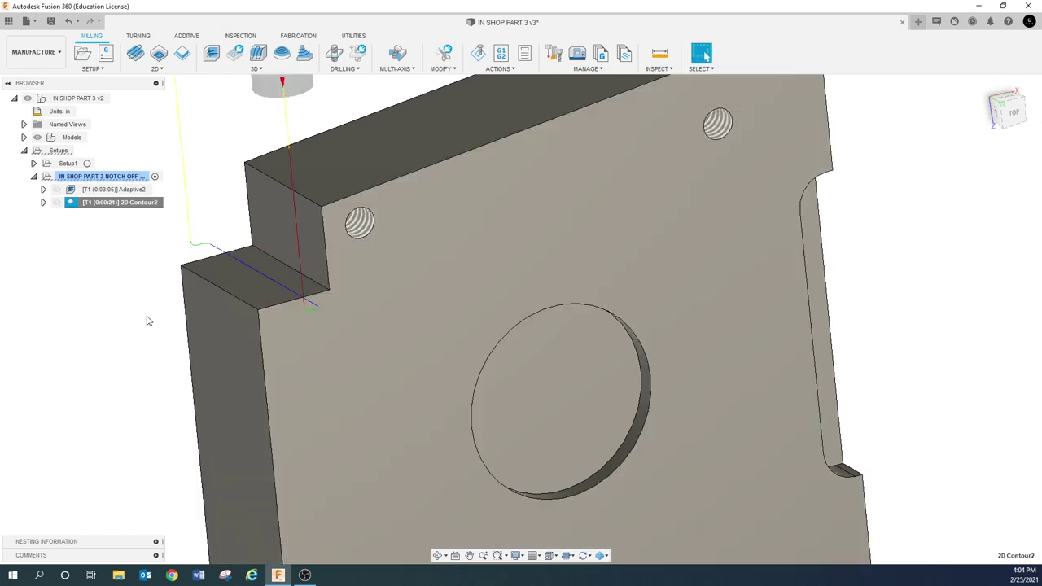
# Simulate the whole notch setup to check the extended contour pass, and close the simulation
pyautogui.keyDown('shift'); pyautogui.moveTo(146, 323); pyautogui.dragTo(105, 293, button='middle'); pyautogui.keyUp('shift')
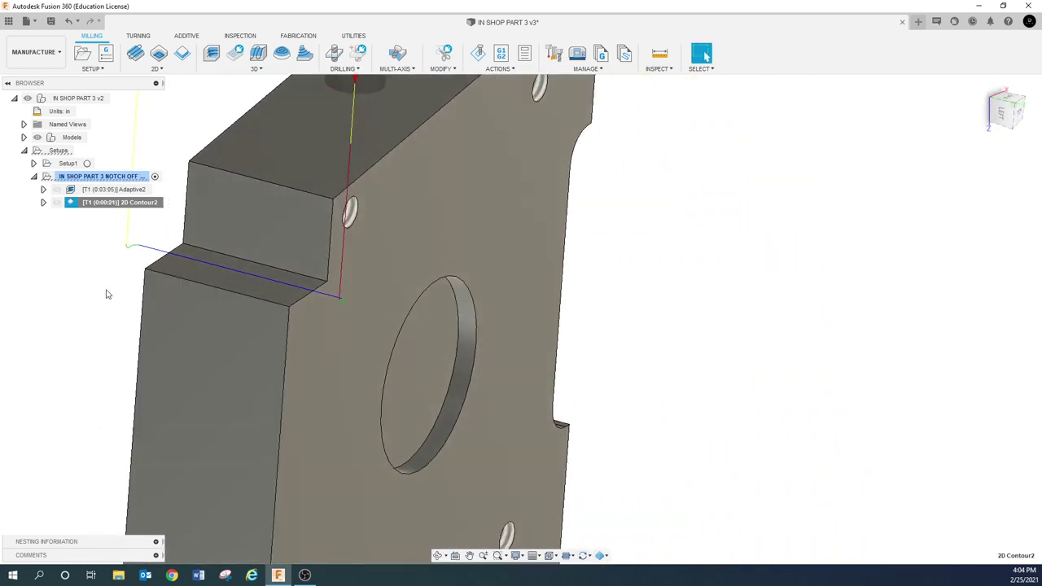
pyautogui.click(94, 176)
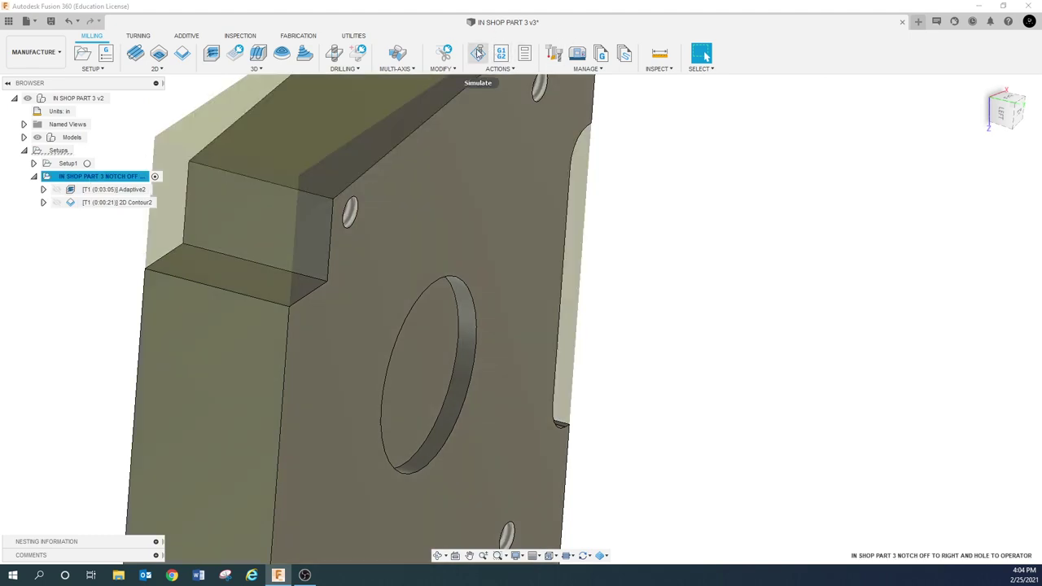
pyautogui.click(478, 53)
pyautogui.click(521, 511)
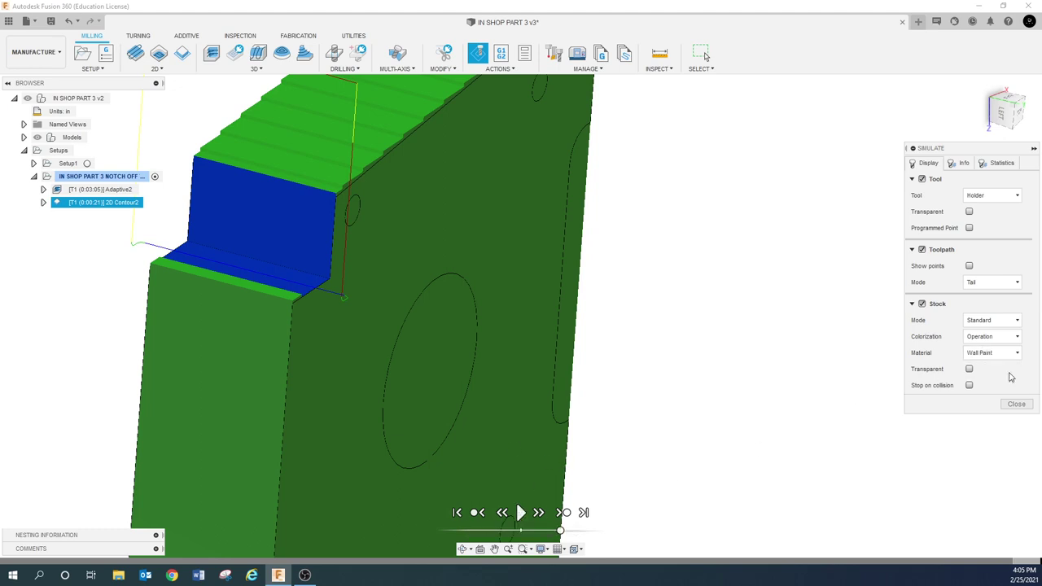
pyautogui.click(1016, 404)
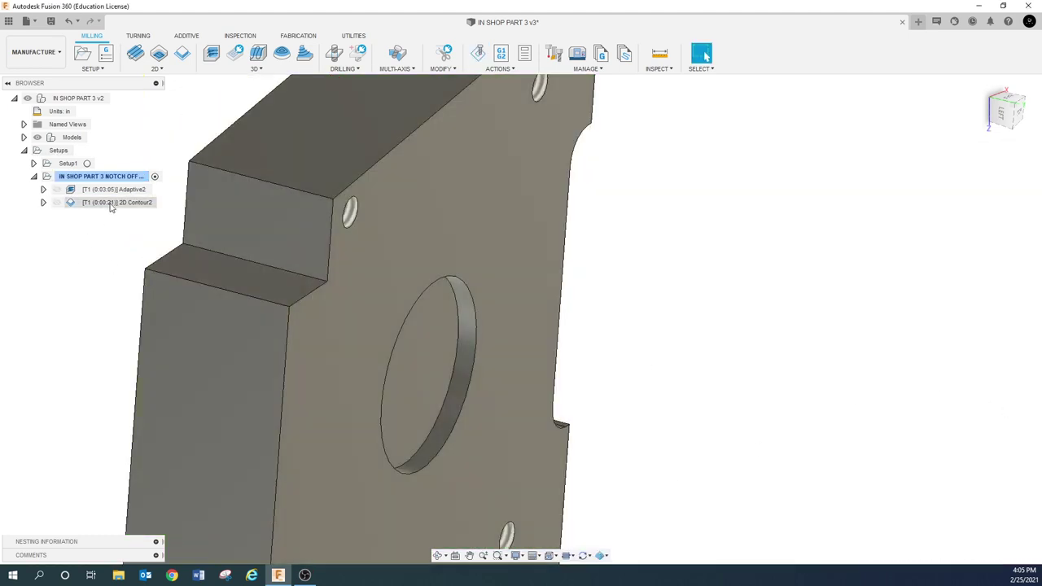
# Edit 2D Contour2 to make 2 finishing passes with a 0.25 in stepover and repeat the finishing pass
pyautogui.rightClick(111, 202)
pyautogui.click(70, 295)
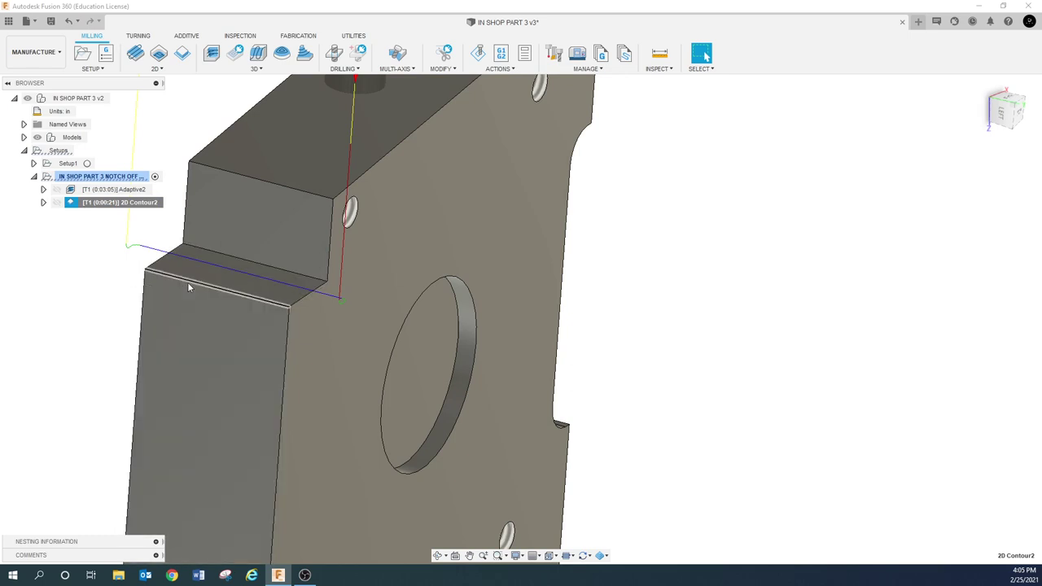
pyautogui.rightClick(94, 204)
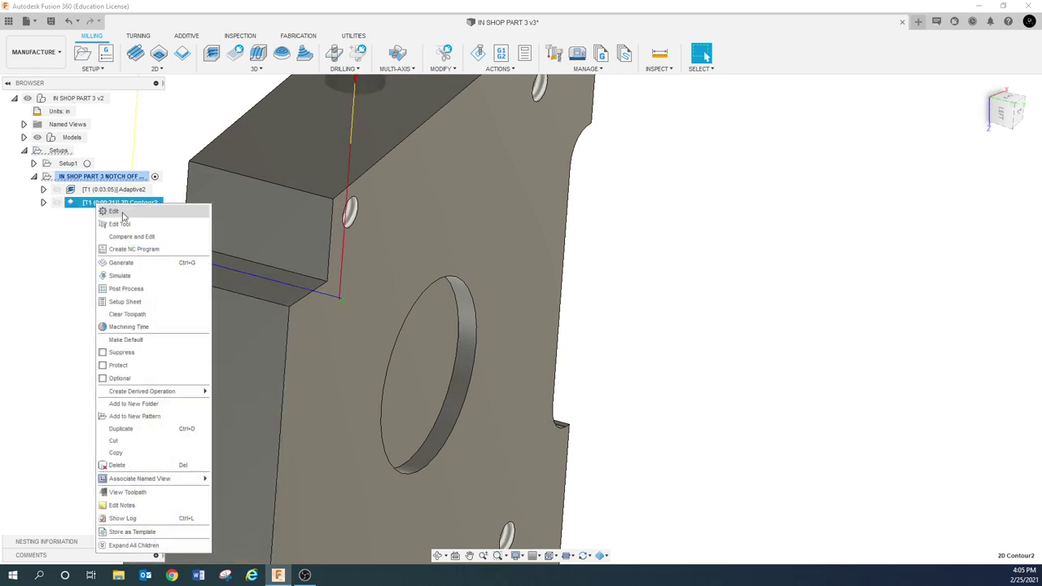
pyautogui.click(123, 219)
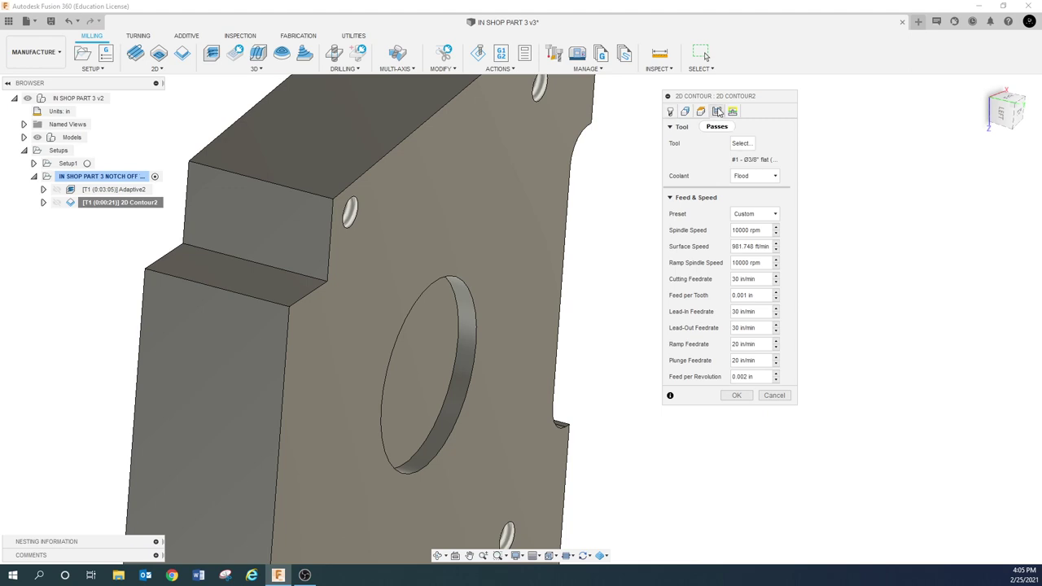
pyautogui.click(716, 111)
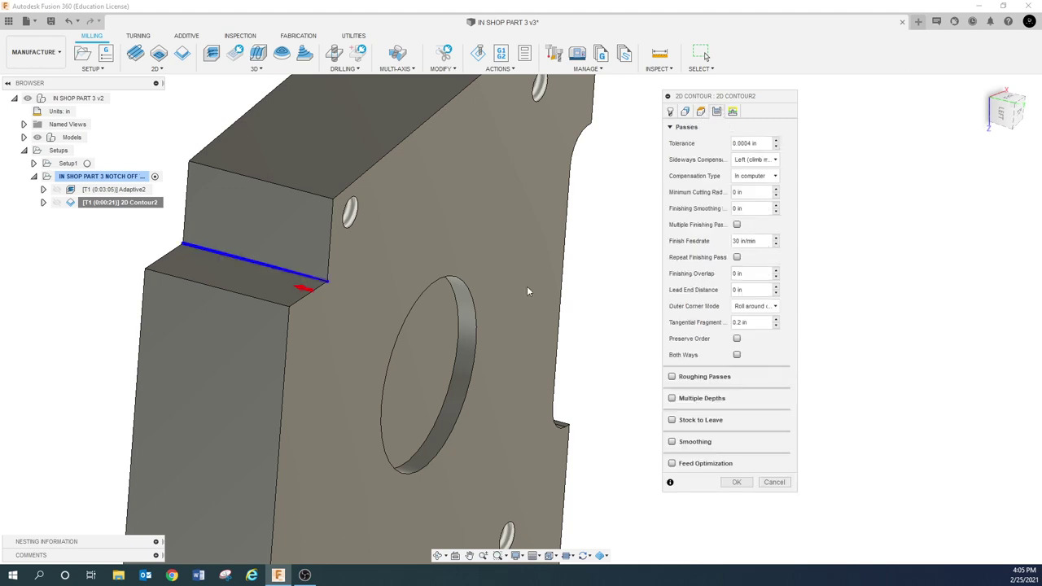
pyautogui.click(737, 226)
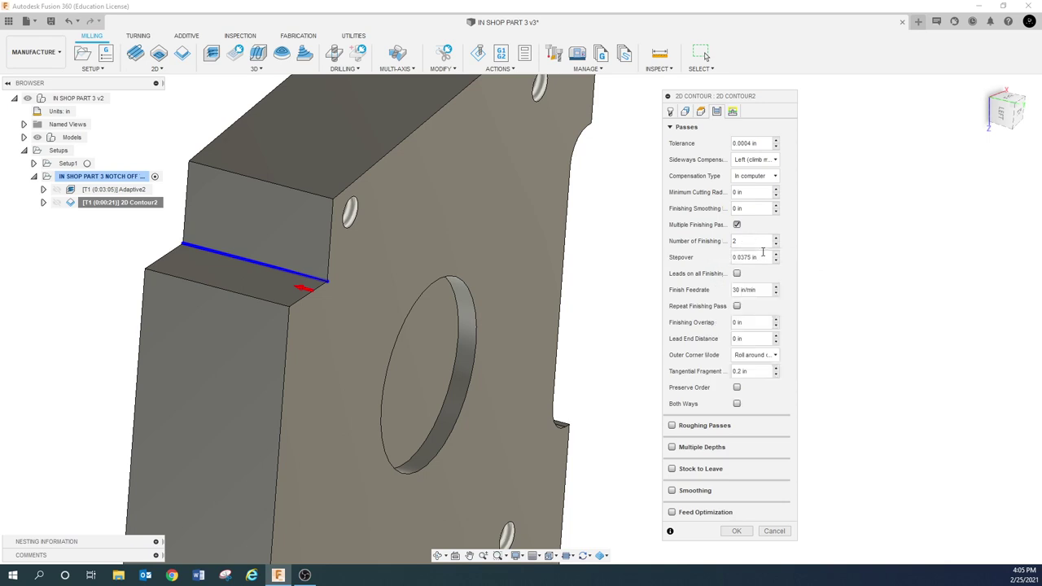
pyautogui.click(764, 256)
pyautogui.click(768, 257)
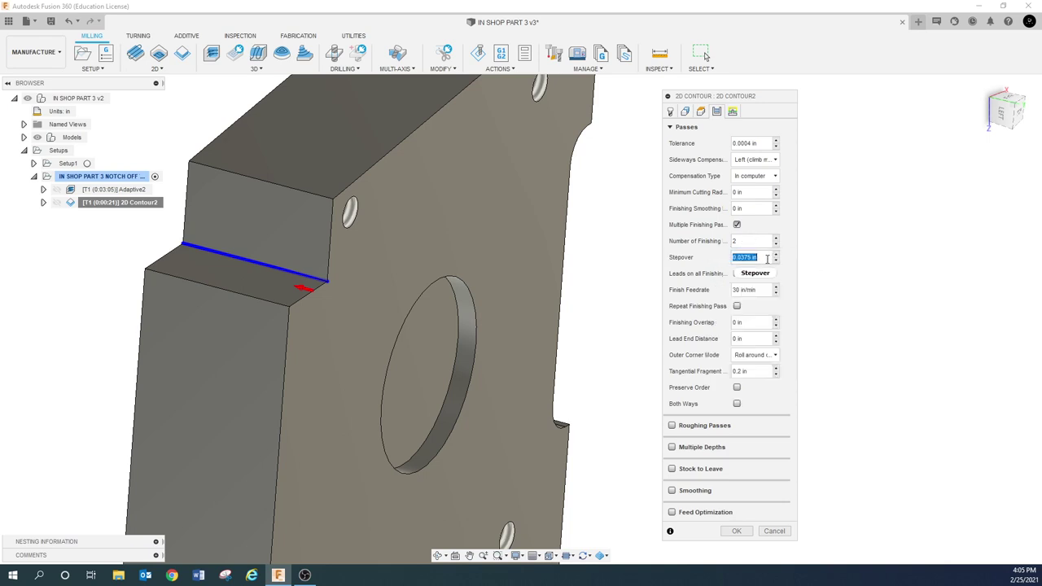
pyautogui.write('.25')
pyautogui.click(757, 244)
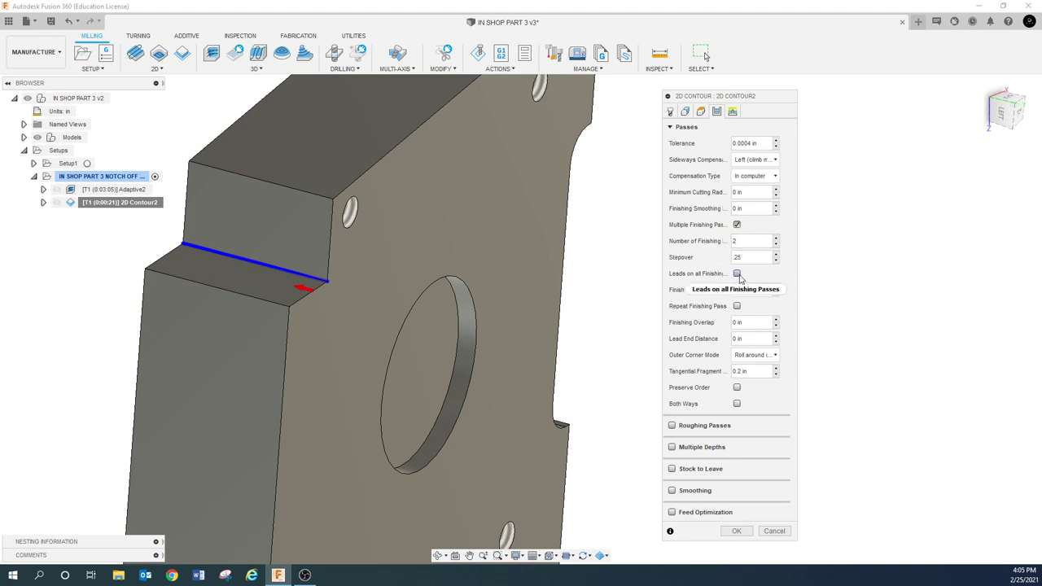
pyautogui.click(737, 308)
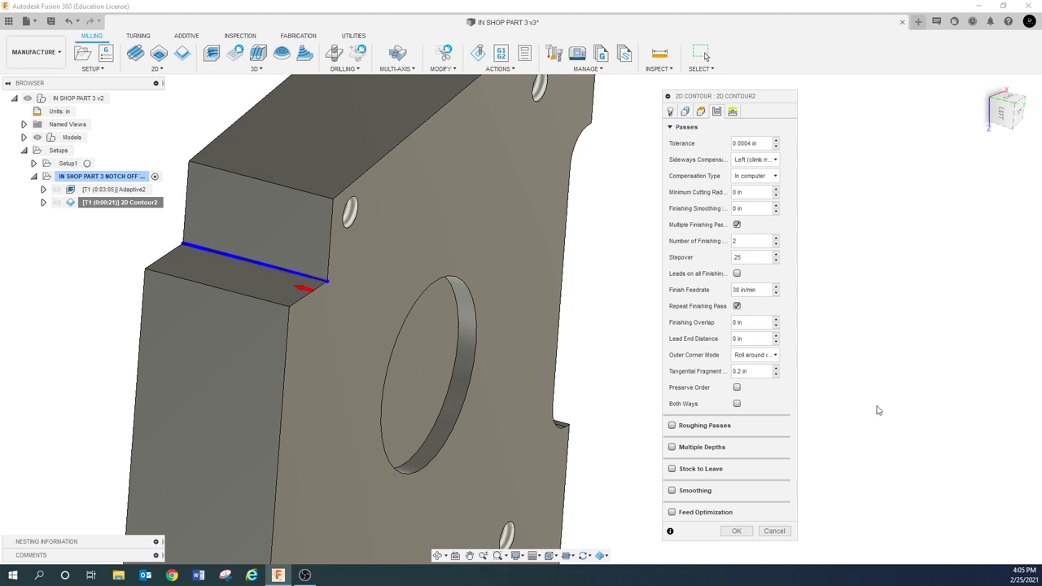
pyautogui.click(741, 531)
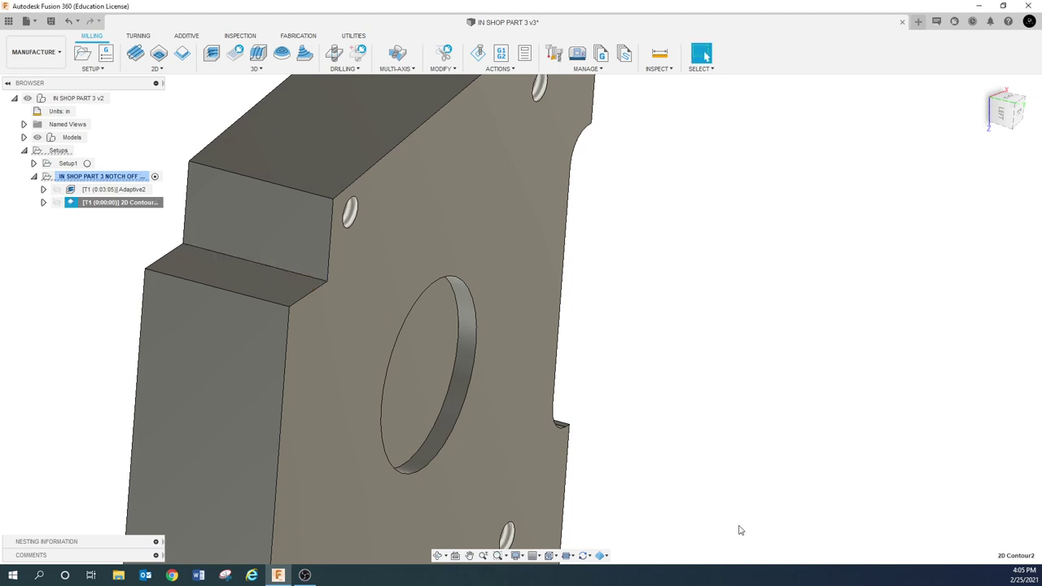
# Simulate the whole notch setup again to check the floor with the multiple finishing passes
pyautogui.click(73, 270)
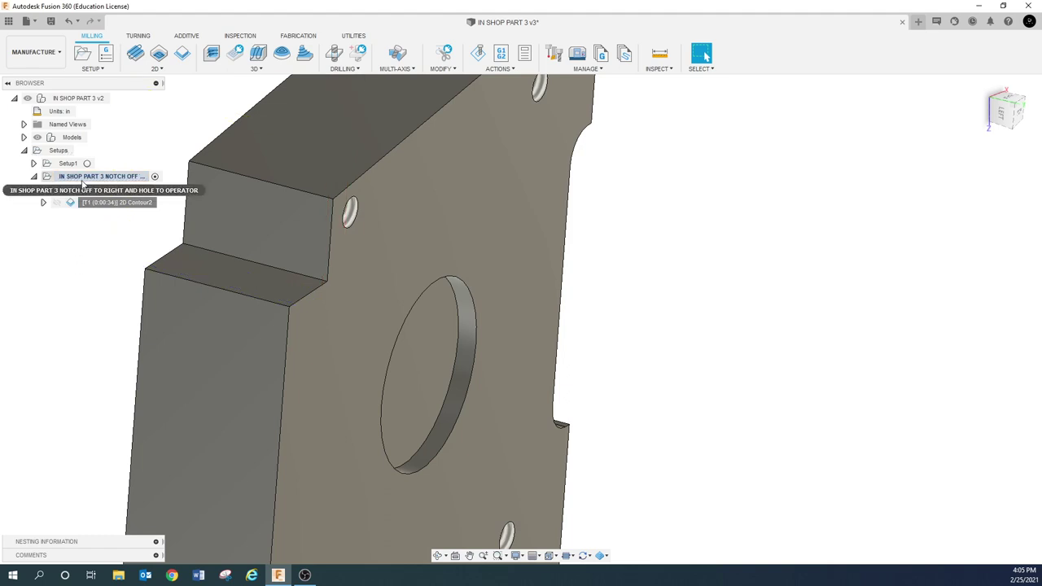
pyautogui.click(82, 177)
pyautogui.click(477, 53)
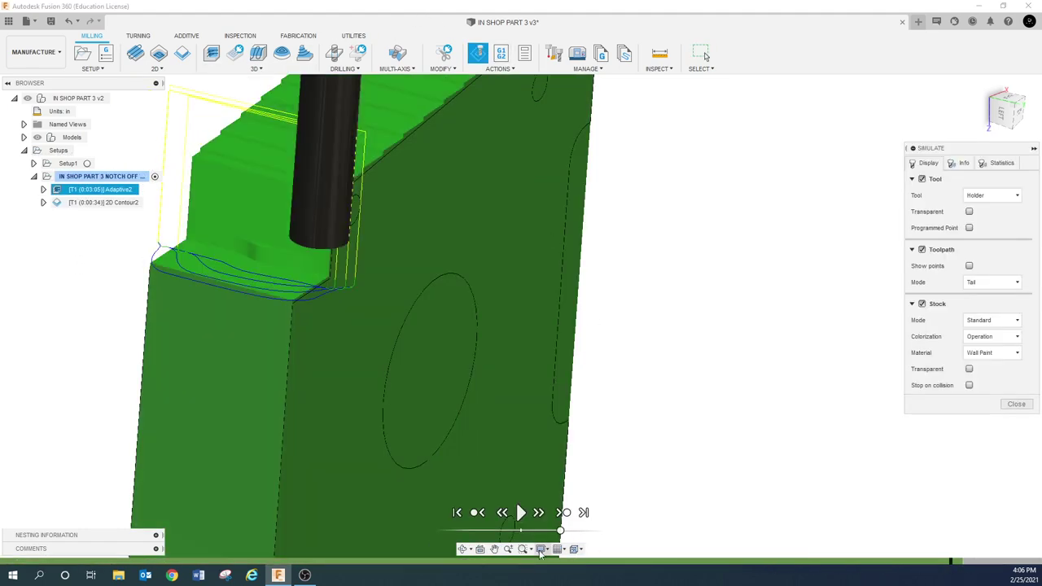
pyautogui.click(520, 512)
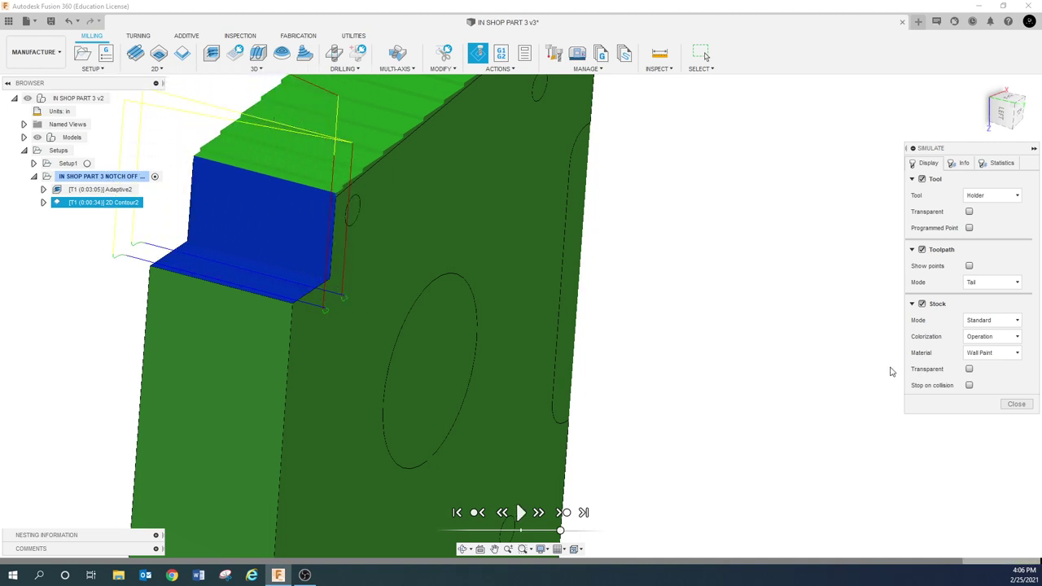
# Color the simulated stock by comparison with the model, using a tolerance of 0.002 in
pyautogui.click(1023, 336)
pyautogui.click(991, 387)
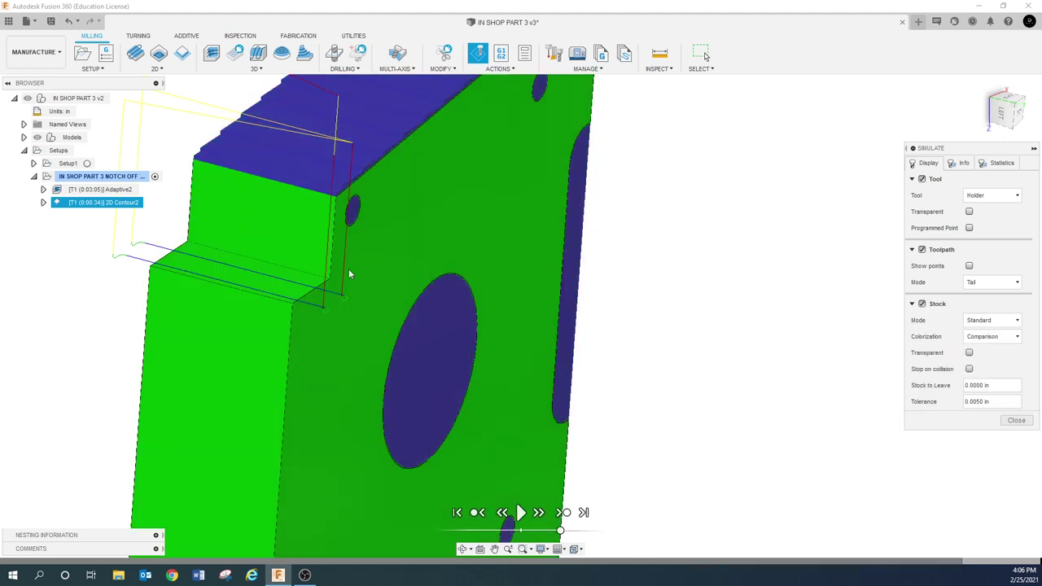
pyautogui.click(1003, 401)
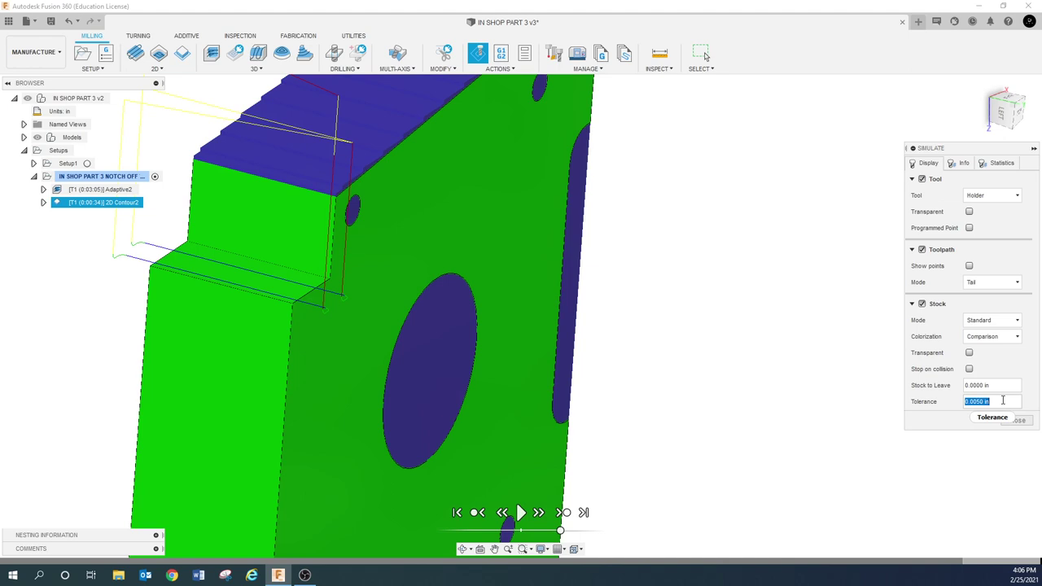
pyautogui.press('BackSpace')
pyautogui.write('.002')
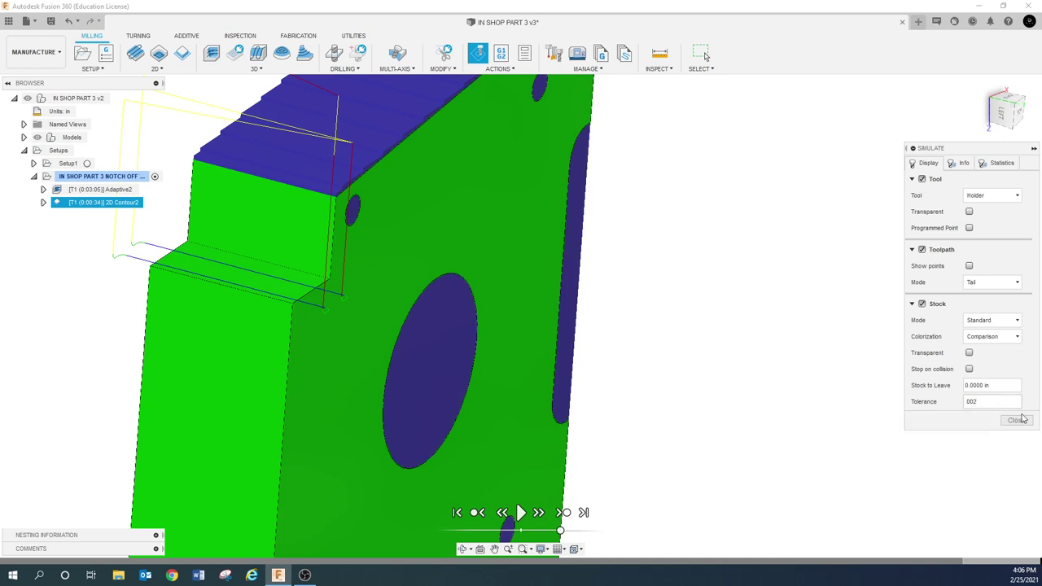
# Tighten the stock comparison tolerance to 0.0005 in and inspect the notch and front face
pyautogui.moveTo(989, 402); pyautogui.dragTo(939, 402)
pyautogui.write('.0005')
pyautogui.moveTo(366, 306)
pyautogui.keyDown('shift'); pyautogui.mouseDown(button='middle')
pyautogui.moveTo(345, 313)
pyautogui.moveTo(354, 312)
pyautogui.mouseUp(button='middle'); pyautogui.keyUp('shift')
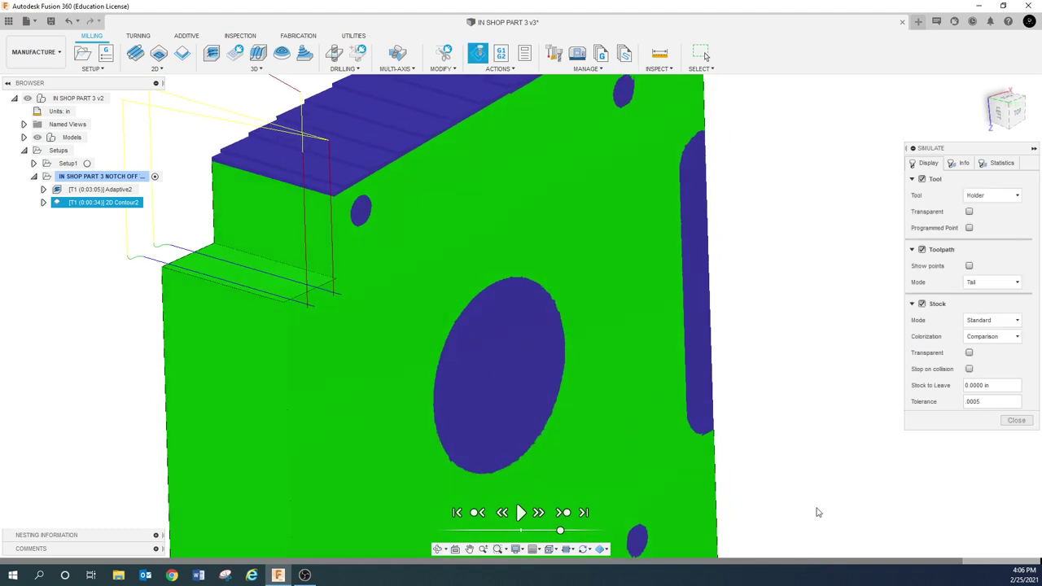
# Set the stock comparison tolerance to 0.0001 in and examine the notch and the large hole's edge up close
pyautogui.click(991, 404)
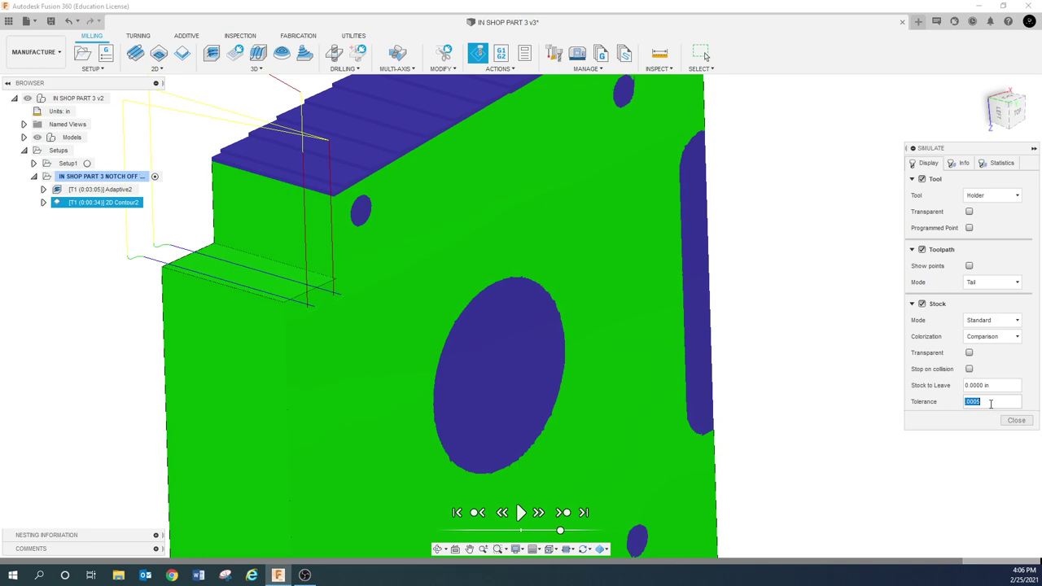
pyautogui.click(990, 404)
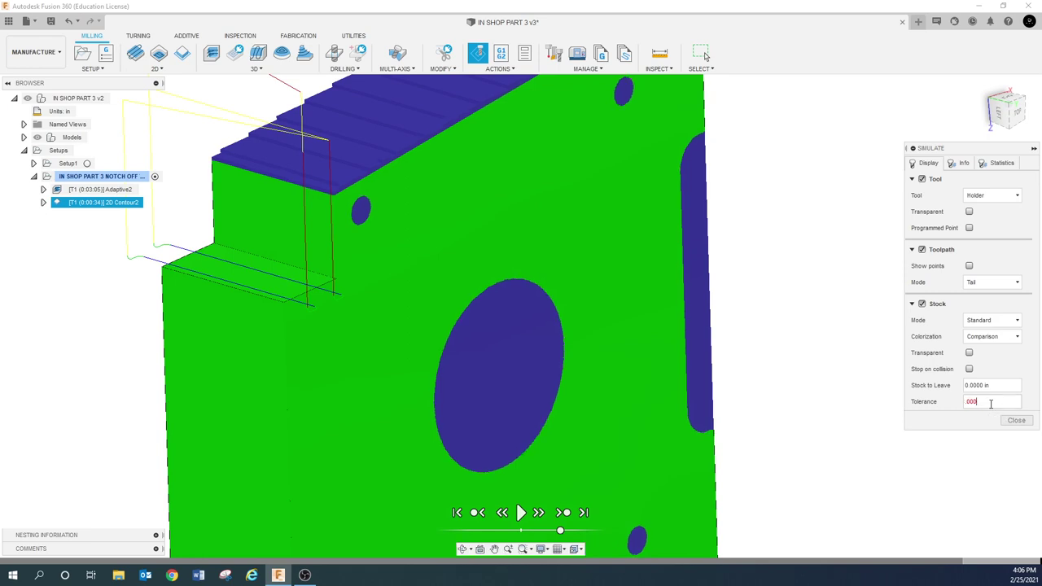
pyautogui.write('1')
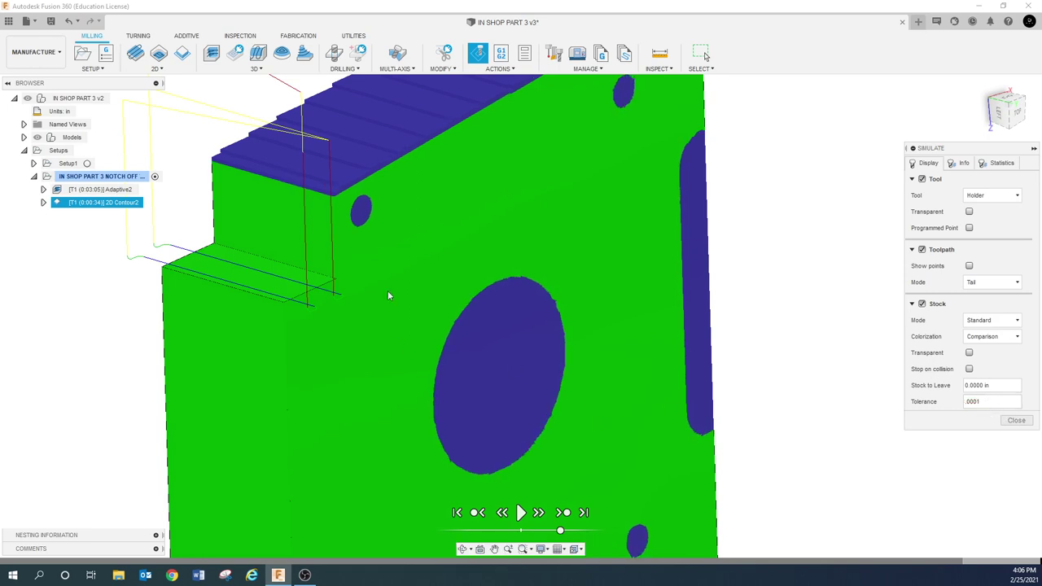
pyautogui.scroll(2, 240, 244)
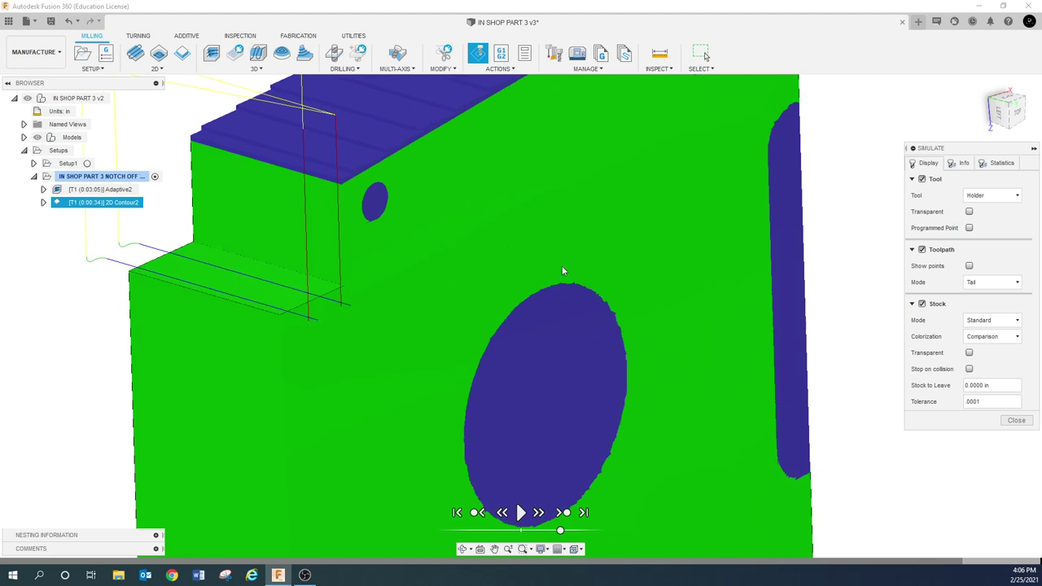
pyautogui.scroll(5, 615, 312)
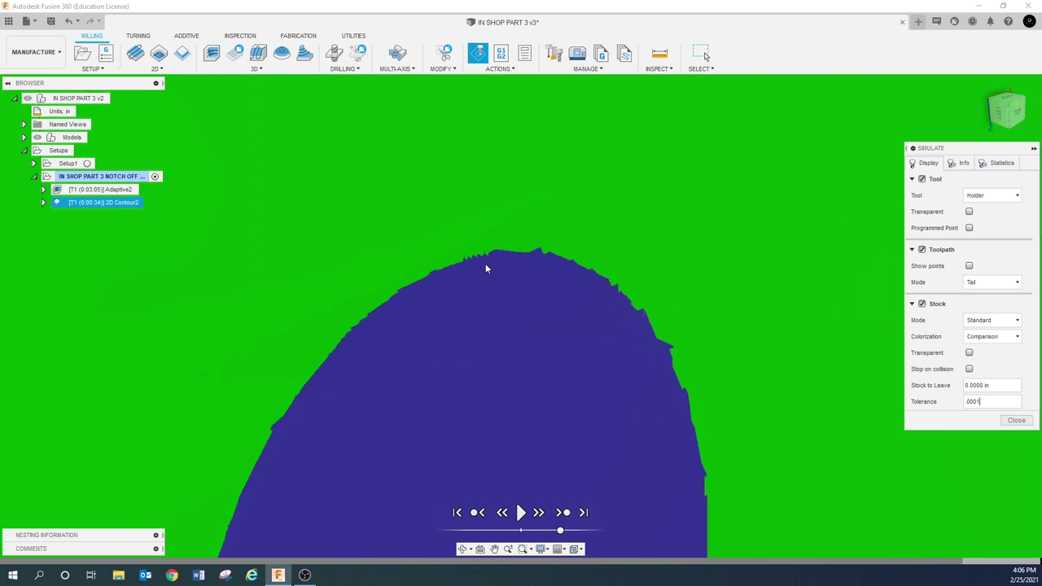
pyautogui.scroll(-5, 457, 277)
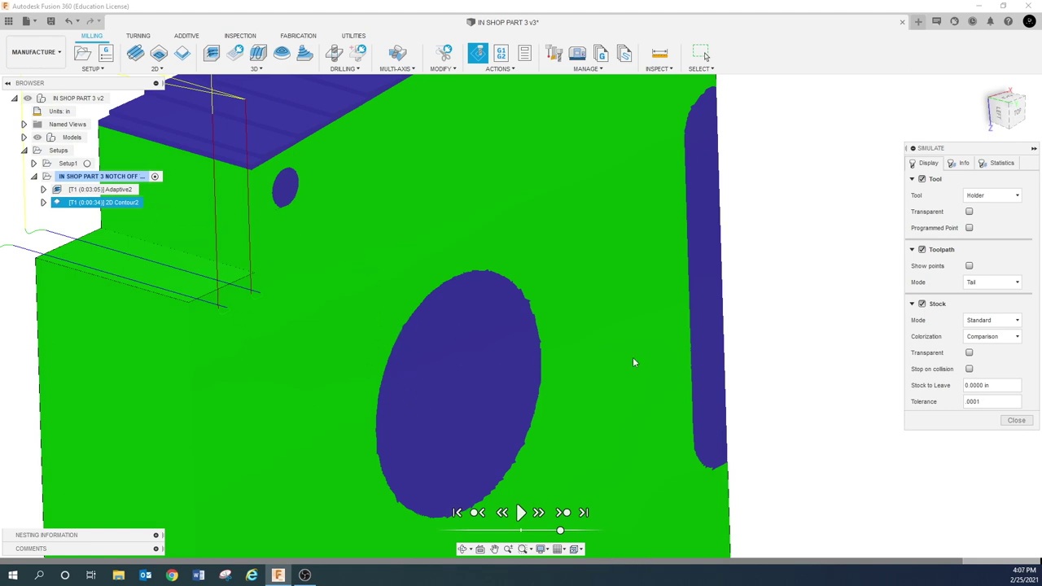
# Set the stock comparison tolerance back to 0.005 in and close the simulation
pyautogui.click(972, 402)
pyautogui.write('.005')
pyautogui.click(1016, 420)
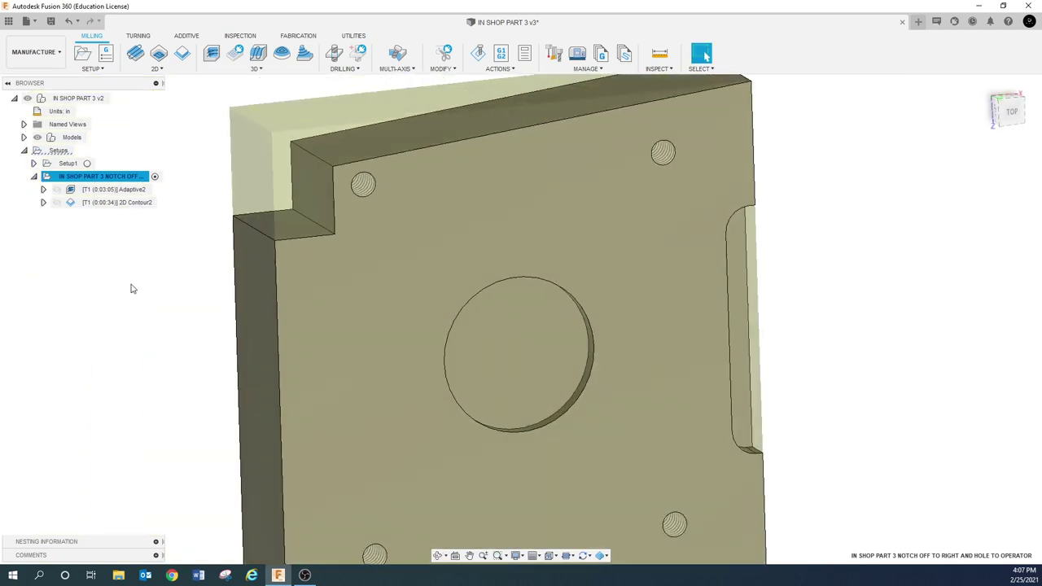
# Add a 3D Parallel milling operation to the notch setup for the part's sloped top face
pyautogui.keyDown('shift'); pyautogui.moveTo(223, 288); pyautogui.dragTo(705, 55, button='middle'); pyautogui.keyUp('shift')
pyautogui.click(701, 54)
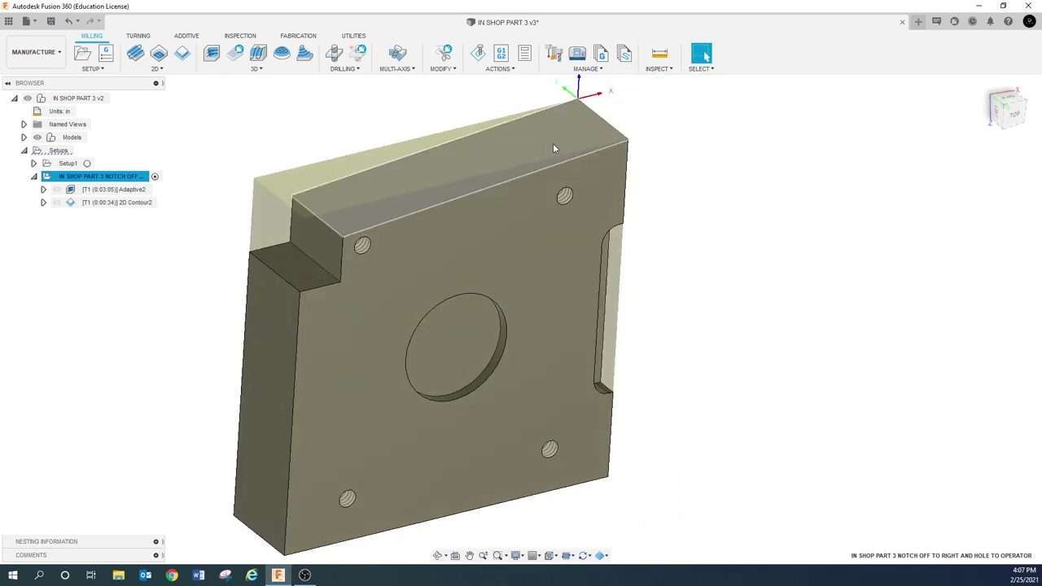
pyautogui.click(175, 315)
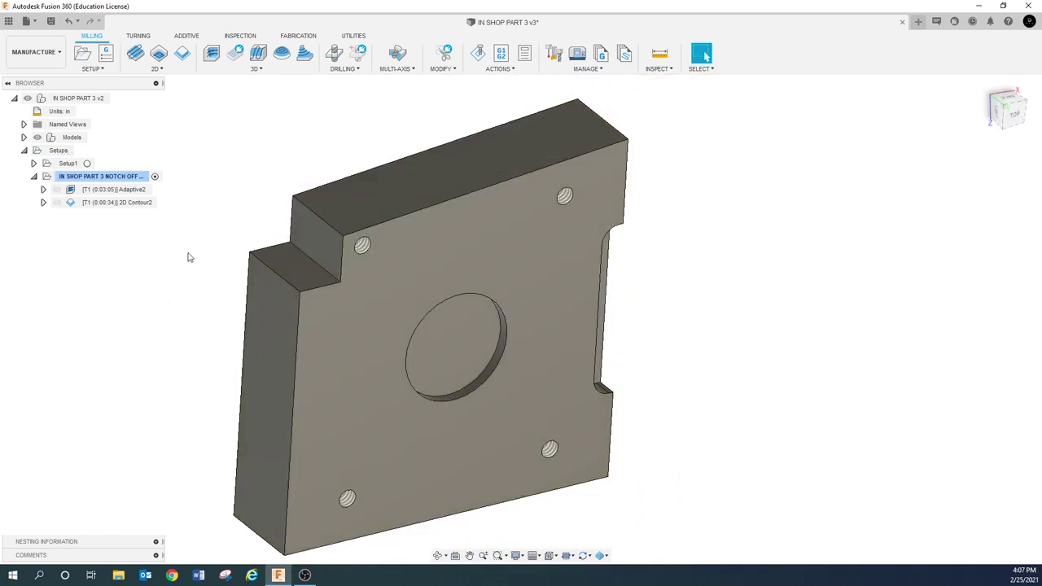
pyautogui.rightClick(101, 179)
pyautogui.moveTo(127, 200)
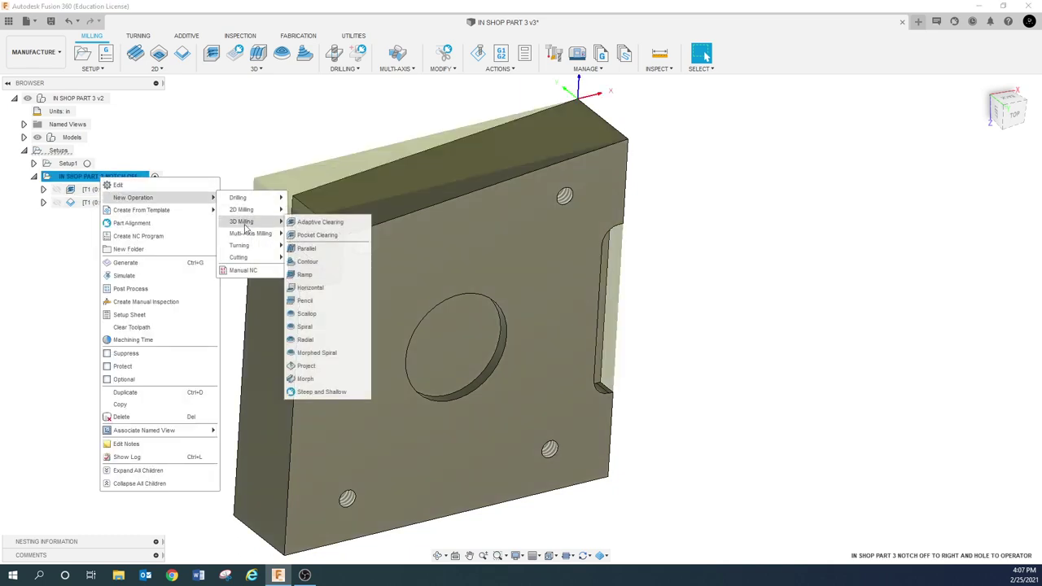
pyautogui.moveTo(247, 224)
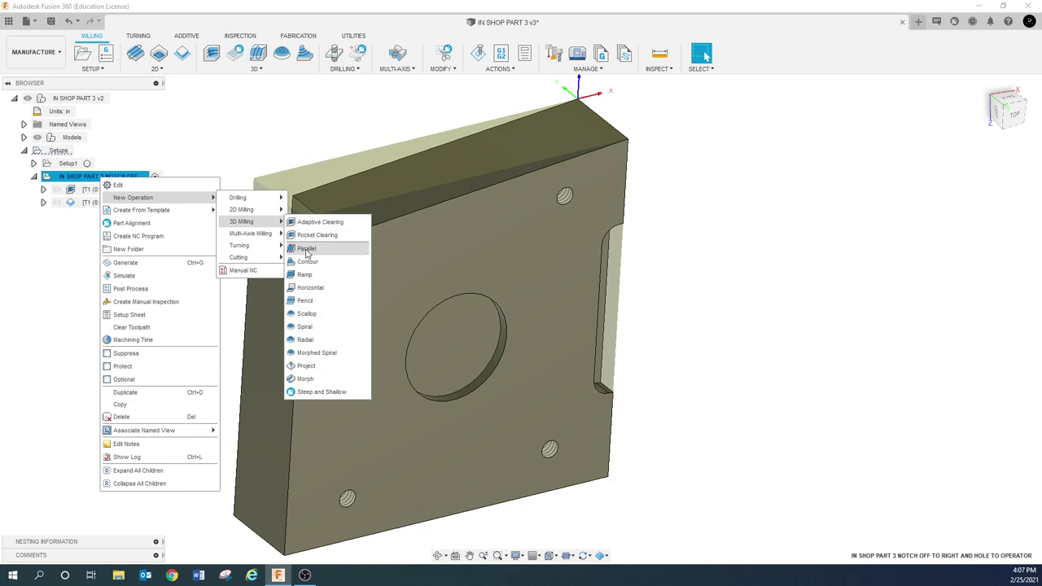
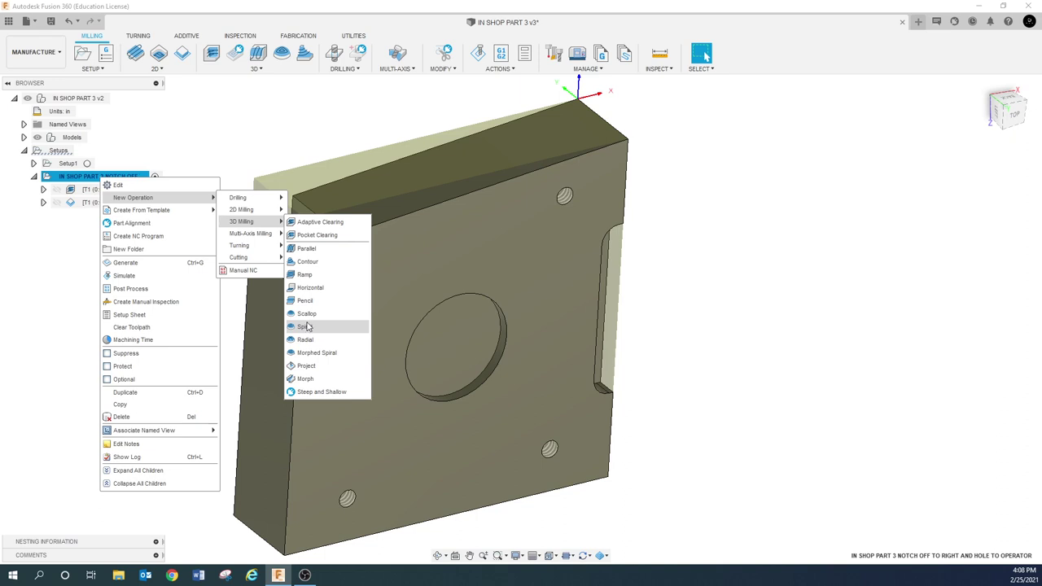
pyautogui.press('Escape')
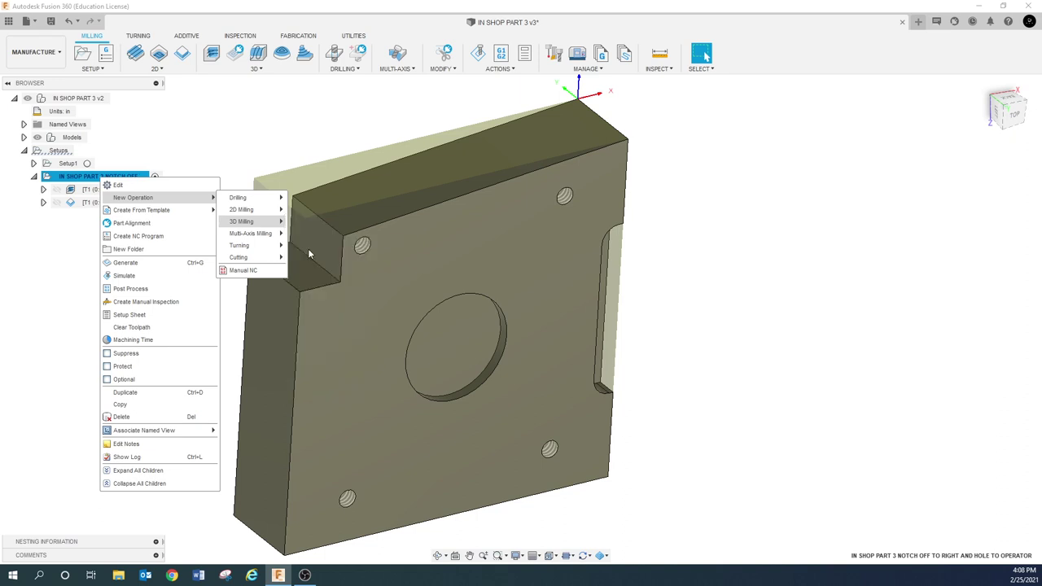
pyautogui.click(317, 270)
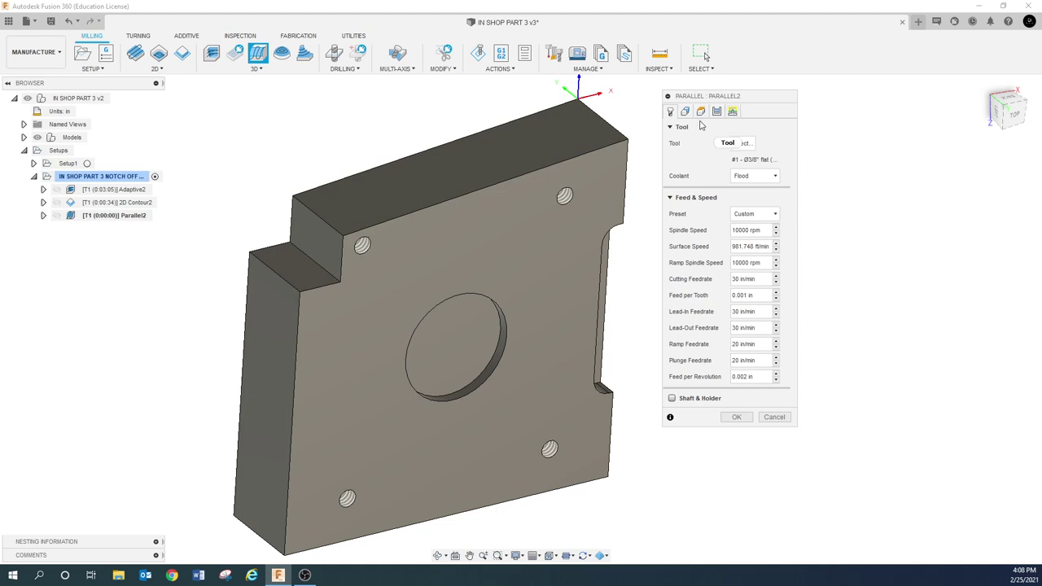
# Assign tool 2, the 3/8 in three-flute ball end mill, to the Parallel operation
pyautogui.click(740, 144)
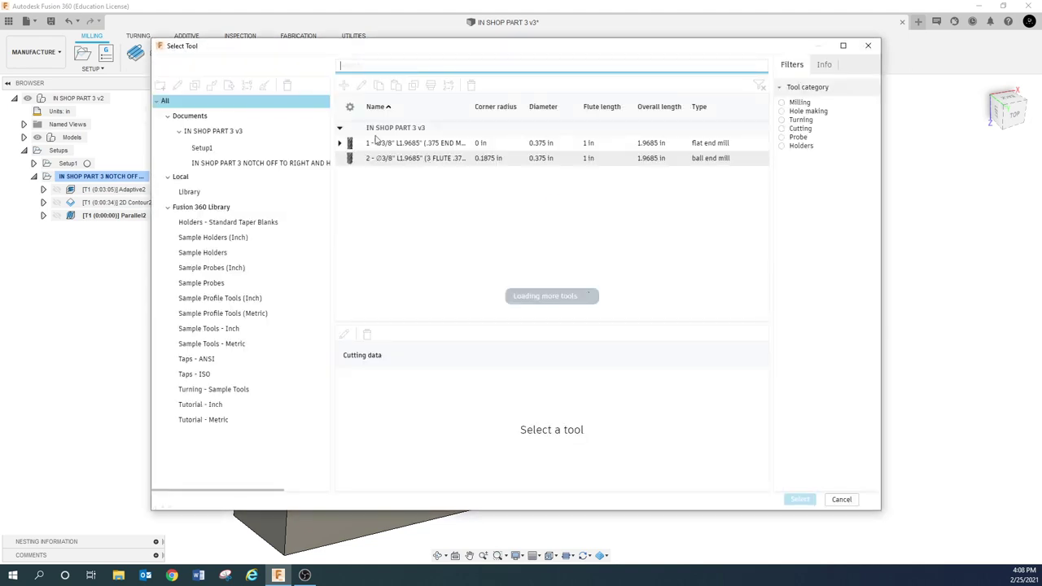
pyautogui.click(382, 161)
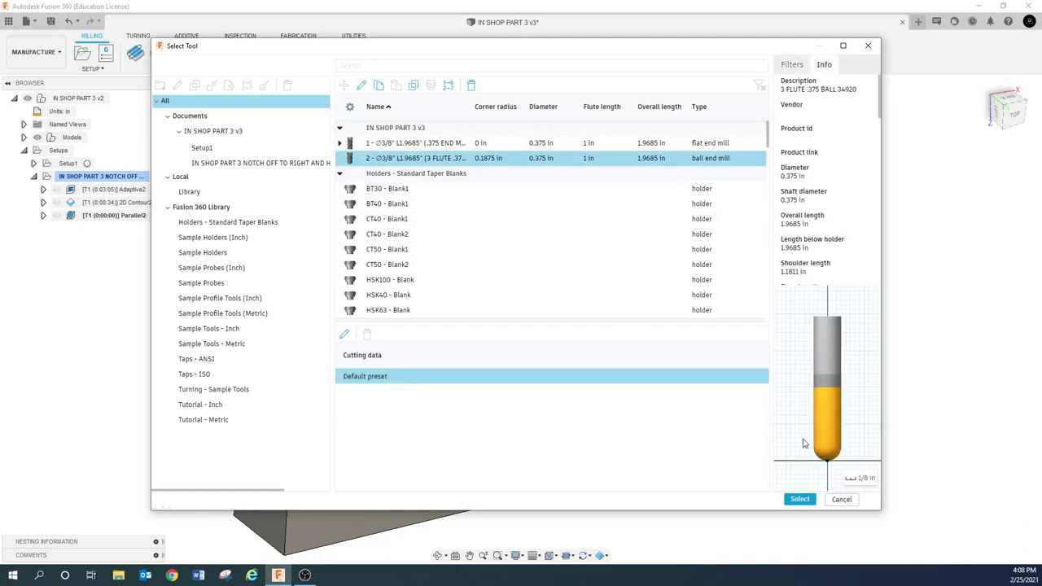
pyautogui.click(800, 500)
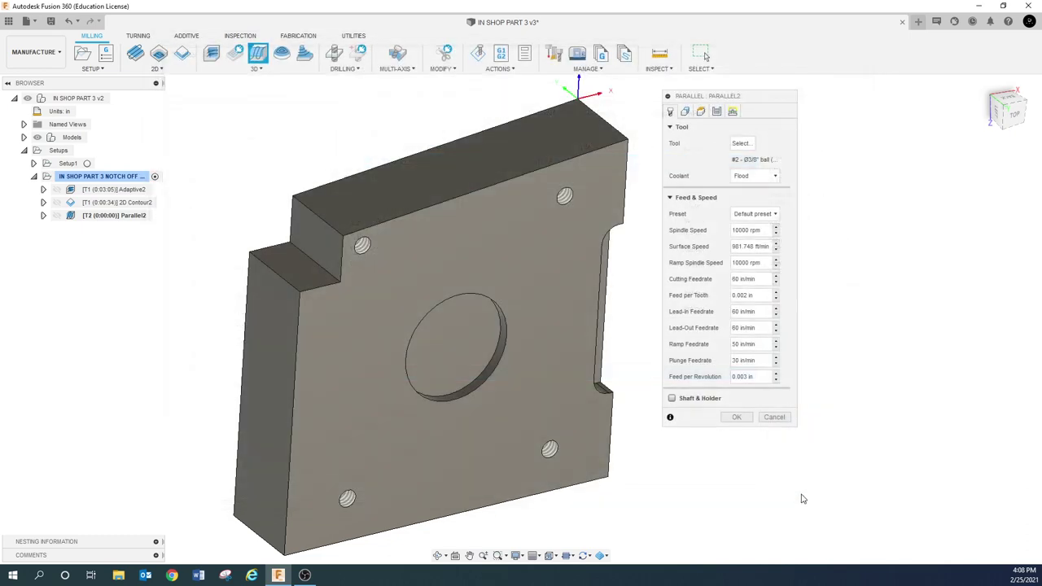
# Set the Parallel machining boundary to Selection, pick the sloped top face's outline, and view it straight on
pyautogui.click(688, 113)
pyautogui.click(754, 143)
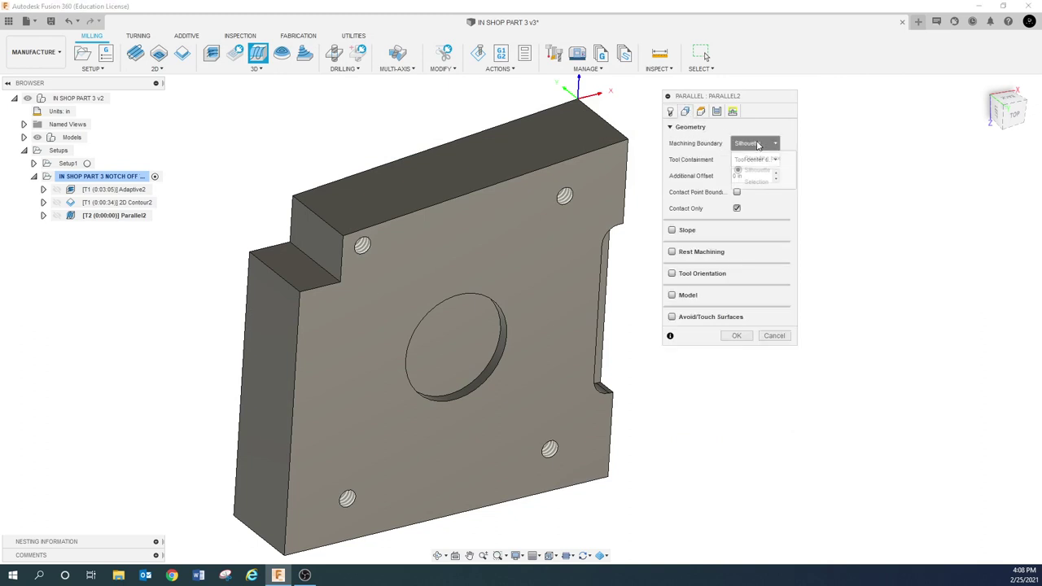
pyautogui.click(756, 182)
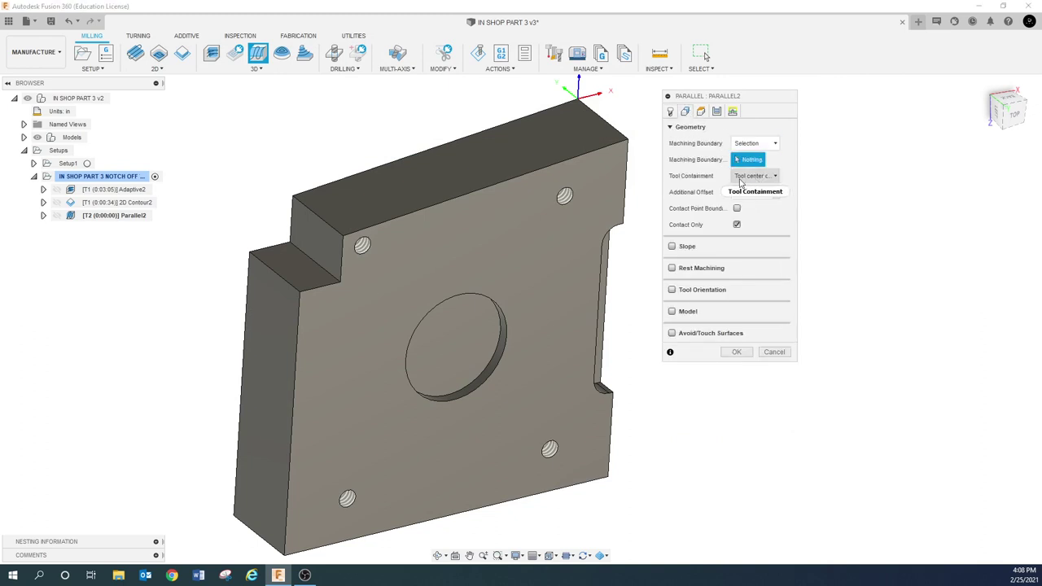
pyautogui.click(453, 200)
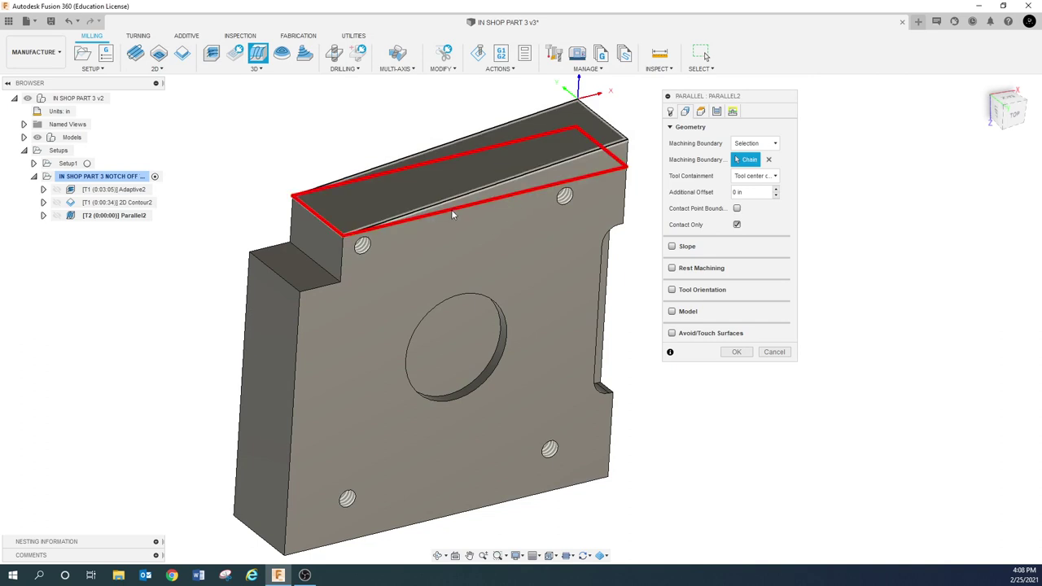
pyautogui.click(1010, 102)
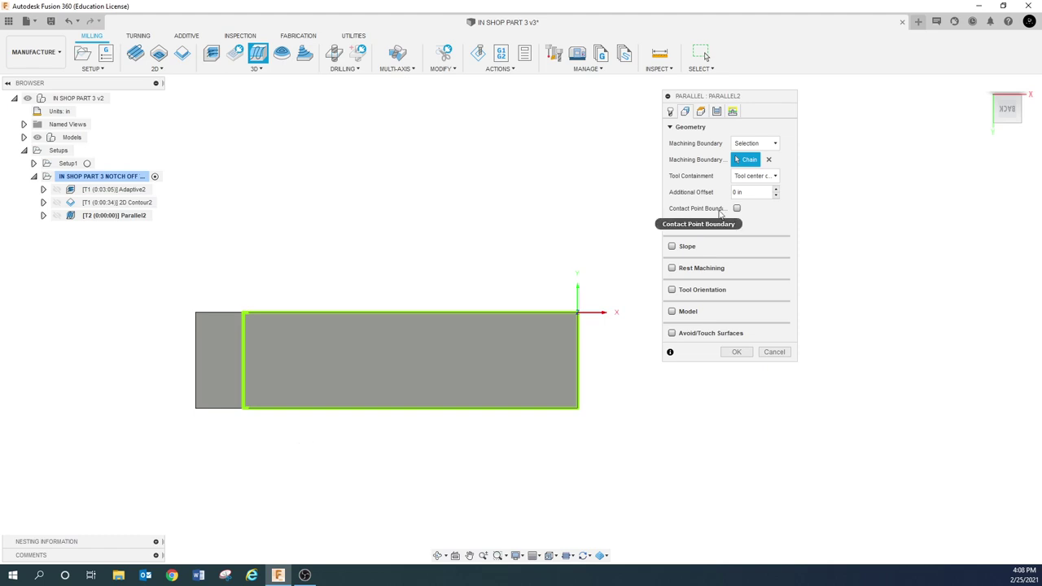
# Set the Parallel boundary's additional offset to 0.125 in and its tool containment to Tool outside boundary
pyautogui.click(750, 193)
pyautogui.write('.125')
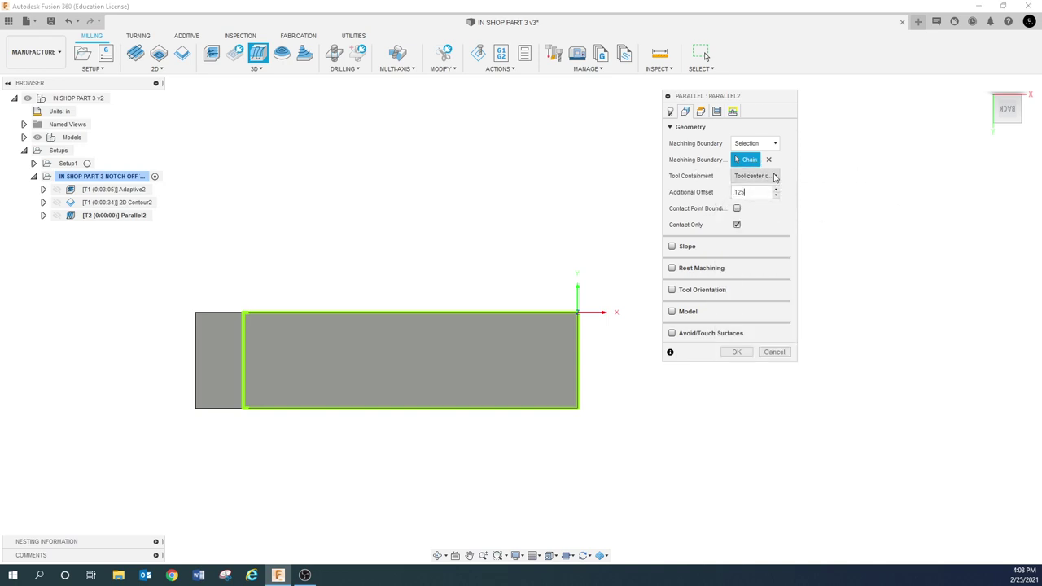
pyautogui.click(769, 175)
pyautogui.click(765, 212)
# Return the tool containment to Tool center on boundary and set the additional offset to 0
pyautogui.click(754, 176)
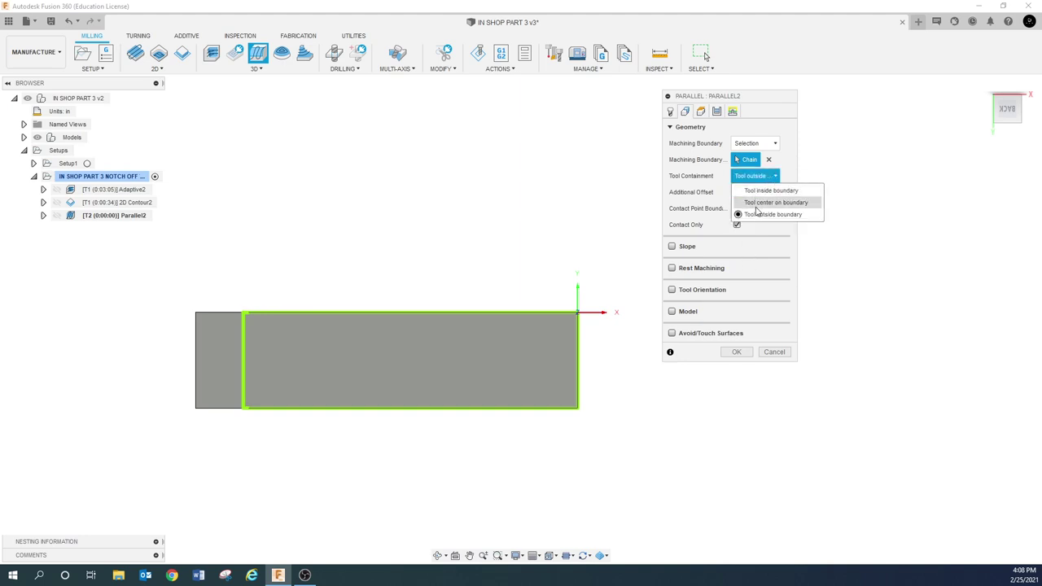
pyautogui.click(759, 202)
pyautogui.click(761, 192)
pyautogui.click(759, 192)
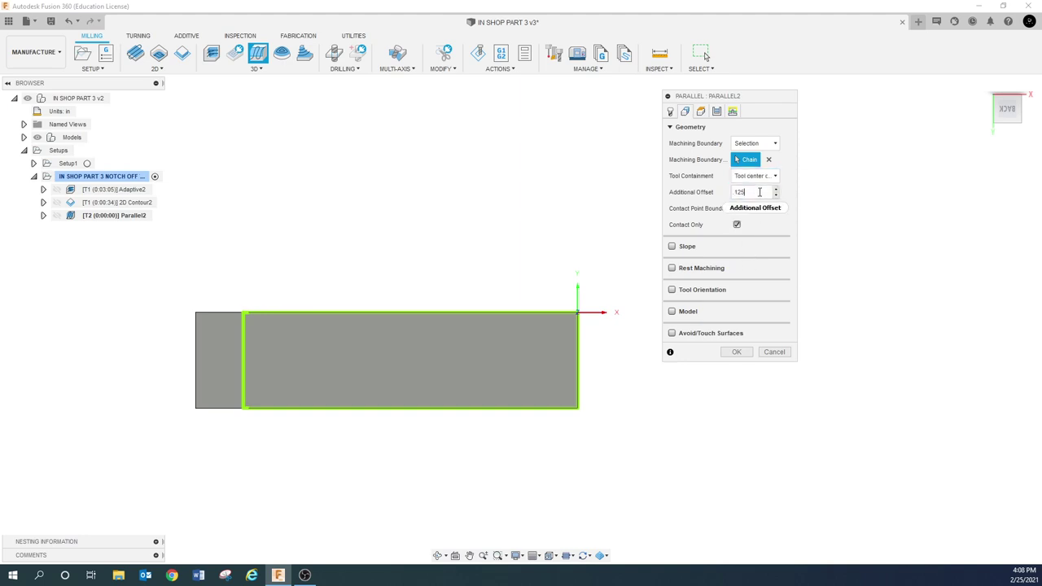
pyautogui.press('BackSpace')
pyautogui.press('BackSpace')
pyautogui.press('BackSpace')
pyautogui.press('BackSpace')
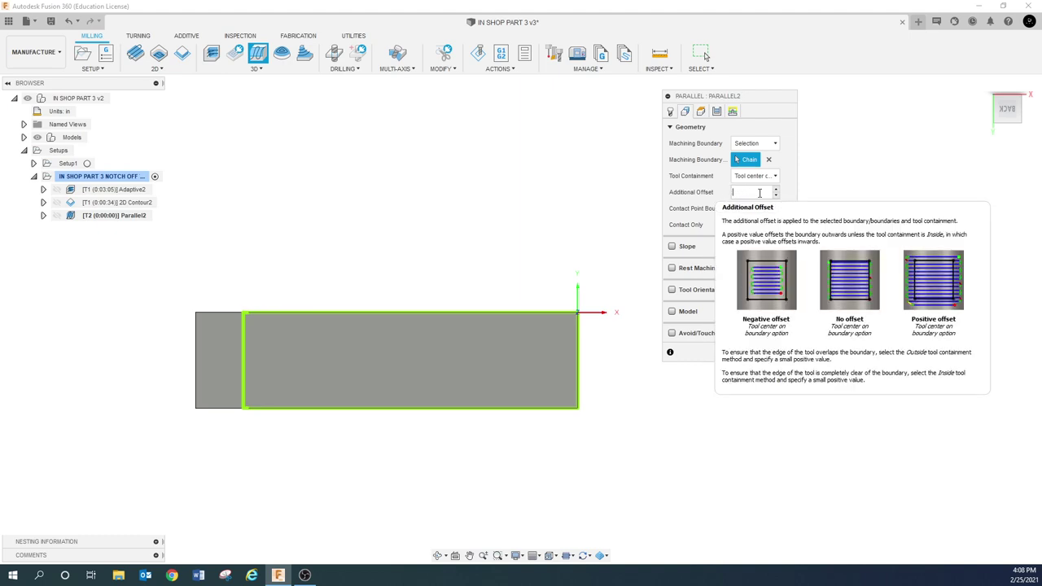
pyautogui.write('0')
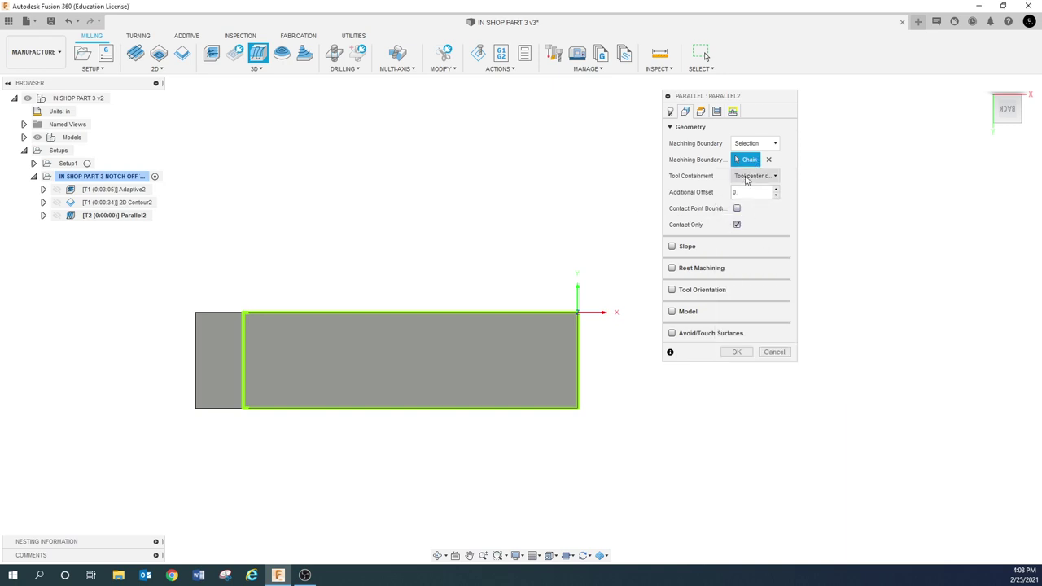
# Try Bounding box as the Parallel operation's machining boundary, and return it to Selection with the sloped face's chain
pyautogui.keyDown('shift'); pyautogui.moveTo(622, 308); pyautogui.dragTo(646, 261, button='middle'); pyautogui.keyUp('shift')
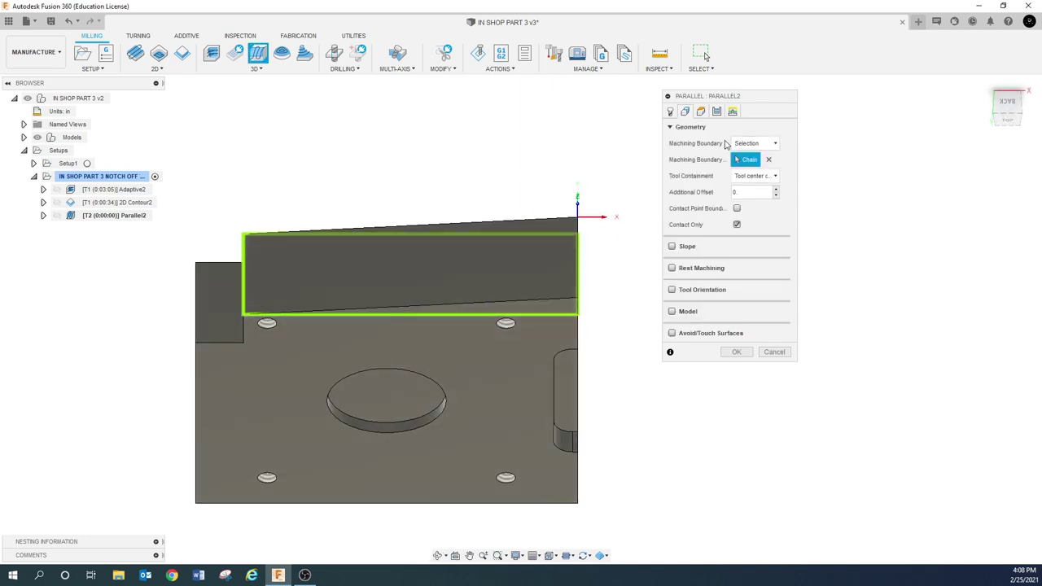
pyautogui.click(752, 143)
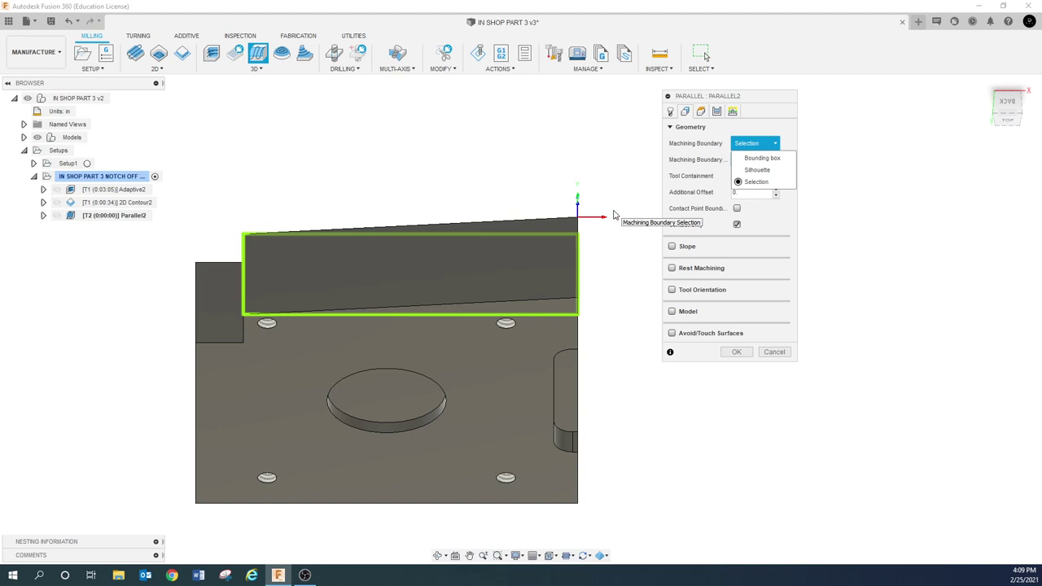
pyautogui.click(761, 158)
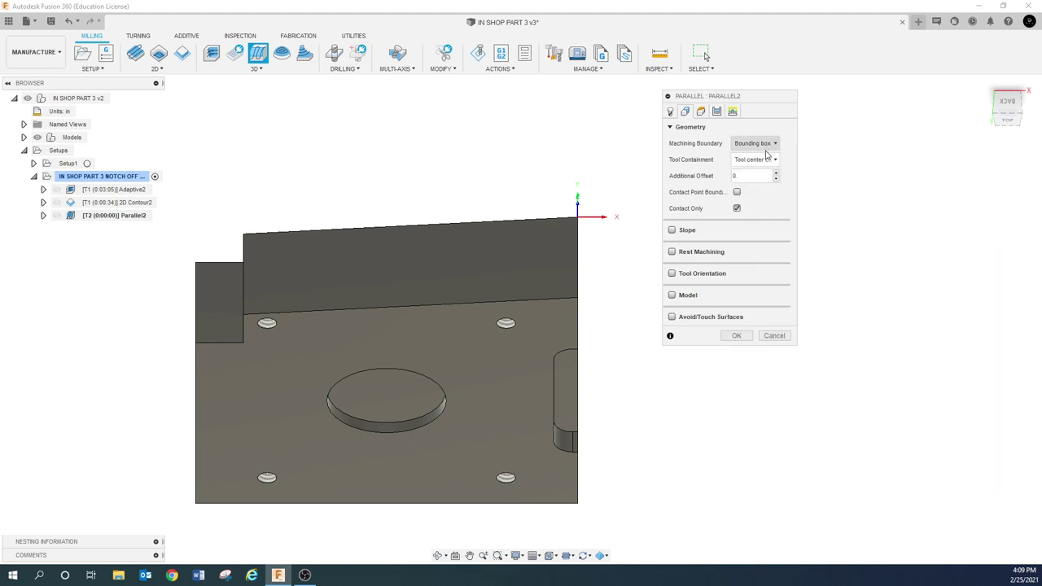
pyautogui.moveTo(767, 153)
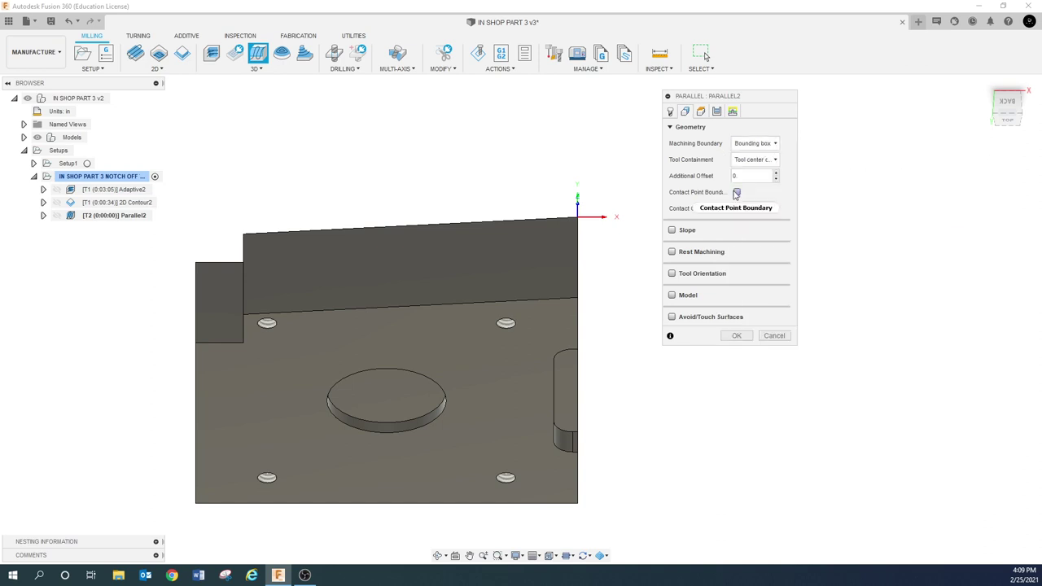
pyautogui.click(754, 143)
pyautogui.click(762, 183)
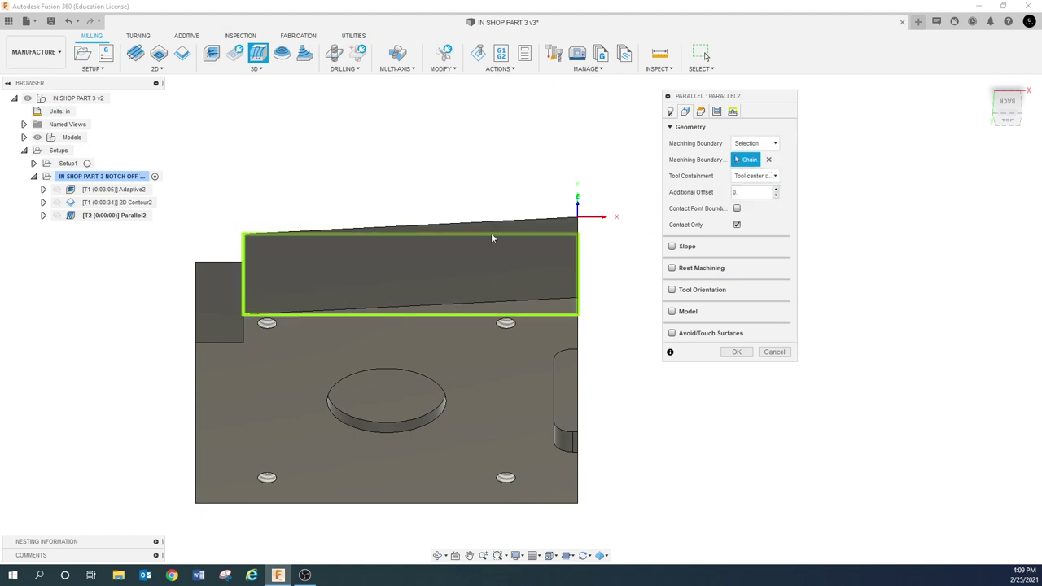
# Keep the Parallel tool containment at Tool center on boundary and enable Contact Point Boundary
pyautogui.click(766, 178)
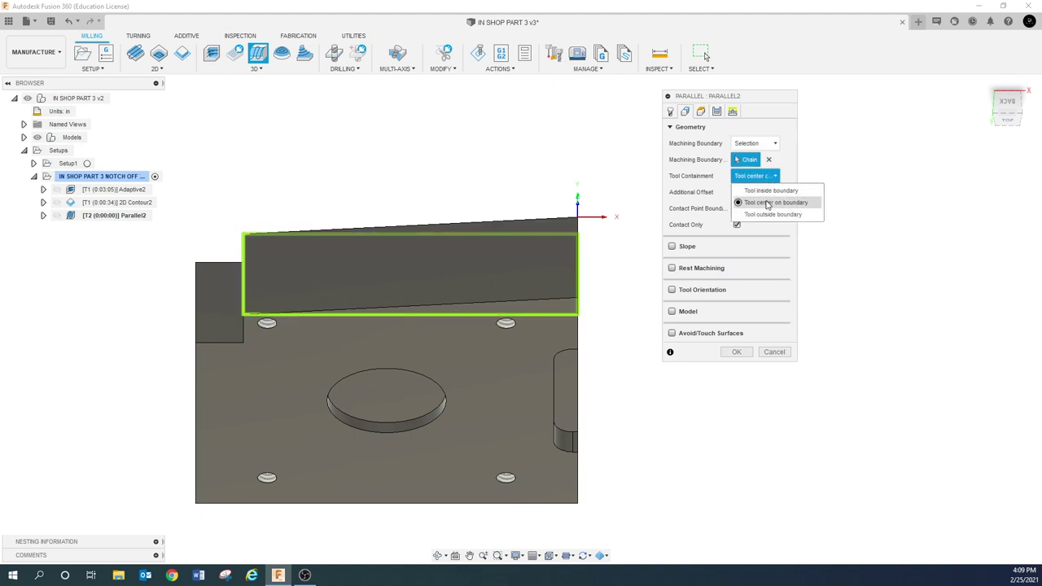
pyautogui.click(767, 203)
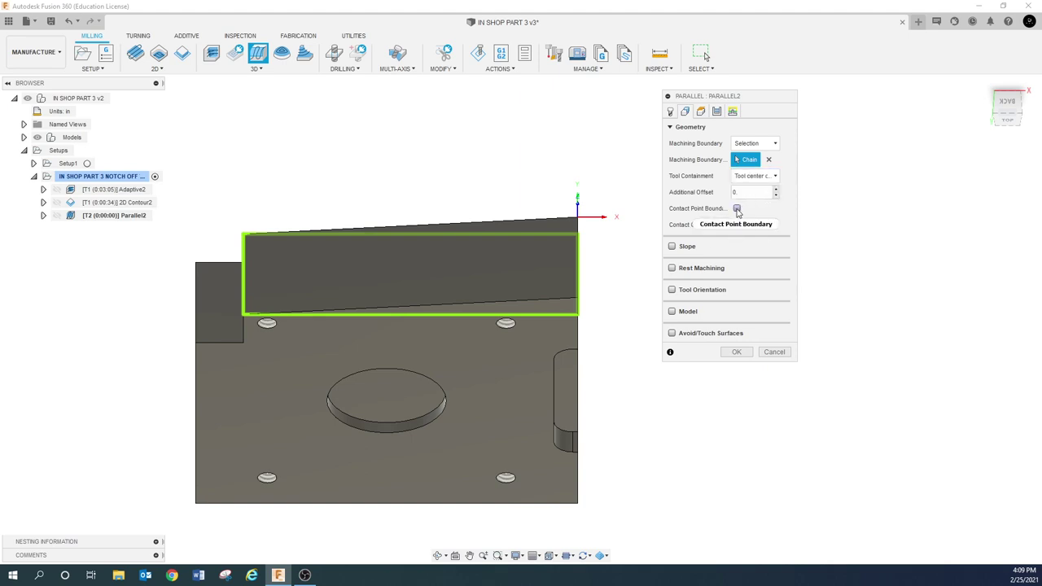
pyautogui.moveTo(738, 211)
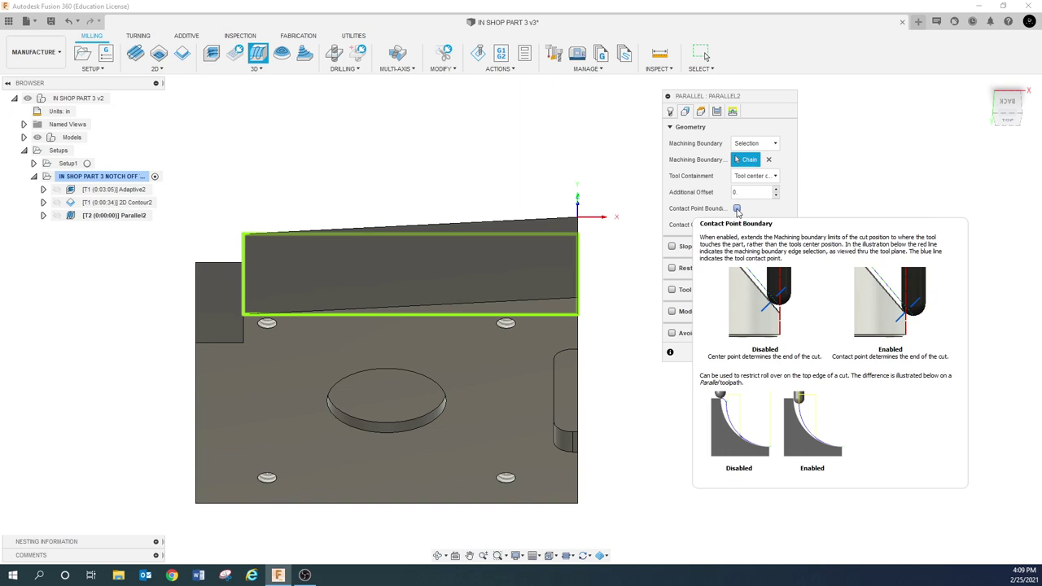
pyautogui.click(737, 209)
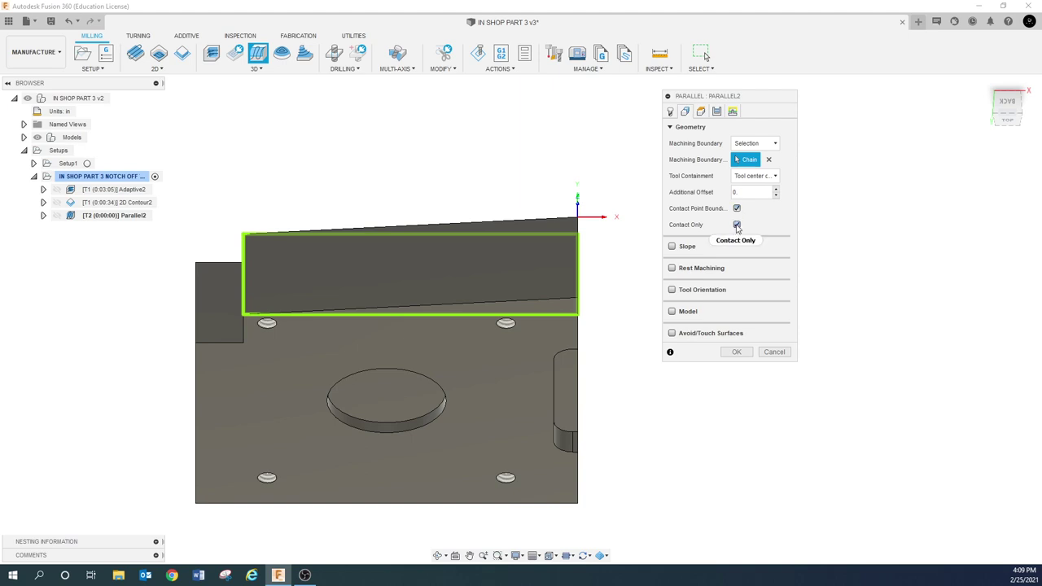
pyautogui.click(736, 225)
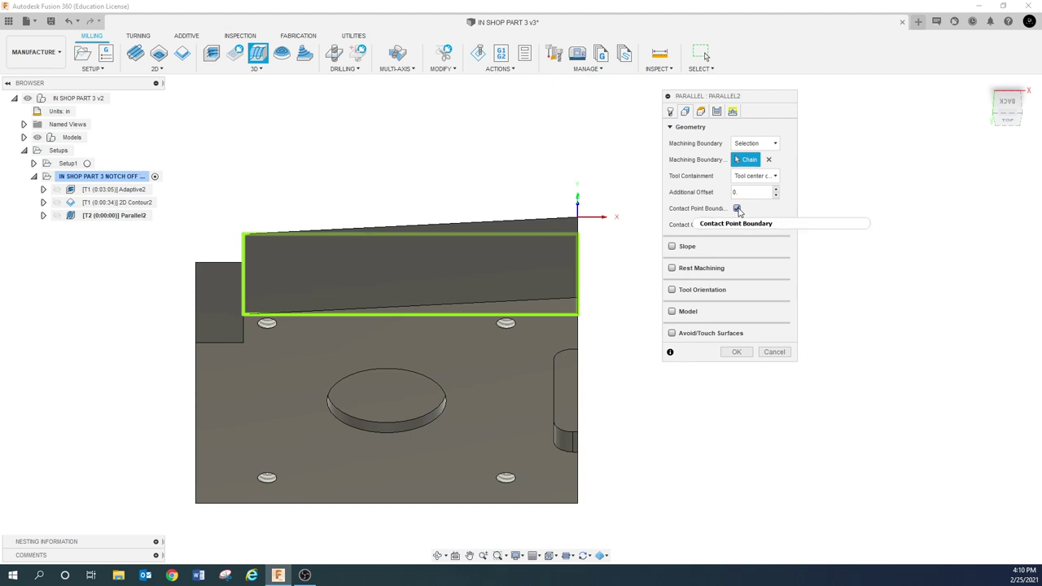
pyautogui.moveTo(737, 211)
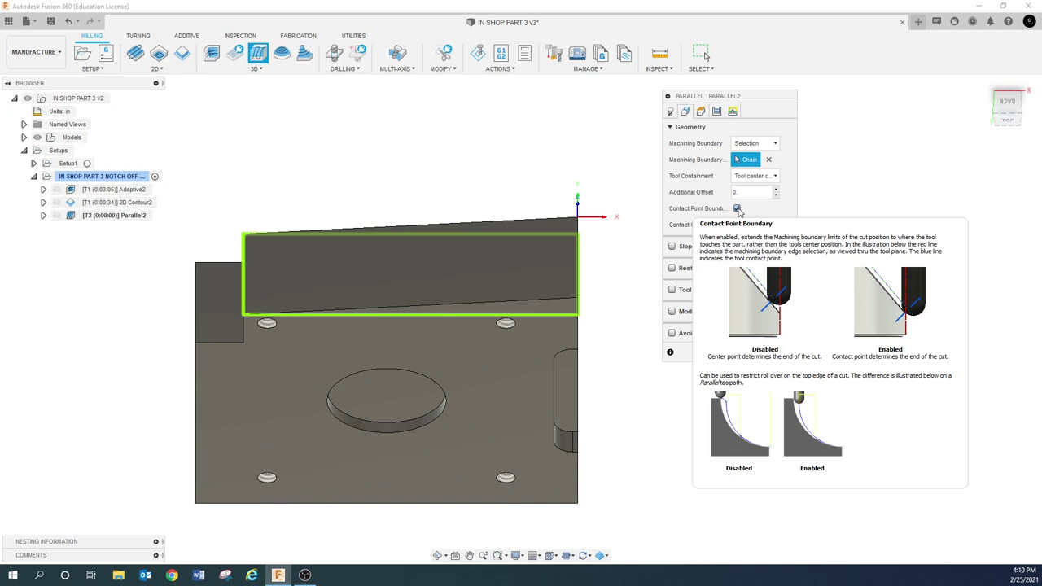
# Review the Parallel operation's heights and set the stepover to 0.05 in
pyautogui.click(718, 113)
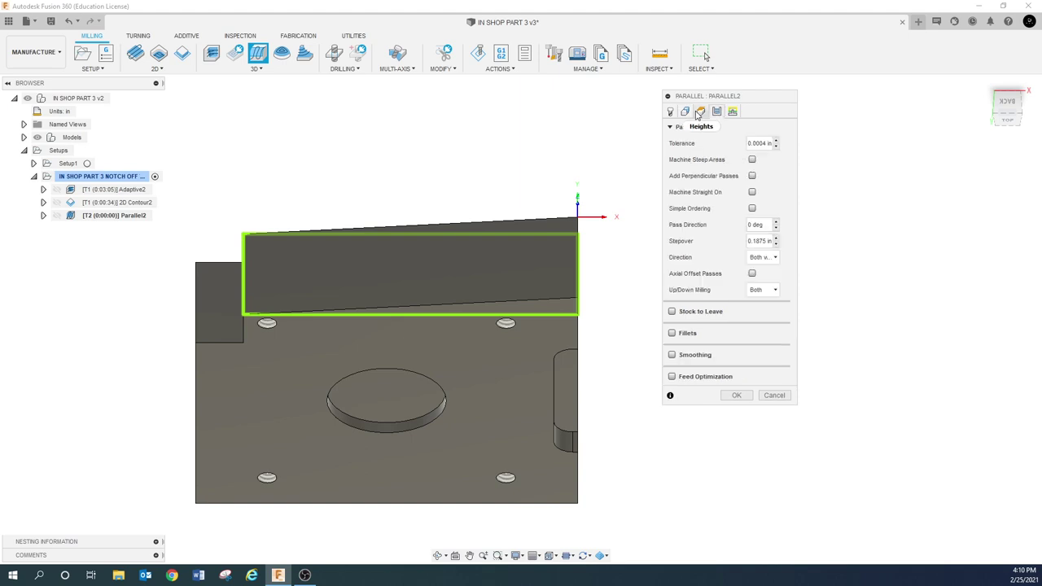
pyautogui.click(699, 113)
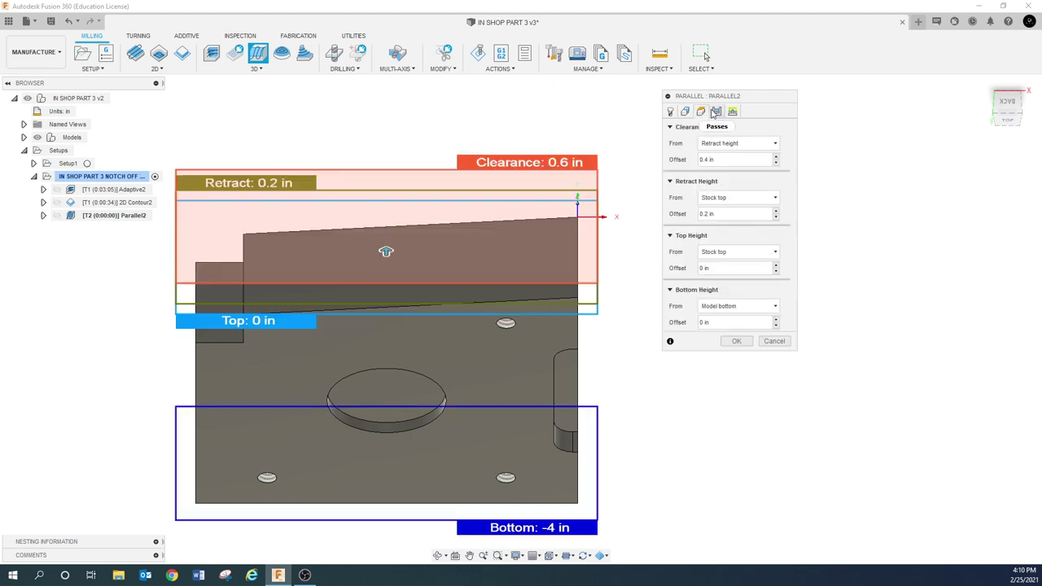
pyautogui.click(715, 113)
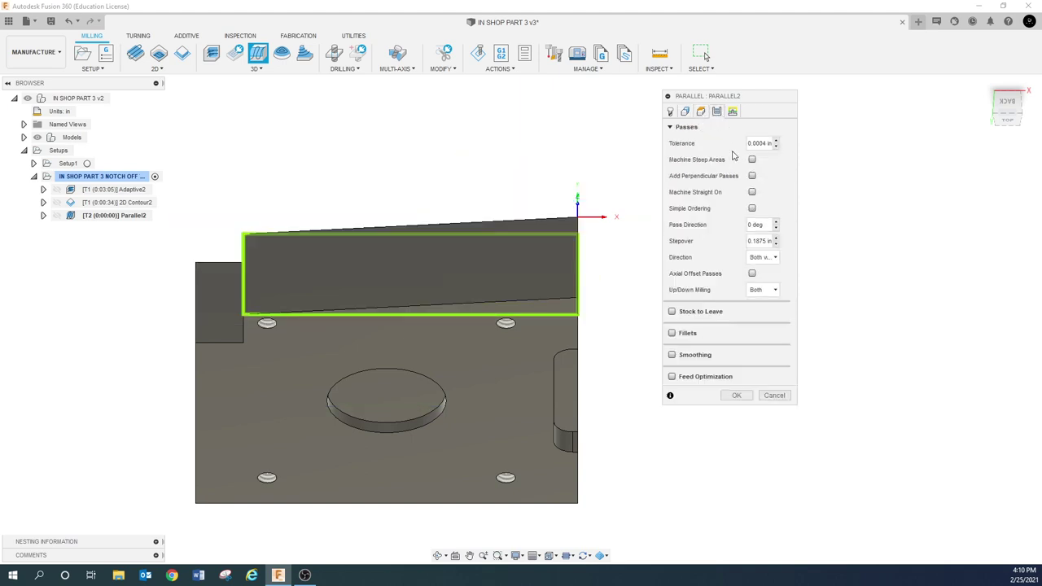
pyautogui.click(769, 240)
pyautogui.doubleClick(767, 225)
pyautogui.click(766, 225)
pyautogui.click(766, 241)
pyautogui.hotkey('ctrl', 'a')
pyautogui.write('.05')
# Keep the passes' direction at Both ways and generate the Parallel toolpath with the default linking settings
pyautogui.click(776, 259)
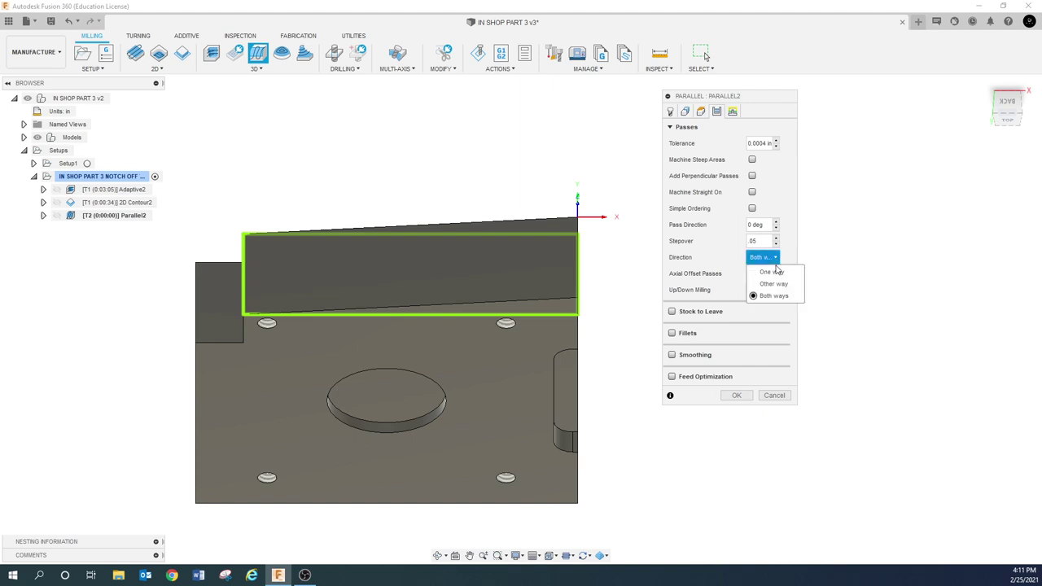
pyautogui.click(775, 295)
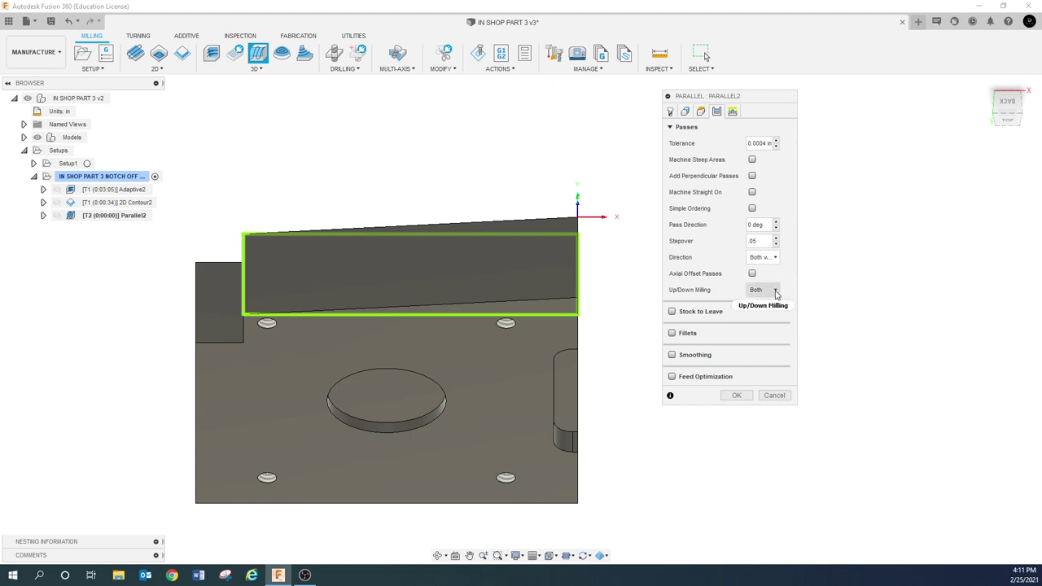
pyautogui.moveTo(777, 294)
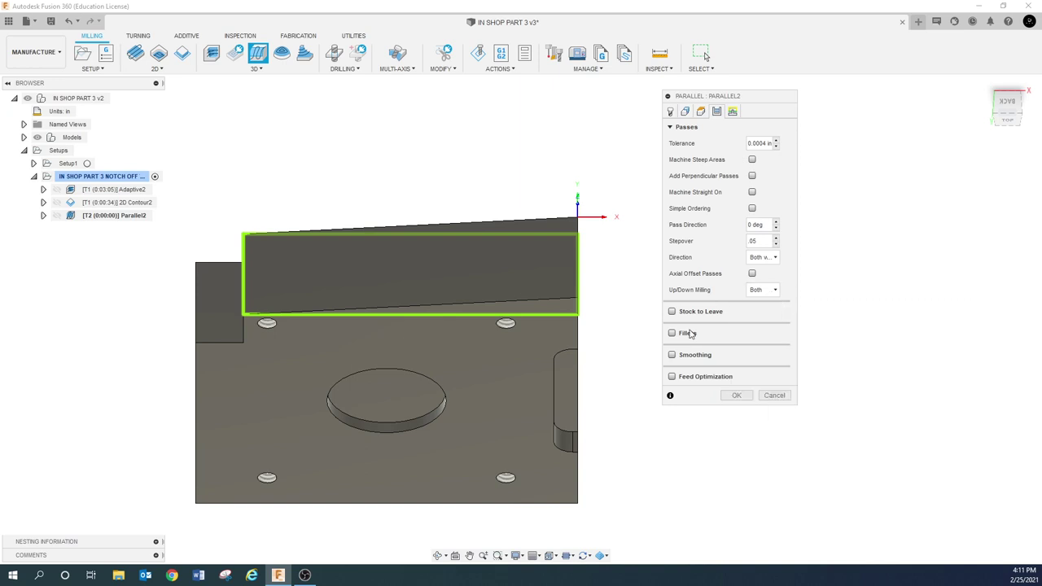
pyautogui.click(730, 113)
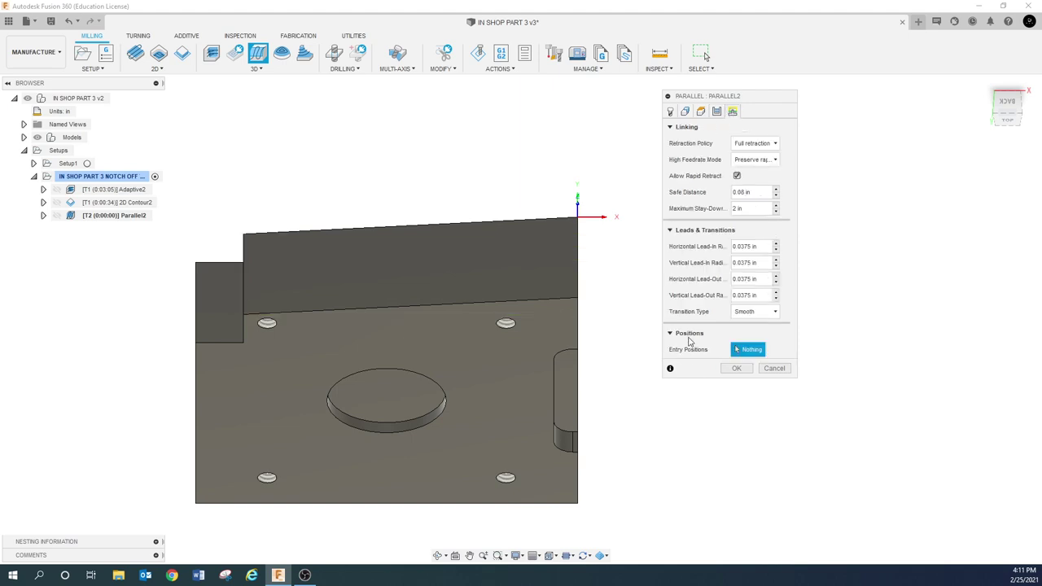
pyautogui.click(735, 370)
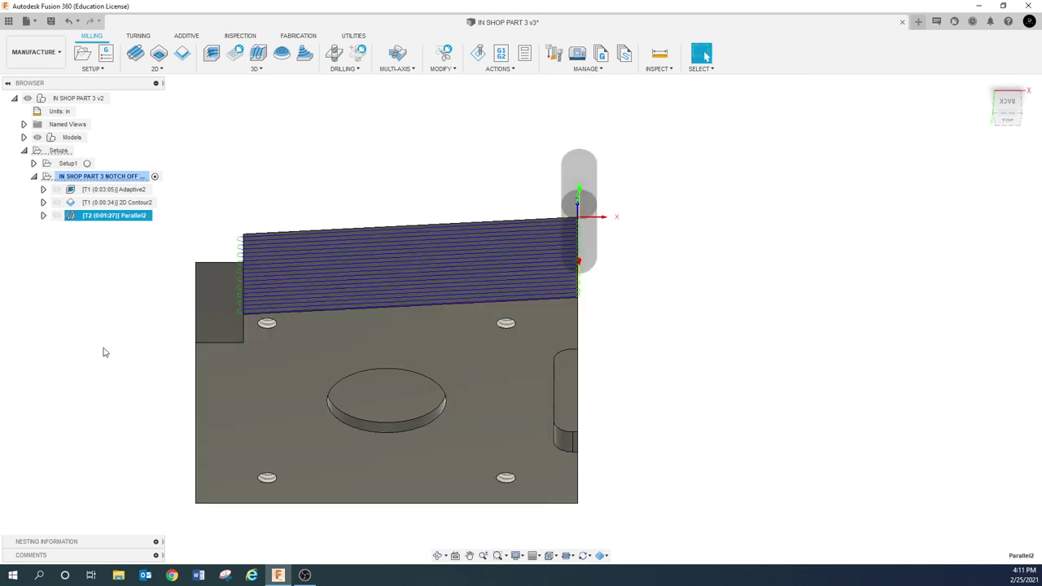
# Inspect the Parallel passes on the sloped face, and play a simulation of the whole notch setup
pyautogui.scroll(5, 264, 296)
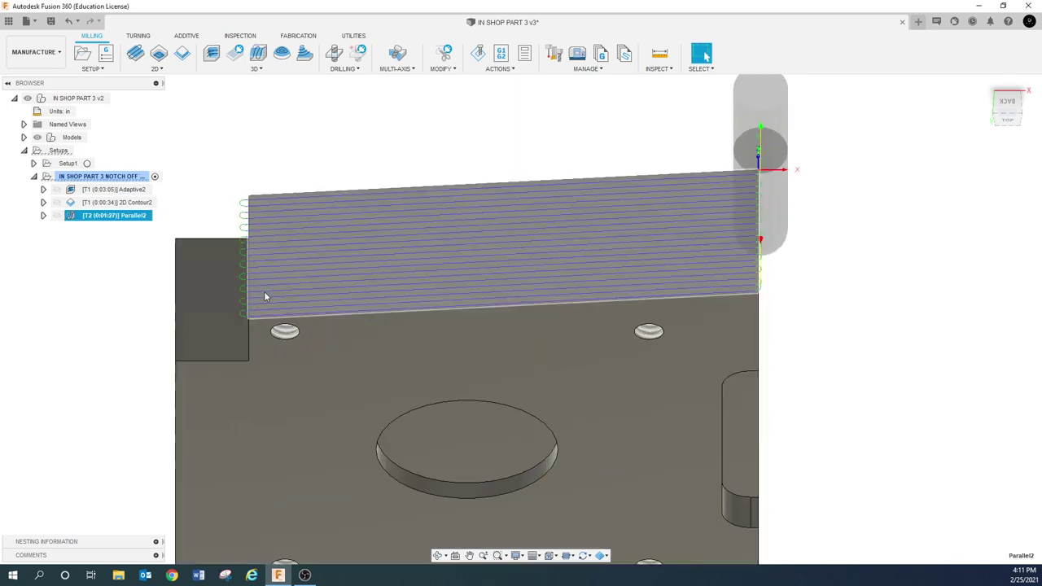
pyautogui.moveTo(265, 304)
pyautogui.keyDown('shift'); pyautogui.mouseDown(button='middle')
pyautogui.moveTo(263, 332)
pyautogui.moveTo(263, 274)
pyautogui.moveTo(263, 313)
pyautogui.mouseUp(button='middle'); pyautogui.keyUp('shift')
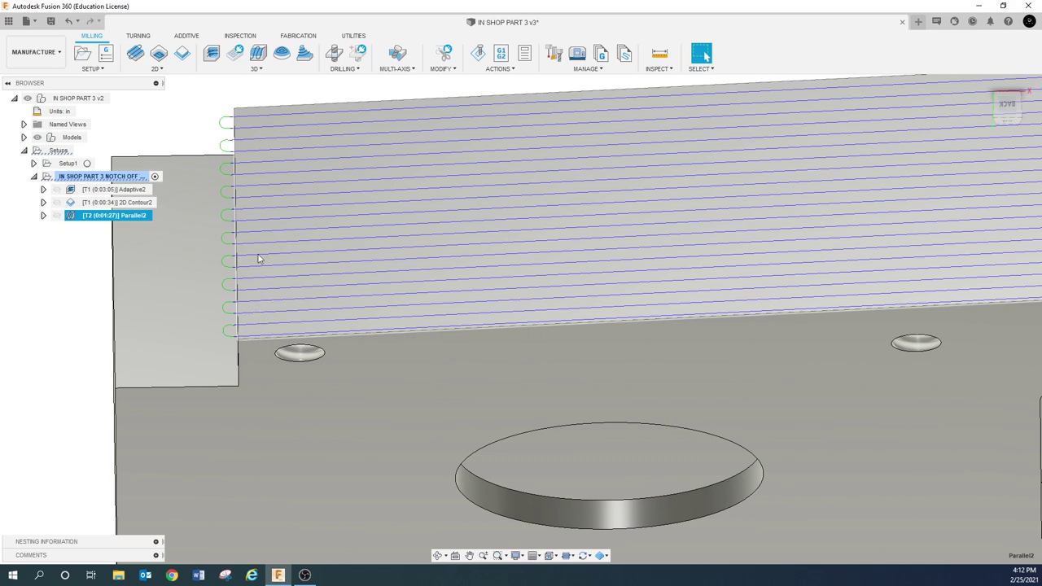
pyautogui.scroll(-5, 218, 280)
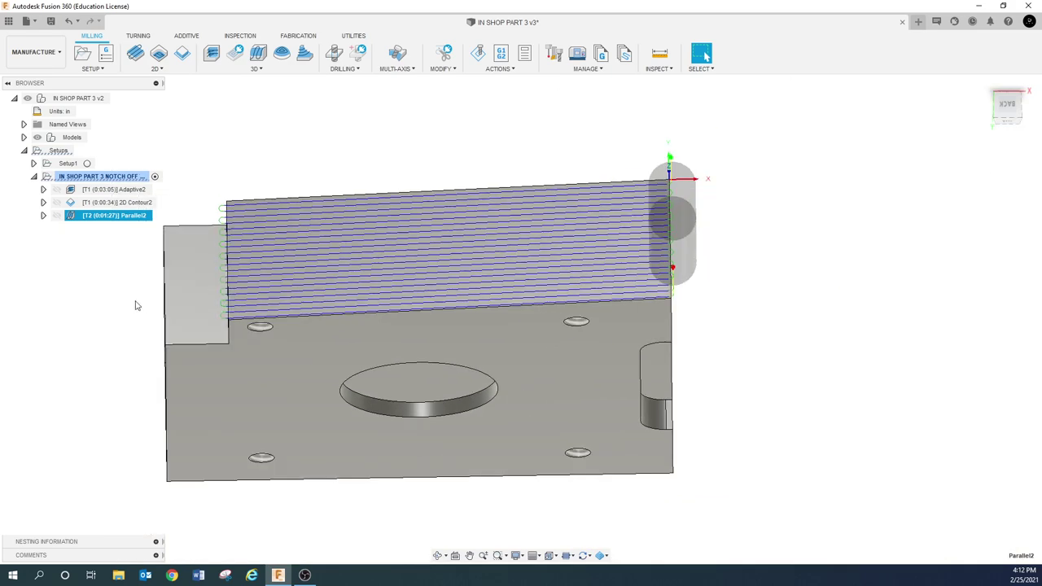
pyautogui.click(121, 296)
pyautogui.click(89, 176)
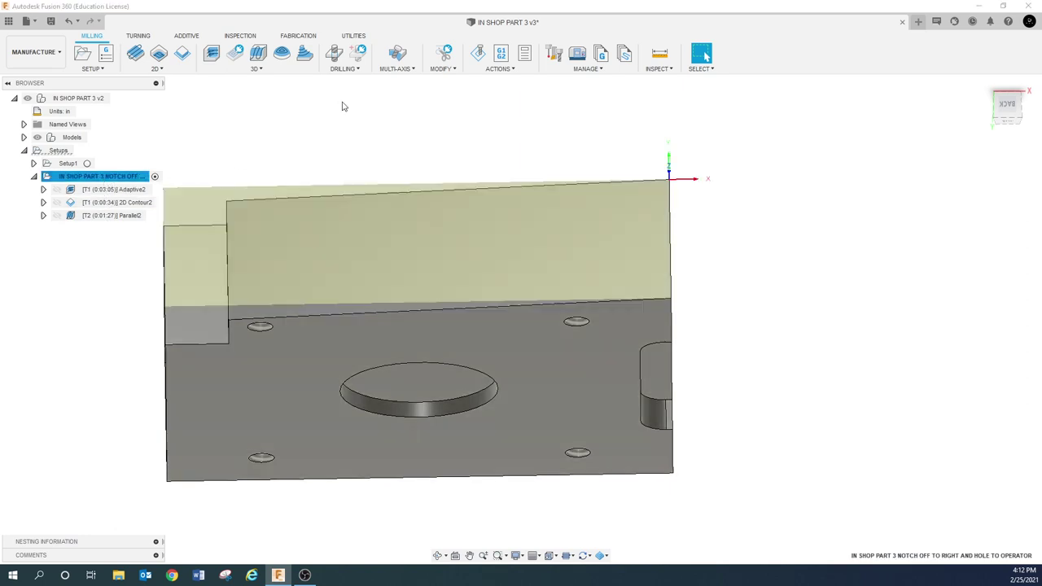
pyautogui.click(479, 53)
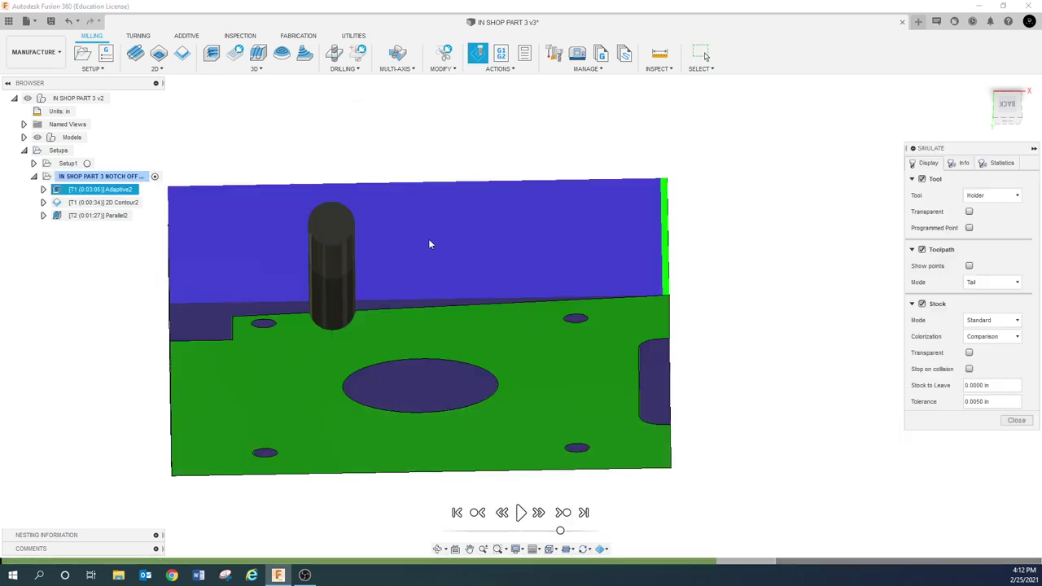
pyautogui.click(519, 512)
pyautogui.keyDown('shift'); pyautogui.moveTo(551, 472); pyautogui.dragTo(551, 437, button='middle'); pyautogui.keyUp('shift')
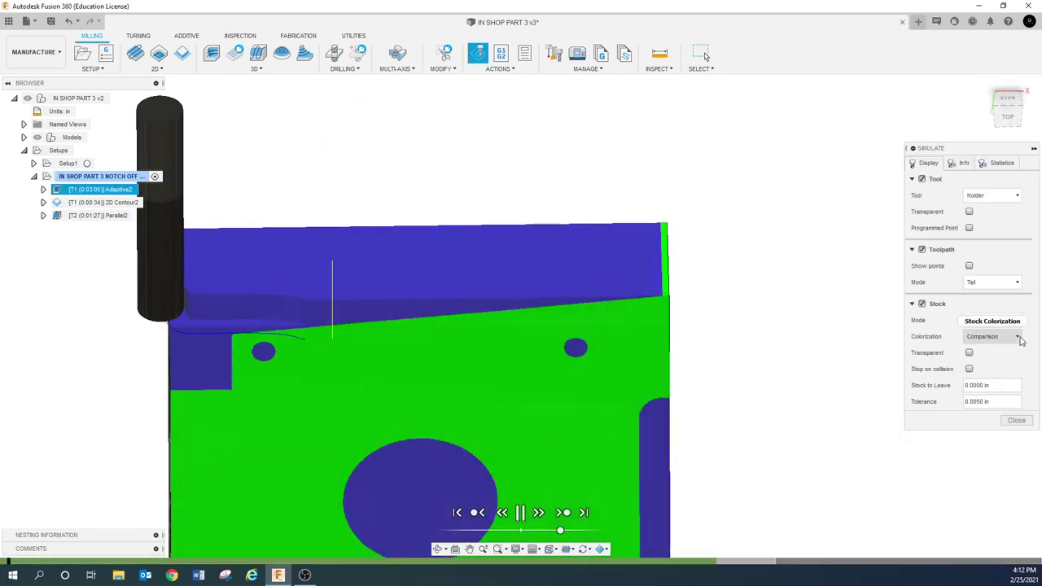
# Set the simulated stock's colorization to Operation and raise the playback speed
pyautogui.click(1016, 336)
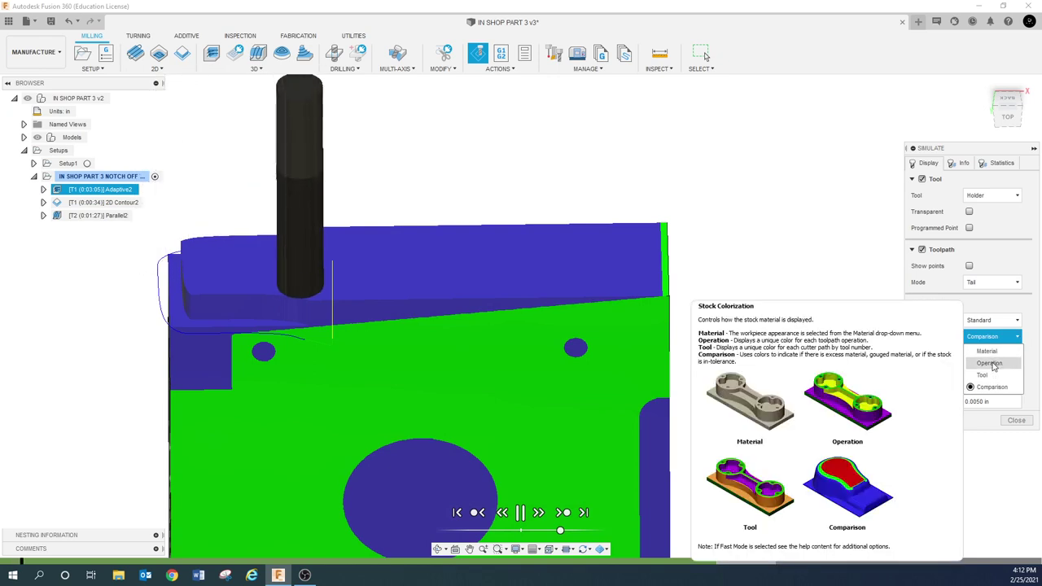
pyautogui.click(989, 363)
pyautogui.moveTo(560, 530); pyautogui.dragTo(580, 530)
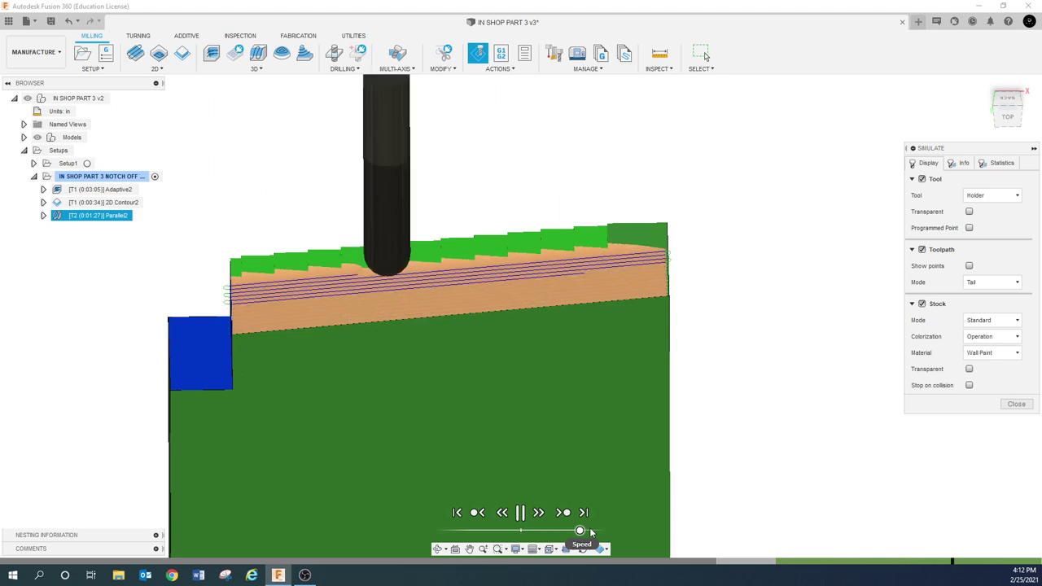
# Examine the simulated sloped face up close from the notch side for scallops between the Parallel passes
pyautogui.keyDown('shift'); pyautogui.moveTo(182, 373); pyautogui.dragTo(237, 356, button='middle'); pyautogui.keyUp('shift')
pyautogui.scroll(6, 460, 289)
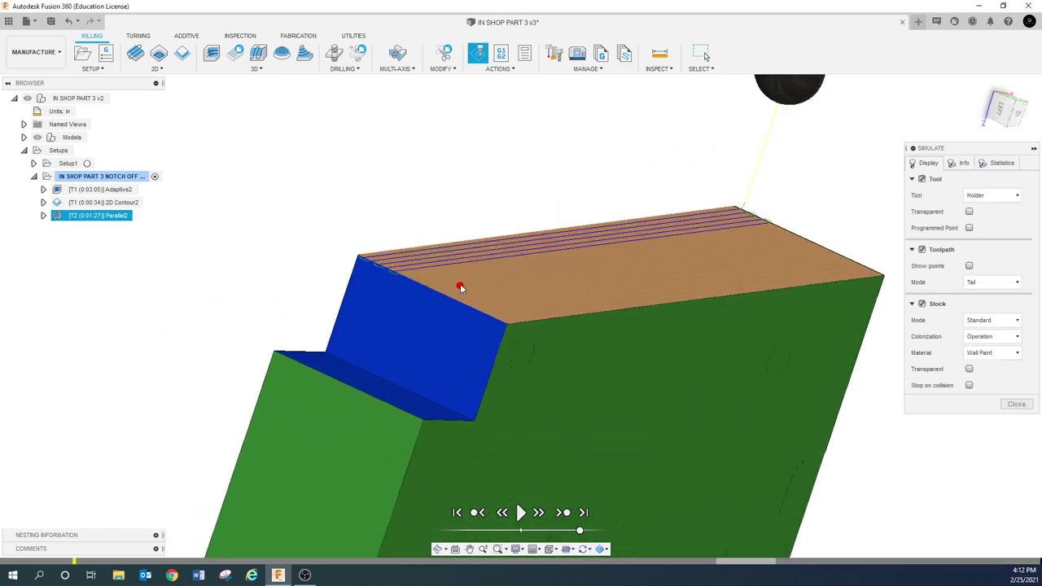
pyautogui.keyDown('shift'); pyautogui.moveTo(470, 310); pyautogui.dragTo(498, 367, button='middle'); pyautogui.keyUp('shift')
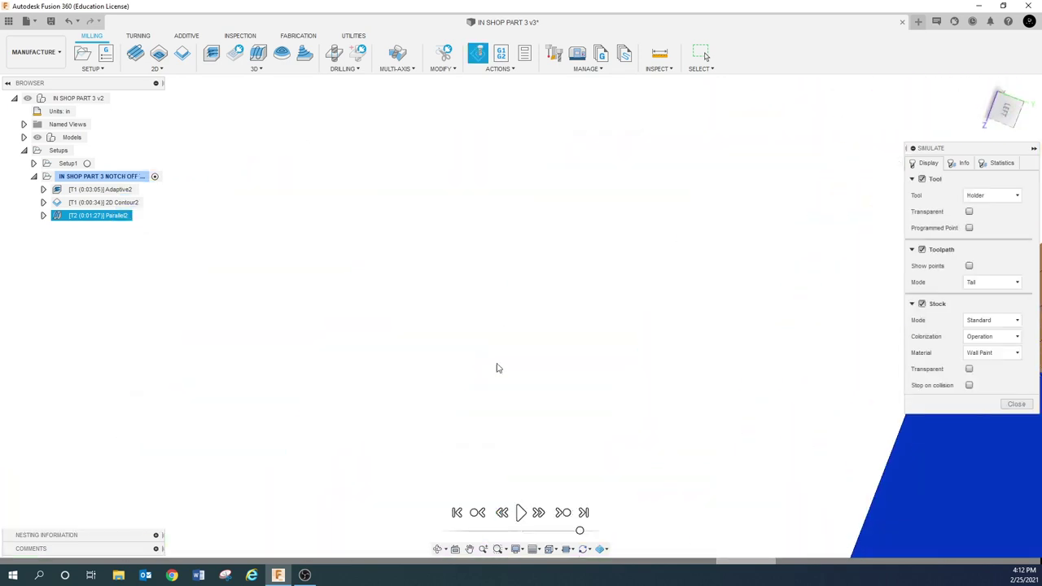
pyautogui.keyDown('shift'); pyautogui.moveTo(907, 119); pyautogui.dragTo(576, 456, button='middle'); pyautogui.keyUp('shift')
pyautogui.click(470, 549)
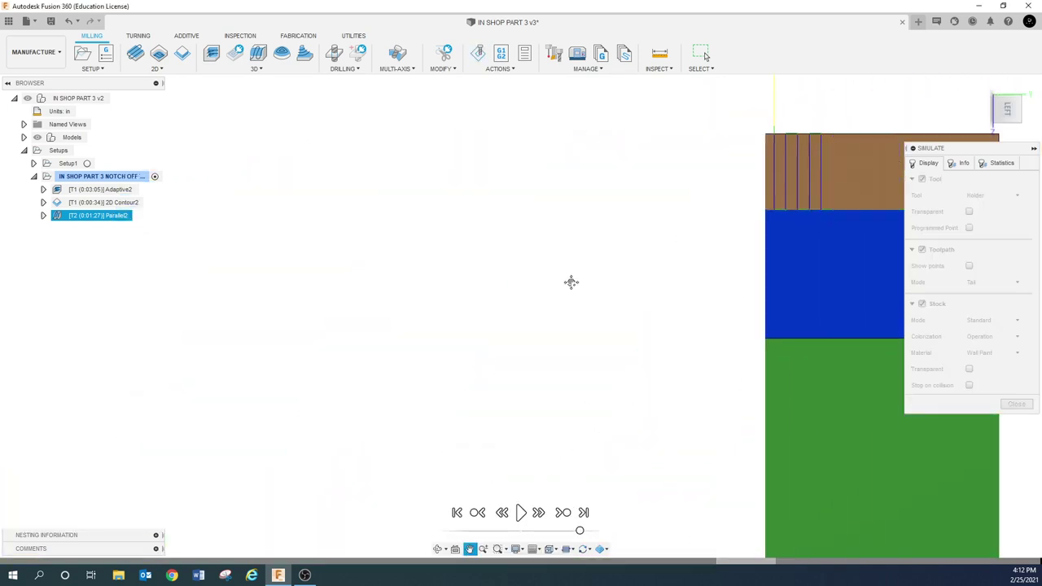
pyautogui.moveTo(569, 279); pyautogui.dragTo(206, 276)
pyautogui.press('Escape')
pyautogui.keyDown('shift'); pyautogui.moveTo(618, 261); pyautogui.dragTo(635, 293, button='middle'); pyautogui.keyUp('shift')
pyautogui.scroll(6, 398, 184)
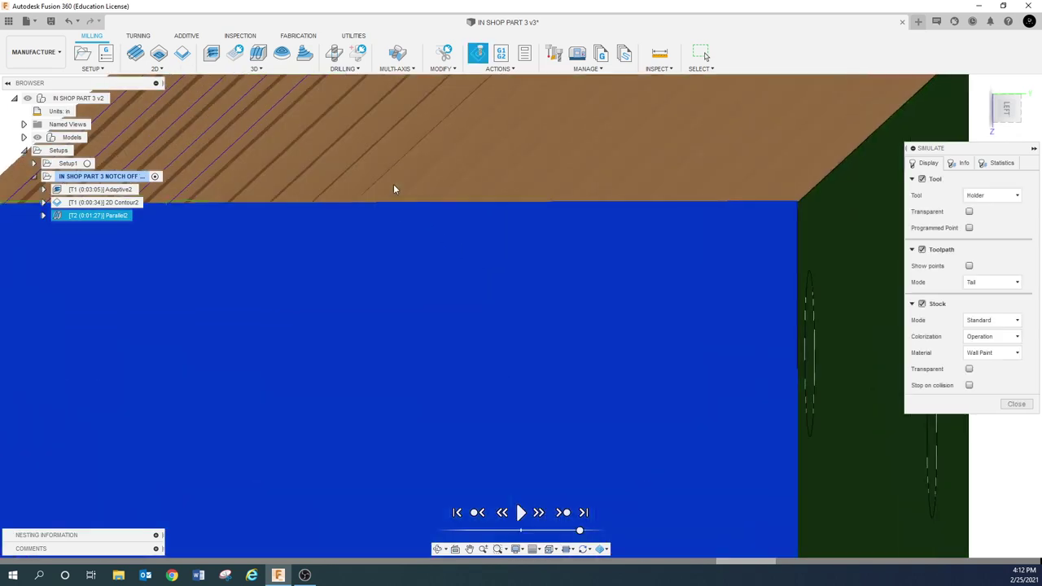
pyautogui.scroll(-2, 365, 203)
pyautogui.scroll(1, 365, 203)
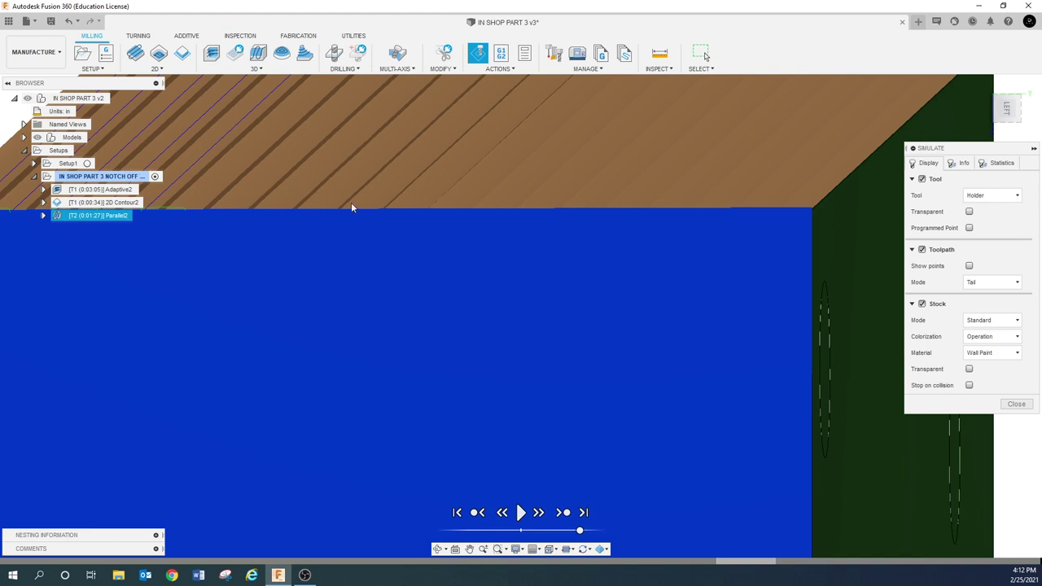
pyautogui.scroll(-2, 387, 210)
pyautogui.keyDown('shift'); pyautogui.moveTo(391, 214); pyautogui.dragTo(586, 257, button='middle'); pyautogui.keyUp('shift')
pyautogui.scroll(-2, 715, 274)
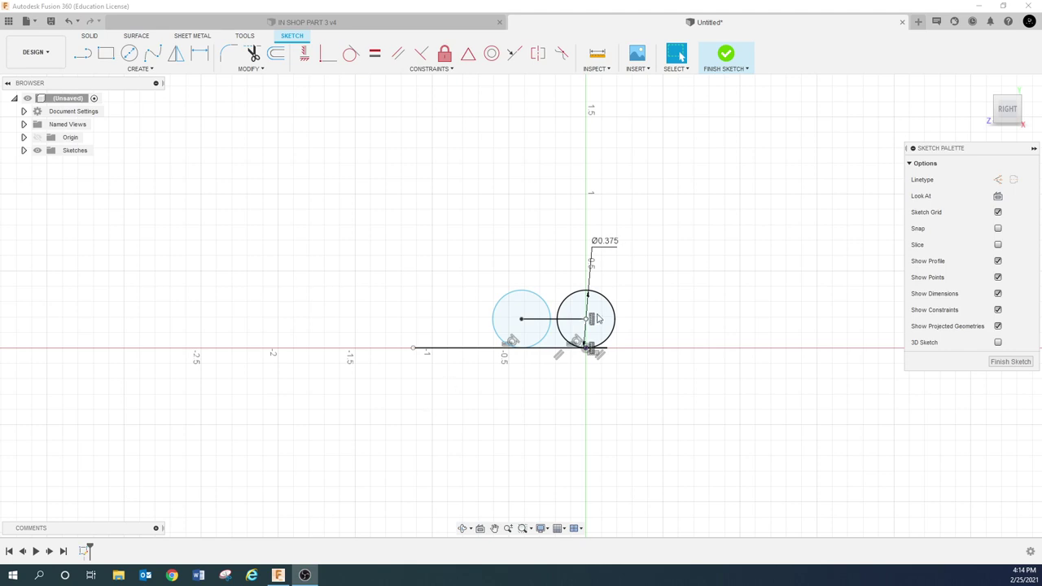
pyautogui.scroll(3, 572, 320)
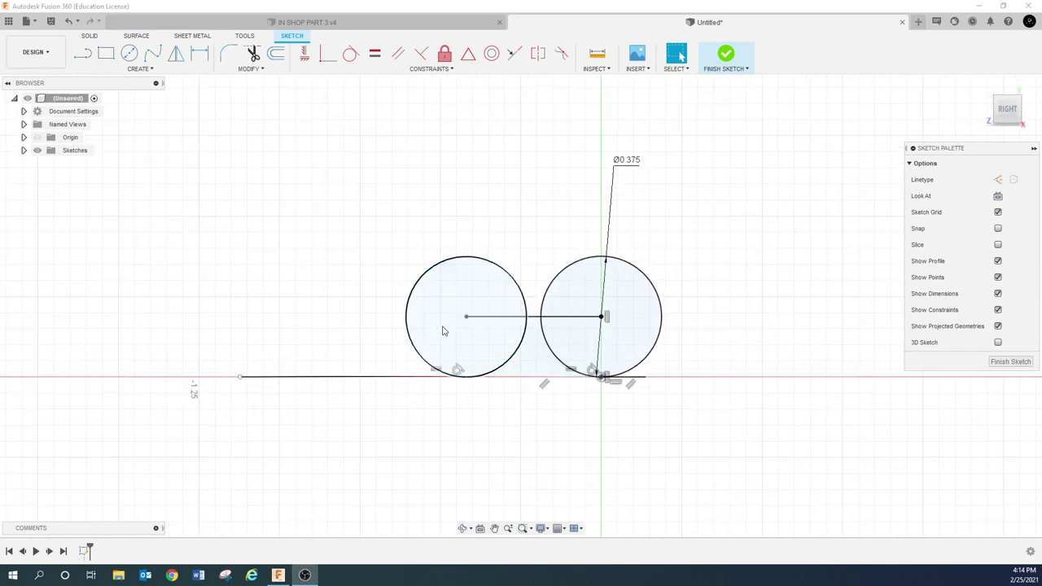
pyautogui.click(407, 328)
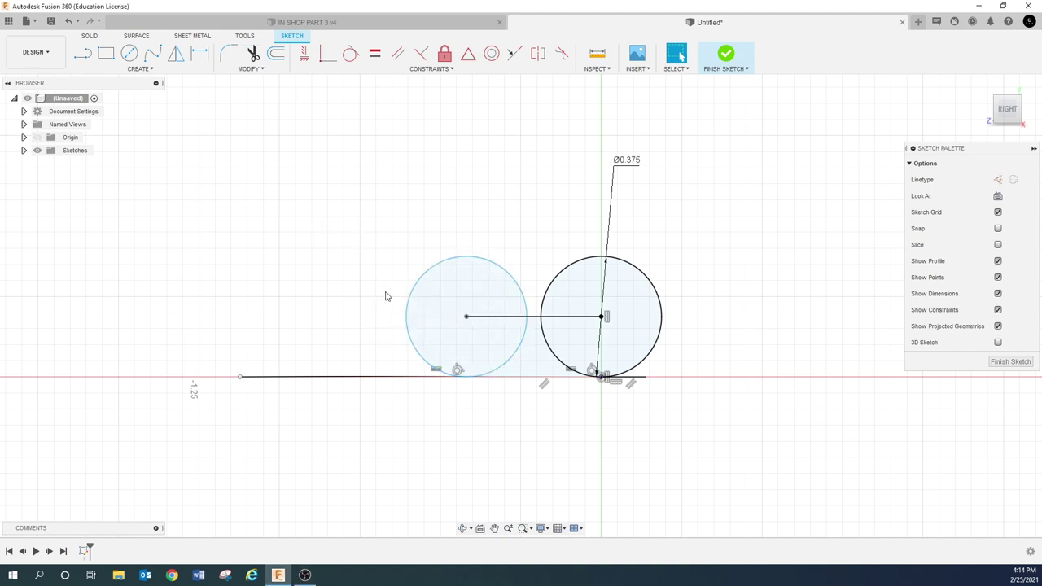
pyautogui.press('l')
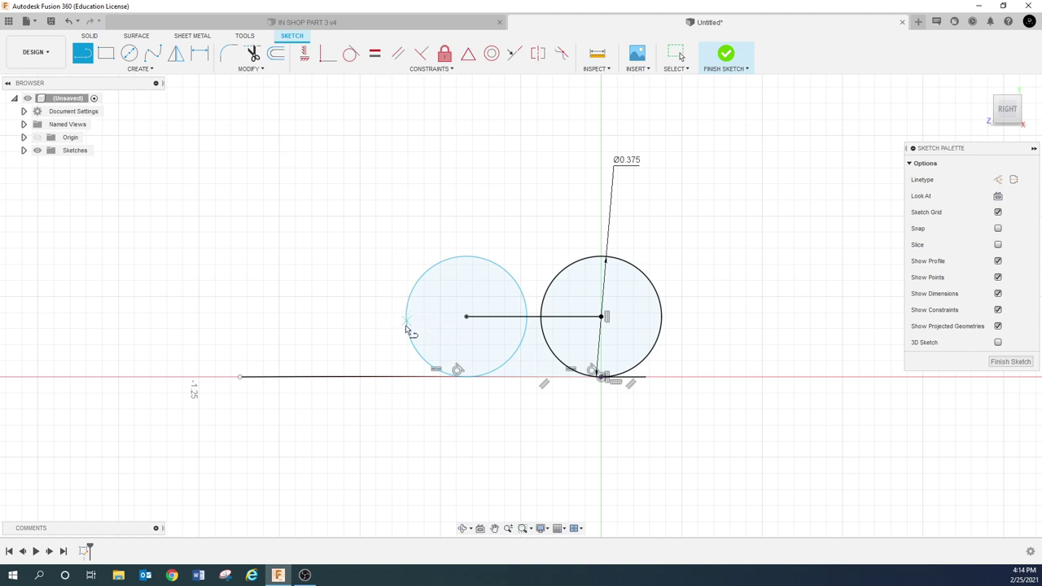
pyautogui.press('Escape')
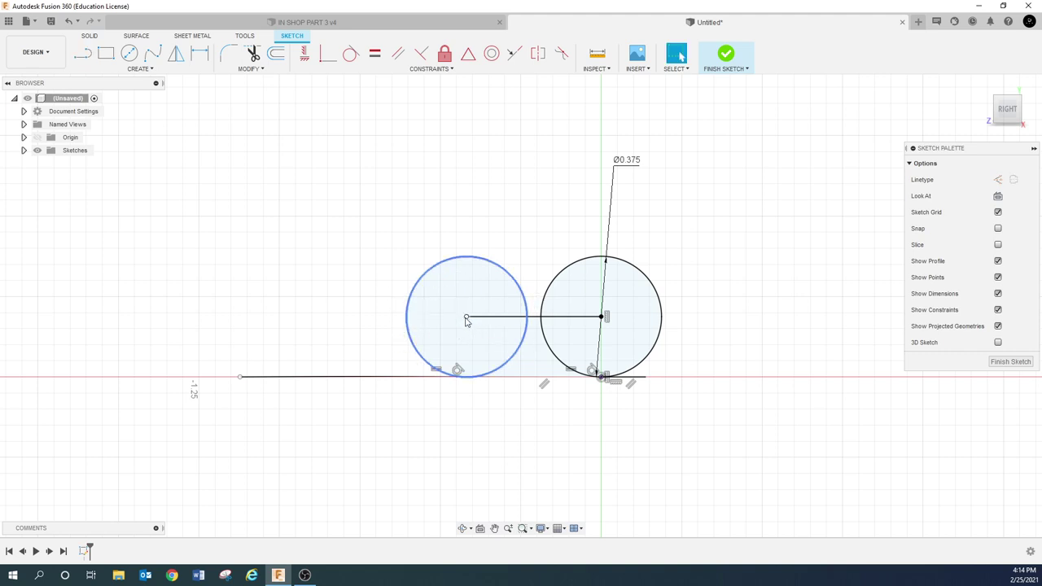
pyautogui.moveTo(467, 316)
pyautogui.mouseDown()
pyautogui.moveTo(525, 317)
pyautogui.moveTo(469, 317)
pyautogui.mouseUp()
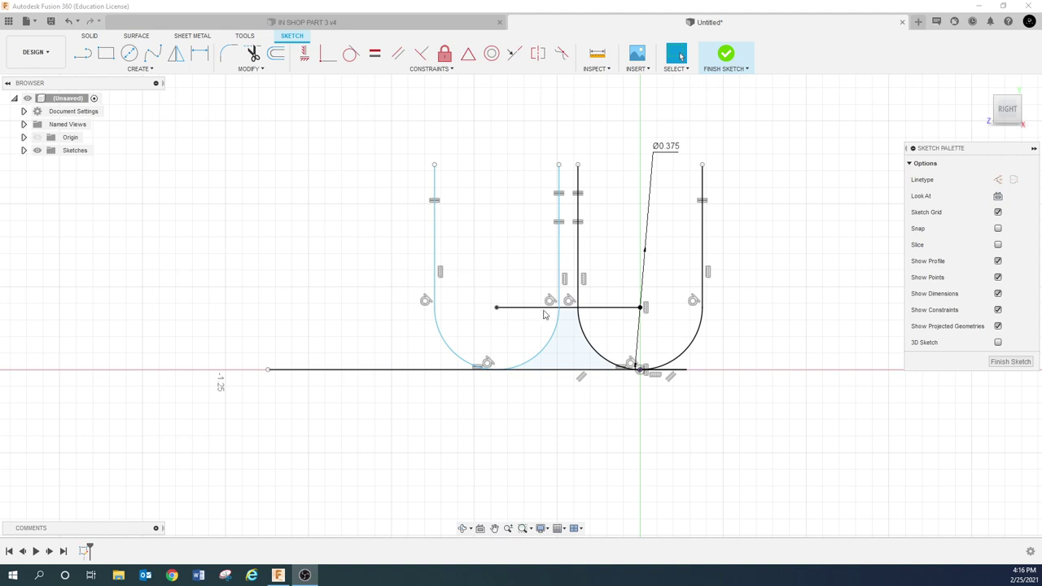
# Set the diameter dimension of the ball end mill profile in the sketch to 0.5 in
pyautogui.doubleClick(673, 148)
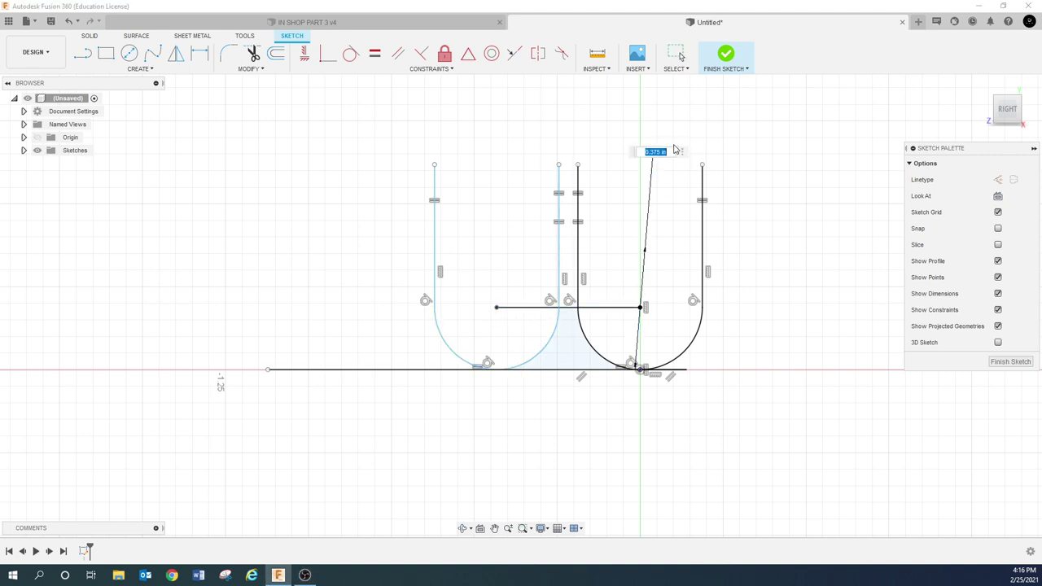
pyautogui.write('0.5')
pyautogui.press('Return')
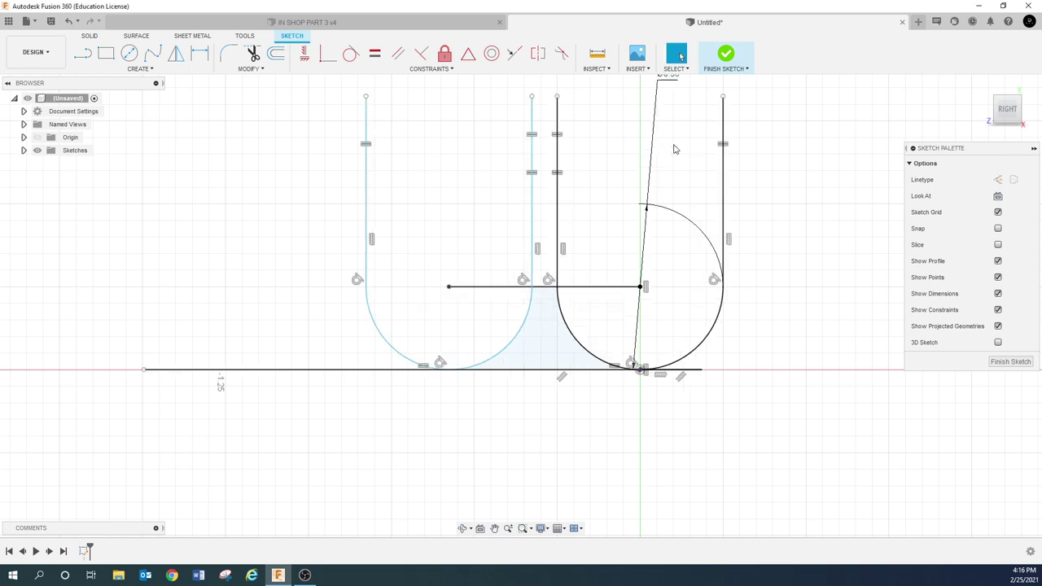
# Set the diameter dimension of the ball end mill profile to 1 in
pyautogui.scroll(-2, 649, 233)
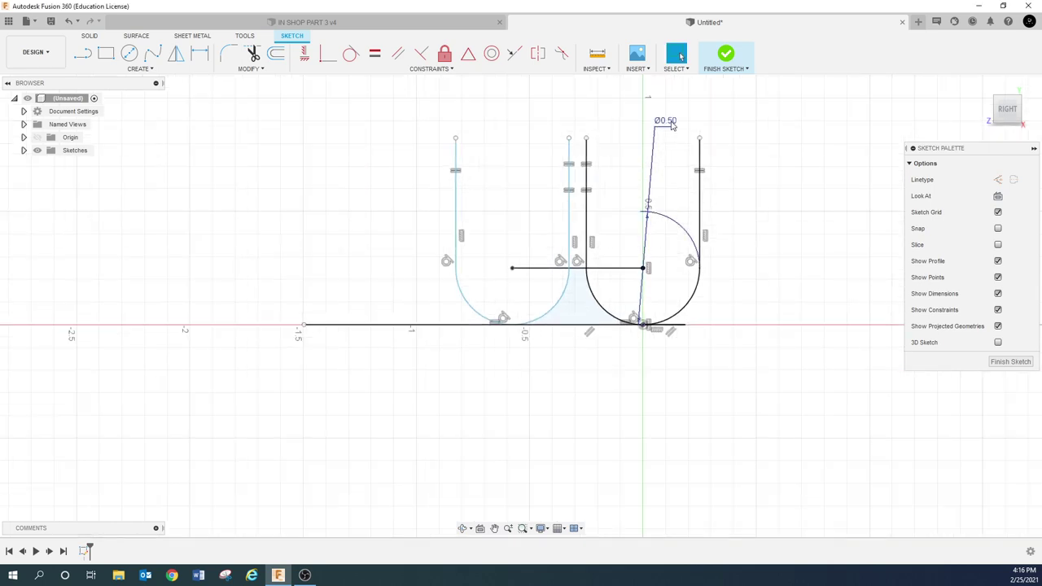
pyautogui.doubleClick(673, 124)
pyautogui.write('1')
pyautogui.press('Return')
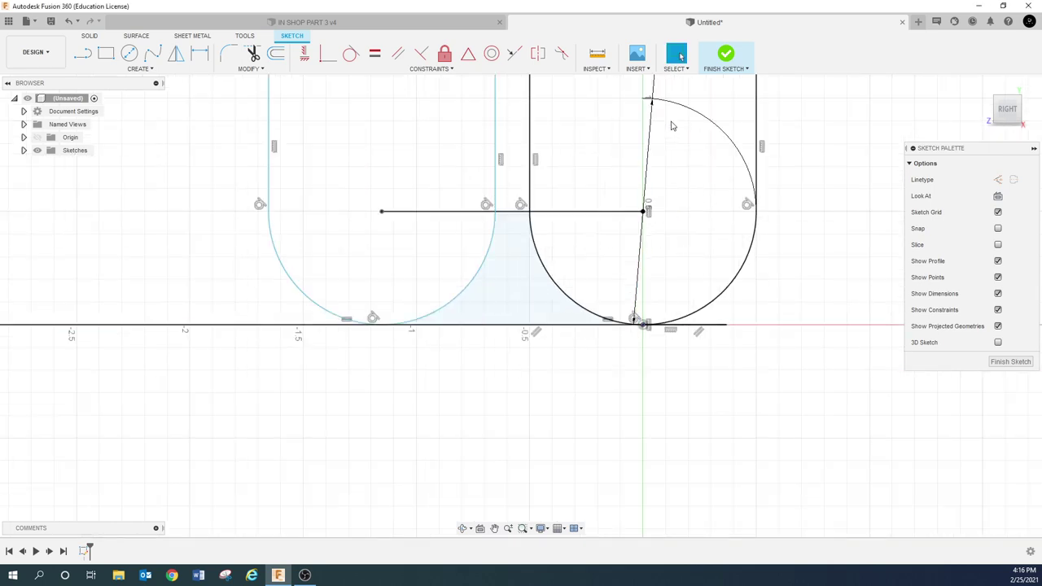
# Set the diameter dimension of the ball end mill profile to 0.375 in
pyautogui.scroll(-2, 660, 128)
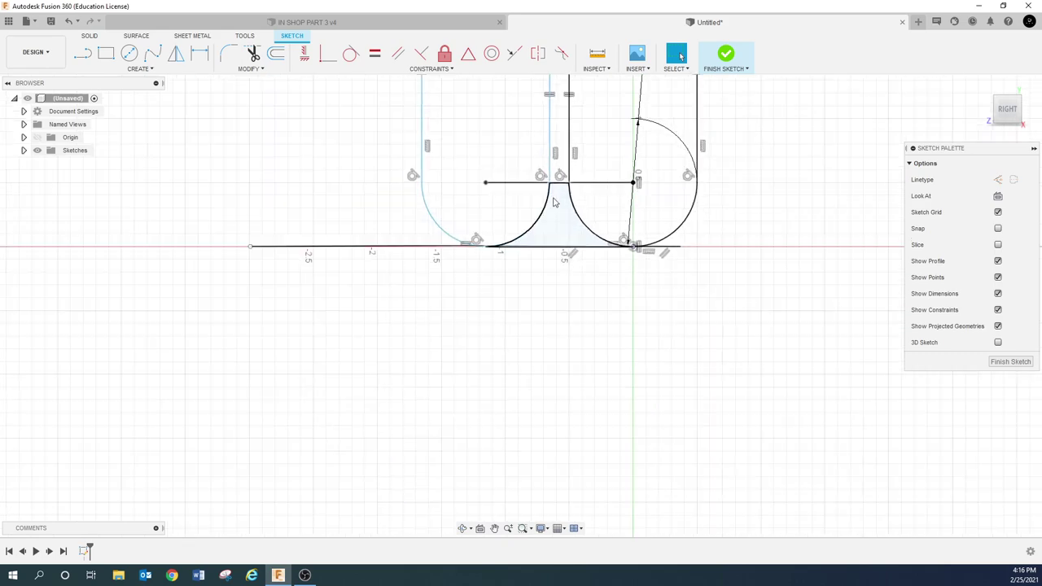
pyautogui.click(494, 528)
pyautogui.moveTo(550, 349); pyautogui.dragTo(420, 507)
pyautogui.press('Escape')
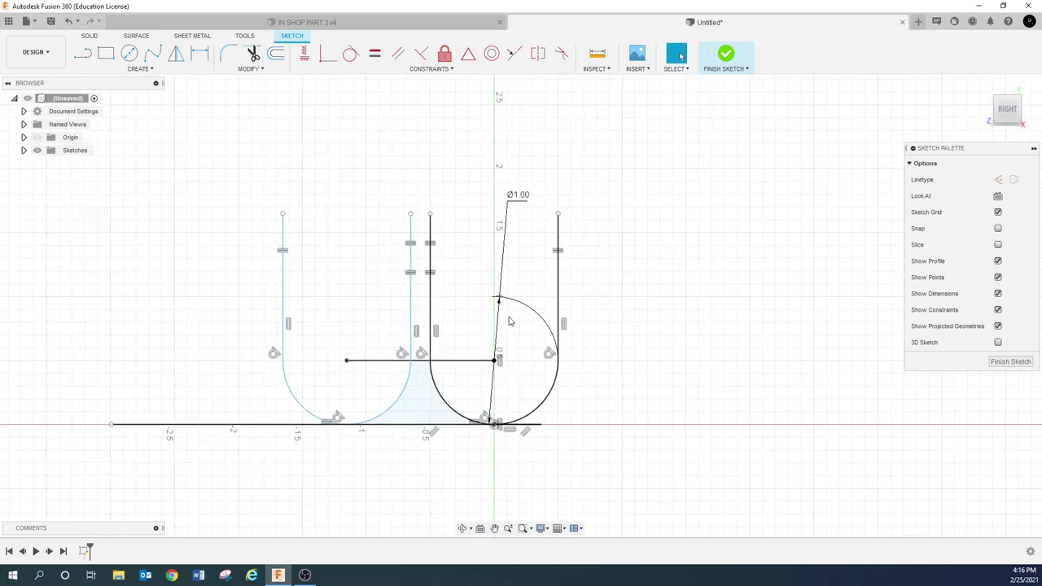
pyautogui.doubleClick(520, 197)
pyautogui.write('.3')
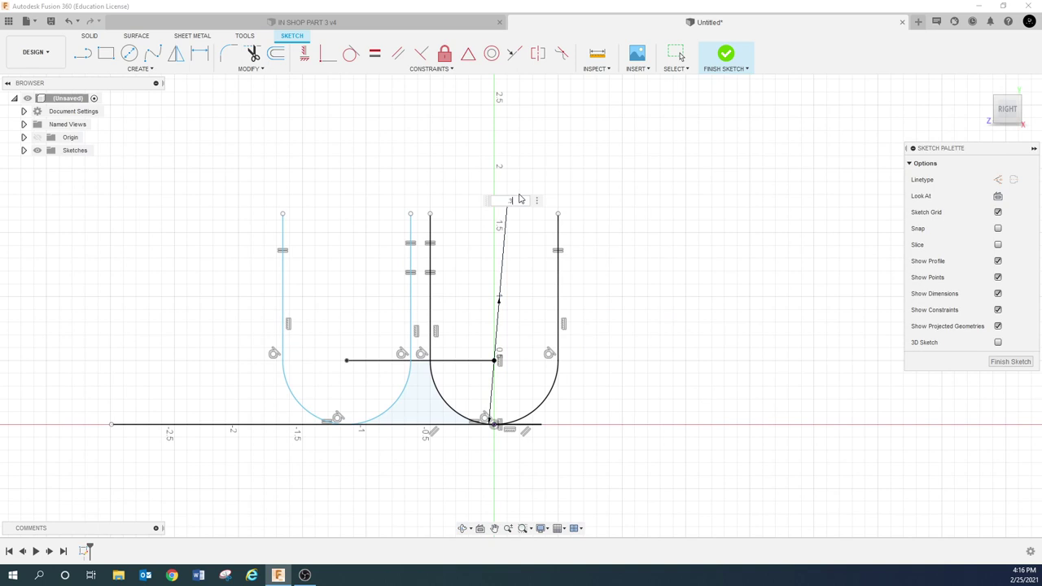
pyautogui.write('75')
pyautogui.press('Return')
# Dimension the horizontal line between the two ball end mill centres as a 0.05 in stepover
pyautogui.scroll(5, 468, 433)
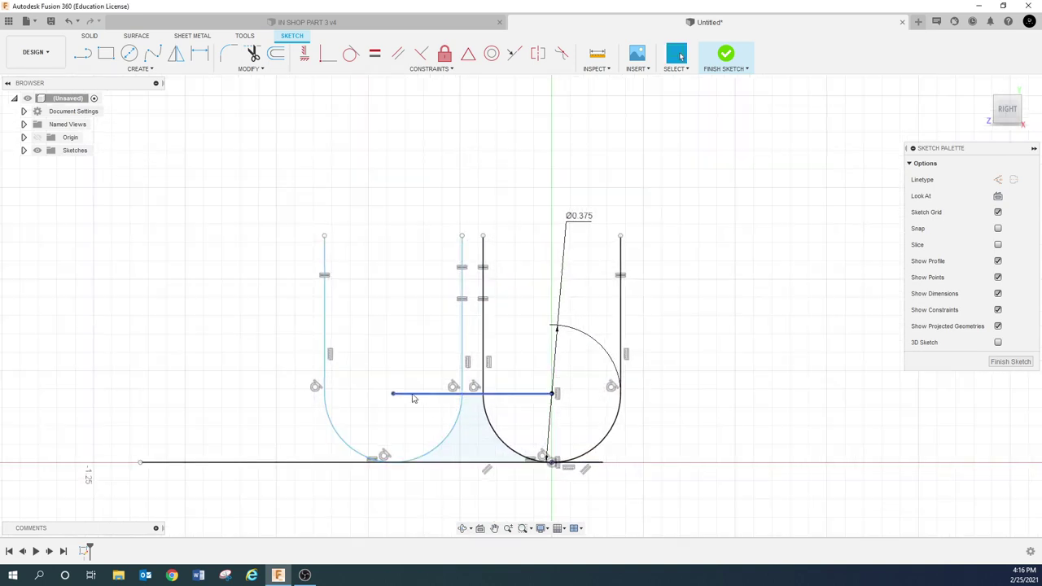
pyautogui.press('d')
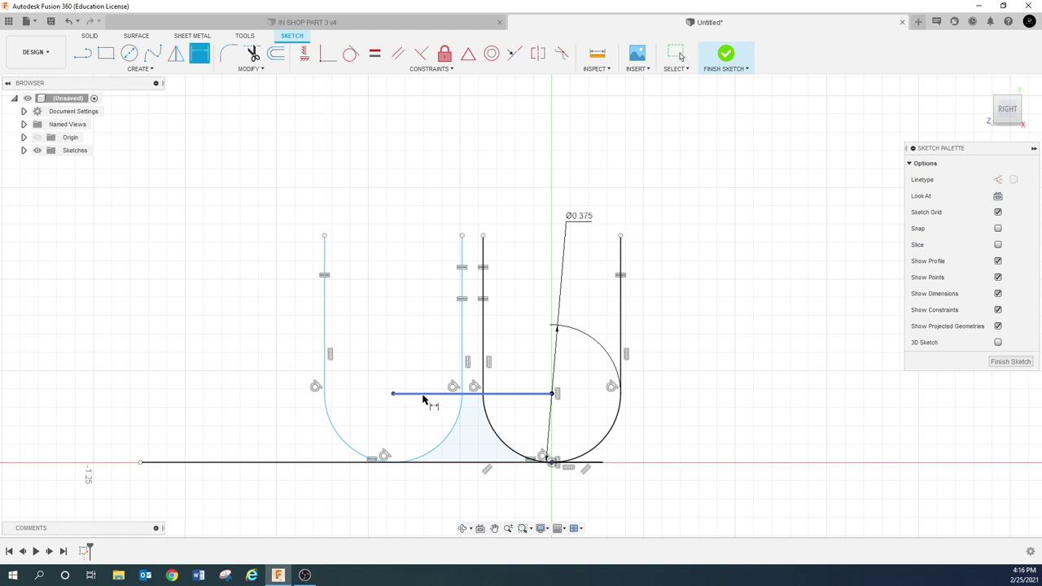
pyautogui.click(425, 398)
pyautogui.click(432, 182)
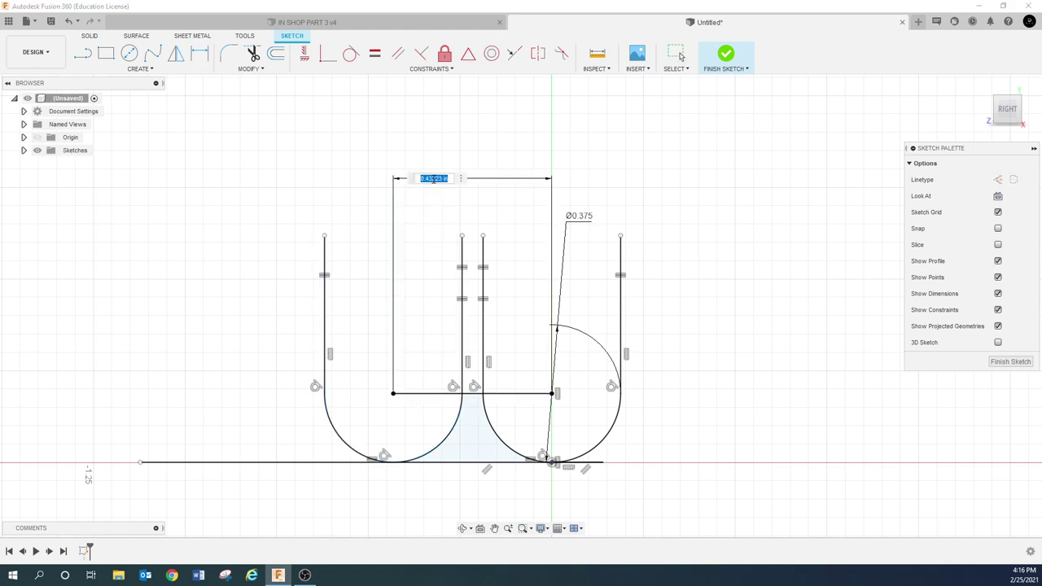
pyautogui.write('.05')
pyautogui.press('Return')
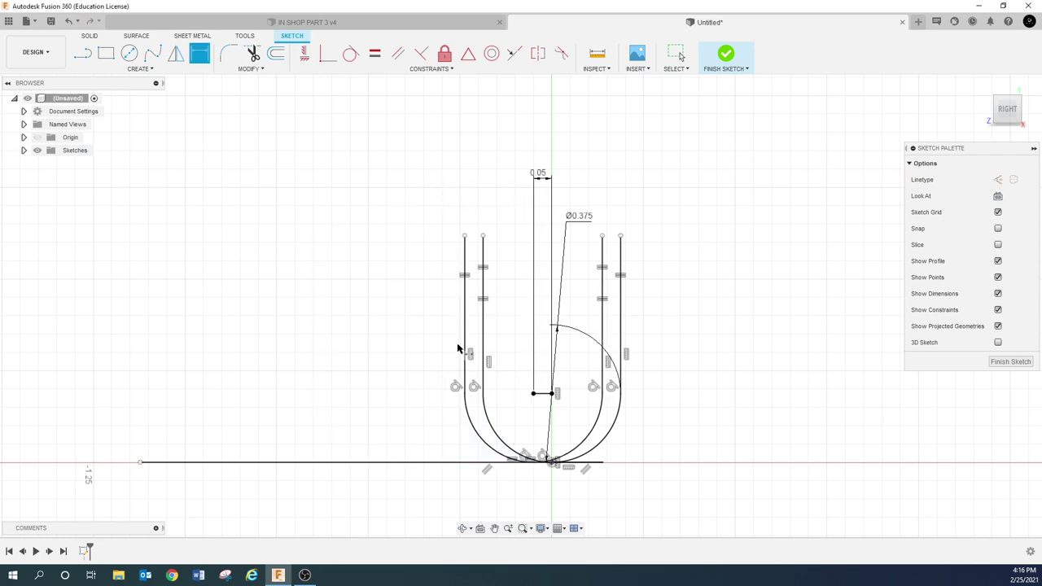
# Examine the scallop left above the baseline where the two overlapping ball end mill profiles cross
pyautogui.scroll(2, 547, 444)
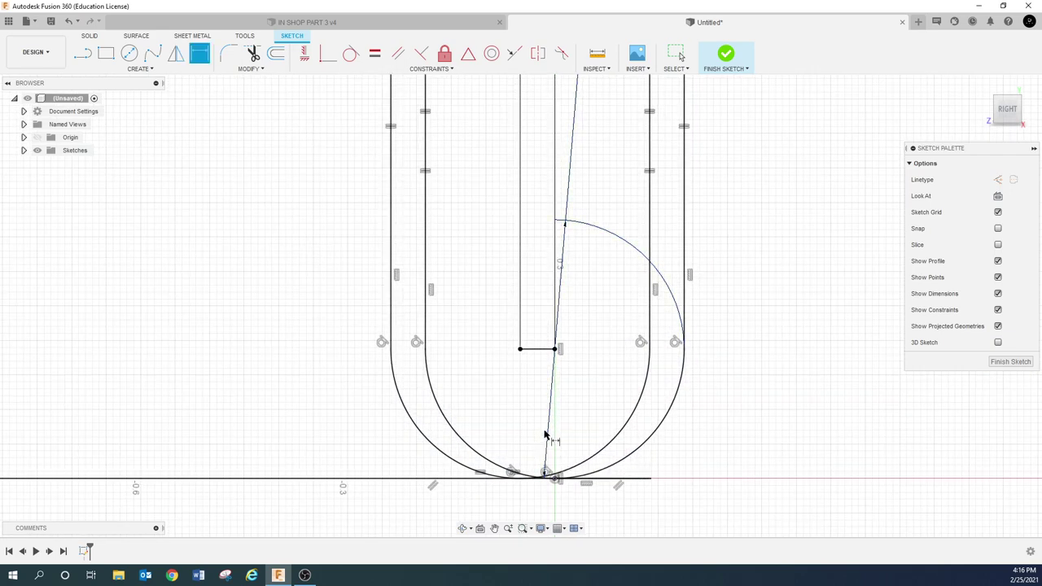
pyautogui.scroll(4, 549, 470)
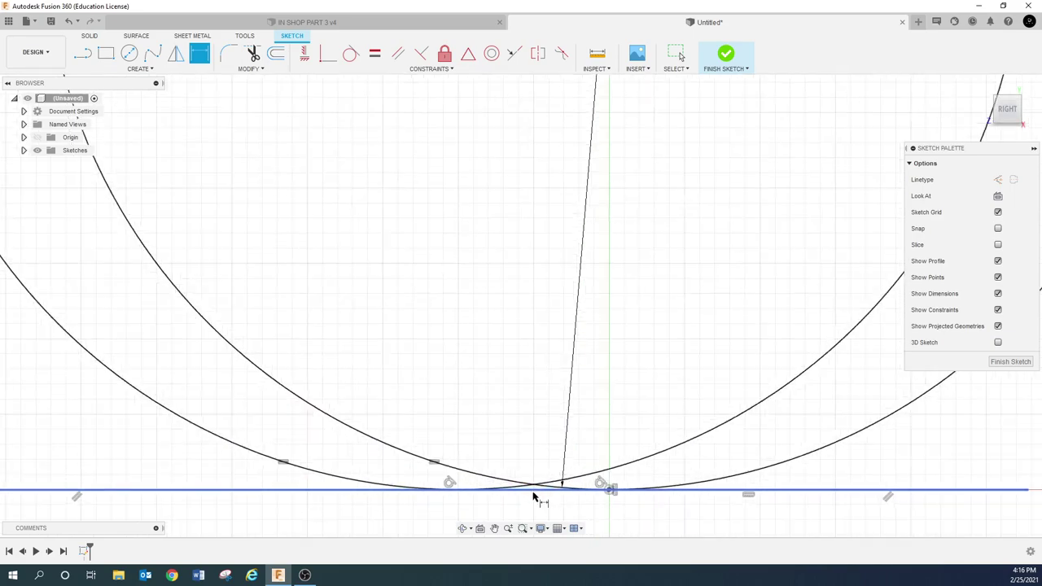
pyautogui.scroll(4, 534, 494)
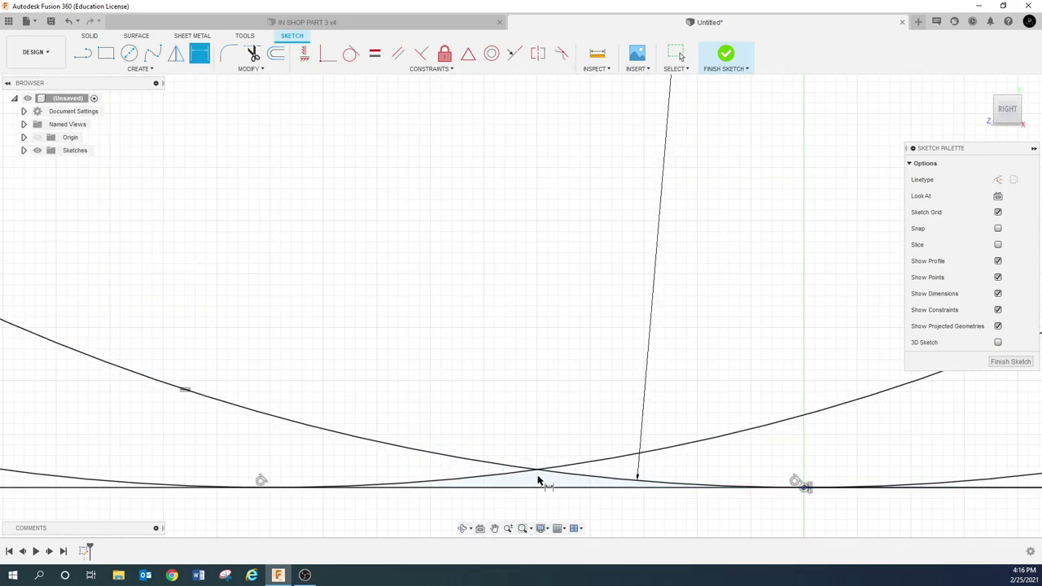
pyautogui.scroll(-4, 538, 480)
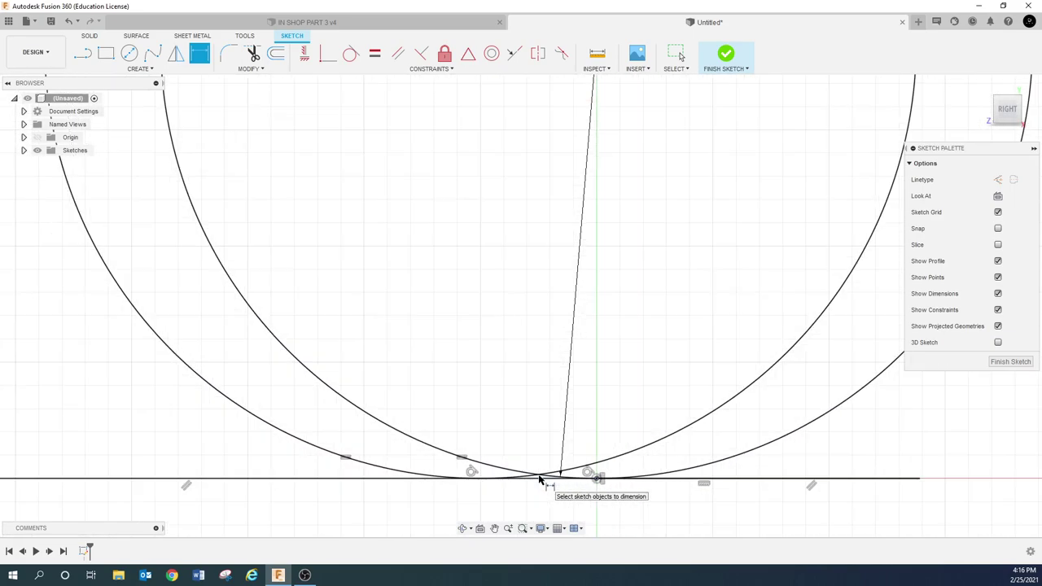
pyautogui.scroll(-2, 538, 480)
pyautogui.scroll(4, 554, 477)
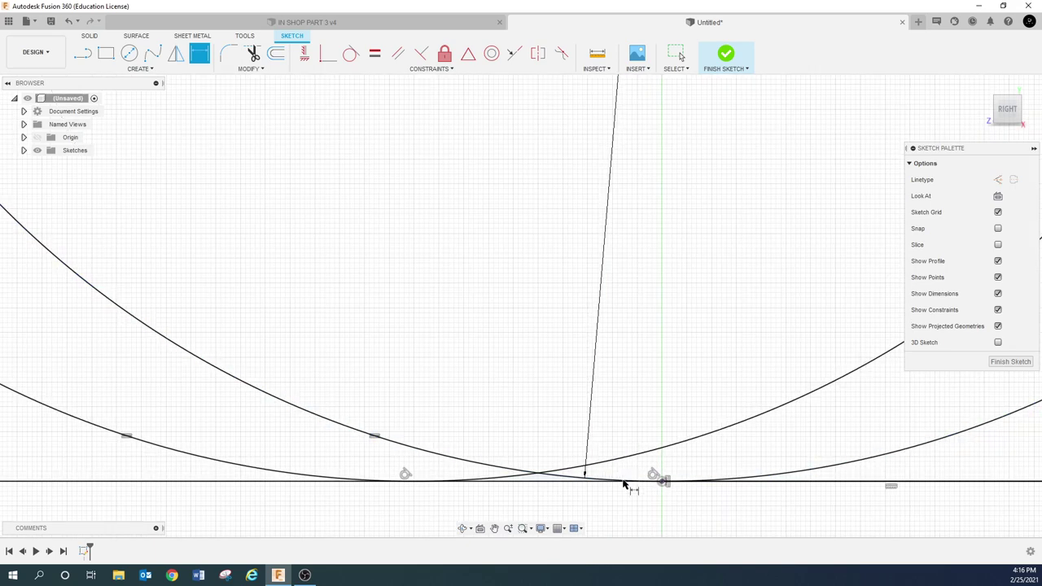
pyautogui.scroll(3, 623, 483)
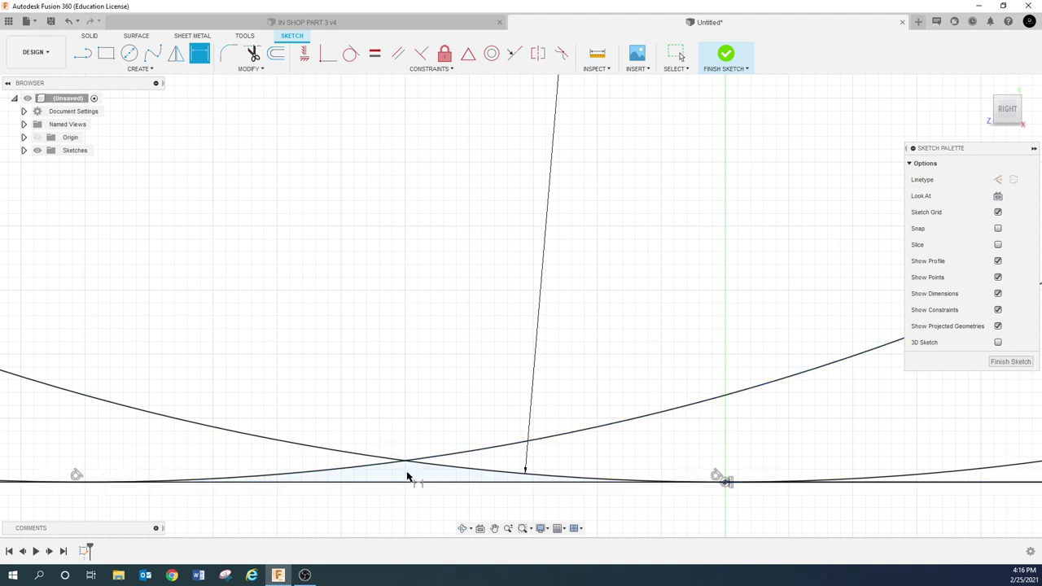
pyautogui.scroll(3, 407, 480)
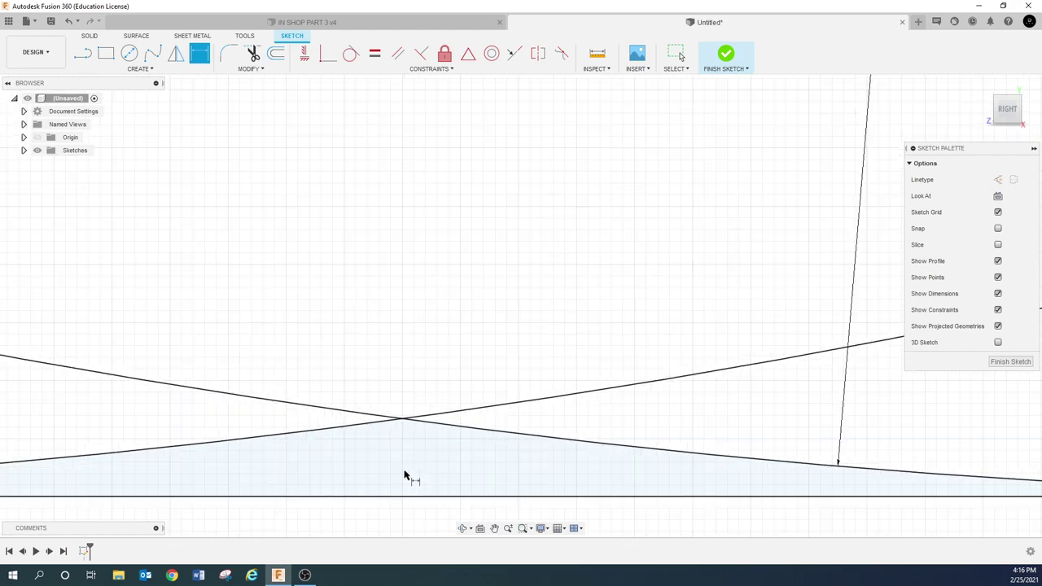
# Draw a vertical line from the crossing of the two arcs straight down to the baseline
pyautogui.press('l')
pyautogui.click(402, 419)
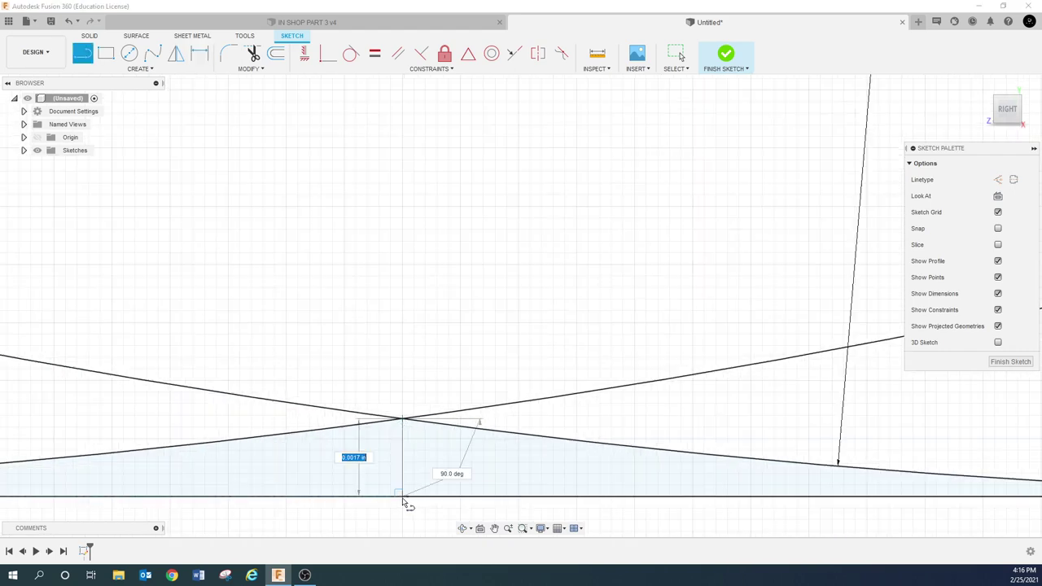
pyautogui.click(402, 494)
pyautogui.press('Escape')
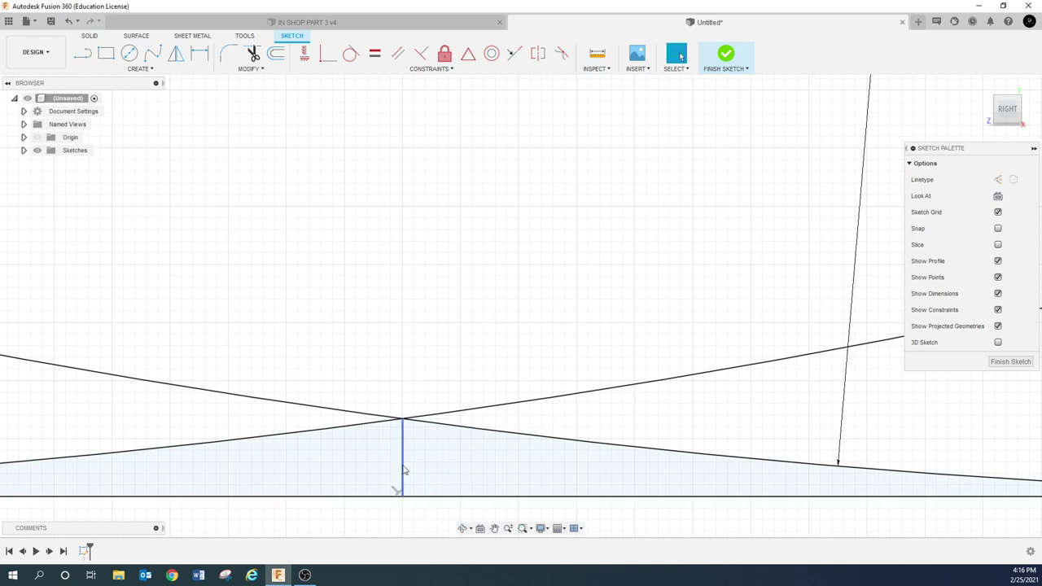
# Measure the length of the vertical scallop height line, and delete the line
pyautogui.click(402, 460)
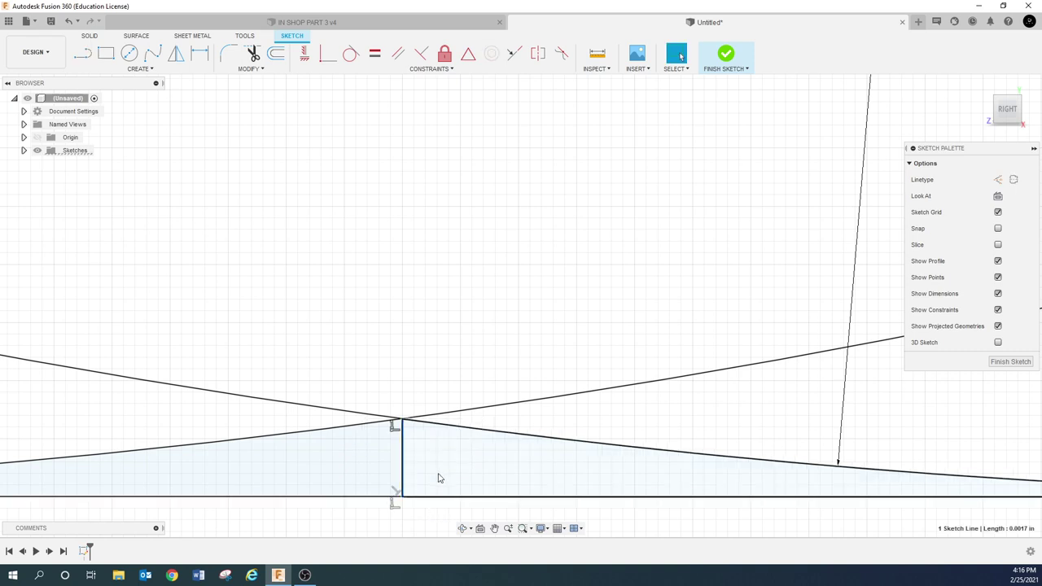
pyautogui.press('i')
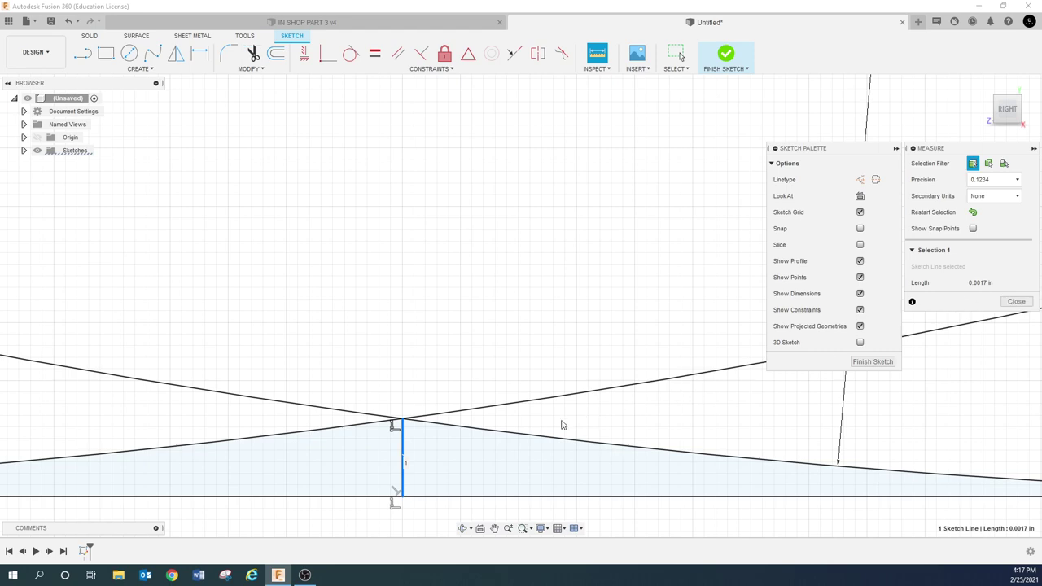
pyautogui.scroll(-5, 511, 441)
pyautogui.scroll(3, 510, 442)
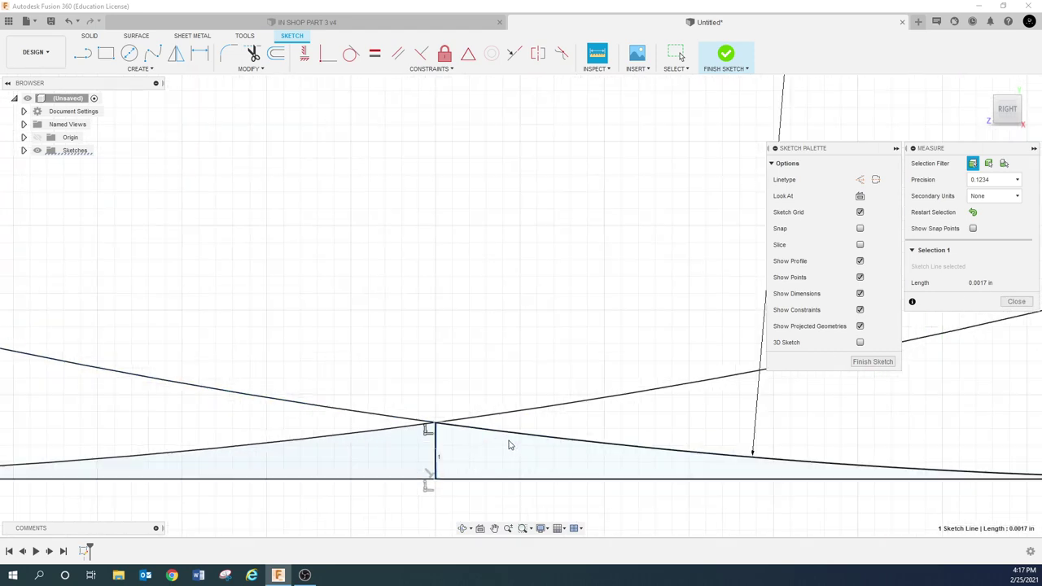
pyautogui.scroll(3, 426, 407)
pyautogui.press('Escape')
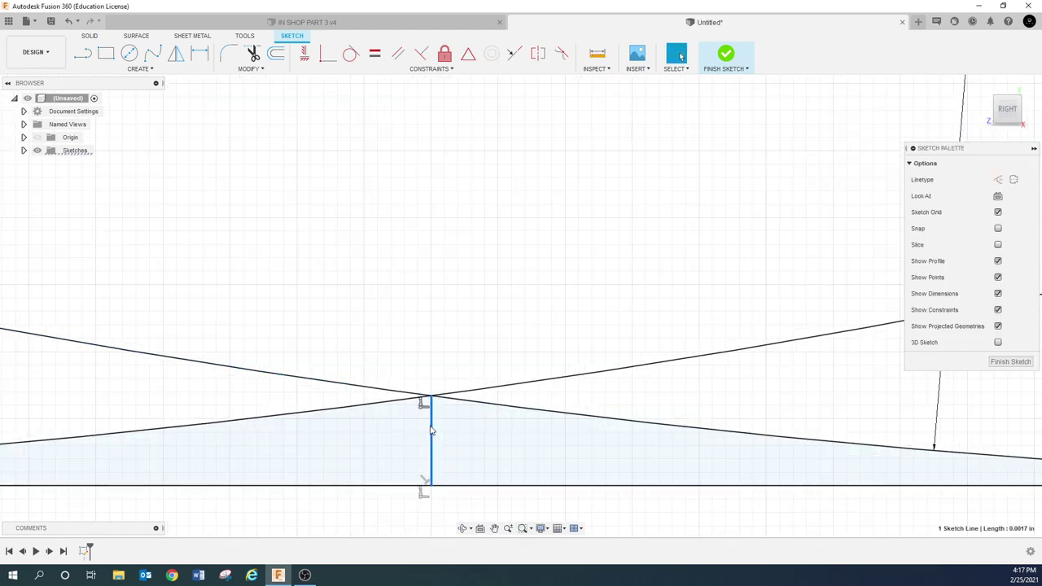
pyautogui.press('Delete')
# Set the stepover dimension between the two profiles to 0.01 in, and inspect the scallop at the baseline up close
pyautogui.scroll(6, 377, 432)
pyautogui.scroll(-8, 417, 417)
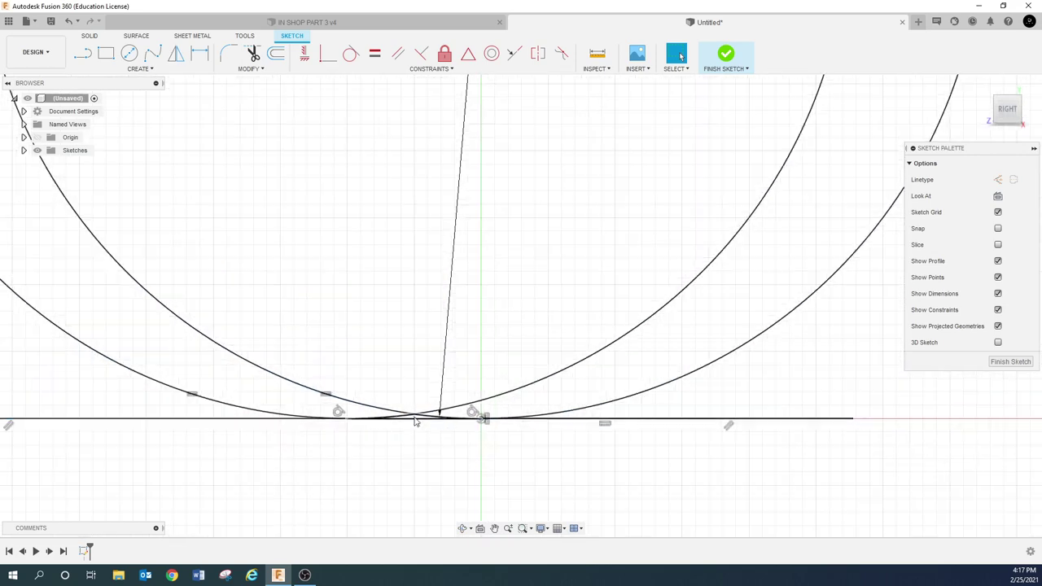
pyautogui.click(494, 528)
pyautogui.moveTo(501, 391); pyautogui.dragTo(512, 455)
pyautogui.scroll(-2, 511, 454)
pyautogui.press('Escape')
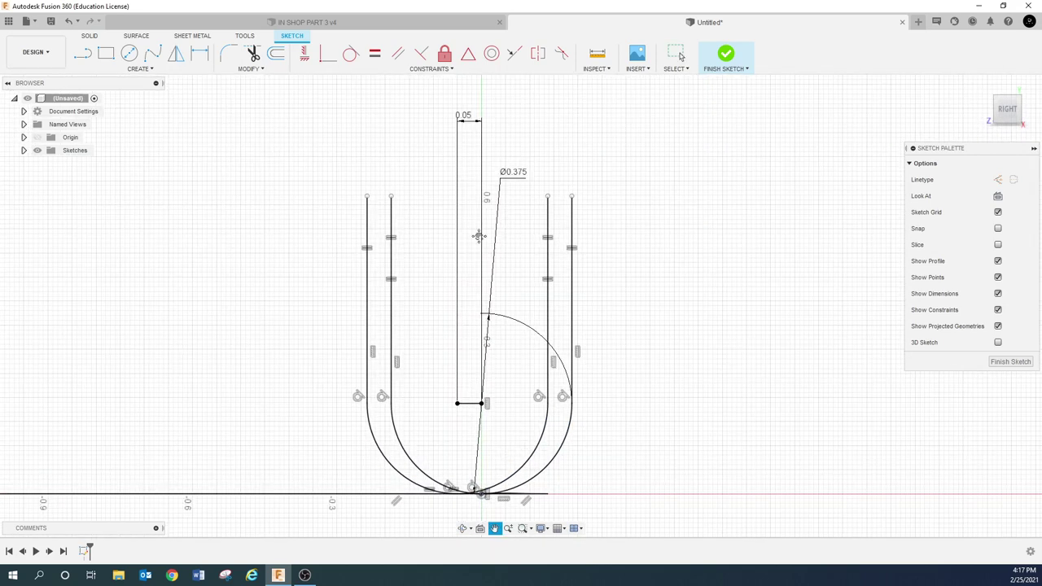
pyautogui.doubleClick(462, 116)
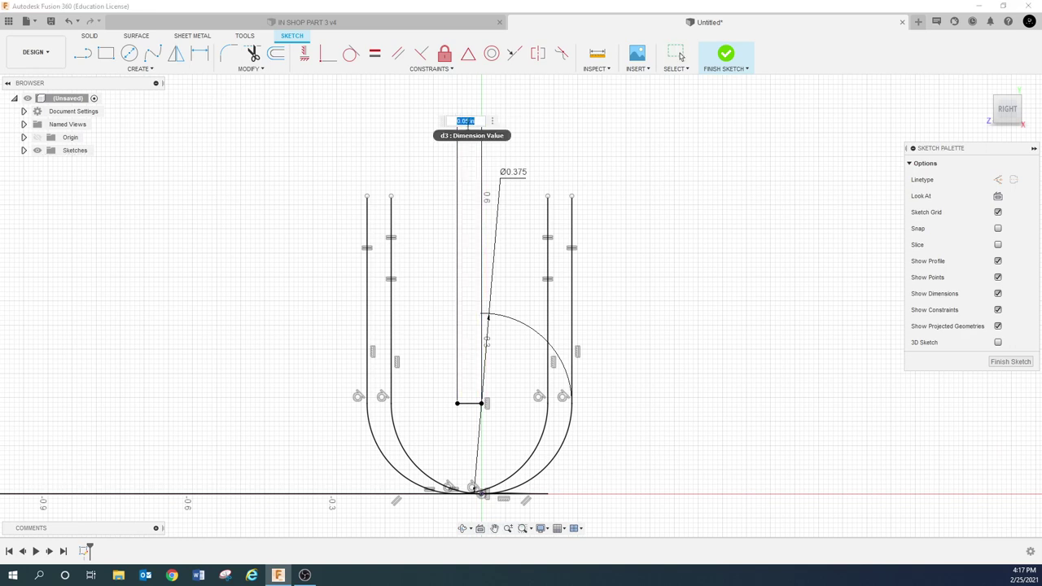
pyautogui.write('0.01')
pyautogui.press('Return')
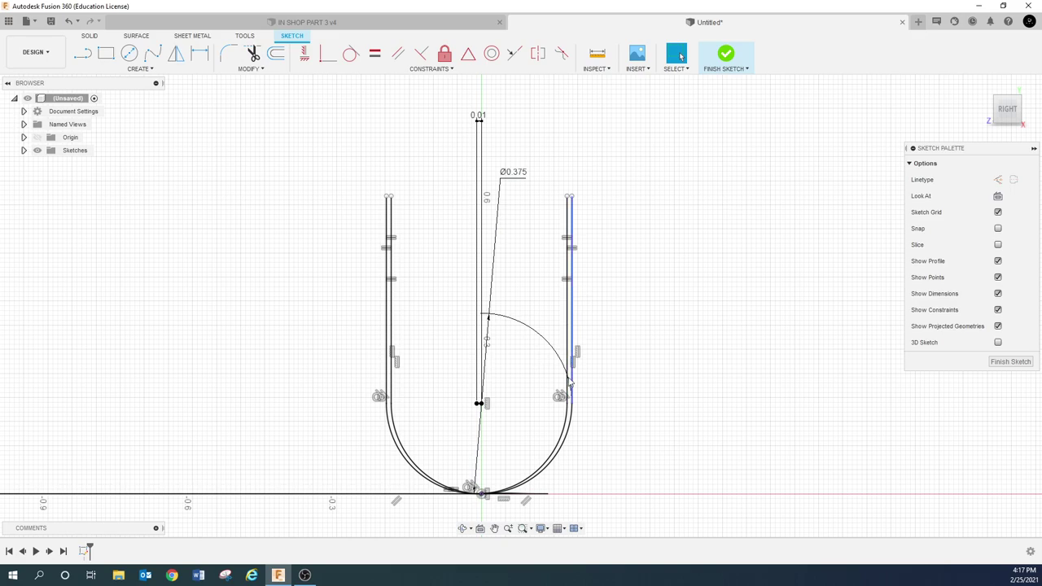
pyautogui.scroll(5, 460, 498)
pyautogui.scroll(6, 456, 505)
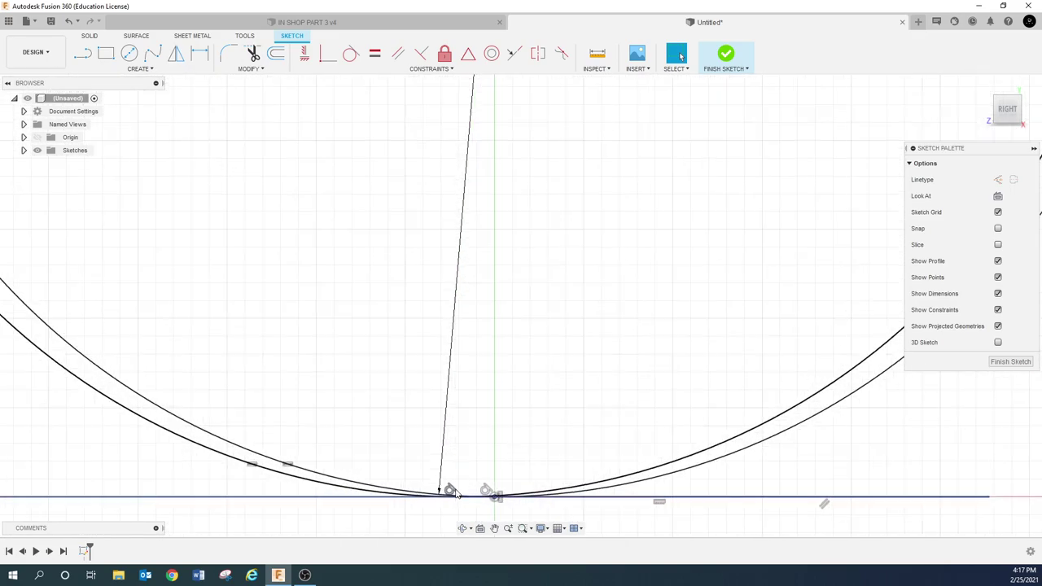
pyautogui.scroll(6, 541, 494)
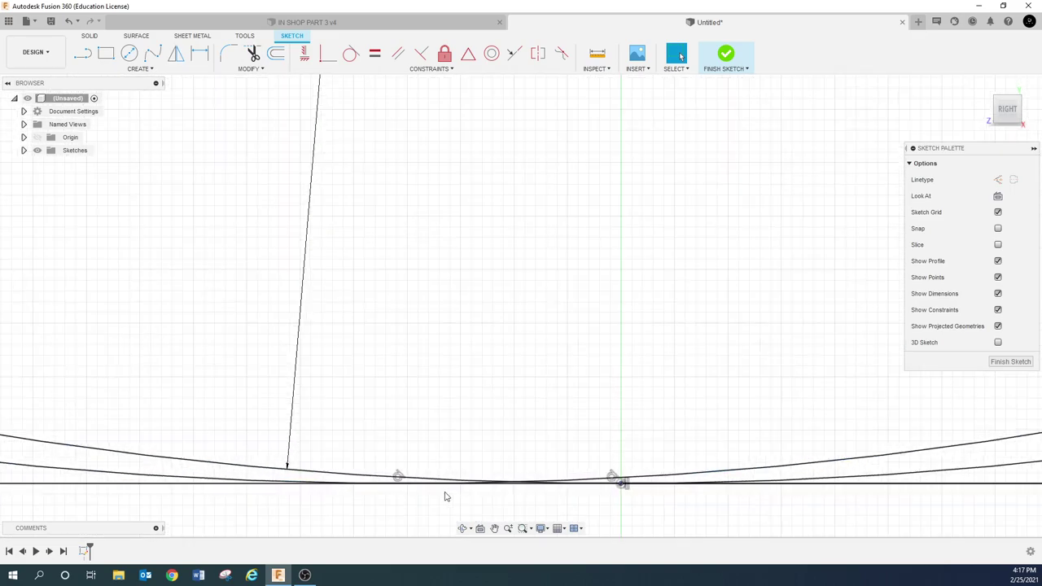
pyautogui.scroll(4, 573, 480)
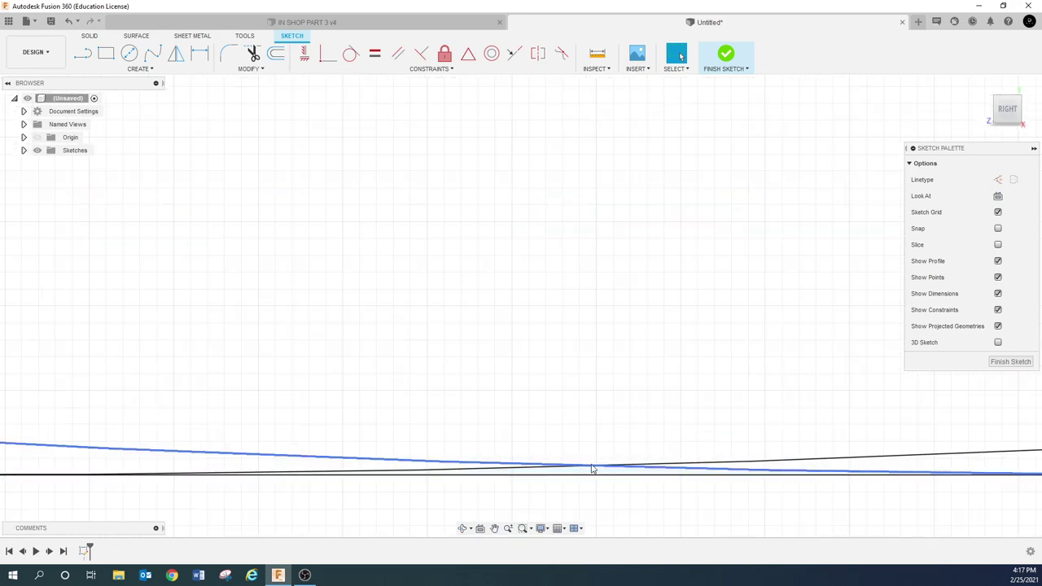
pyautogui.scroll(-5, 594, 482)
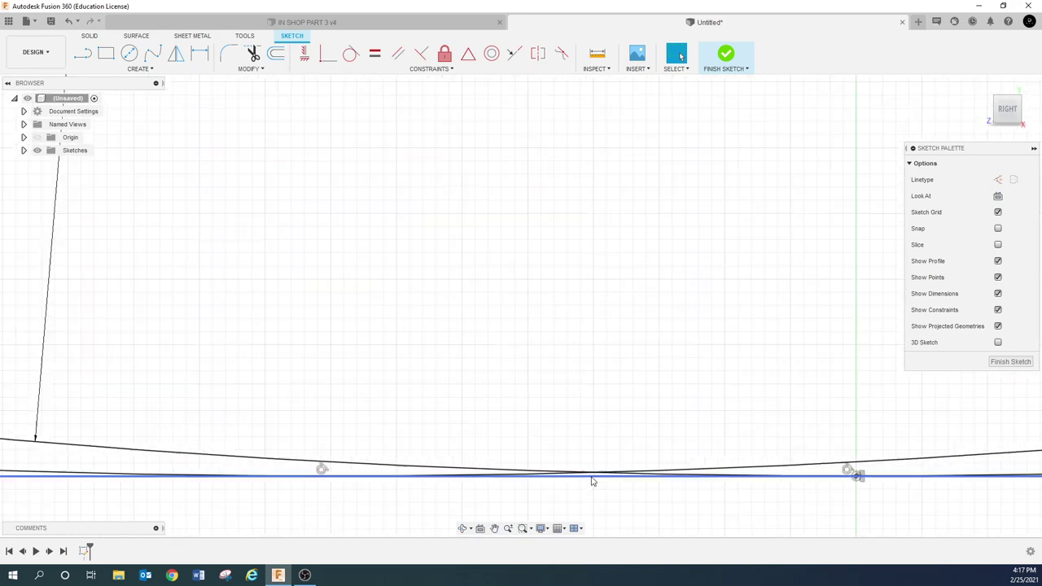
# Switch to the IN SHOP PART 3 v4 document and play a simulation of the Parallel2 toolpath, viewed squarely from the part's right side
pyautogui.click(406, 22)
pyautogui.click(91, 215)
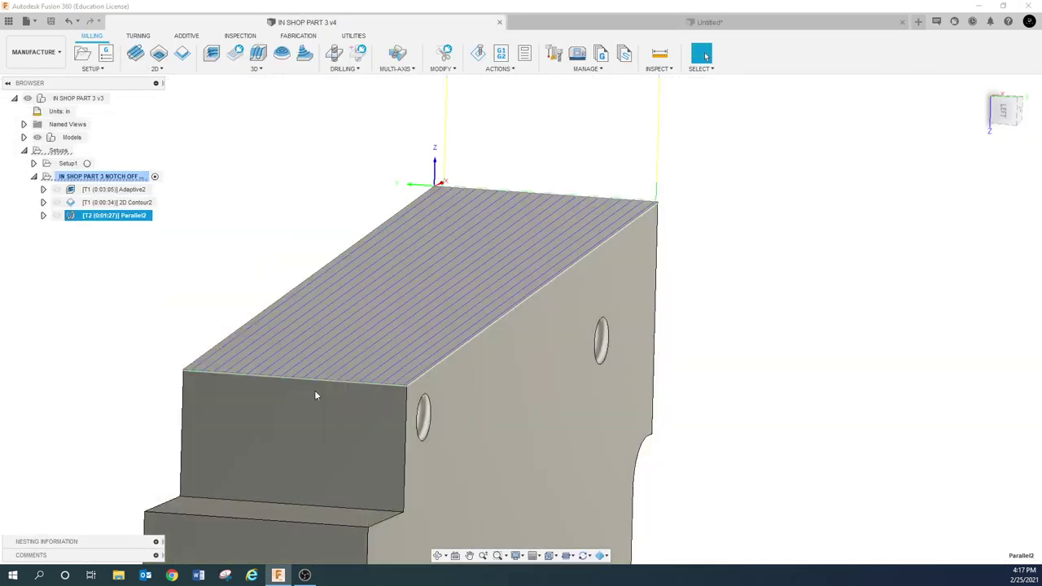
pyautogui.moveTo(314, 390)
pyautogui.keyDown('shift'); pyautogui.mouseDown(button='middle')
pyautogui.moveTo(332, 372)
pyautogui.moveTo(337, 386)
pyautogui.mouseUp(button='middle'); pyautogui.keyUp('shift')
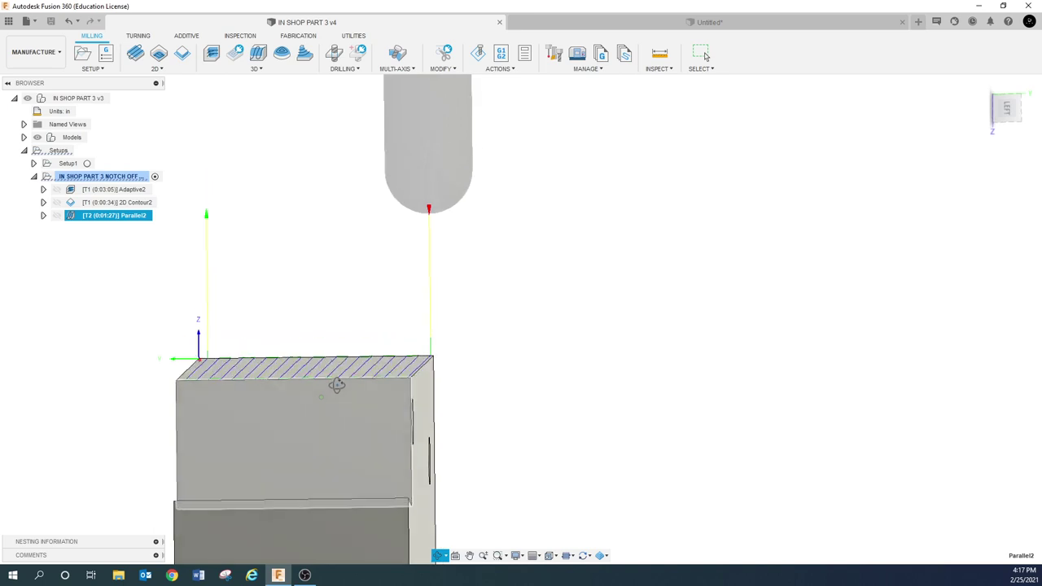
pyautogui.click(478, 52)
pyautogui.click(520, 513)
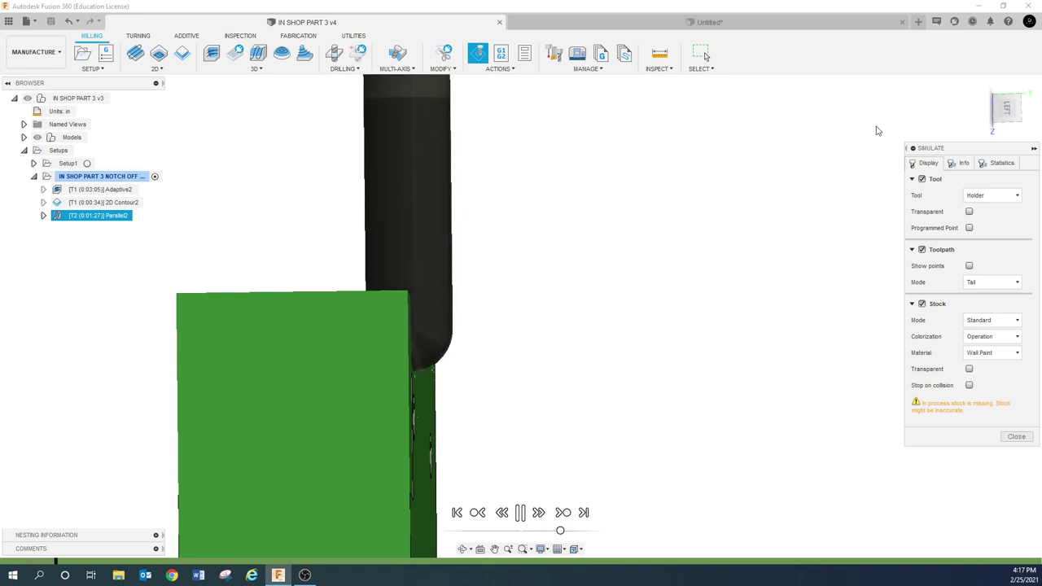
pyautogui.keyDown('shift'); pyautogui.moveTo(439, 464); pyautogui.dragTo(277, 459, button='middle'); pyautogui.keyUp('shift')
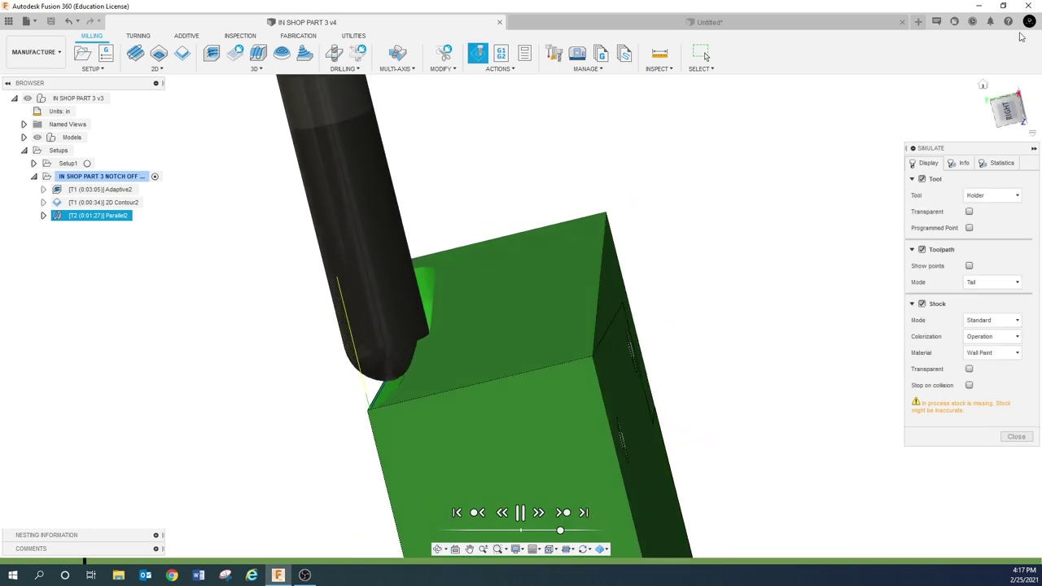
pyautogui.click(1008, 110)
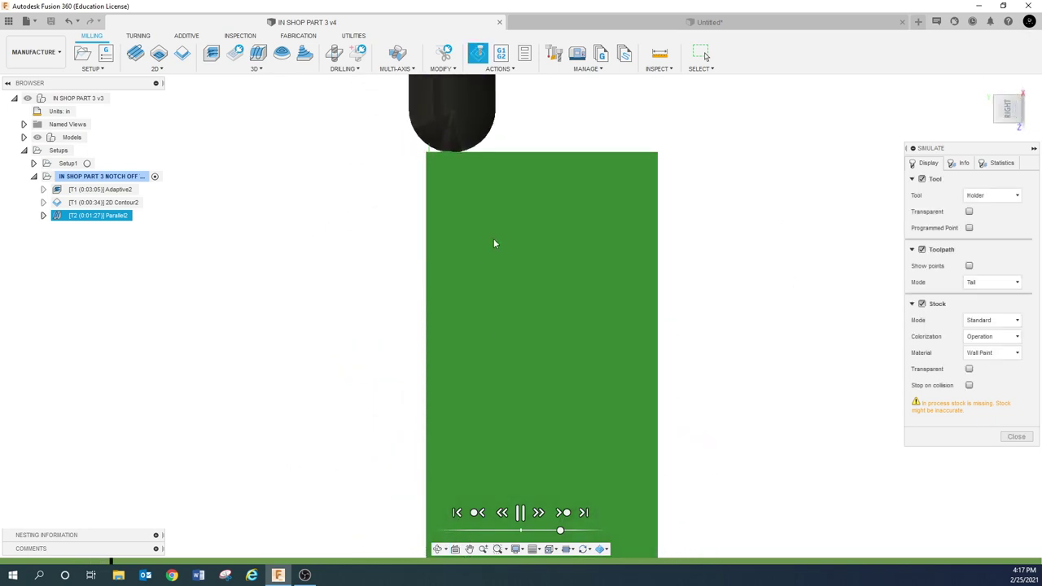
# Inspect the simulated Parallel2 cuts up close where the ball end mill meets the sloped face's edge
pyautogui.moveTo(493, 237)
pyautogui.keyDown('shift'); pyautogui.mouseDown(button='middle')
pyautogui.moveTo(491, 253)
pyautogui.moveTo(493, 242)
pyautogui.mouseUp(button='middle'); pyautogui.keyUp('shift')
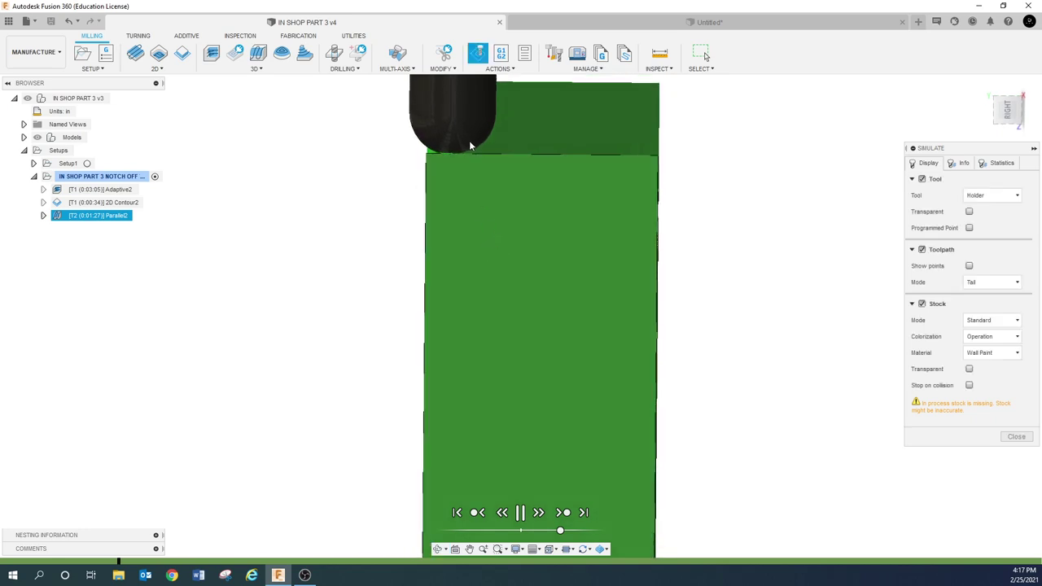
pyautogui.scroll(2, 464, 151)
pyautogui.scroll(4, 431, 162)
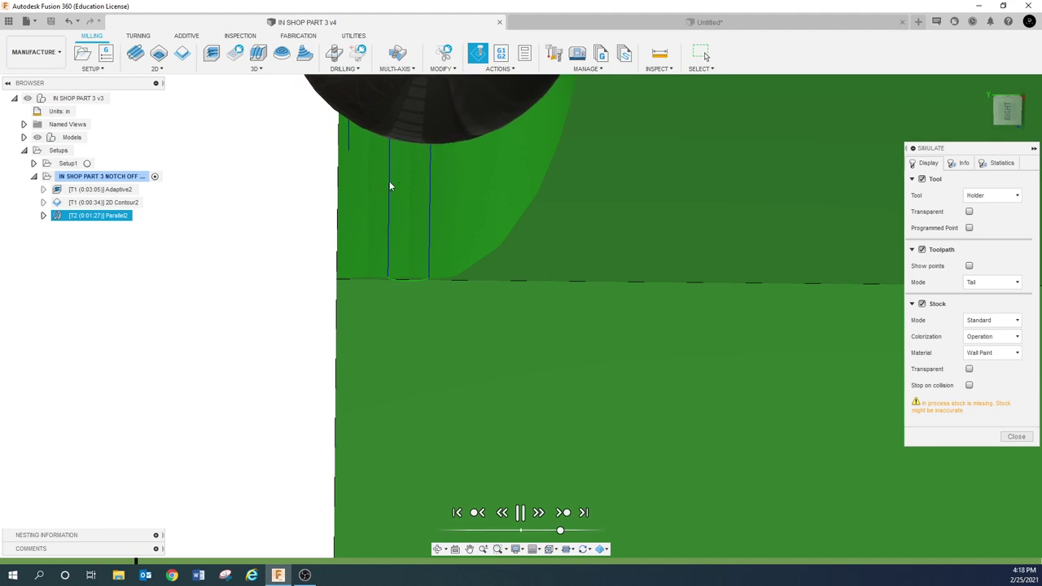
# Switch to the Untitled sketch document and set the stepover dimension between the two profiles to 0.05 in, followed by 0.15 in
pyautogui.click(615, 20)
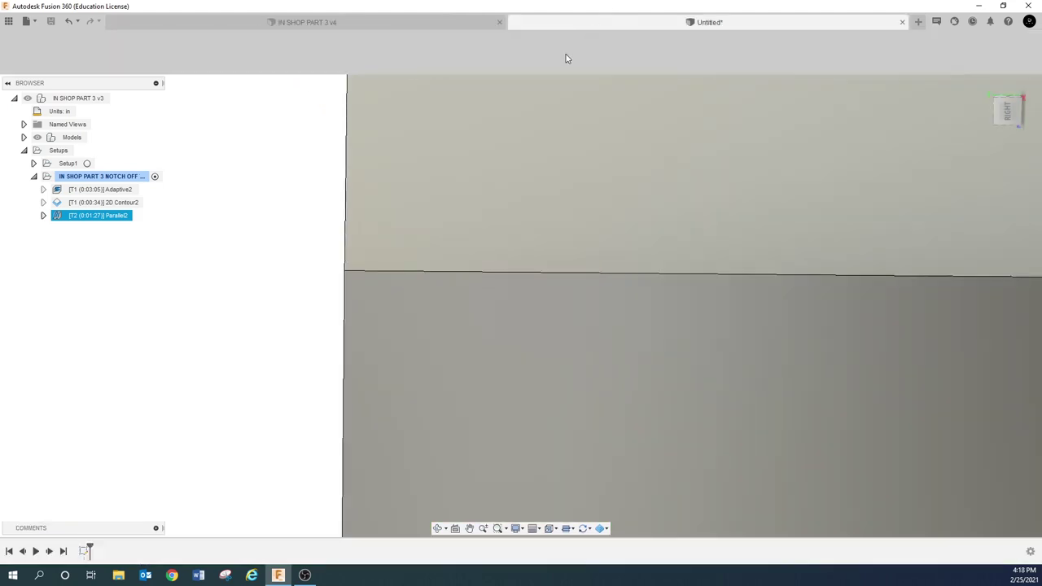
pyautogui.scroll(-8, 499, 386)
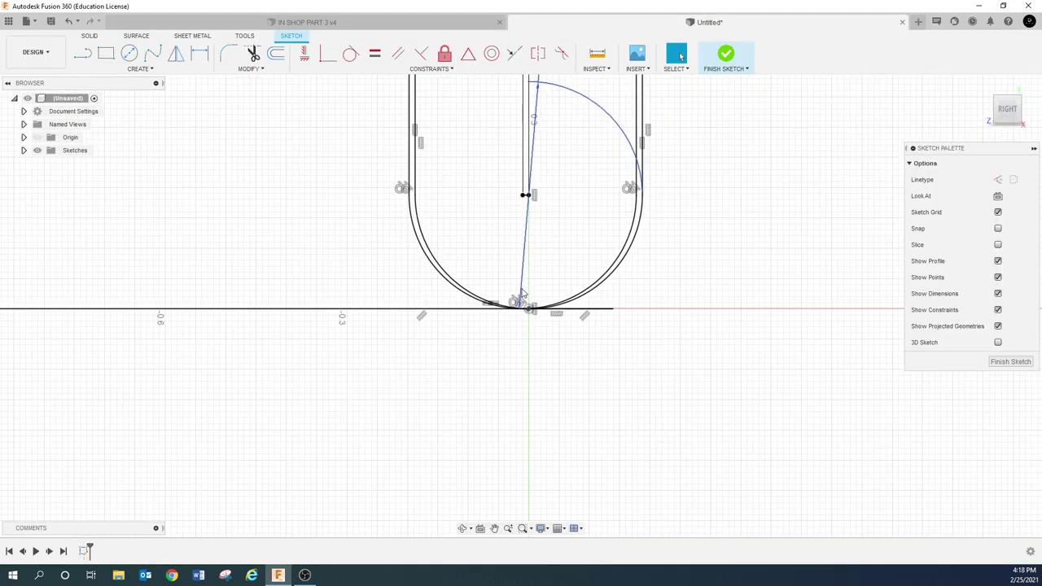
pyautogui.click(494, 527)
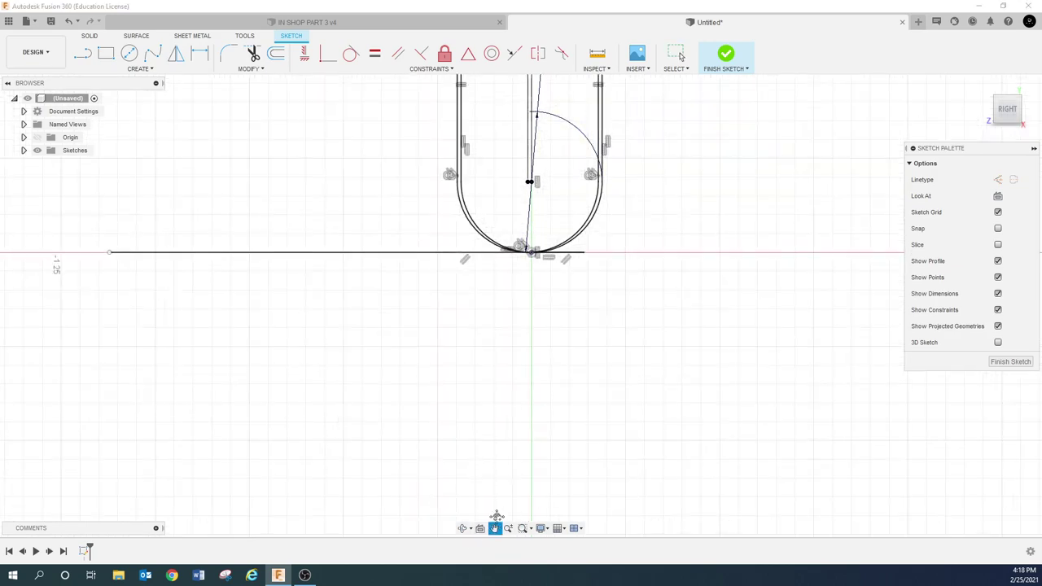
pyautogui.moveTo(547, 341); pyautogui.dragTo(472, 495)
pyautogui.doubleClick(456, 112)
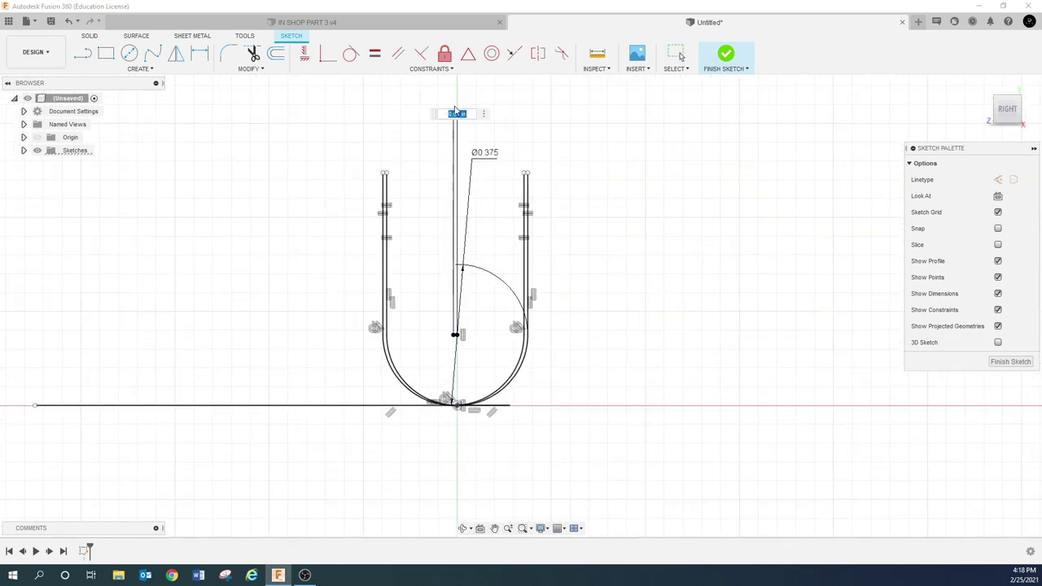
pyautogui.press('Return')
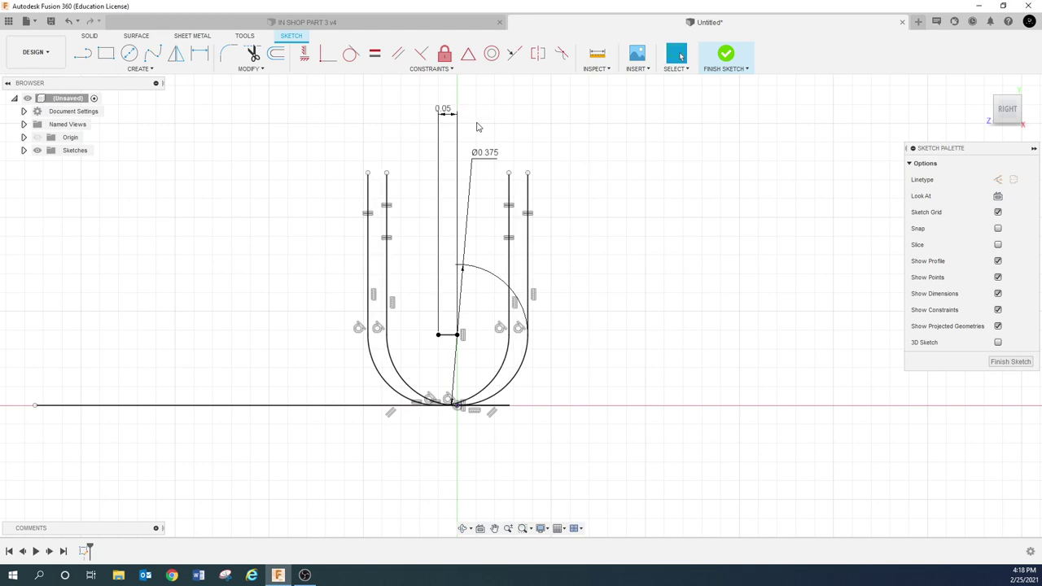
pyautogui.doubleClick(446, 111)
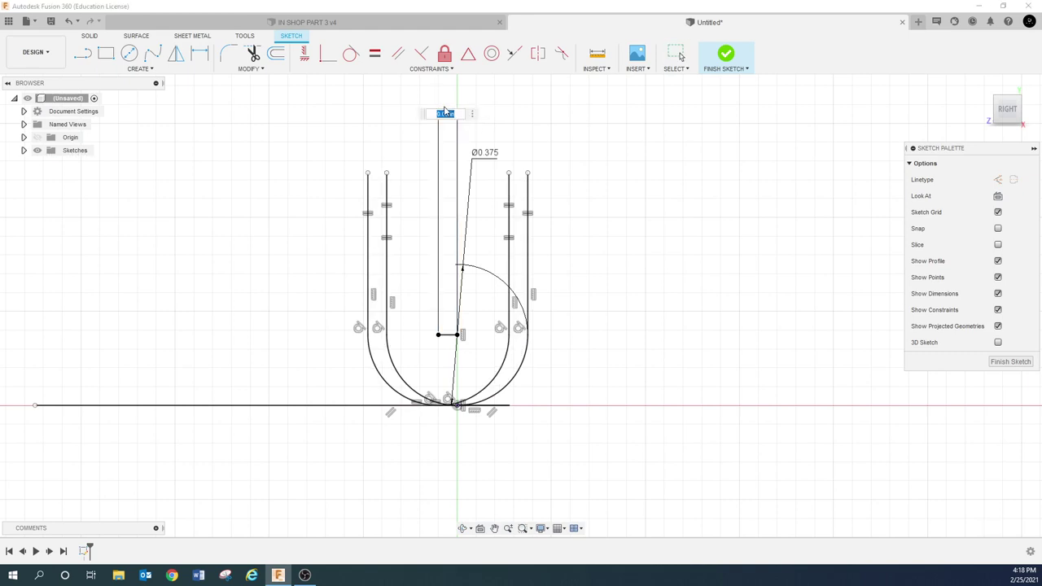
pyautogui.press('Escape')
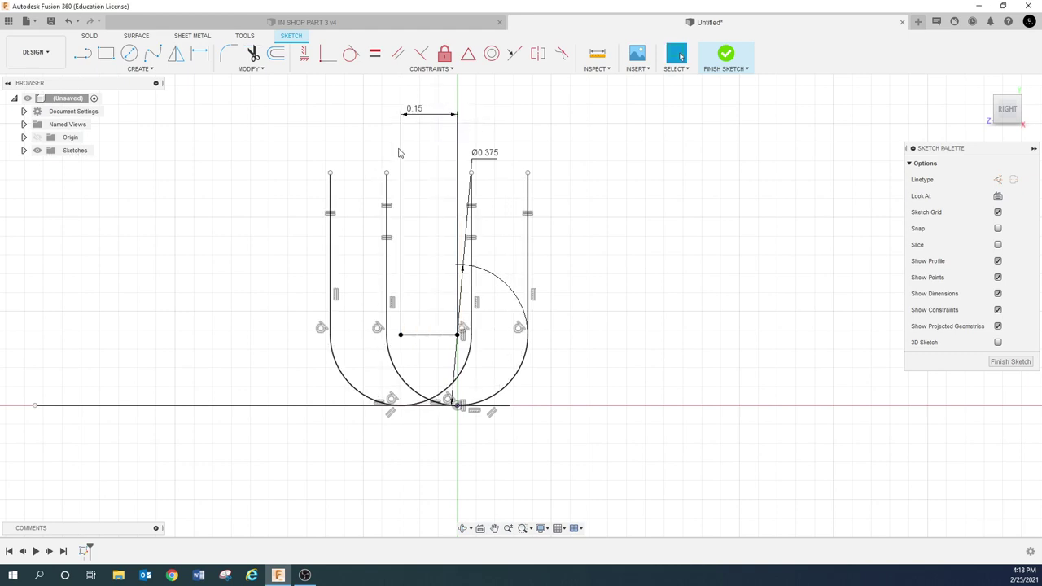
# Switch back to the IN SHOP PART 3 v4 document and set the Parallel2 operation's stepover to 0.01 in
pyautogui.click(418, 22)
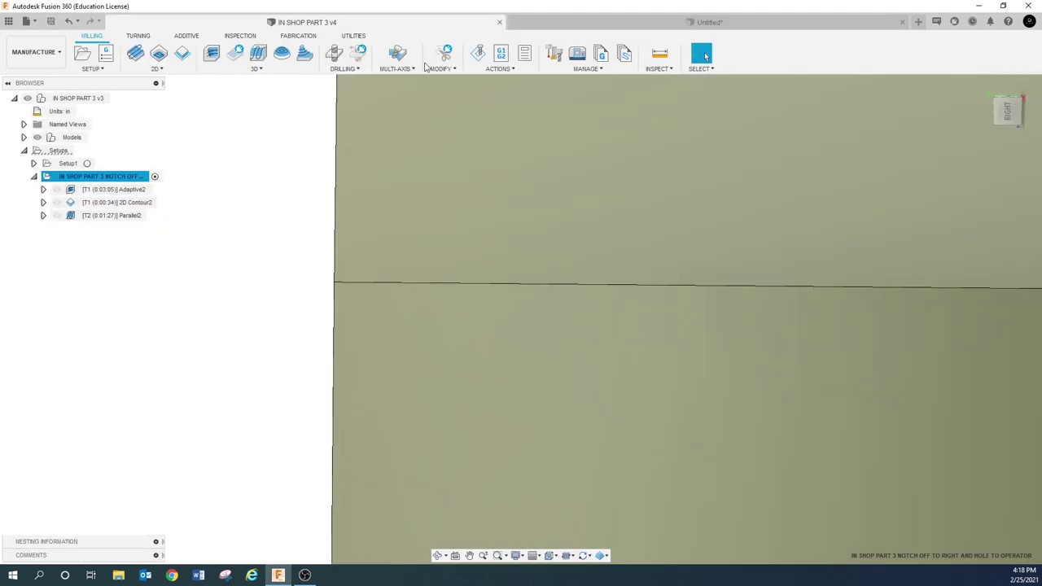
pyautogui.scroll(-3, 499, 237)
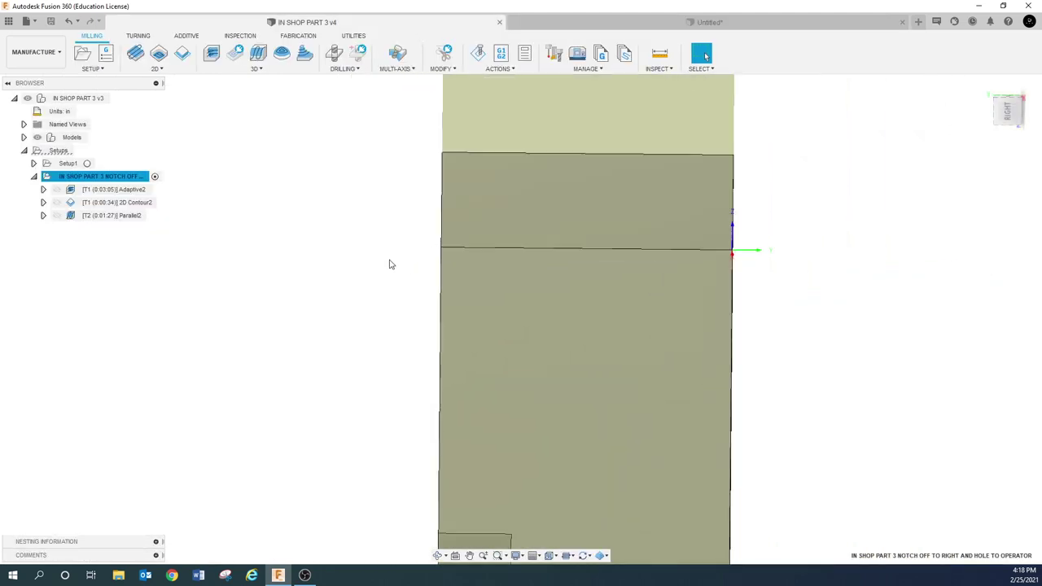
pyautogui.keyDown('shift'); pyautogui.moveTo(389, 263); pyautogui.dragTo(472, 503, button='middle'); pyautogui.keyUp('shift')
pyautogui.click(468, 555)
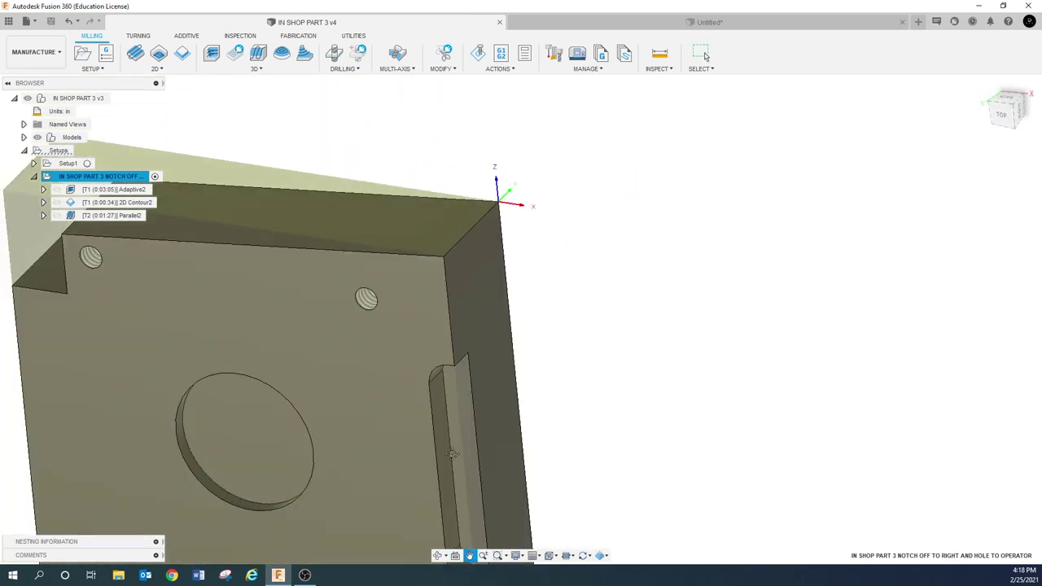
pyautogui.moveTo(452, 454); pyautogui.dragTo(593, 366)
pyautogui.click(114, 216)
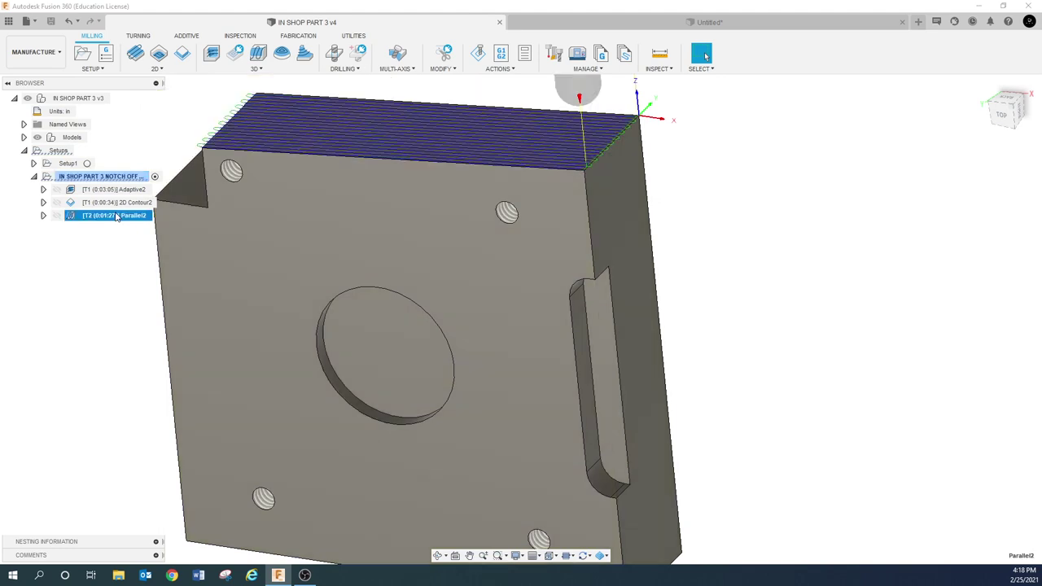
pyautogui.rightClick(118, 216)
pyautogui.click(135, 221)
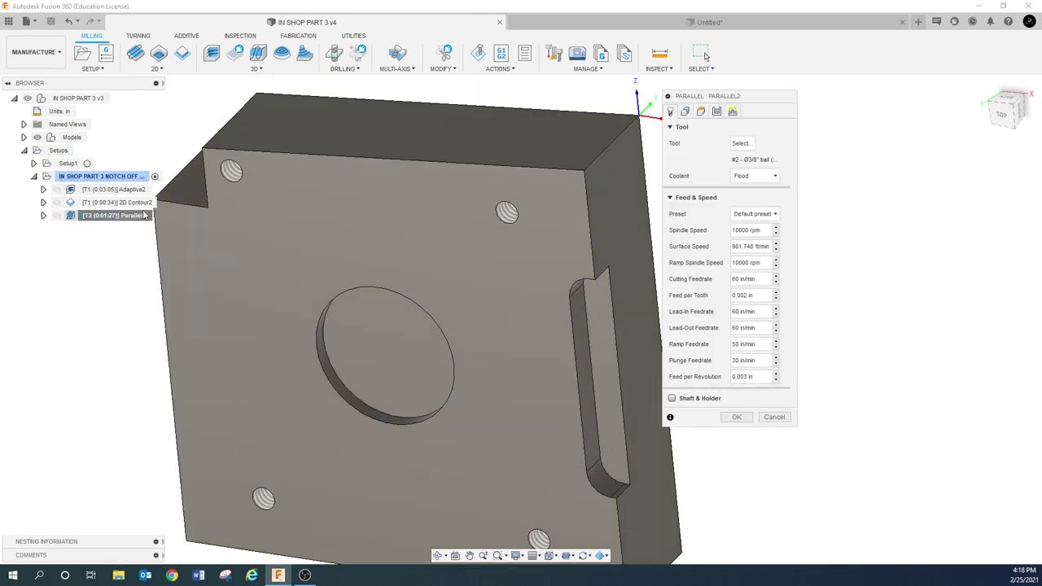
pyautogui.click(717, 111)
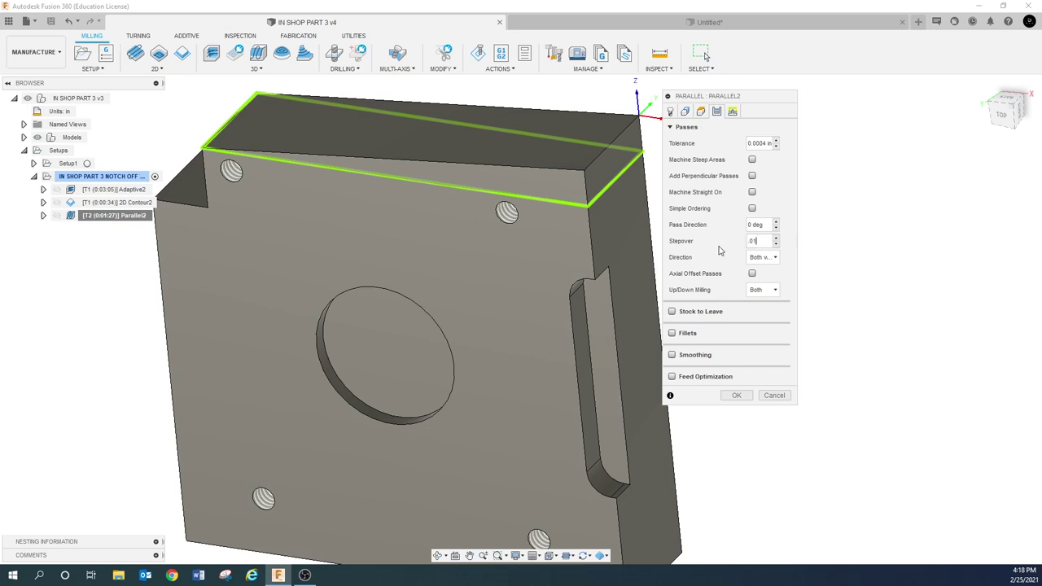
pyautogui.write('.01')
pyautogui.press('Return')
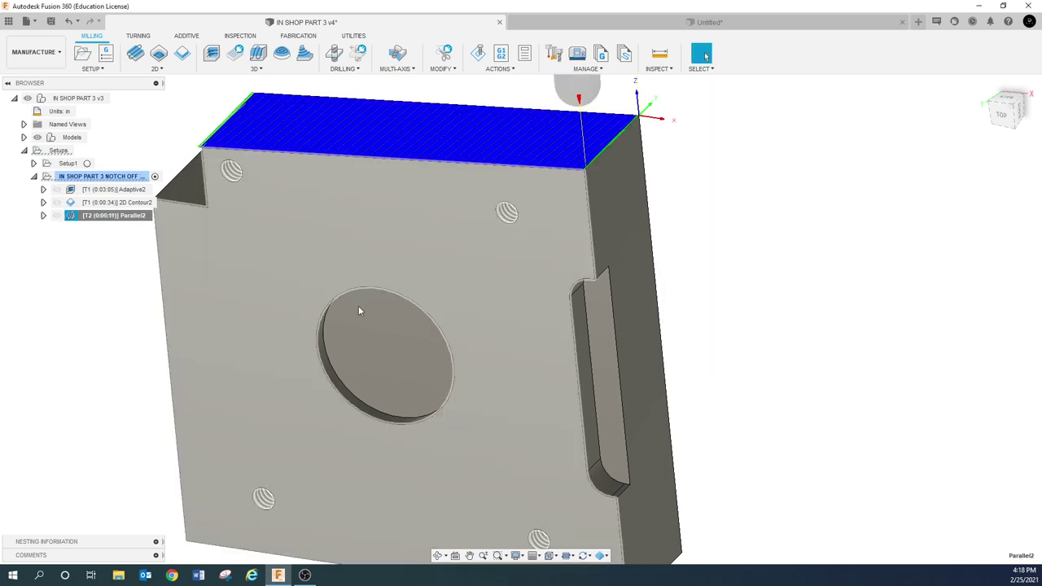
# Examine the spacing of the Parallel2 passes on the sloped top face, up close and across its full length
pyautogui.keyDown('shift'); pyautogui.moveTo(359, 310); pyautogui.dragTo(416, 280, button='middle'); pyautogui.keyUp('shift')
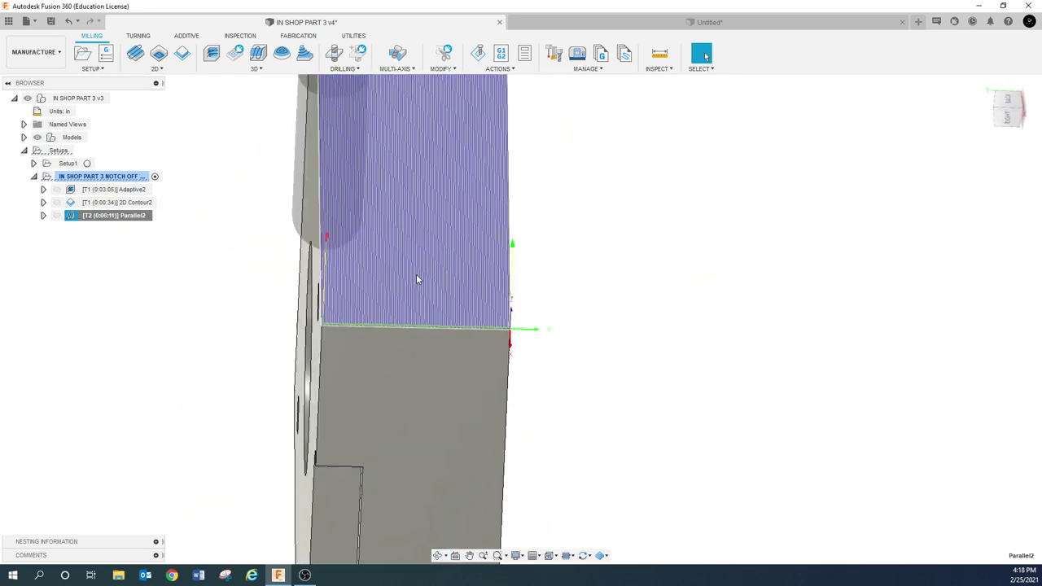
pyautogui.scroll(5, 385, 295)
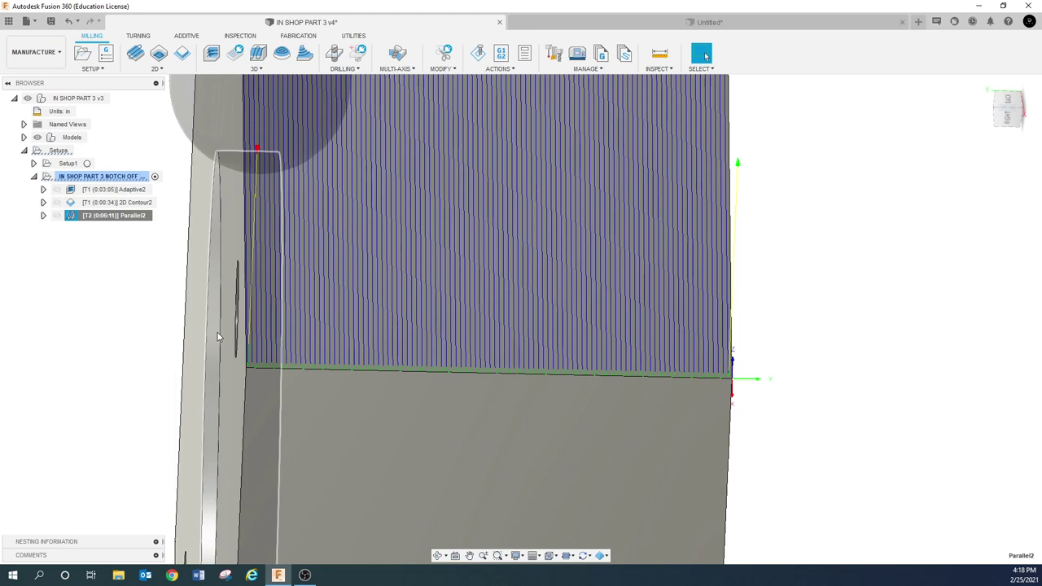
pyautogui.click(126, 241)
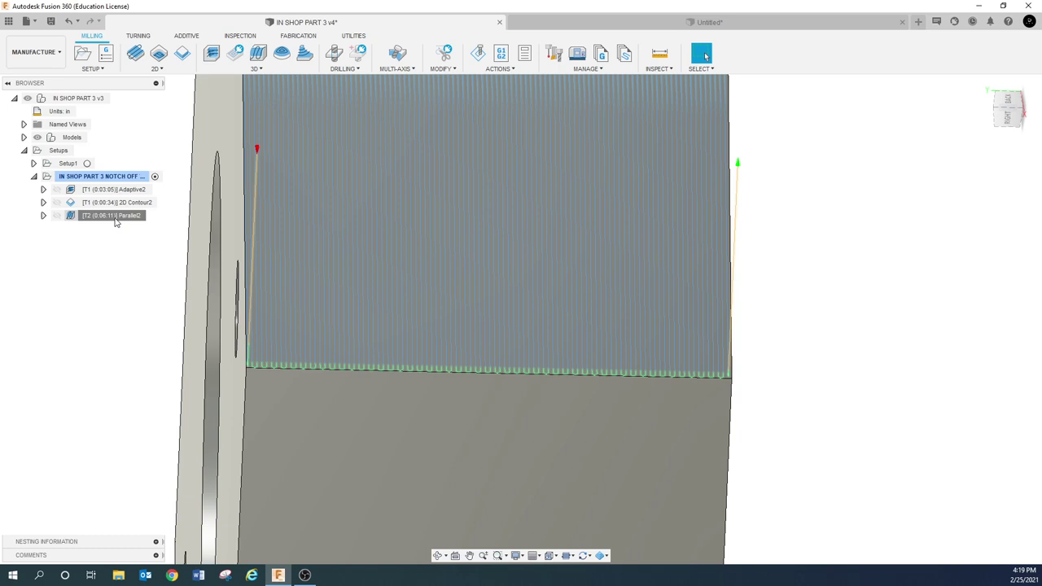
pyautogui.rightClick(115, 219)
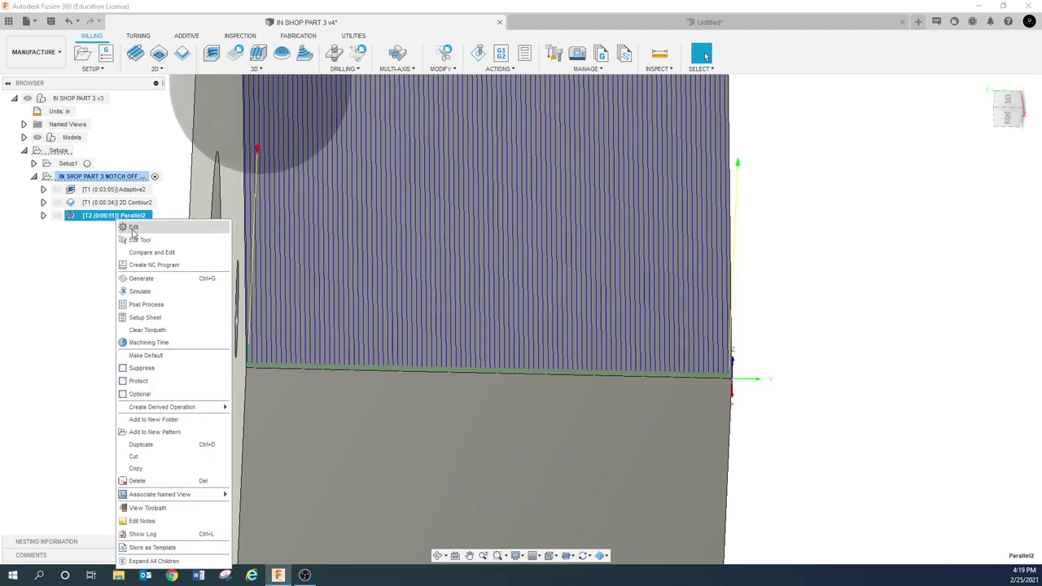
pyautogui.click(63, 297)
pyautogui.keyDown('shift'); pyautogui.moveTo(244, 345); pyautogui.dragTo(480, 390, button='middle'); pyautogui.keyUp('shift')
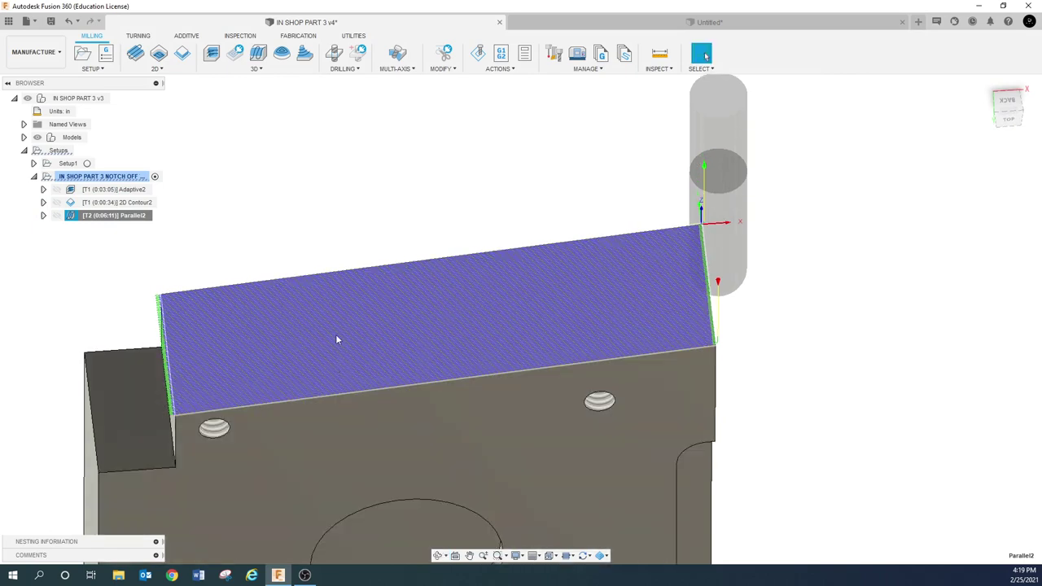
# Set Parallel2's tool containment to Tool outside boundary, edit its additional offset, and regenerate the toolpath
pyautogui.rightClick(146, 215)
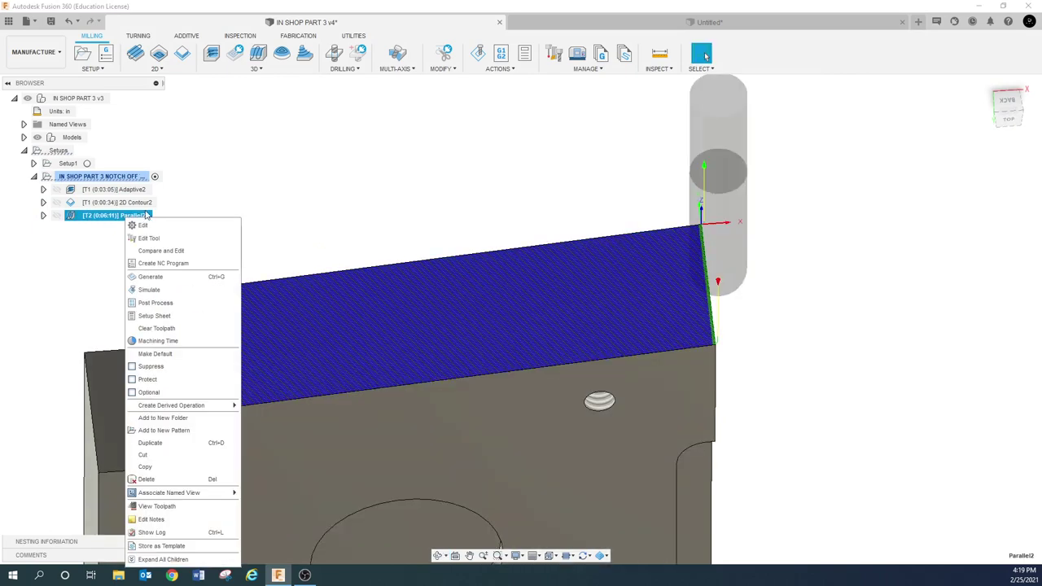
pyautogui.click(145, 224)
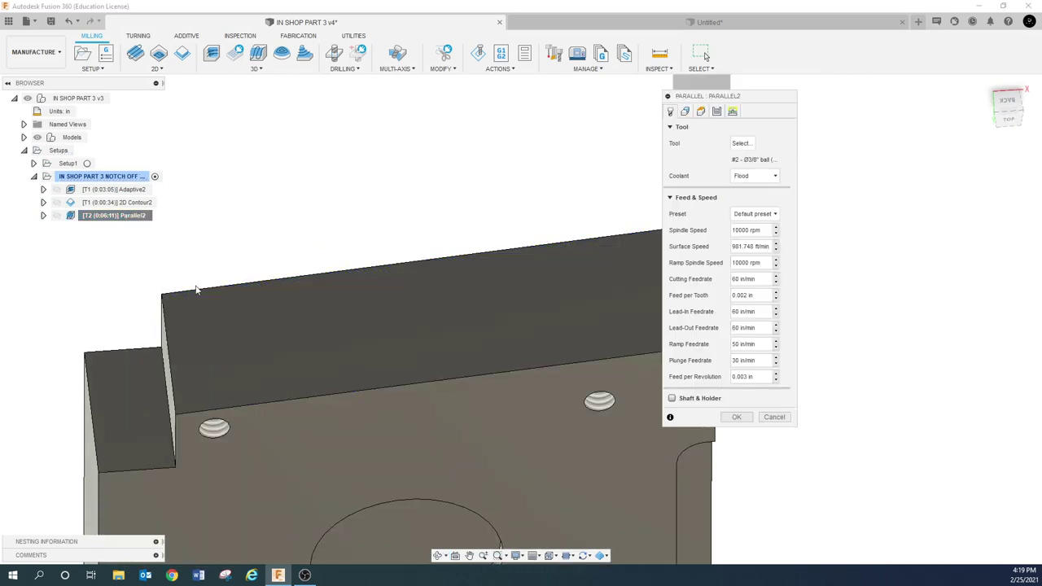
pyautogui.click(684, 110)
pyautogui.click(775, 176)
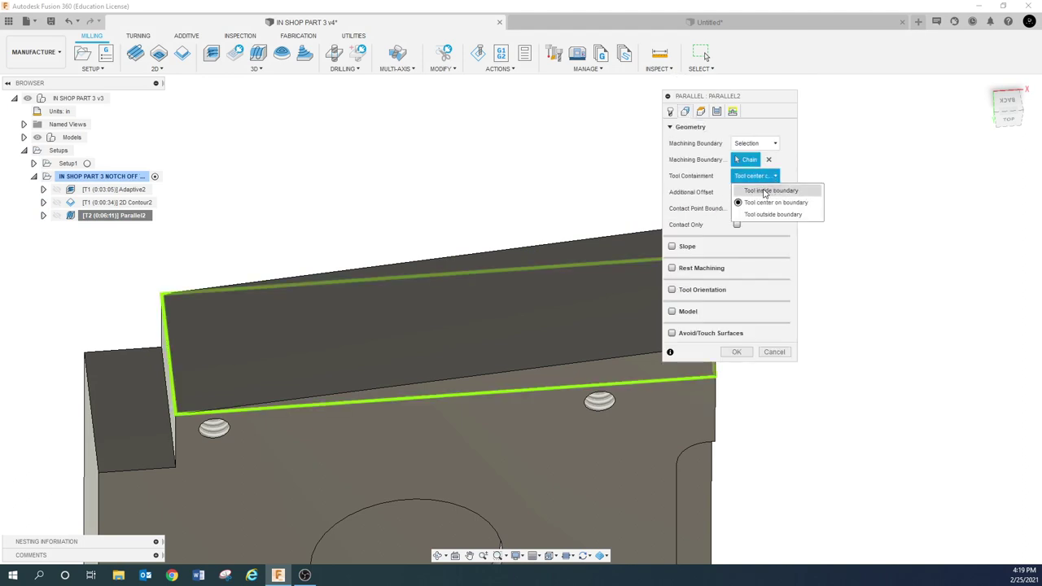
pyautogui.click(760, 215)
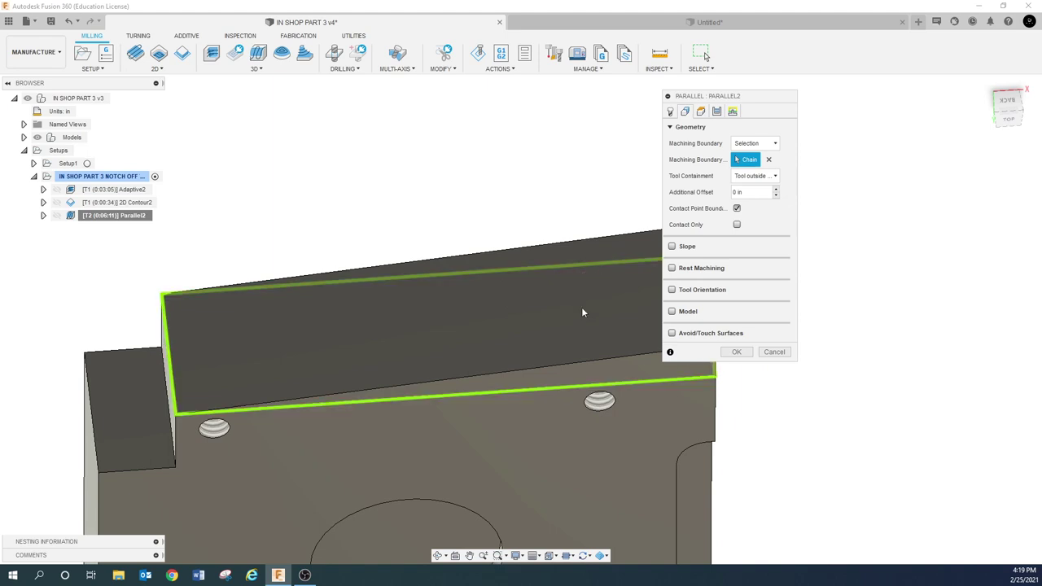
pyautogui.tripleClick(744, 194)
pyautogui.press('BackSpace')
pyautogui.click(735, 351)
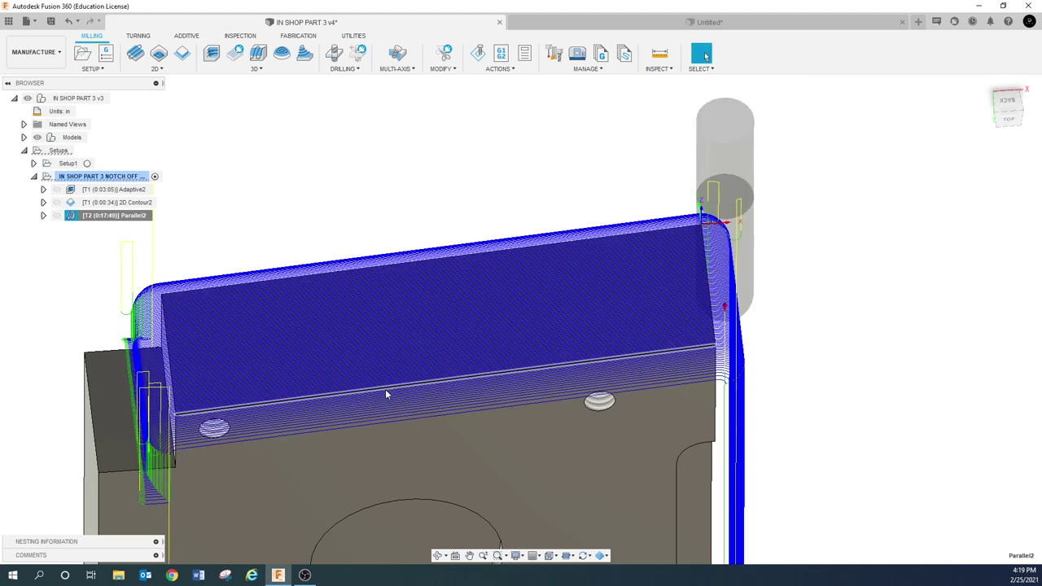
# Examine how far the regenerated Parallel2 toolpath extends over the edges and down the sides of the part
pyautogui.keyDown('shift'); pyautogui.moveTo(385, 389); pyautogui.dragTo(519, 372, button='middle'); pyautogui.keyUp('shift')
pyautogui.click(705, 55)
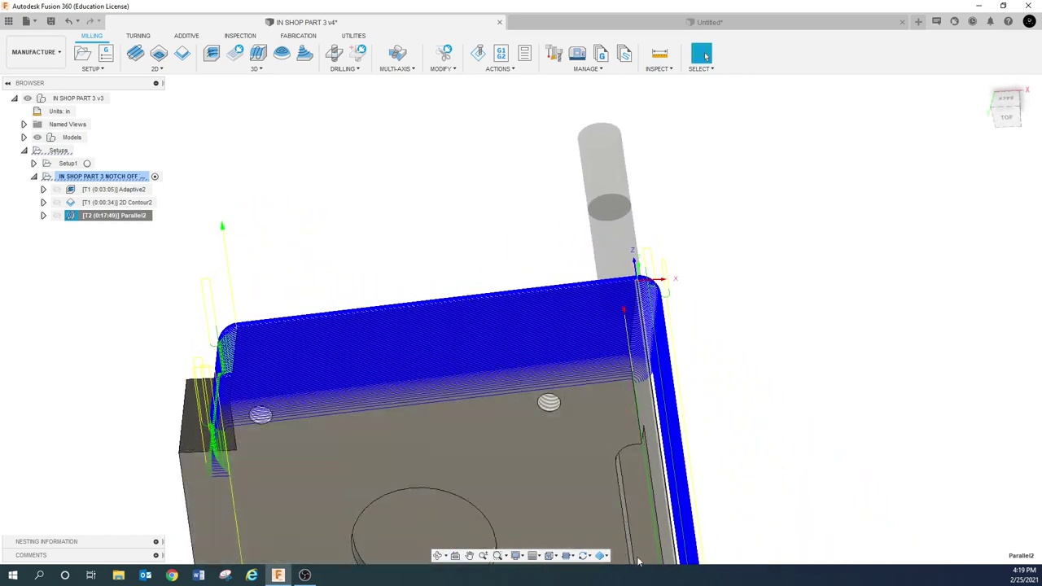
pyautogui.click(469, 556)
pyautogui.moveTo(530, 511); pyautogui.dragTo(531, 315)
pyautogui.scroll(-3, 505, 305)
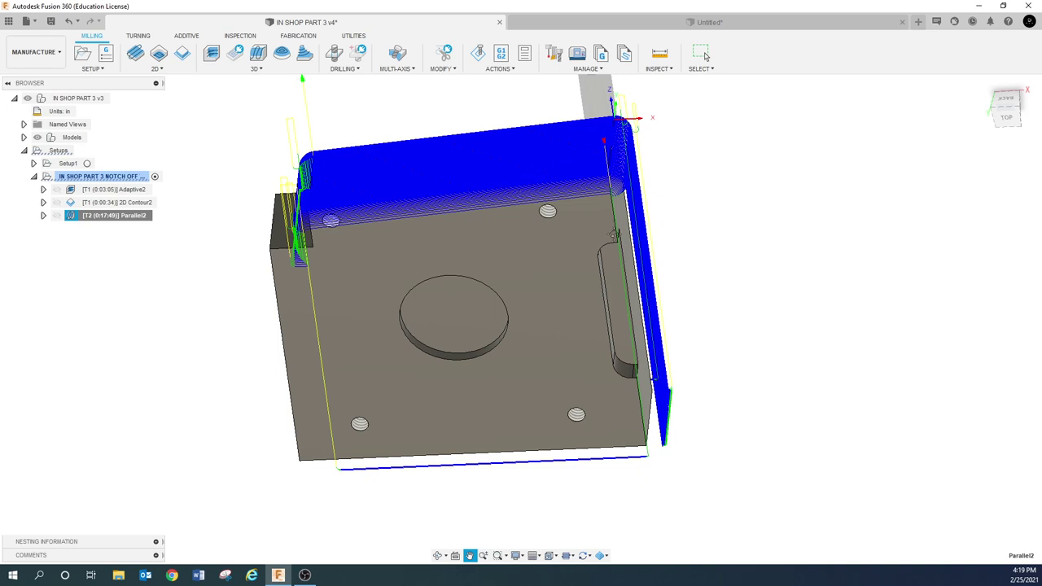
# Set Parallel2's bottom height from a selection, using the notch's floor face, and regenerate the toolpath
pyautogui.click(135, 216)
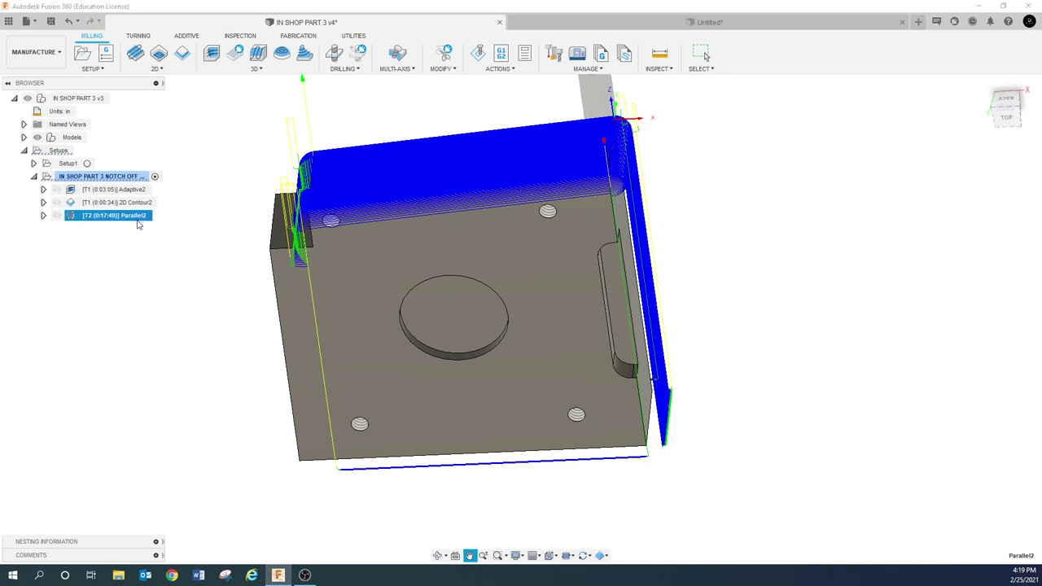
pyautogui.press('Escape')
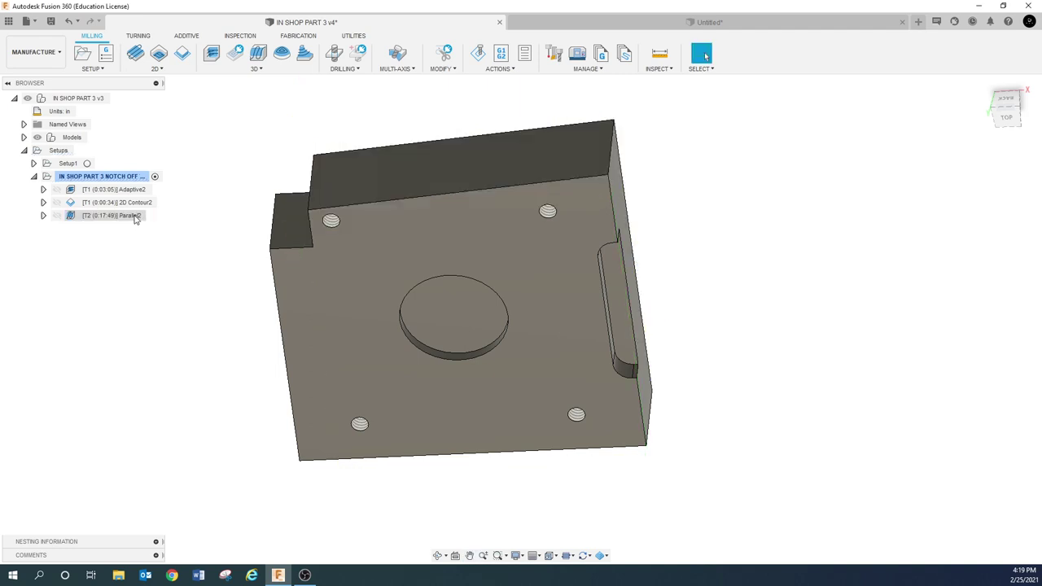
pyautogui.rightClick(135, 216)
pyautogui.click(162, 226)
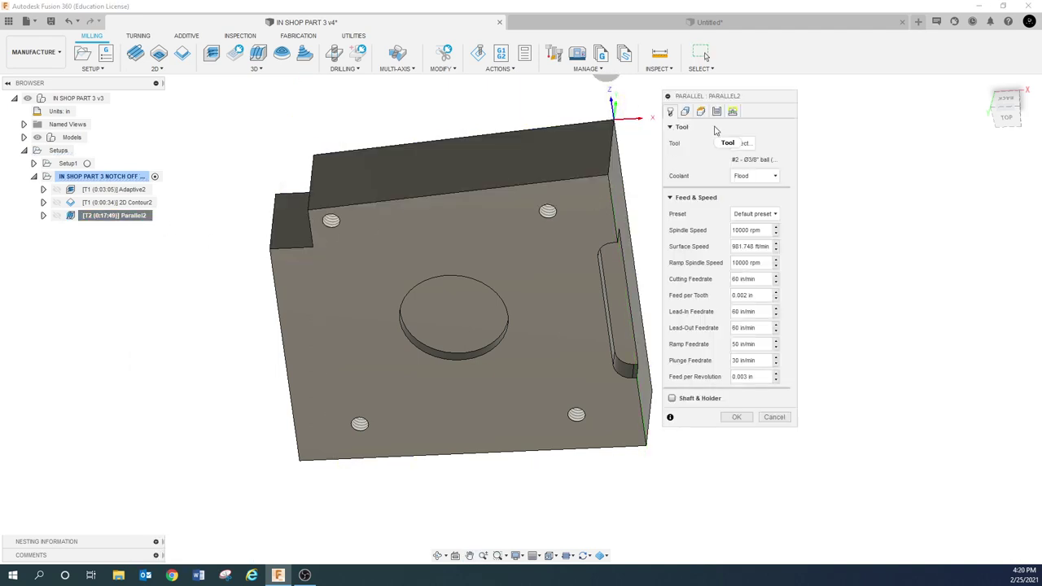
pyautogui.click(685, 111)
pyautogui.click(701, 111)
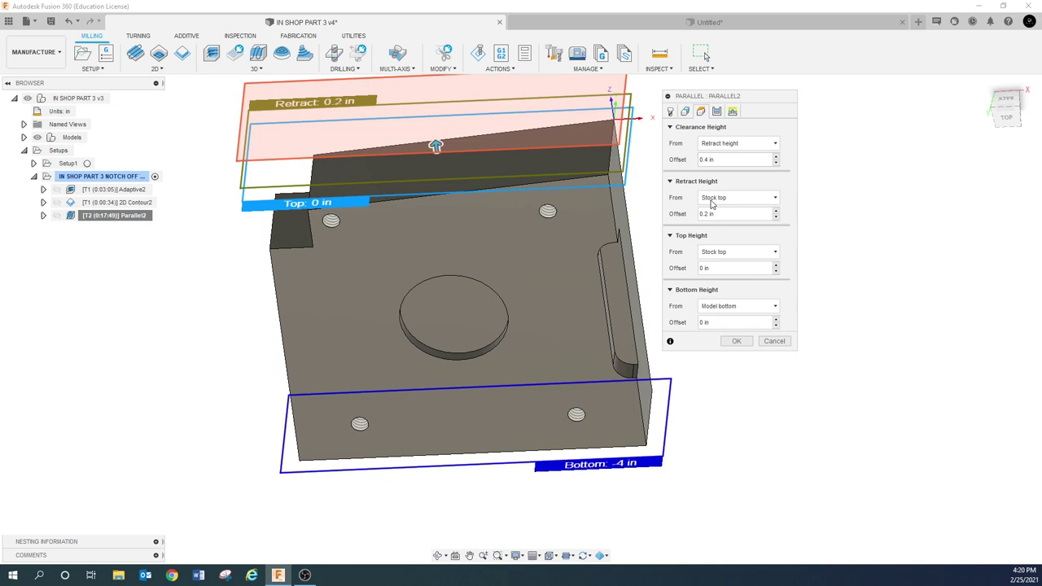
pyautogui.click(738, 307)
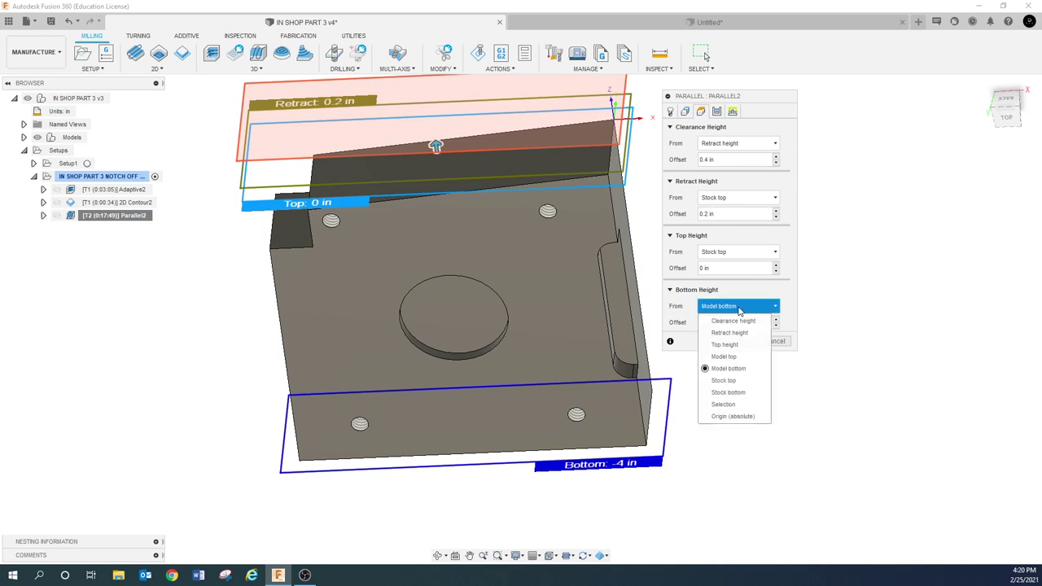
pyautogui.click(724, 404)
pyautogui.click(309, 247)
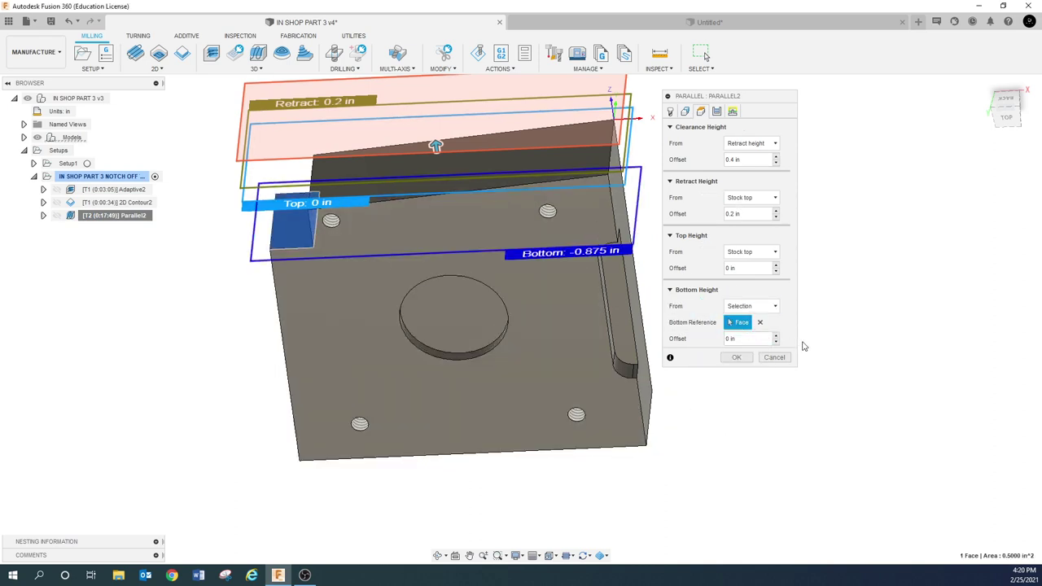
pyautogui.click(736, 357)
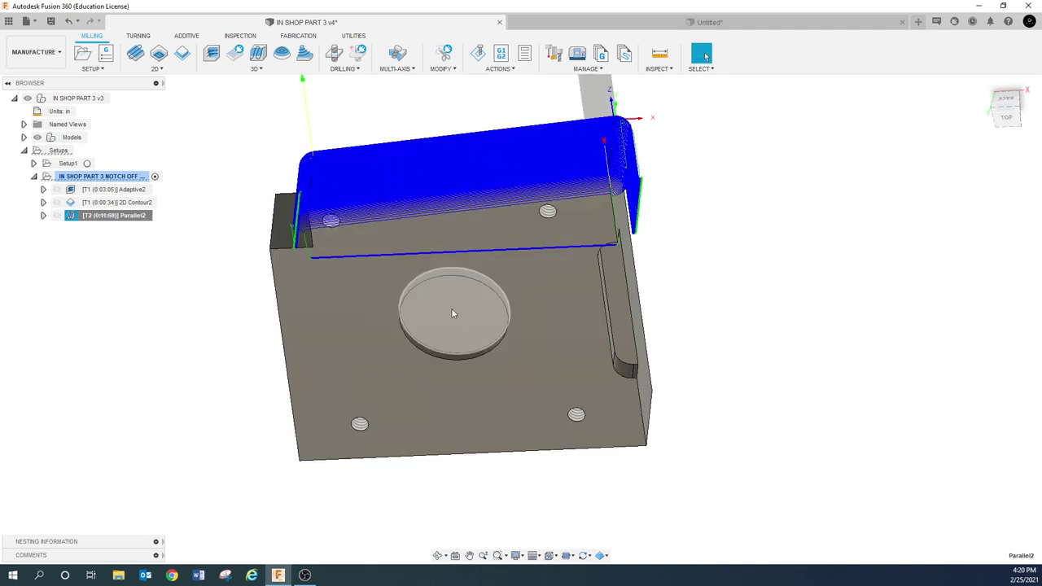
# Set Parallel2's tool containment to Tool center on boundary with an additional offset of 0 in, and regenerate the toolpath
pyautogui.keyDown('shift'); pyautogui.moveTo(451, 307); pyautogui.dragTo(463, 339, button='middle'); pyautogui.keyUp('shift')
pyautogui.rightClick(138, 215)
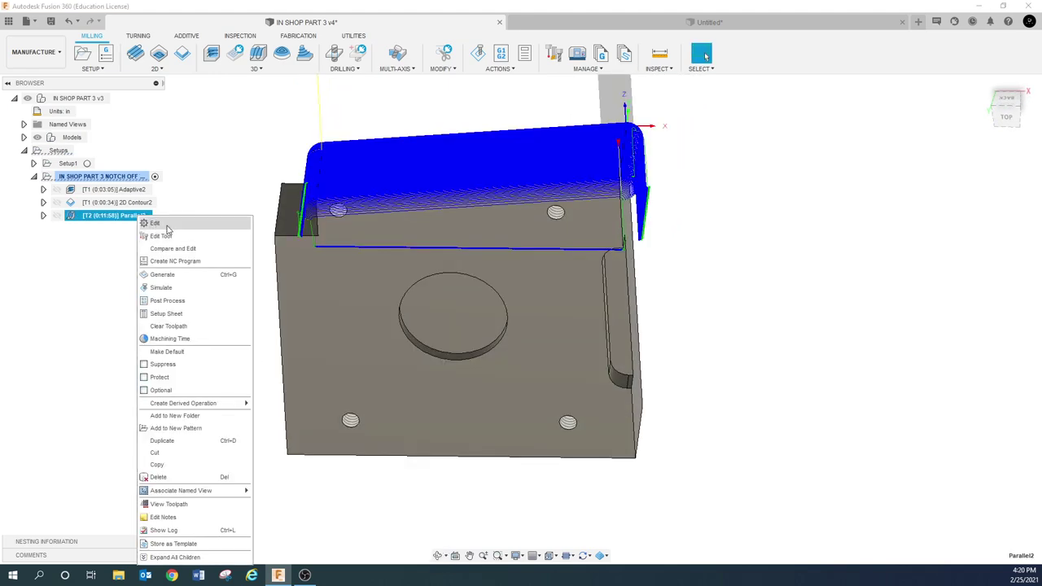
pyautogui.click(156, 223)
pyautogui.click(684, 112)
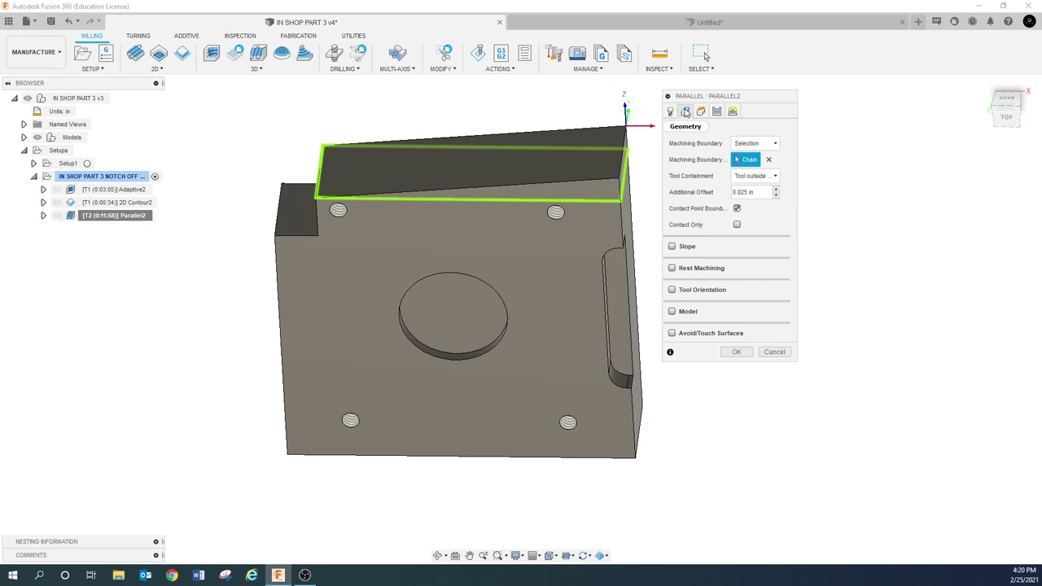
pyautogui.click(773, 177)
pyautogui.click(774, 202)
pyautogui.click(760, 192)
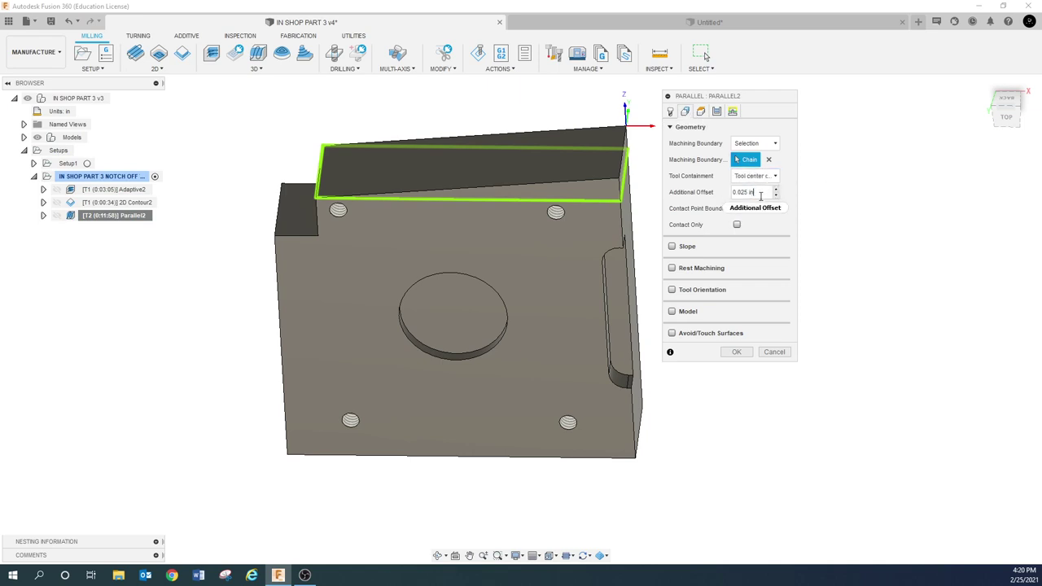
pyautogui.tripleClick(760, 193)
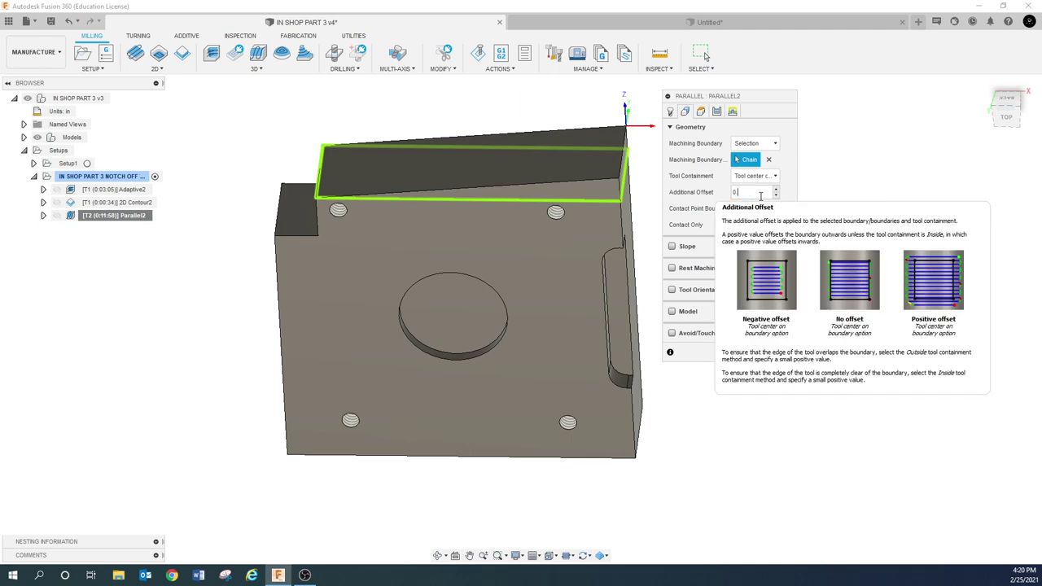
pyautogui.write('0')
pyautogui.click(734, 358)
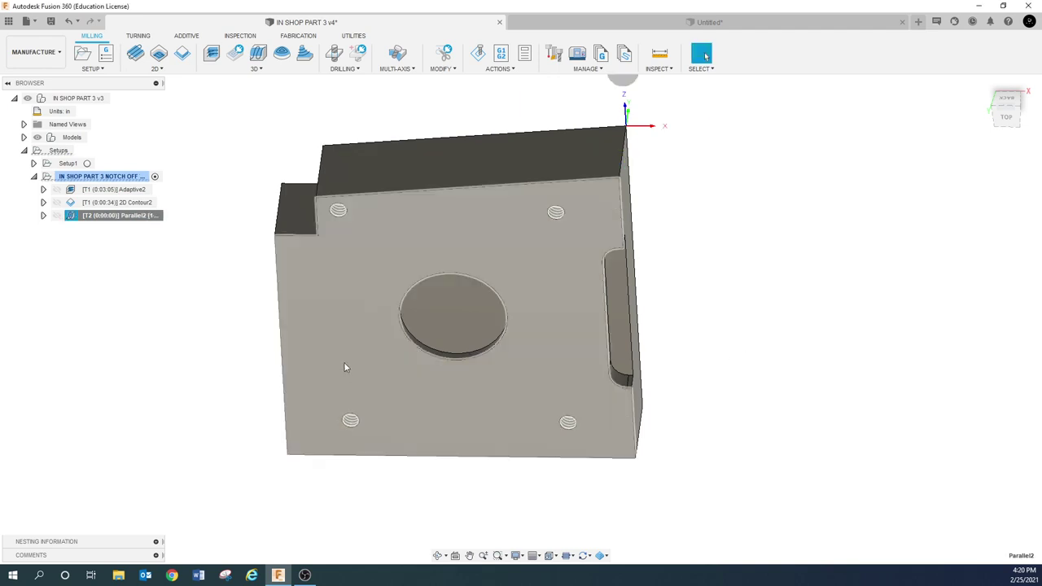
# Turn off the contact point boundary option in Parallel2's geometry settings and regenerate the toolpath
pyautogui.rightClick(124, 225)
pyautogui.click(151, 229)
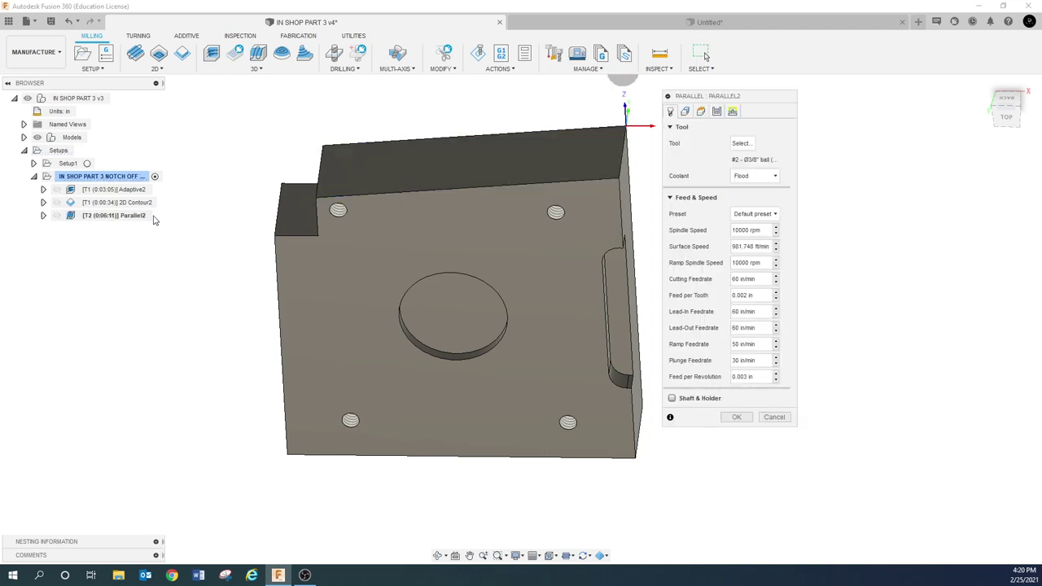
pyautogui.click(685, 111)
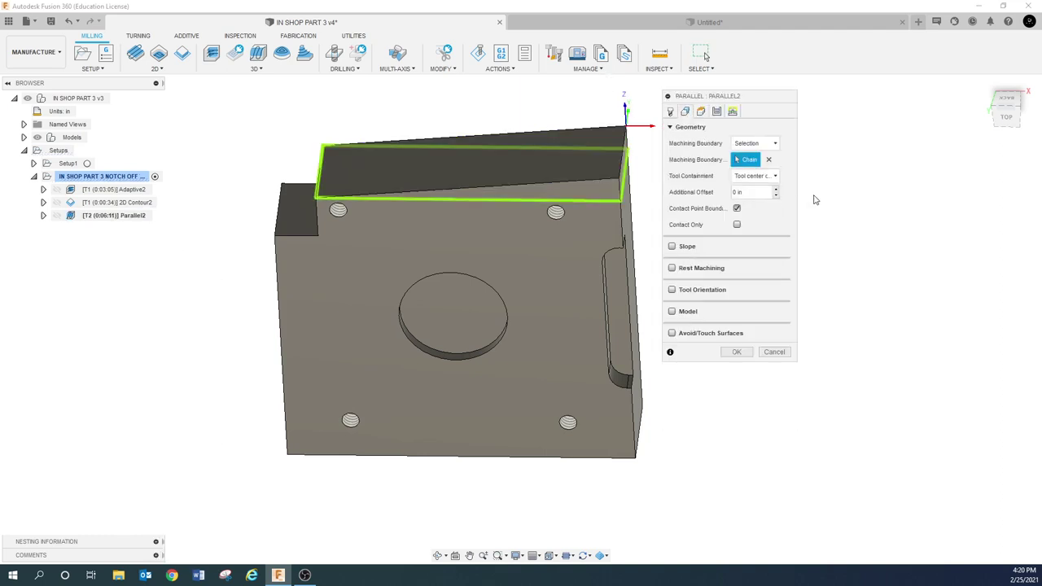
pyautogui.click(737, 209)
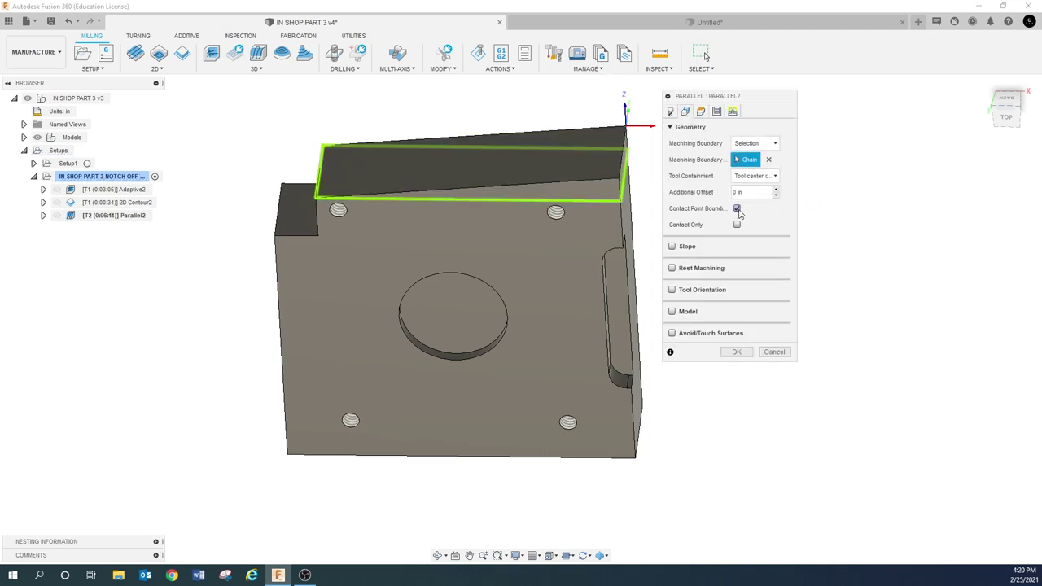
pyautogui.click(736, 352)
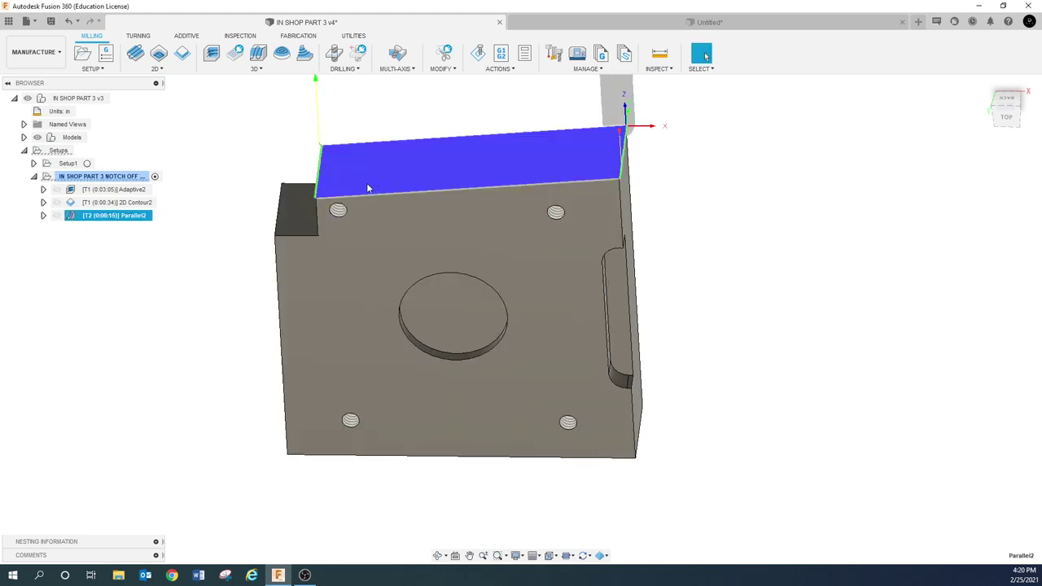
# Check the Parallel2 passes near the notch corner, and simulate all operations of the notch setup
pyautogui.scroll(5, 293, 198)
pyautogui.scroll(6, 309, 199)
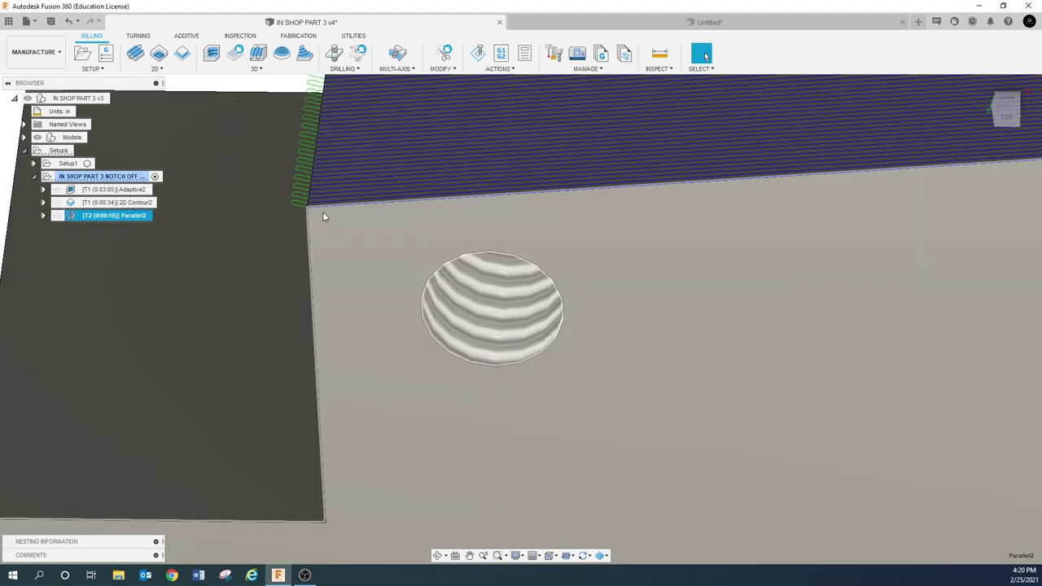
pyautogui.scroll(2, 293, 200)
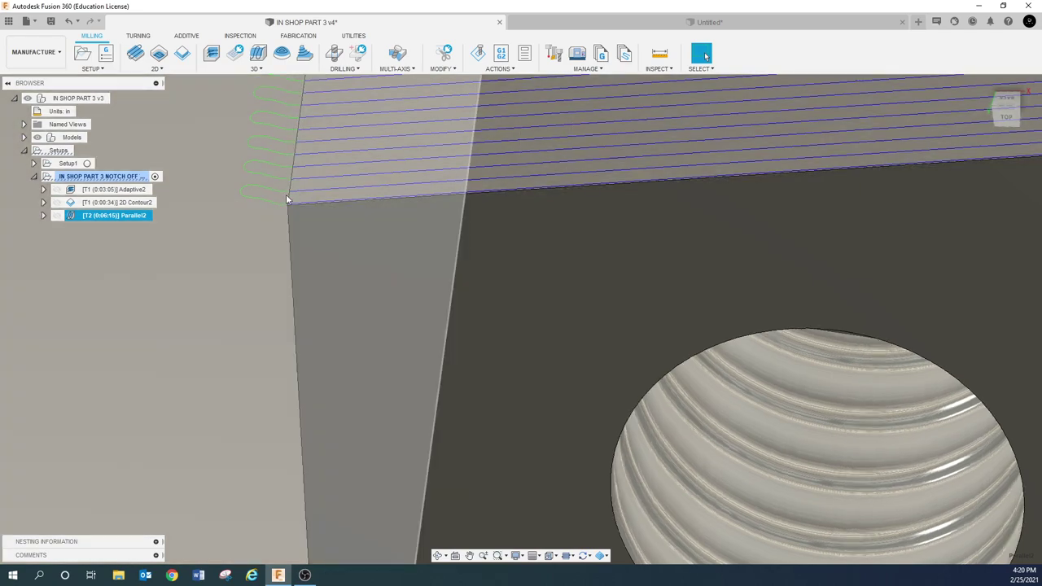
pyautogui.scroll(-5, 293, 194)
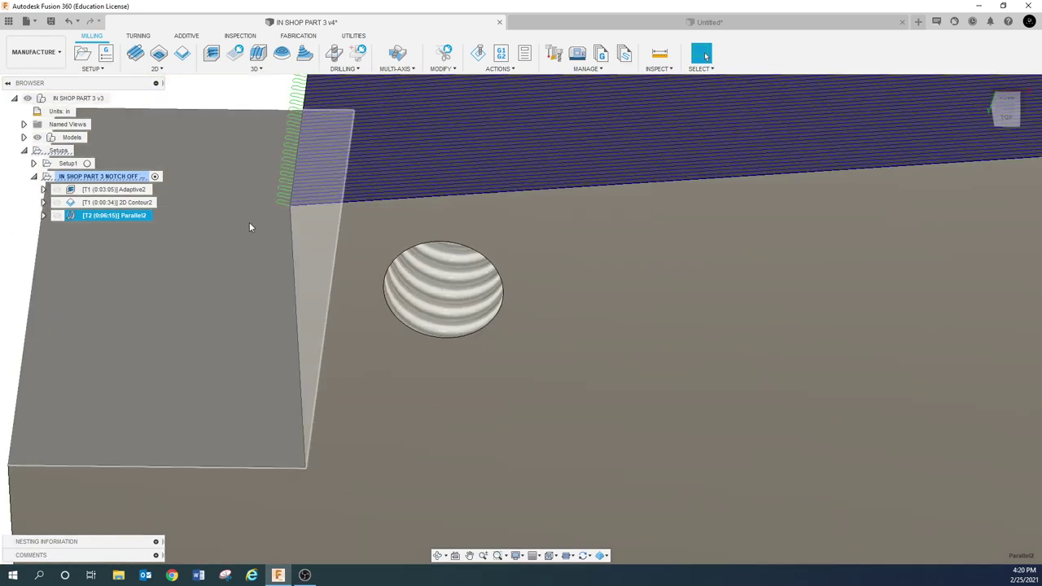
pyautogui.click(108, 176)
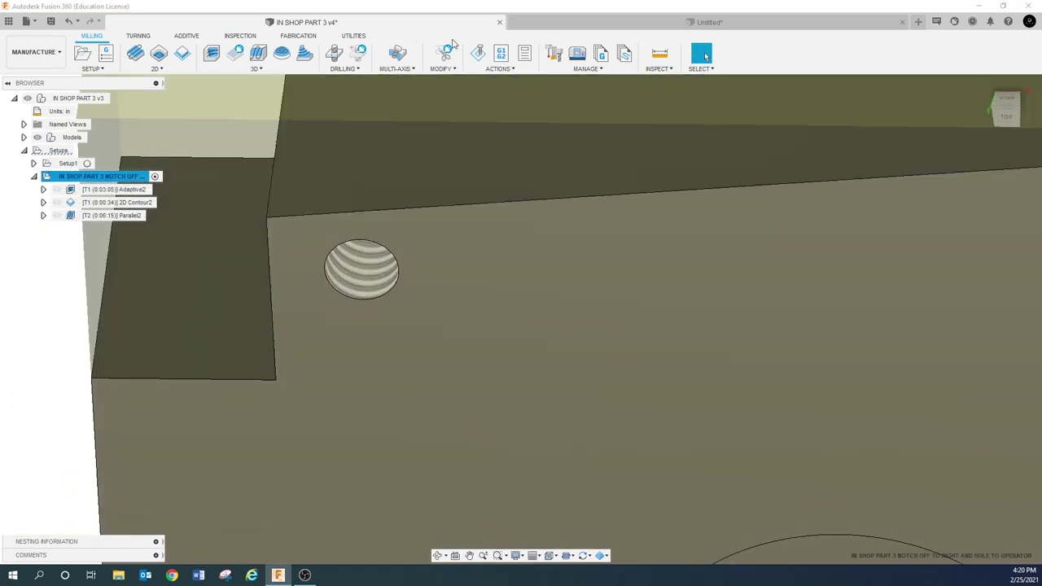
pyautogui.click(477, 52)
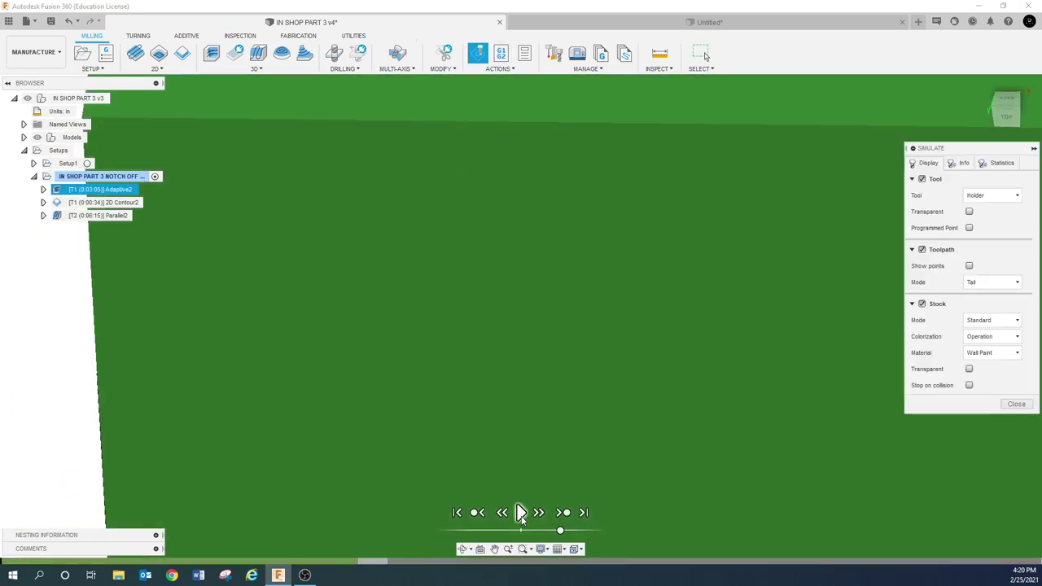
pyautogui.click(521, 512)
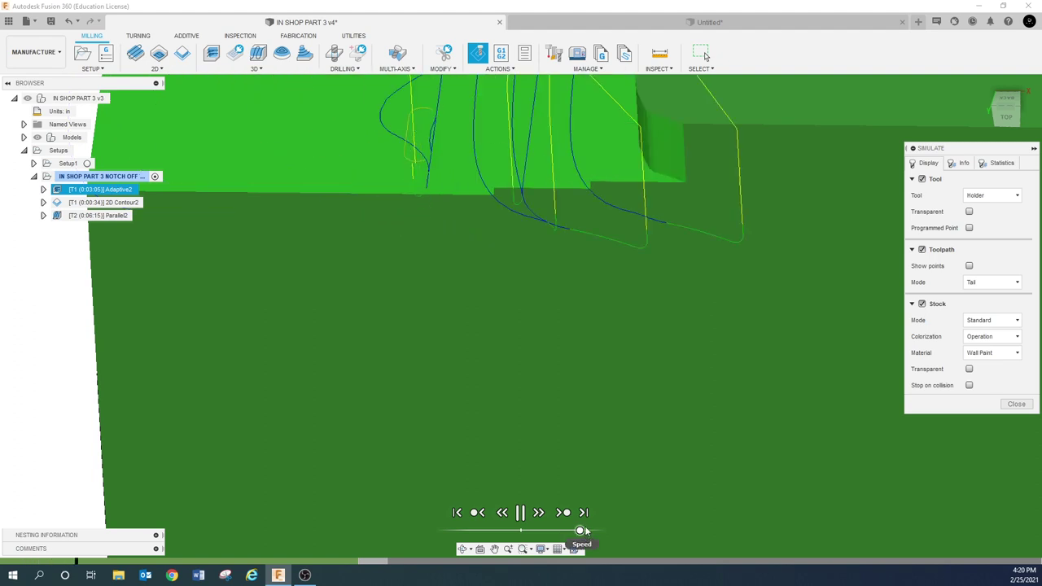
pyautogui.click(493, 549)
pyautogui.scroll(-2, 536, 485)
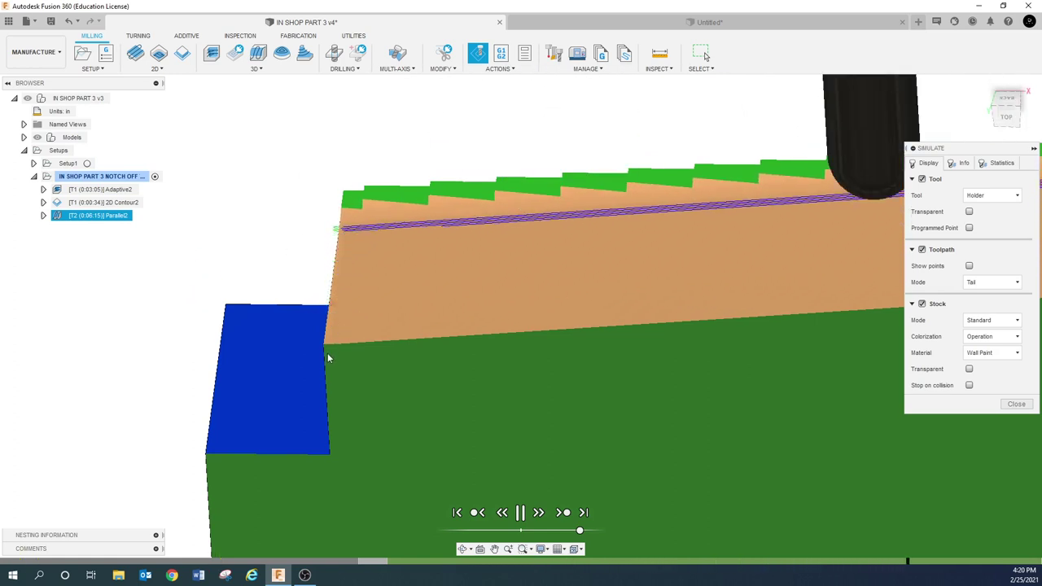
pyautogui.keyDown('shift'); pyautogui.moveTo(331, 363); pyautogui.dragTo(335, 256, button='middle'); pyautogui.keyUp('shift')
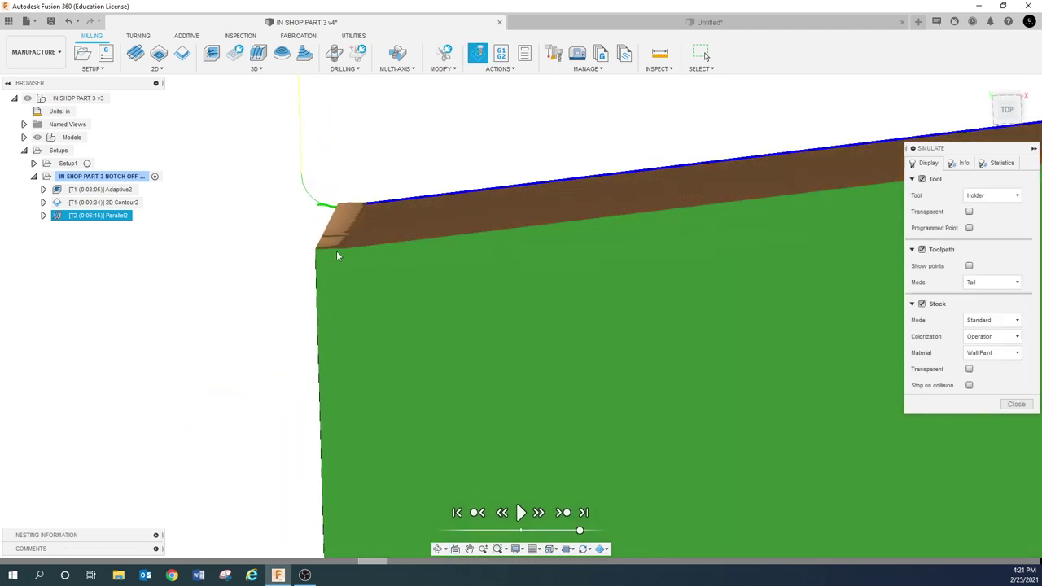
# Colour the simulated stock by Comparison with a tolerance of .001 in, and inspect the sloped face near the notch
pyautogui.click(1013, 340)
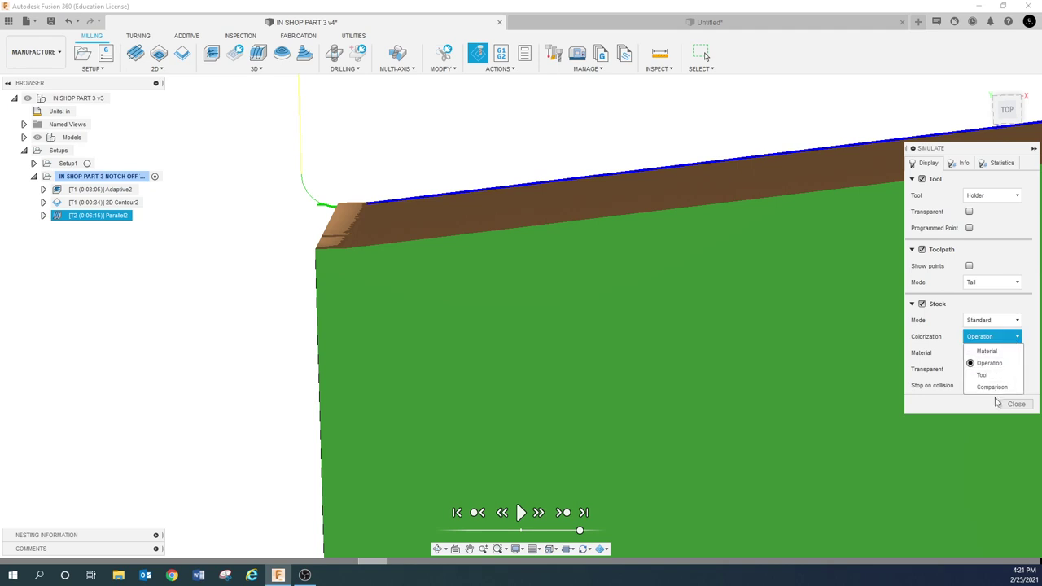
pyautogui.click(995, 387)
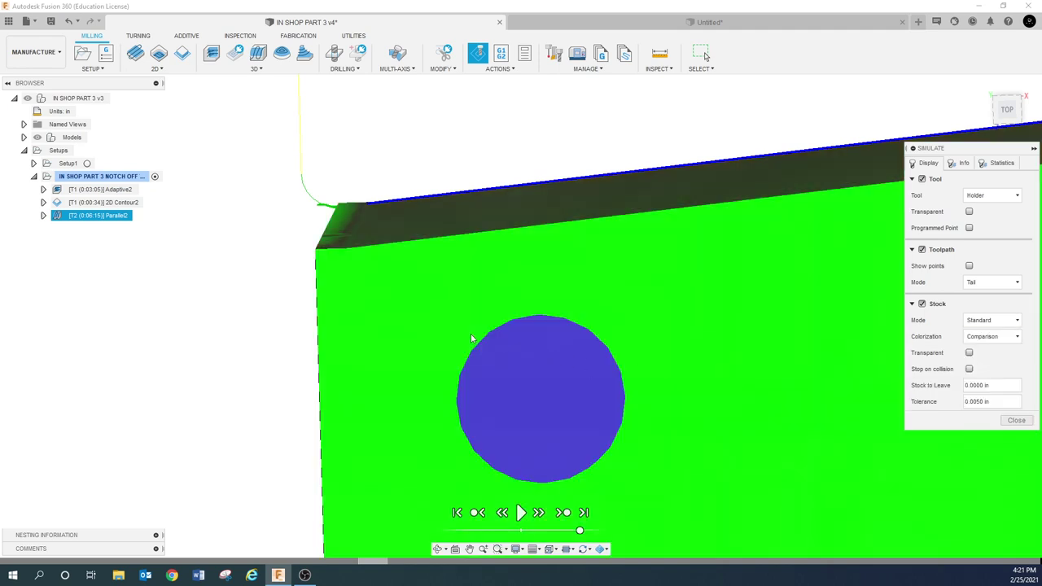
pyautogui.click(991, 402)
pyautogui.write('.001')
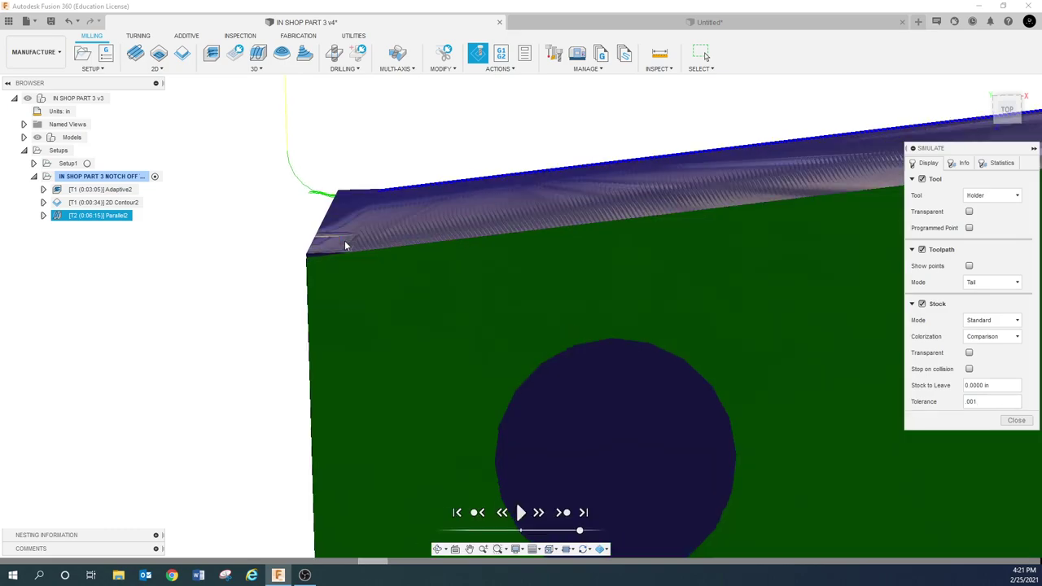
pyautogui.keyDown('shift'); pyautogui.moveTo(342, 247); pyautogui.dragTo(274, 321, button='middle'); pyautogui.keyUp('shift')
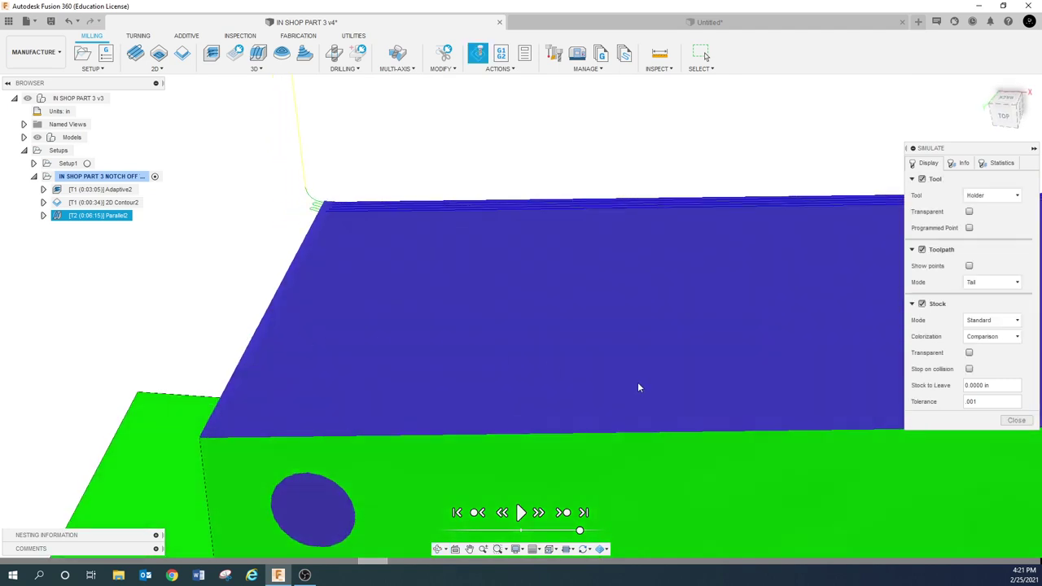
# Set the comparison tolerance to .002 in, examine the sloped face along to its far edge, and close the simulation
pyautogui.click(988, 402)
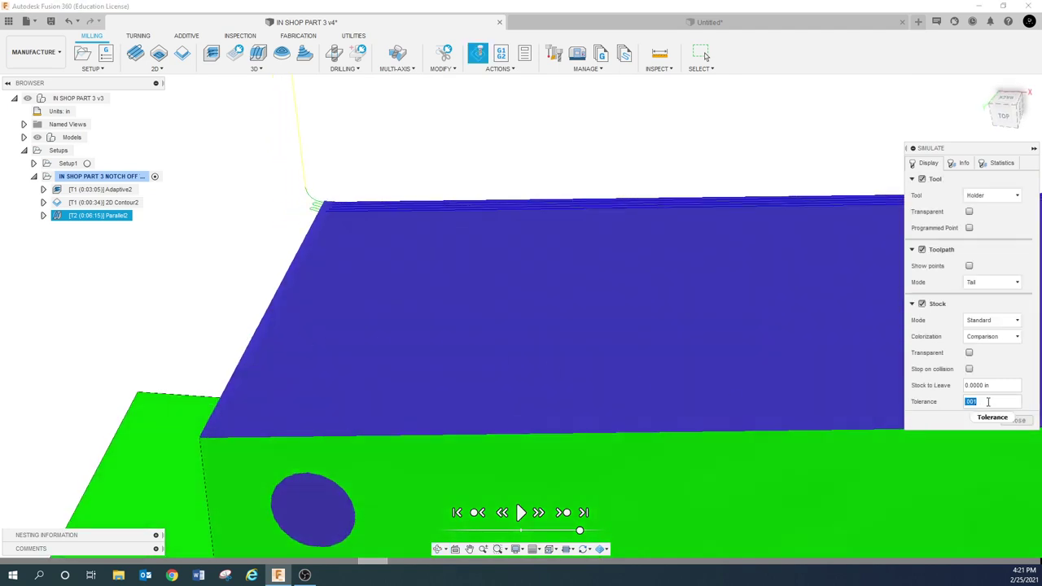
pyautogui.write('.002')
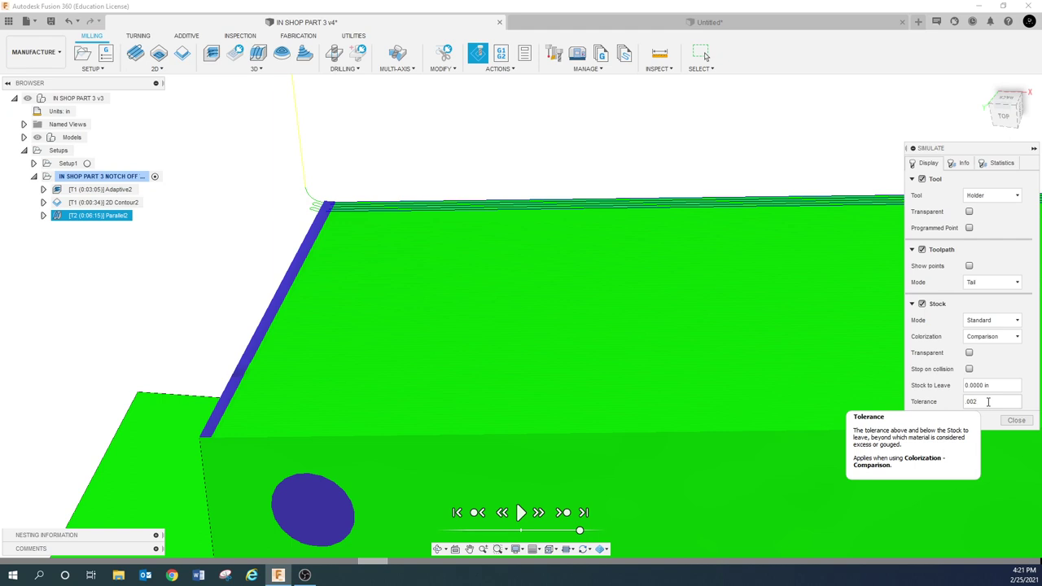
pyautogui.scroll(-4, 319, 344)
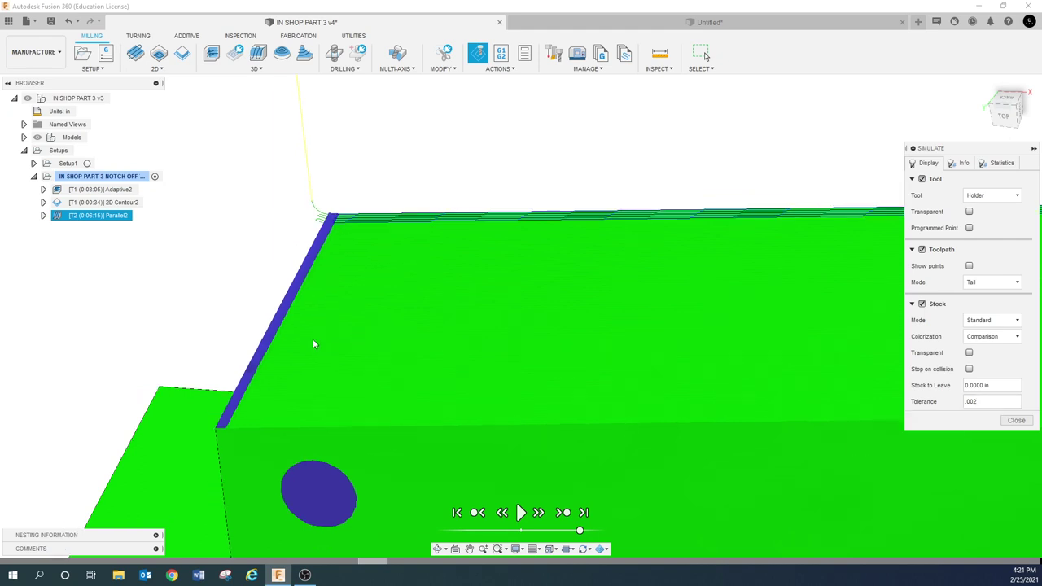
pyautogui.moveTo(965, 151); pyautogui.dragTo(566, 153)
pyautogui.scroll(-3, 785, 256)
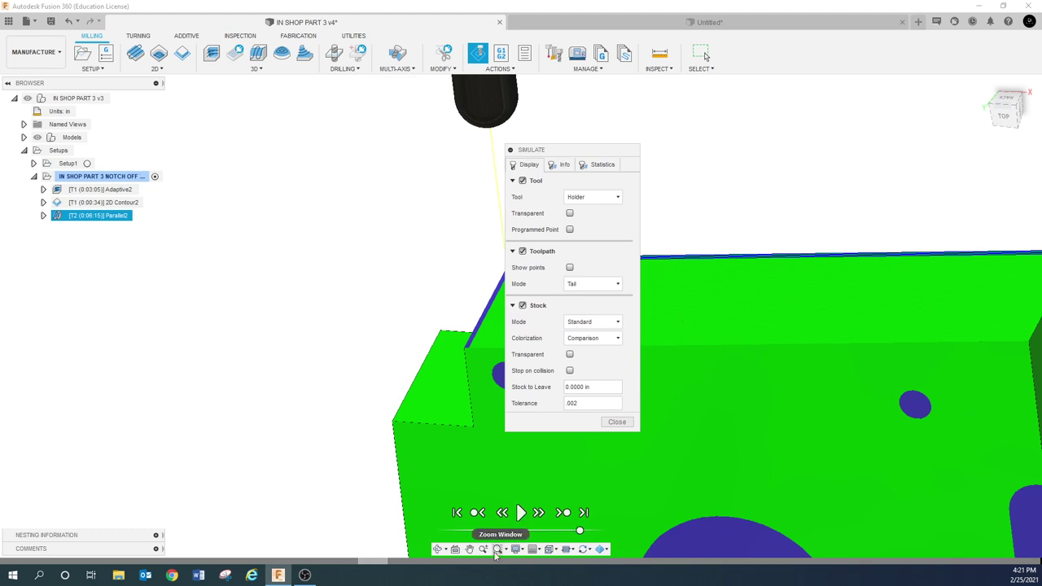
pyautogui.click(468, 548)
pyautogui.moveTo(830, 389); pyautogui.dragTo(242, 376)
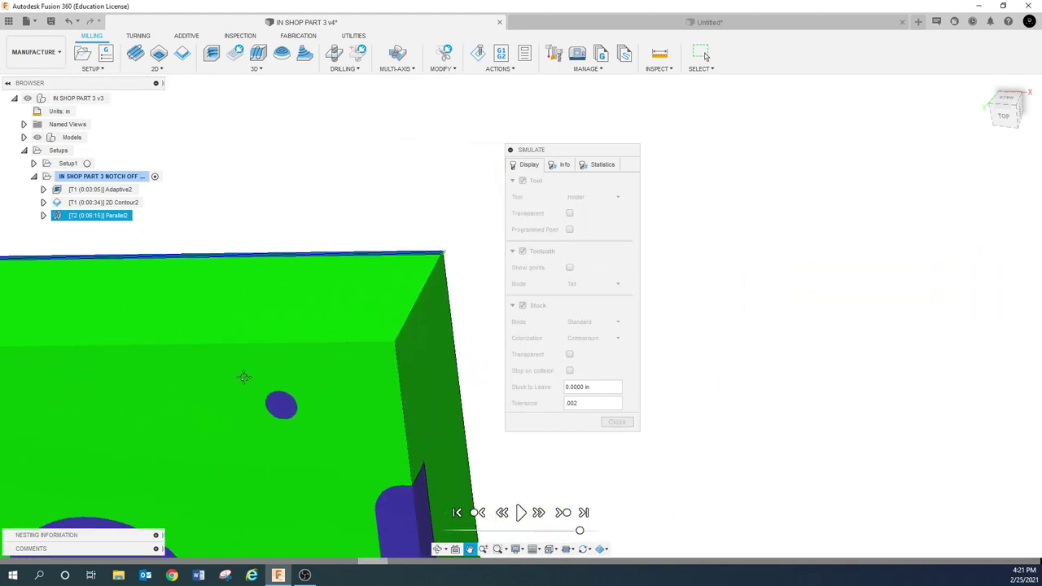
pyautogui.press('Escape')
pyautogui.scroll(3, 429, 308)
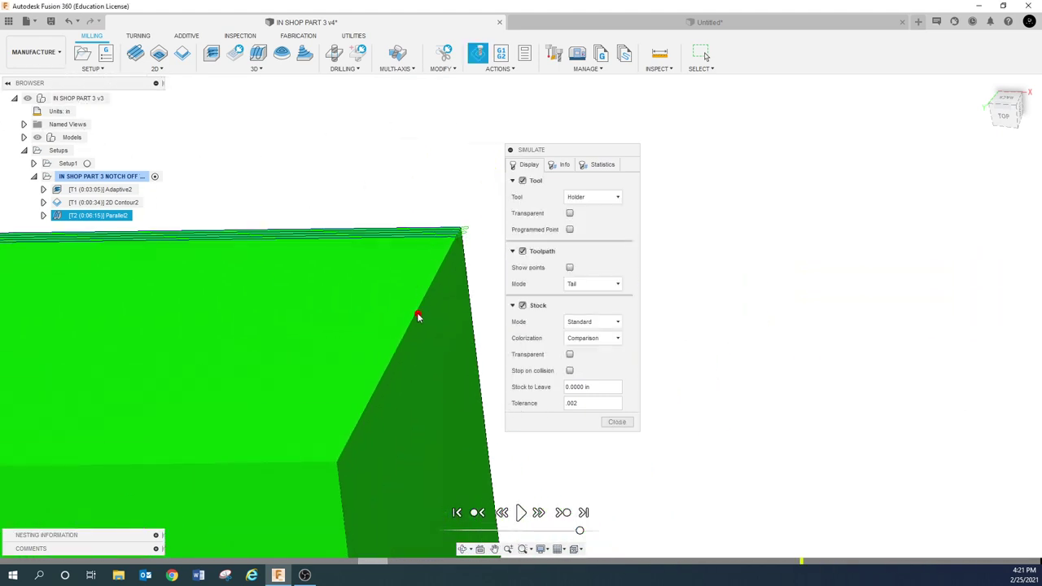
pyautogui.keyDown('shift'); pyautogui.moveTo(347, 454); pyautogui.dragTo(340, 441, button='middle'); pyautogui.keyUp('shift')
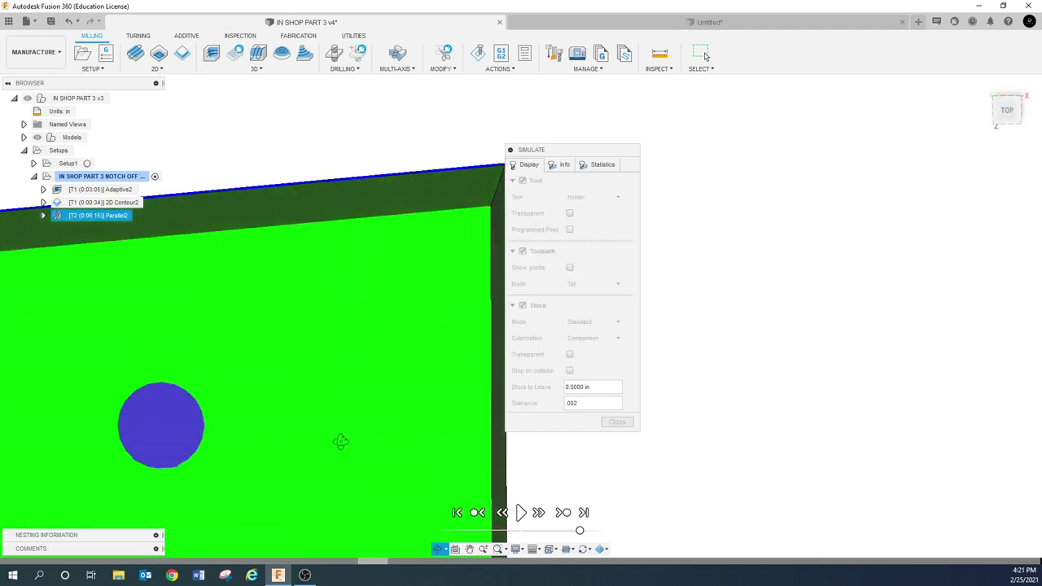
pyautogui.click(616, 421)
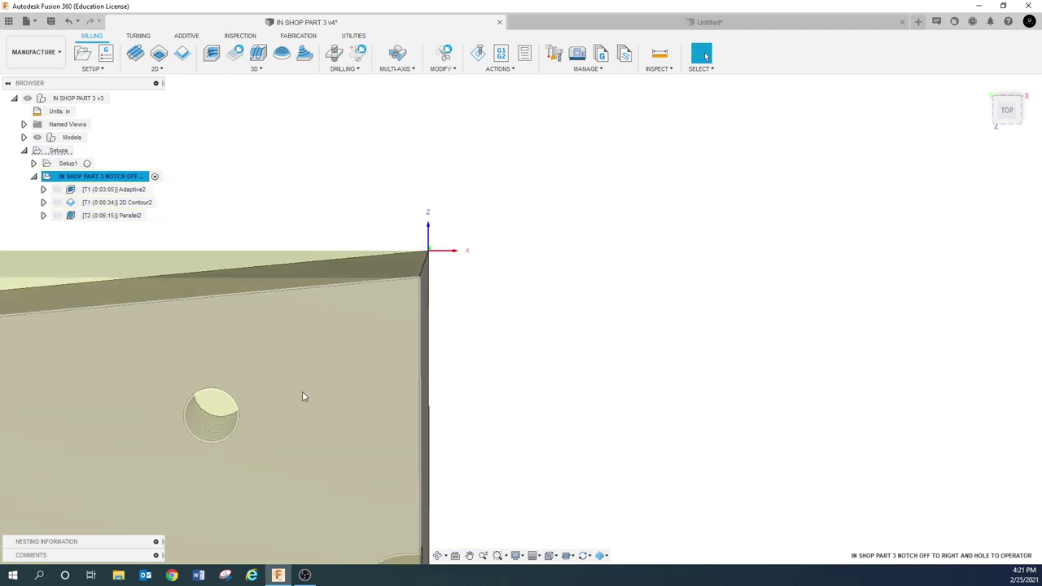
# Turn on the contact point boundary option in Parallel2's geometry settings and regenerate the toolpath
pyautogui.scroll(-5, 302, 396)
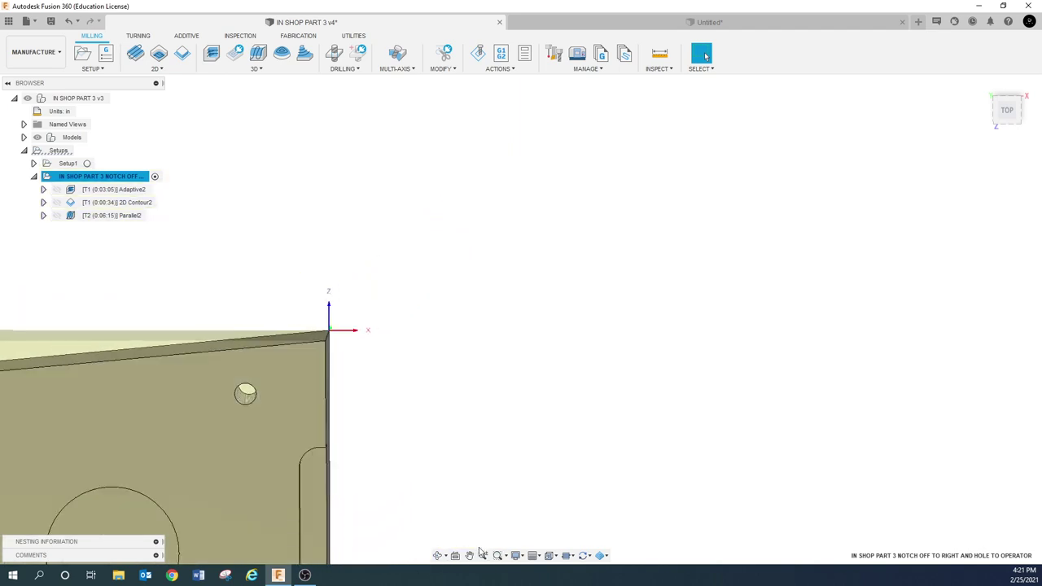
pyautogui.click(469, 555)
pyautogui.moveTo(547, 462); pyautogui.dragTo(902, 367)
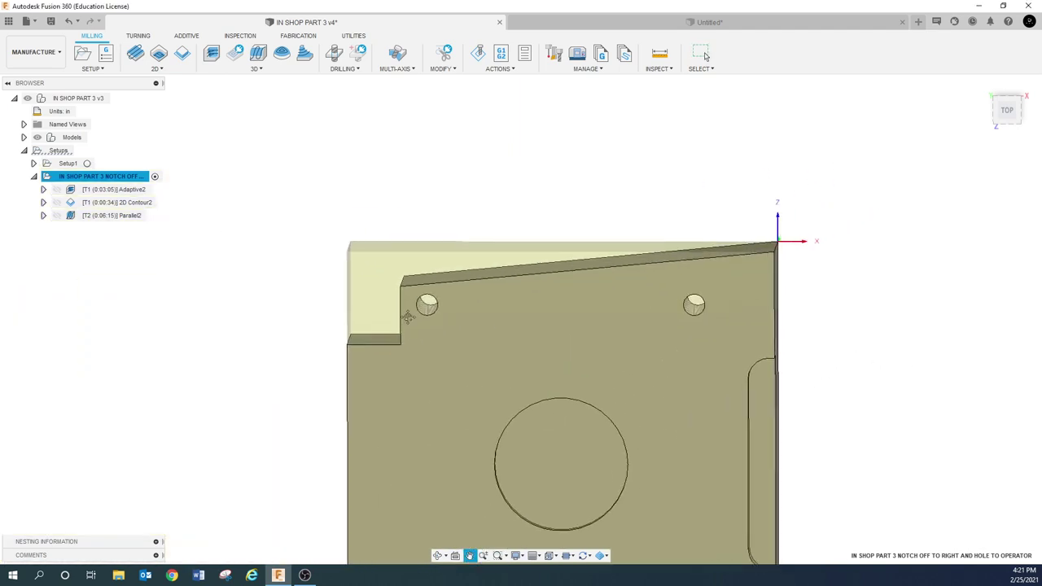
pyautogui.press('Escape')
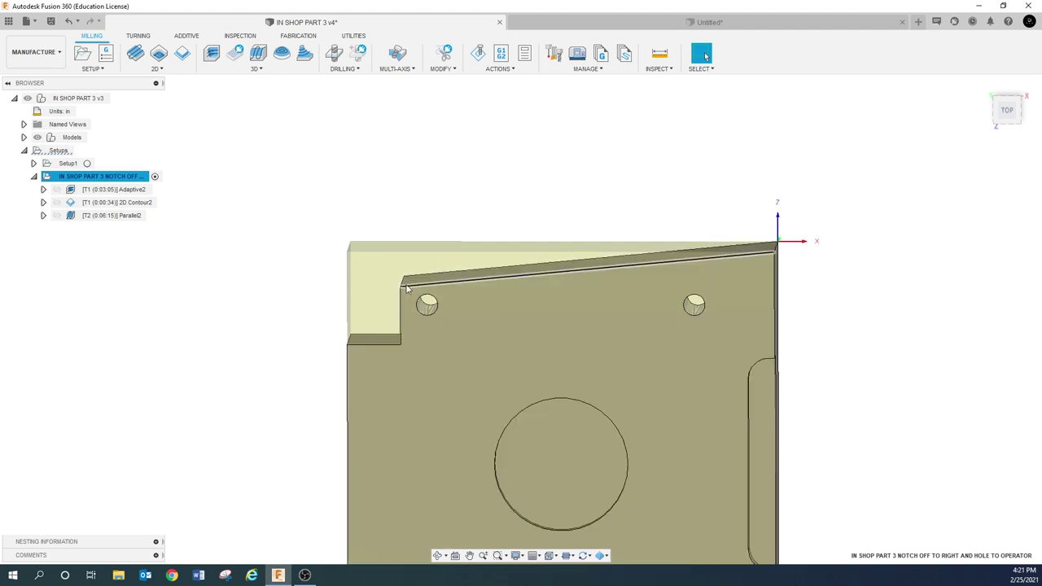
pyautogui.click(106, 216)
pyautogui.rightClick(106, 217)
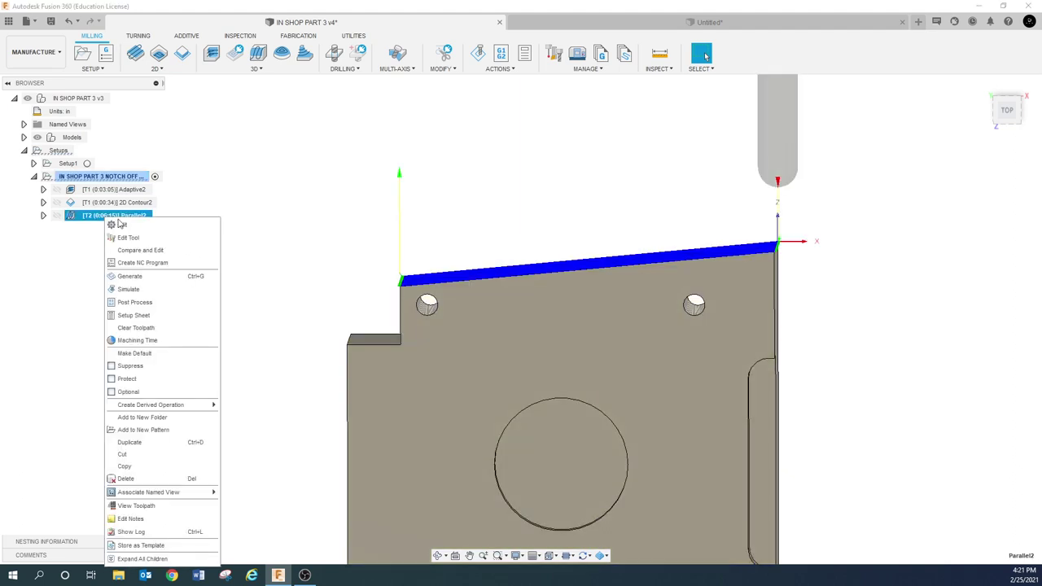
pyautogui.click(124, 225)
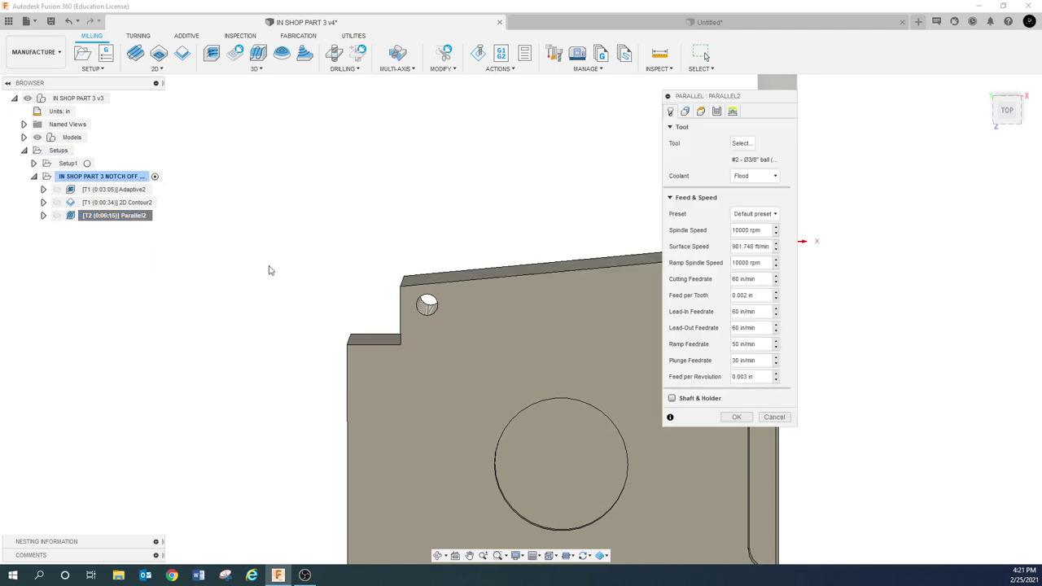
pyautogui.click(684, 112)
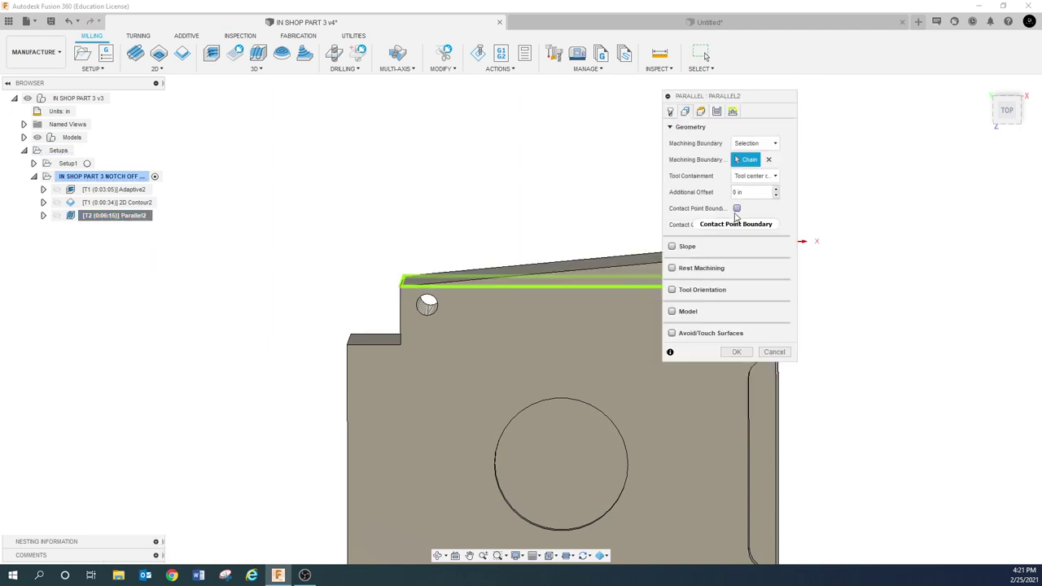
pyautogui.moveTo(736, 211)
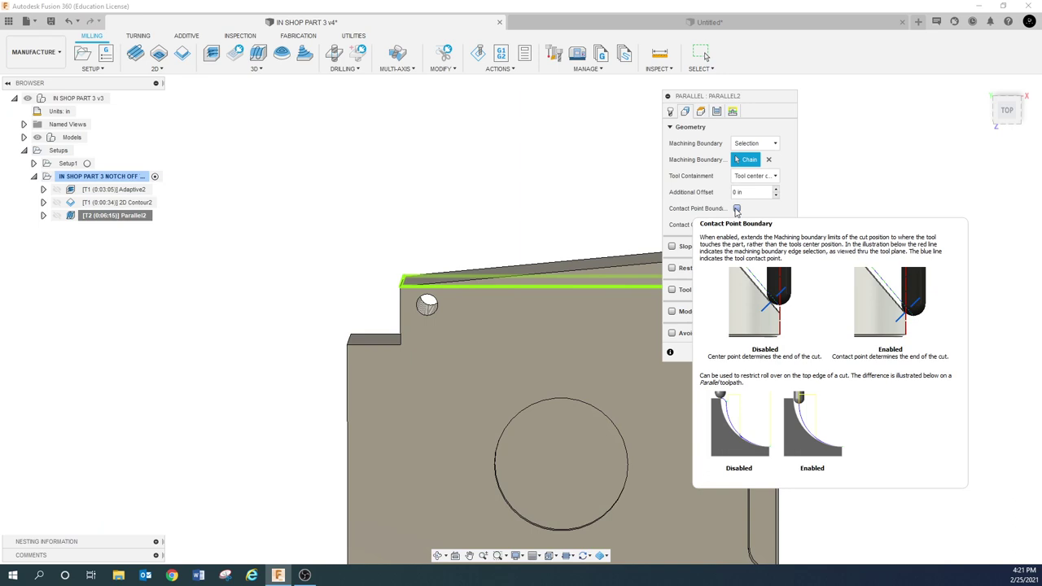
pyautogui.click(736, 209)
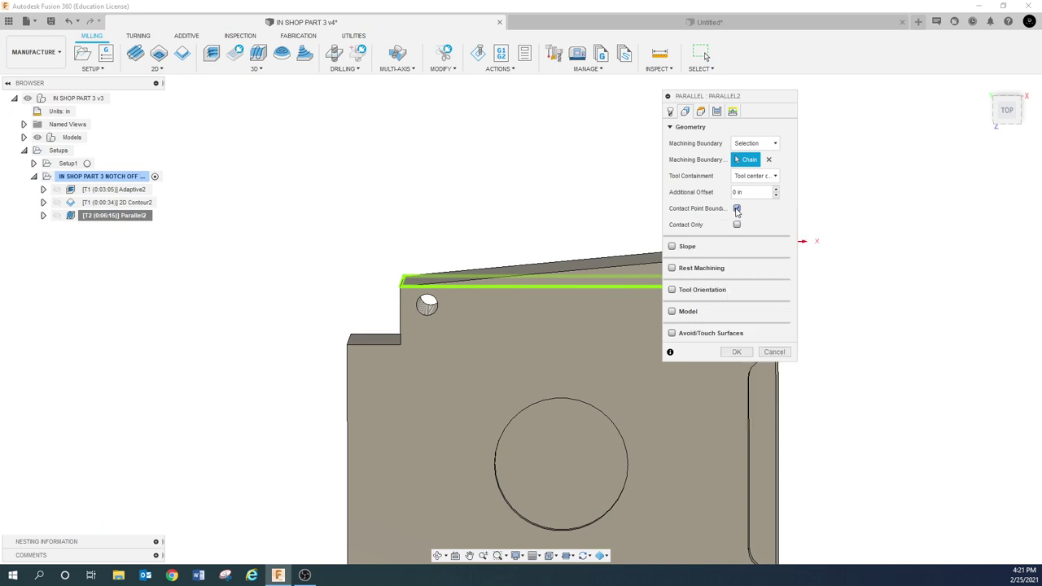
pyautogui.click(737, 353)
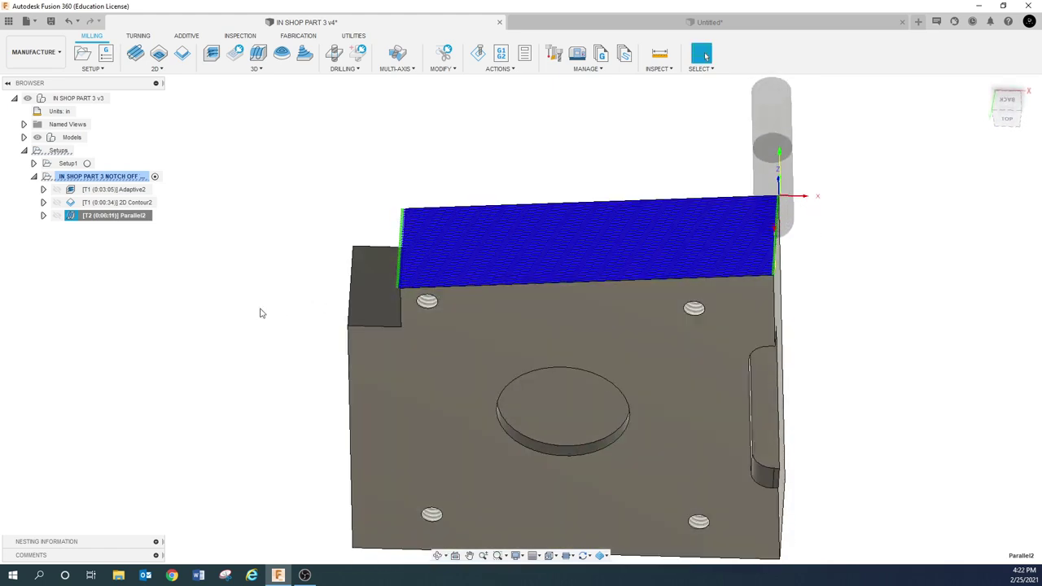
# Simulate all operations of the notch setup with the stock colorization set to Tool, keeping the simulation settings clear of the part
pyautogui.click(118, 268)
pyautogui.click(106, 176)
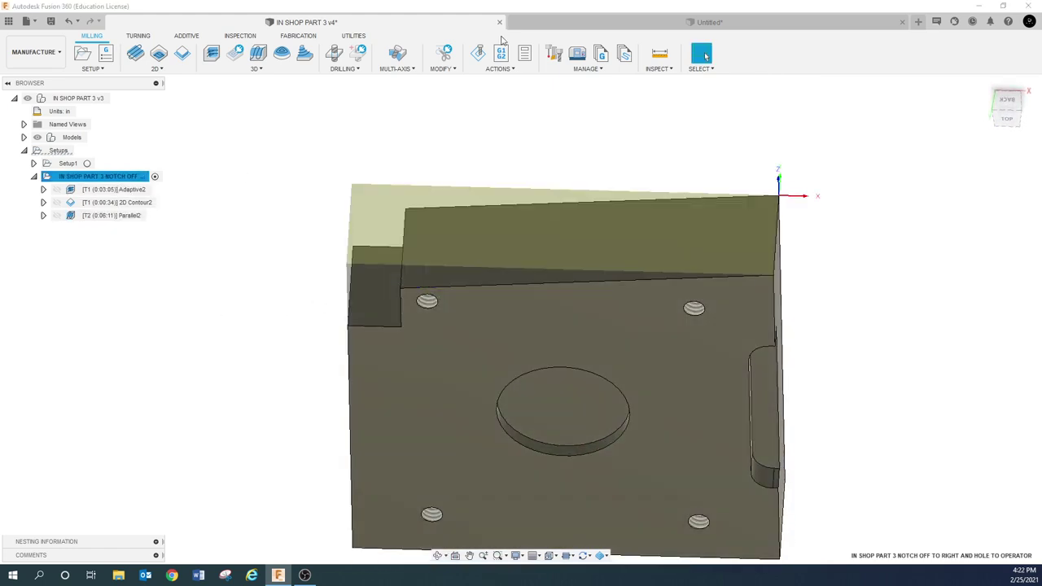
pyautogui.click(477, 53)
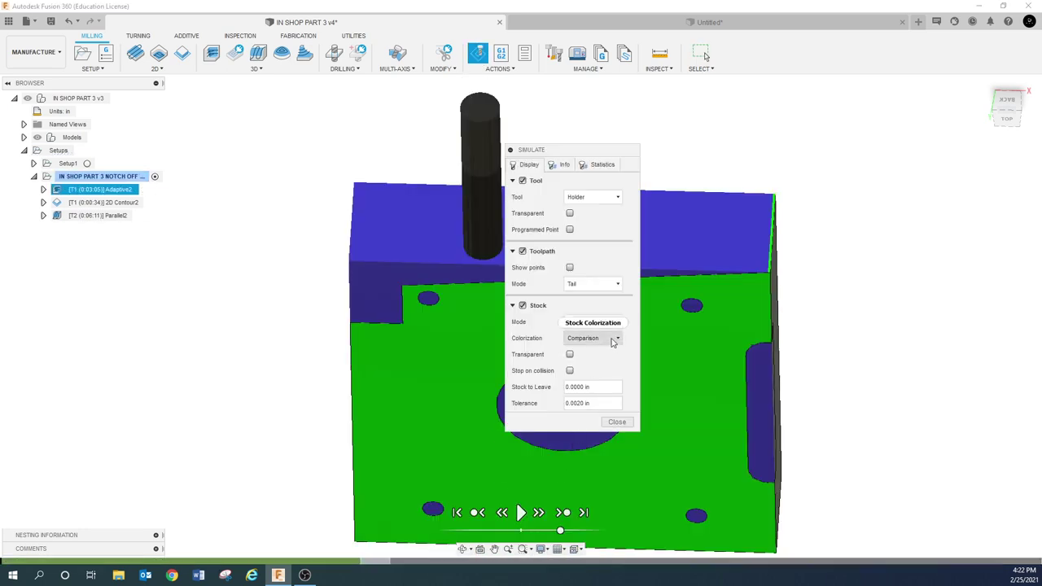
pyautogui.click(613, 341)
pyautogui.click(579, 380)
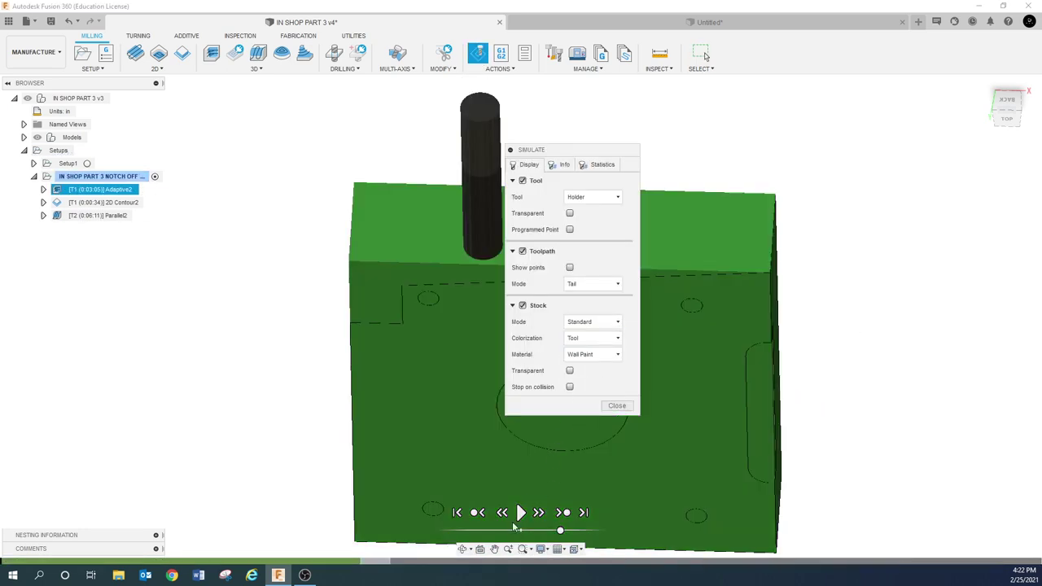
pyautogui.click(520, 514)
pyautogui.moveTo(586, 150); pyautogui.dragTo(806, 105)
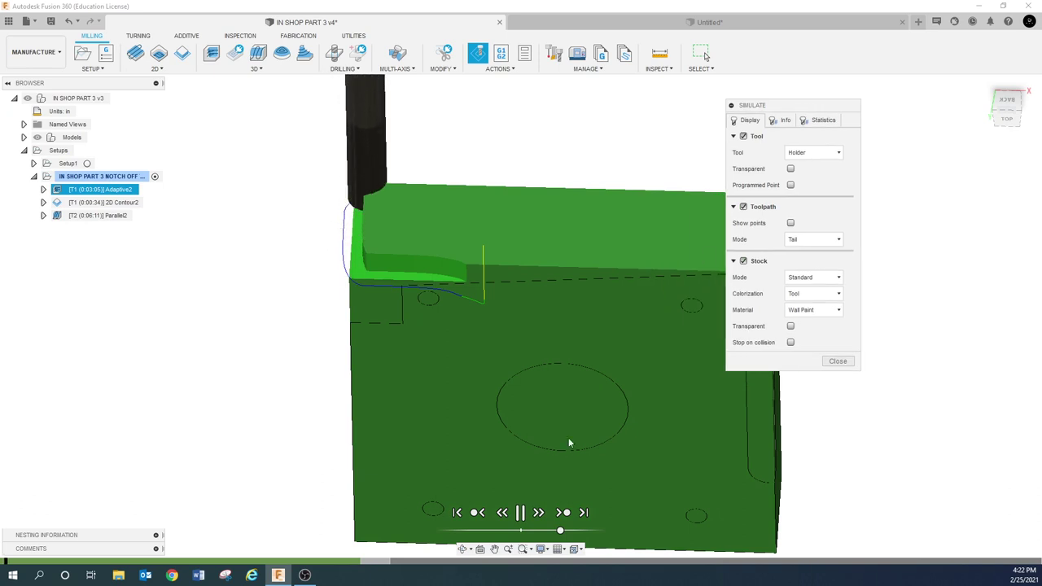
# Check the simulation's machining statistics, view the finished sloped face from above, and close the simulation
pyautogui.click(823, 120)
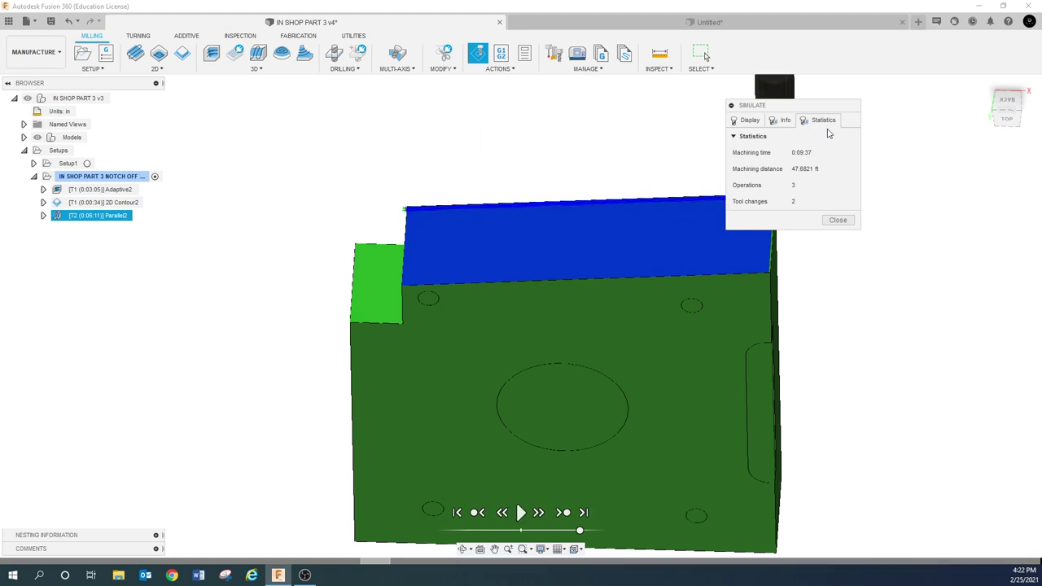
pyautogui.keyDown('shift'); pyautogui.moveTo(581, 268); pyautogui.dragTo(603, 245, button='middle'); pyautogui.keyUp('shift')
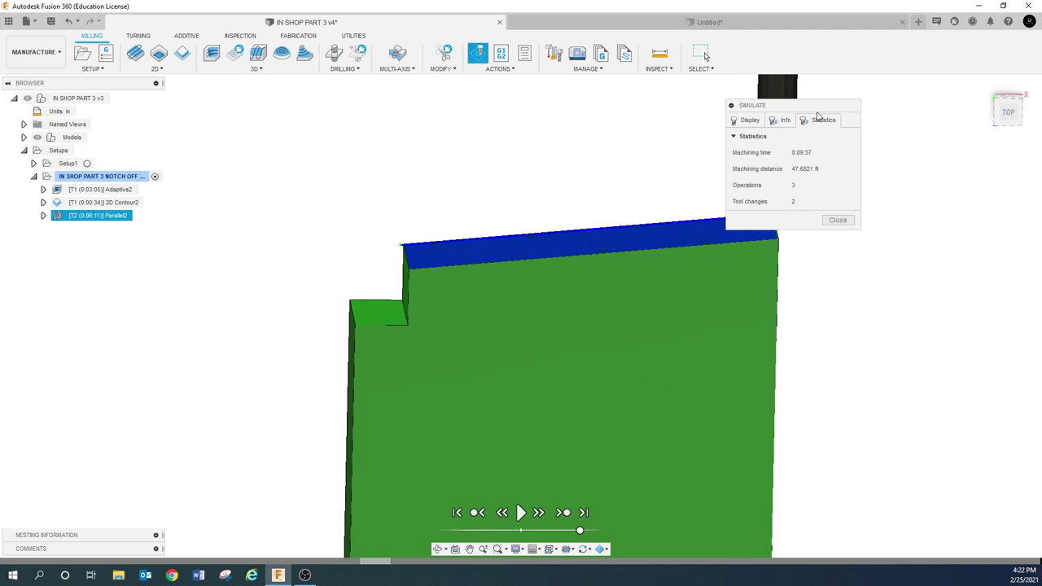
pyautogui.moveTo(818, 108); pyautogui.dragTo(897, 118)
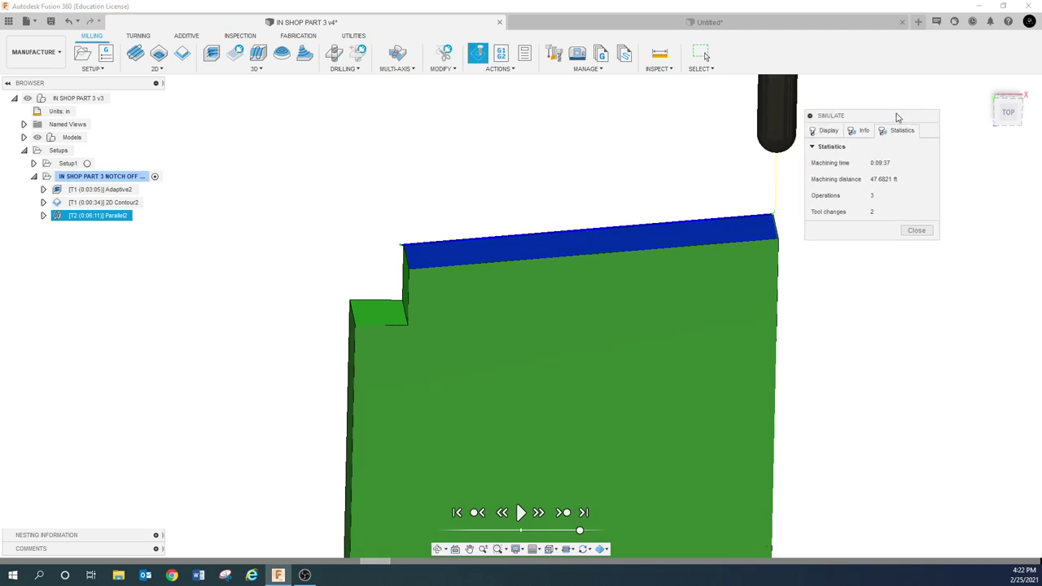
pyautogui.click(917, 231)
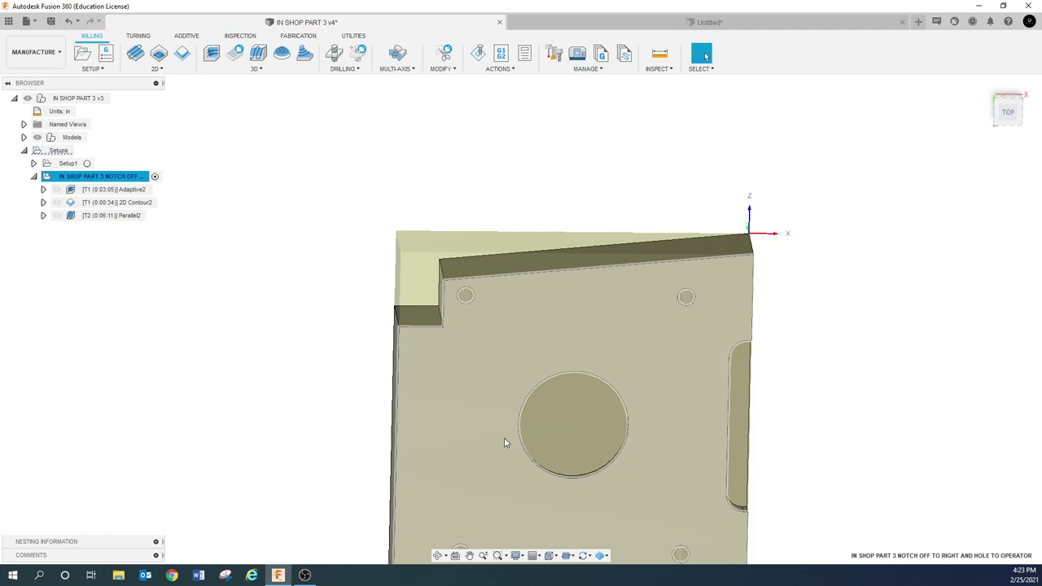
pyautogui.scroll(-4, 347, 372)
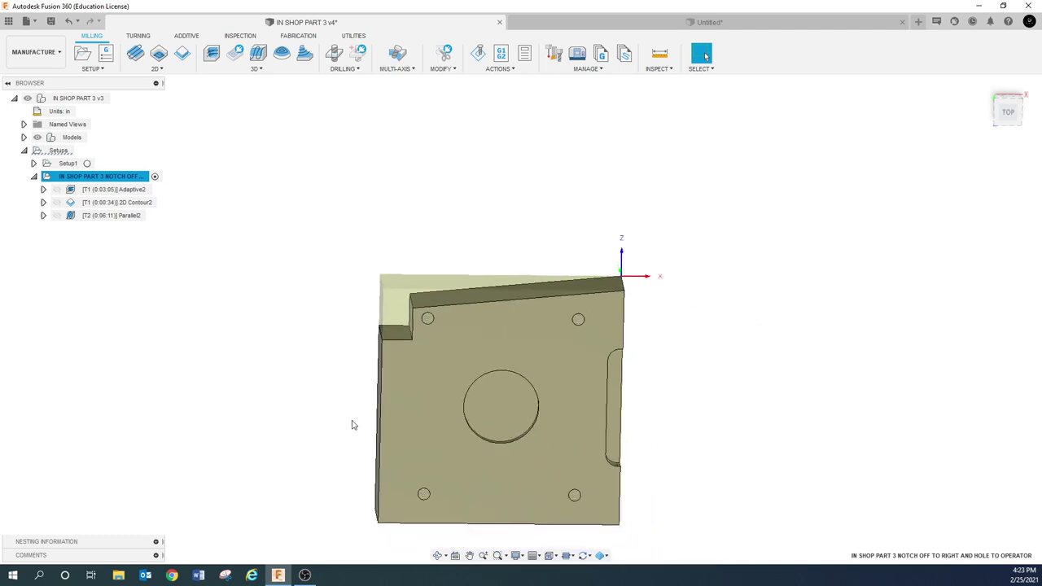
pyautogui.keyDown('shift'); pyautogui.moveTo(339, 409); pyautogui.dragTo(367, 413, button='middle'); pyautogui.keyUp('shift')
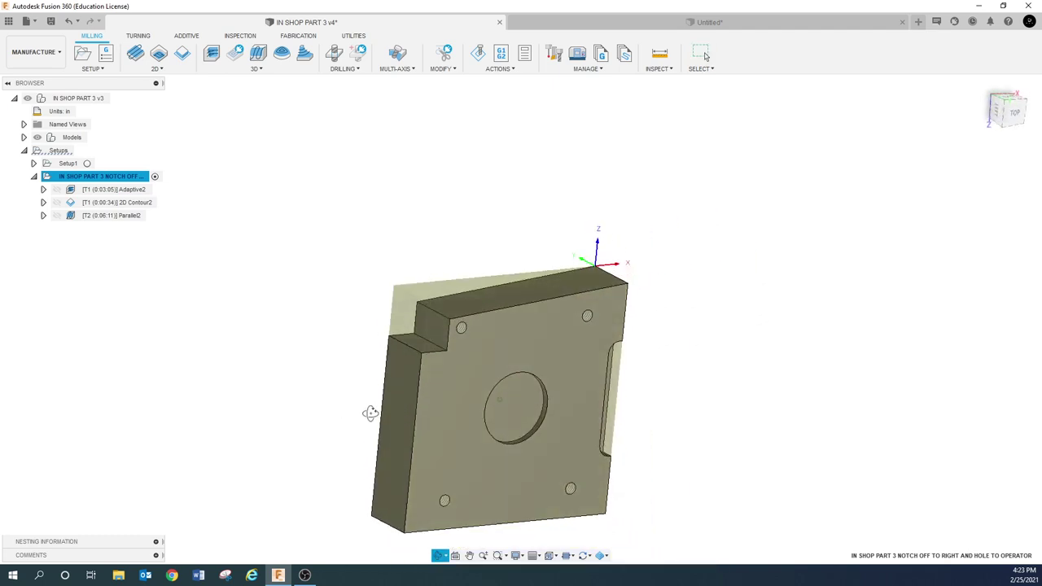
pyautogui.rightClick(125, 221)
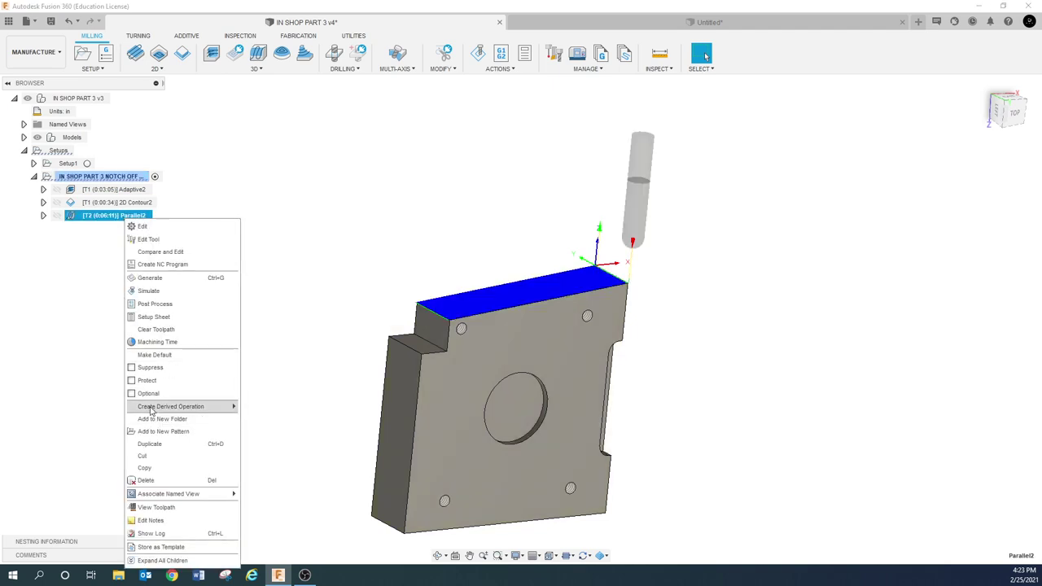
pyautogui.moveTo(159, 409)
pyautogui.moveTo(275, 409)
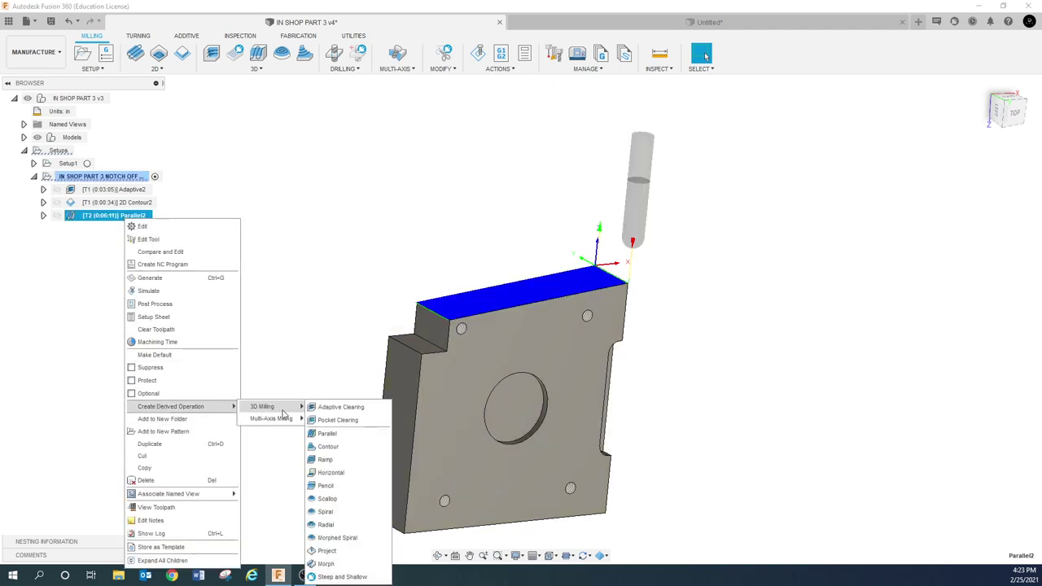
pyautogui.click(332, 449)
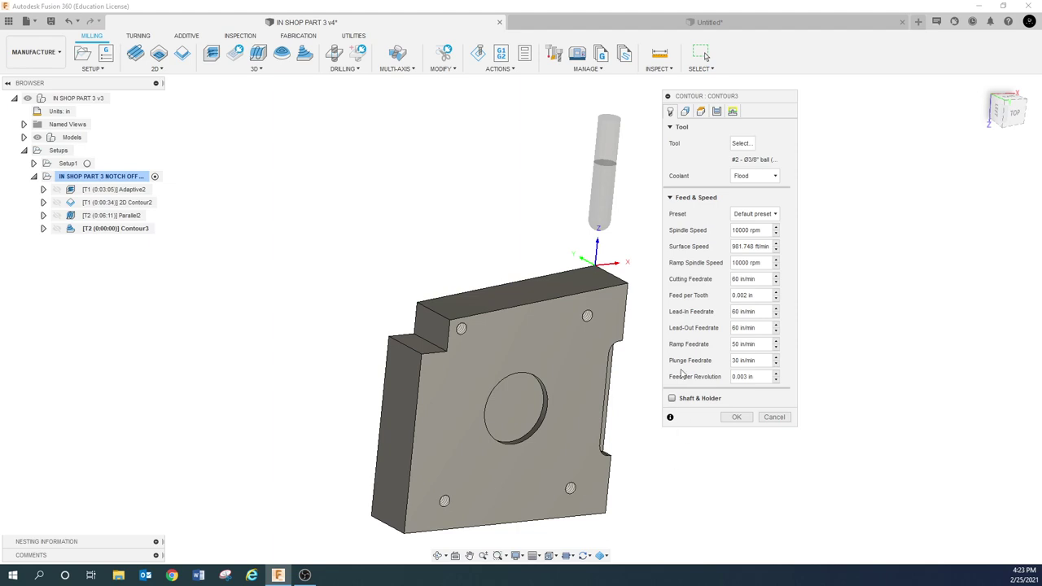
pyautogui.click(777, 417)
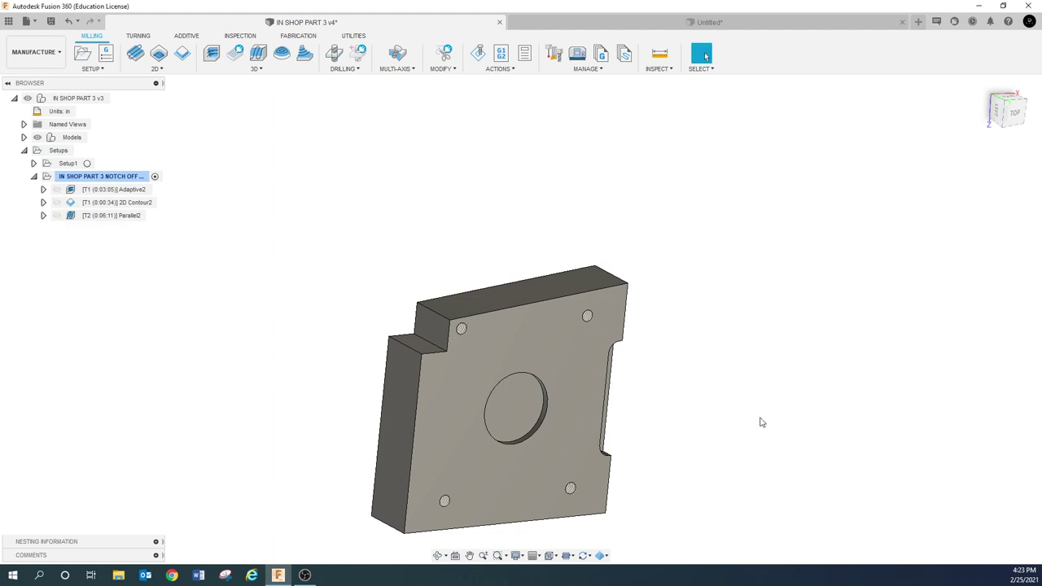